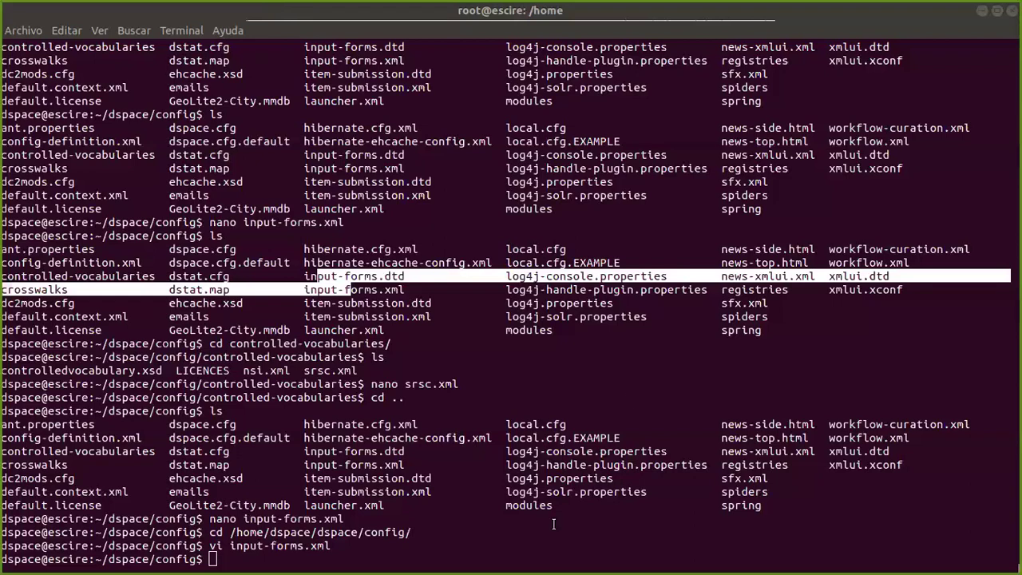
# Switch to the file manager and go to the /home/dspace/dspace/config folder.
pyautogui.click(496, 530)
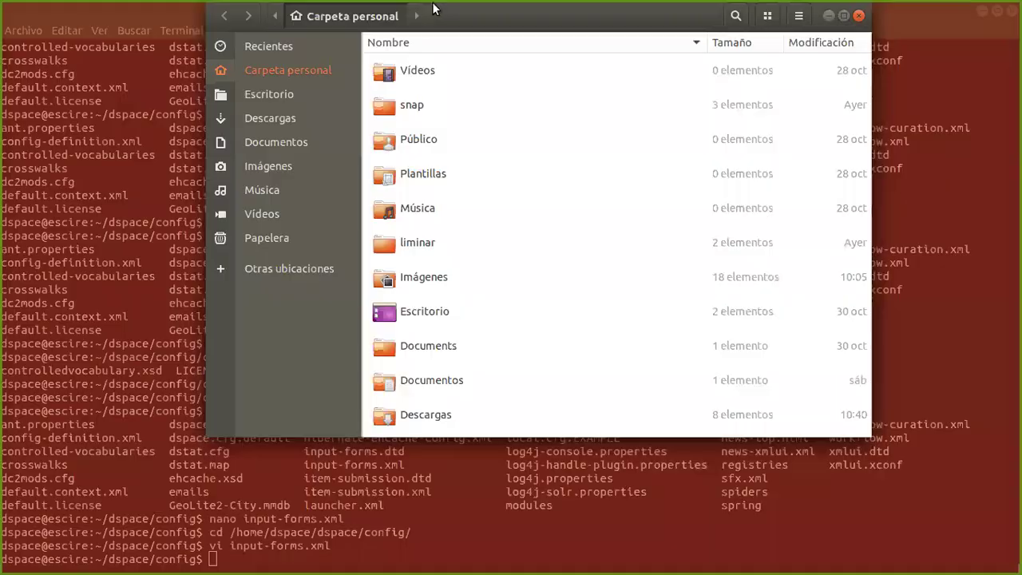
pyautogui.doubleClick(433, 8)
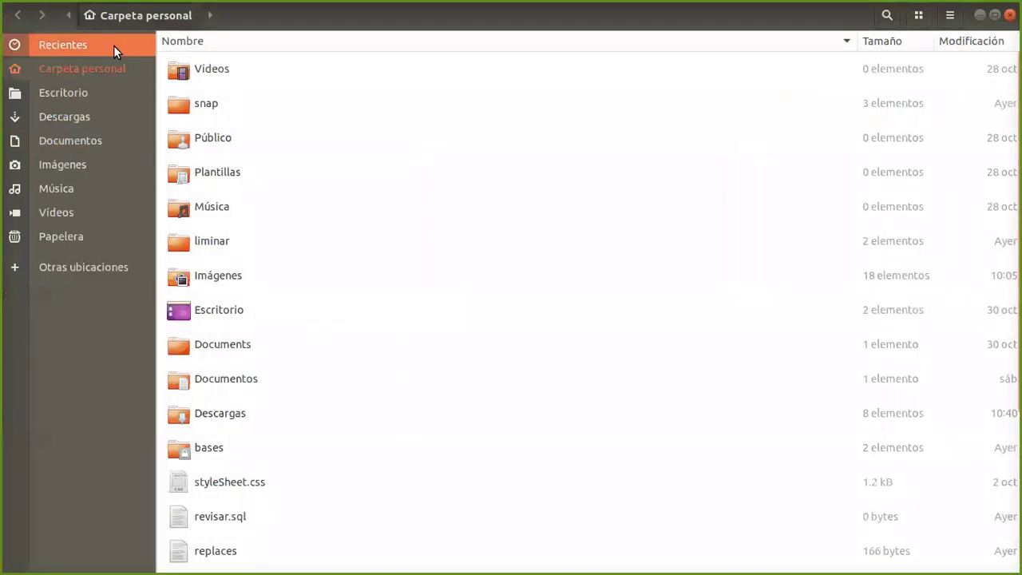
pyautogui.click(110, 268)
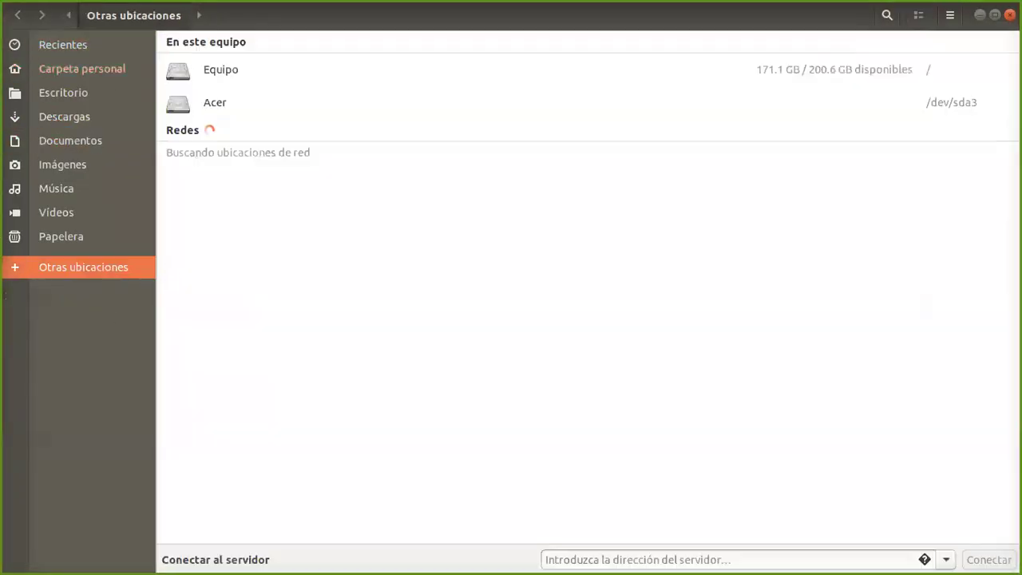
pyautogui.click(216, 71)
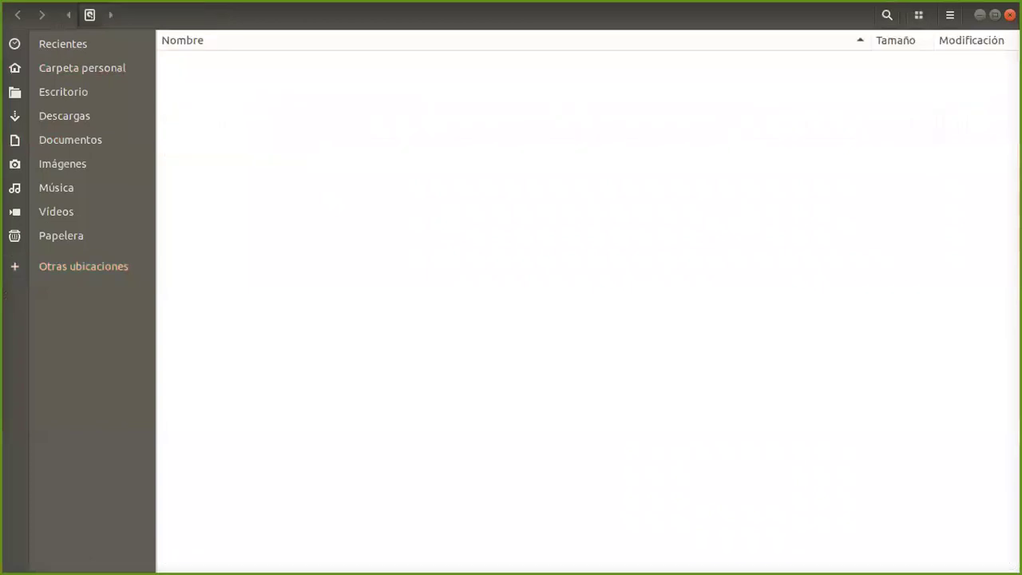
pyautogui.doubleClick(205, 252)
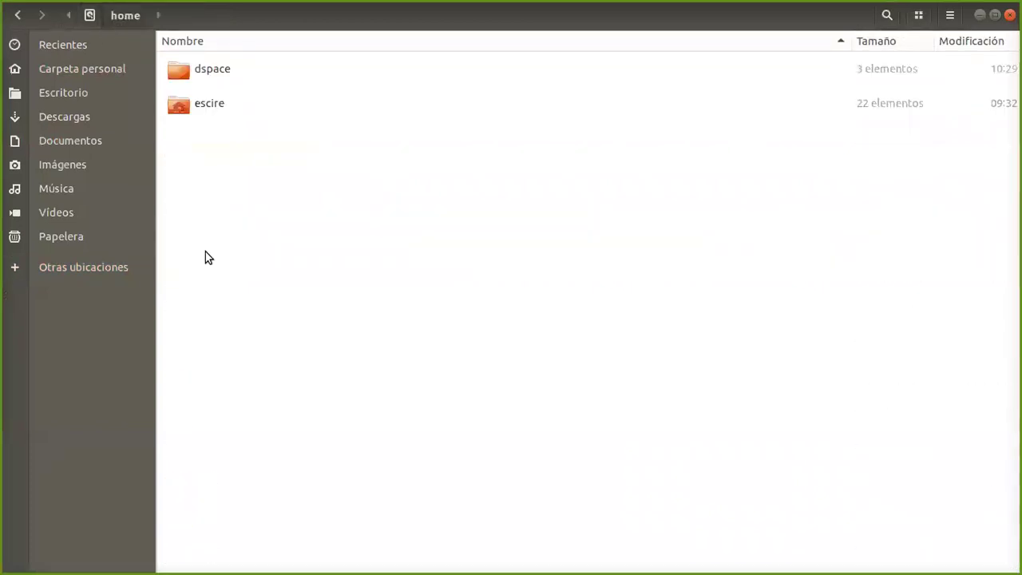
pyautogui.doubleClick(215, 70)
pyautogui.doubleClick(207, 74)
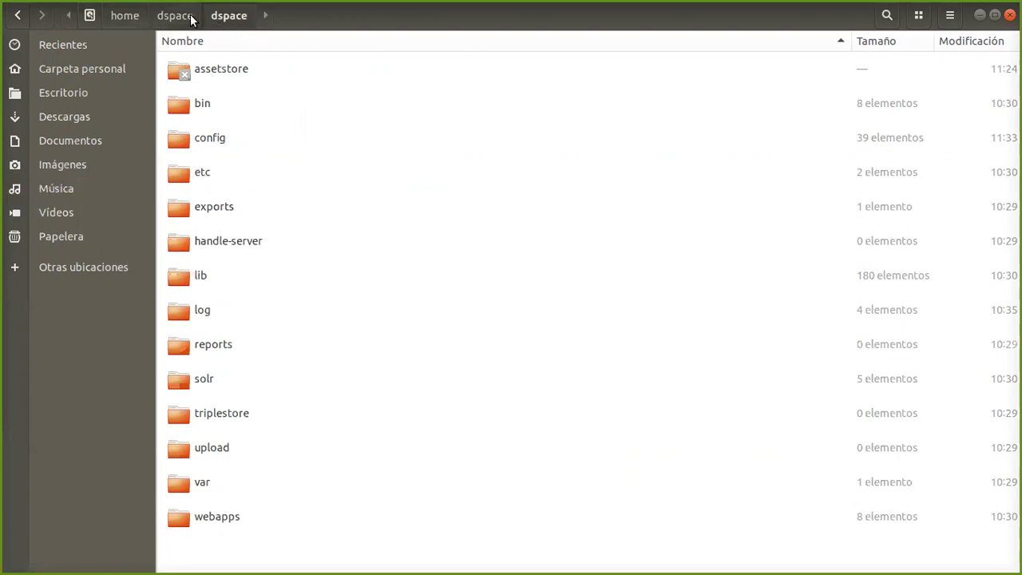
pyautogui.doubleClick(204, 146)
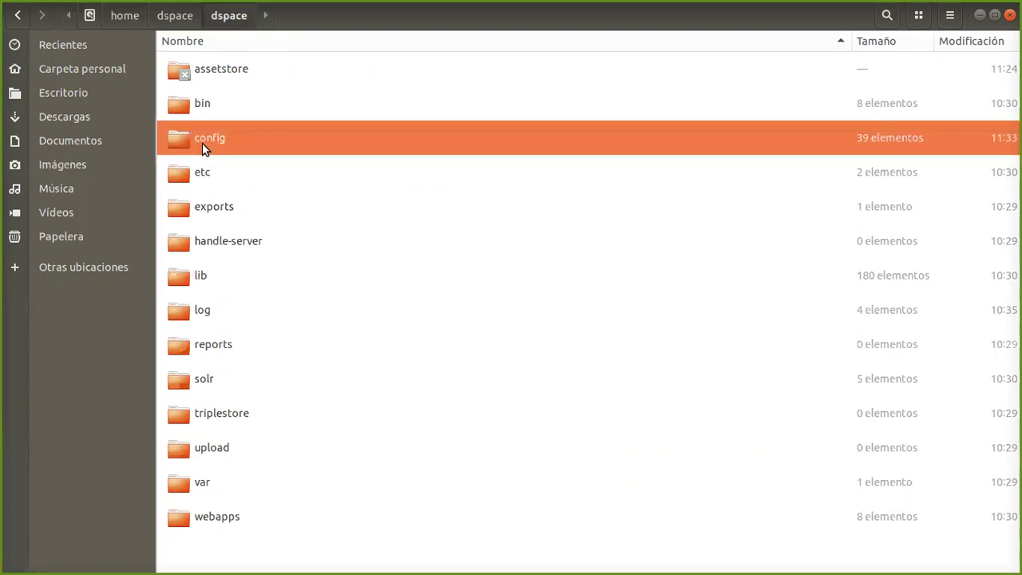
# Find input-forms.xml in the config folder and open it in the text editor.
pyautogui.scroll(-10, 234, 314)
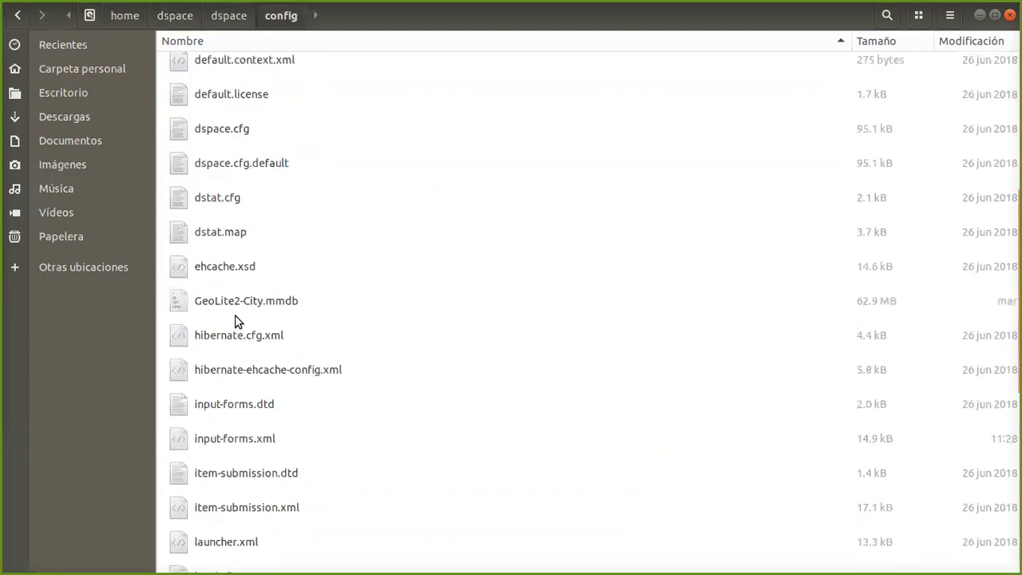
pyautogui.scroll(-4, 234, 314)
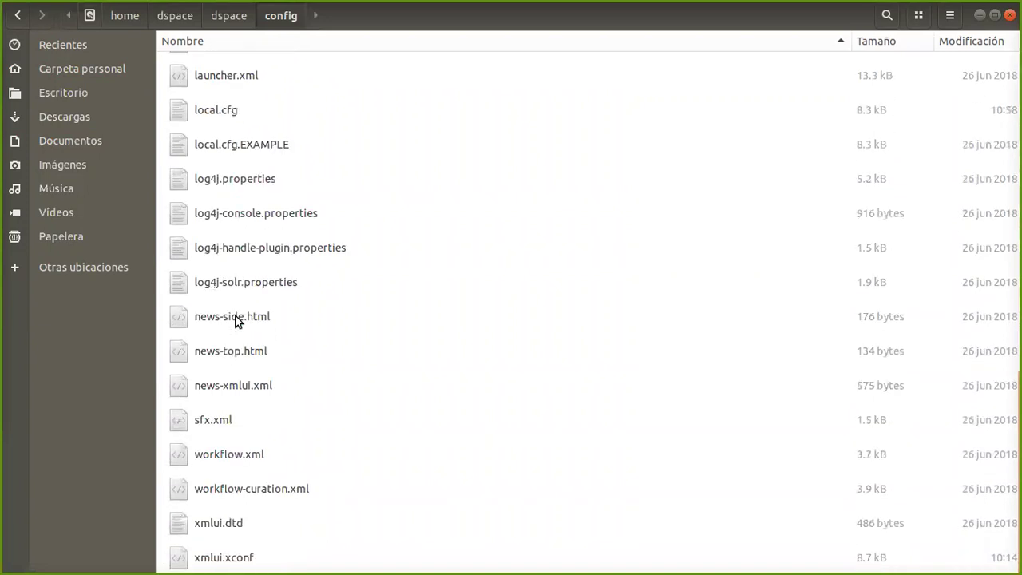
pyautogui.scroll(3, 278, 342)
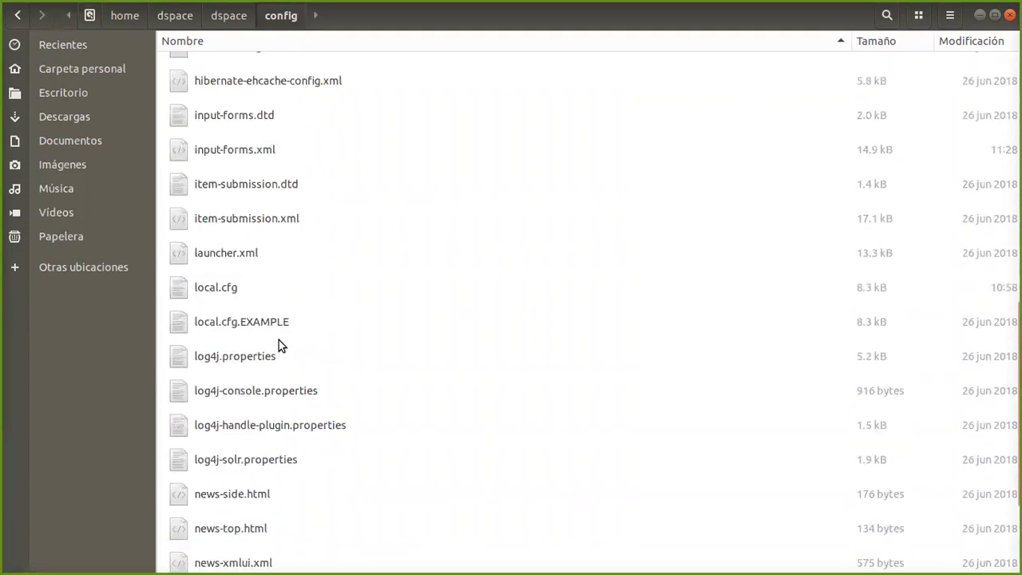
pyautogui.doubleClick(234, 150)
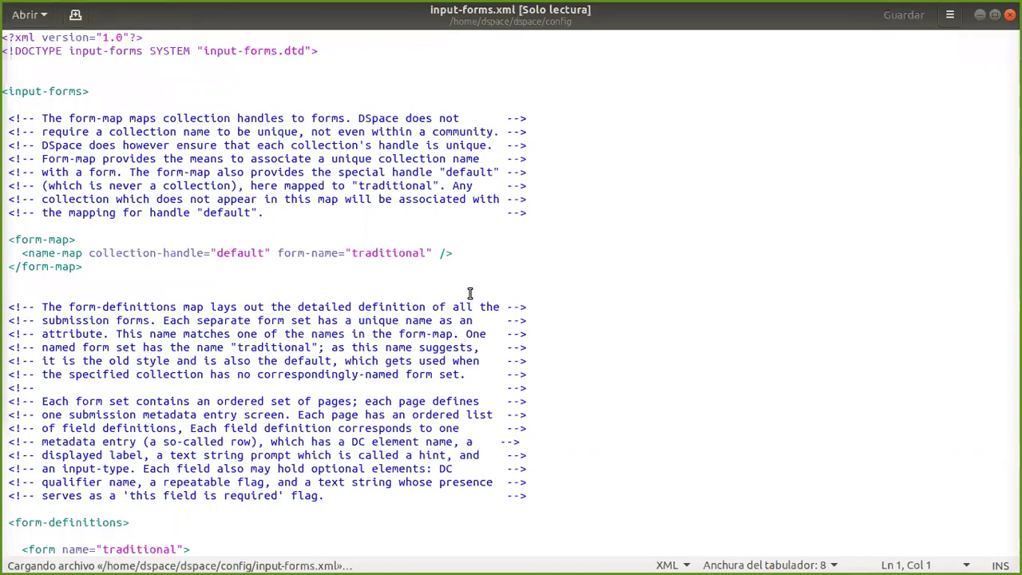
# Insert the test text "dsfsdf" inside the required value of the Authors field on page 1.
pyautogui.click(662, 214)
pyautogui.scroll(-8, 360, 257)
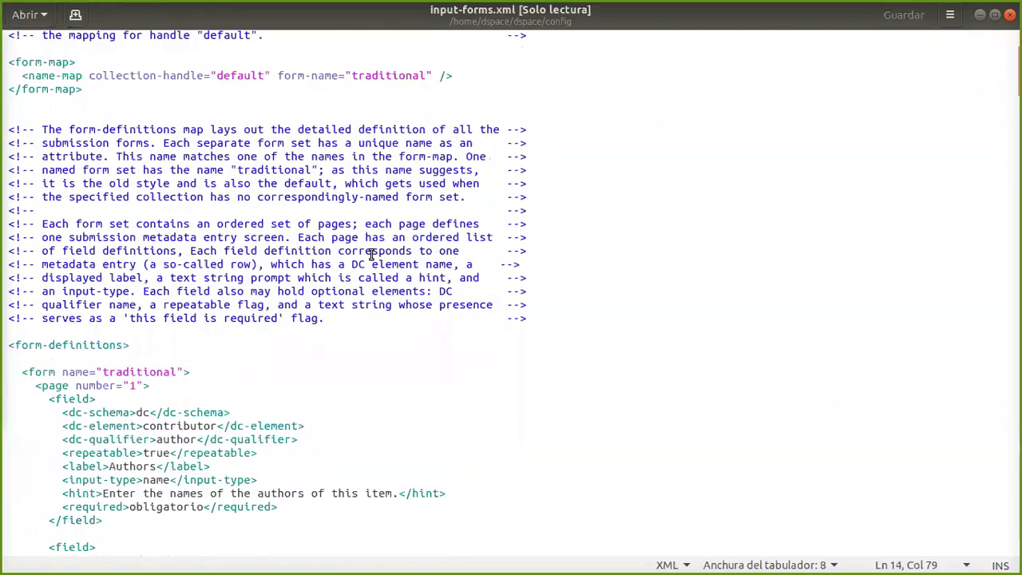
pyautogui.click(146, 221)
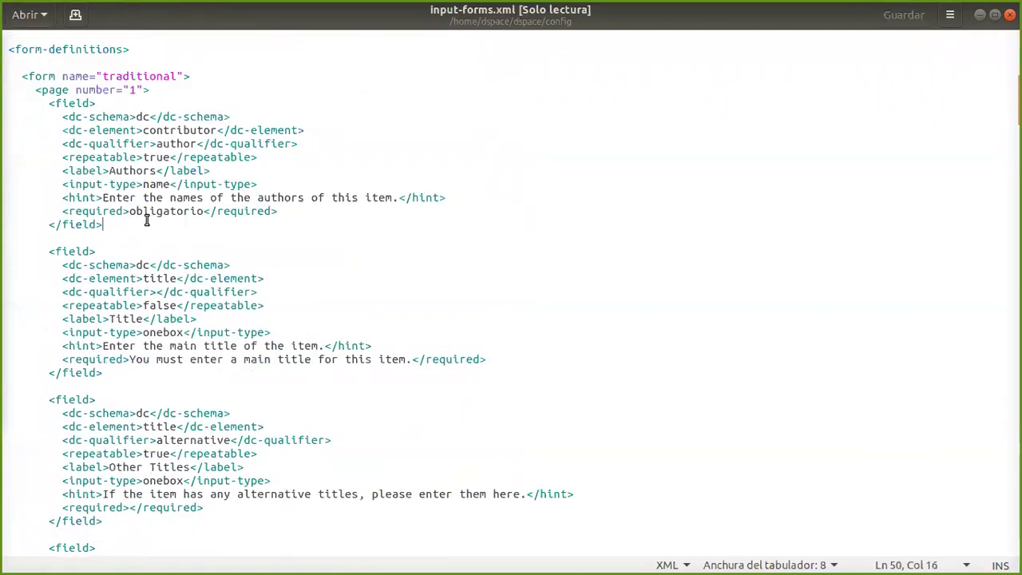
pyautogui.click(152, 211)
pyautogui.write('dsfsdf')
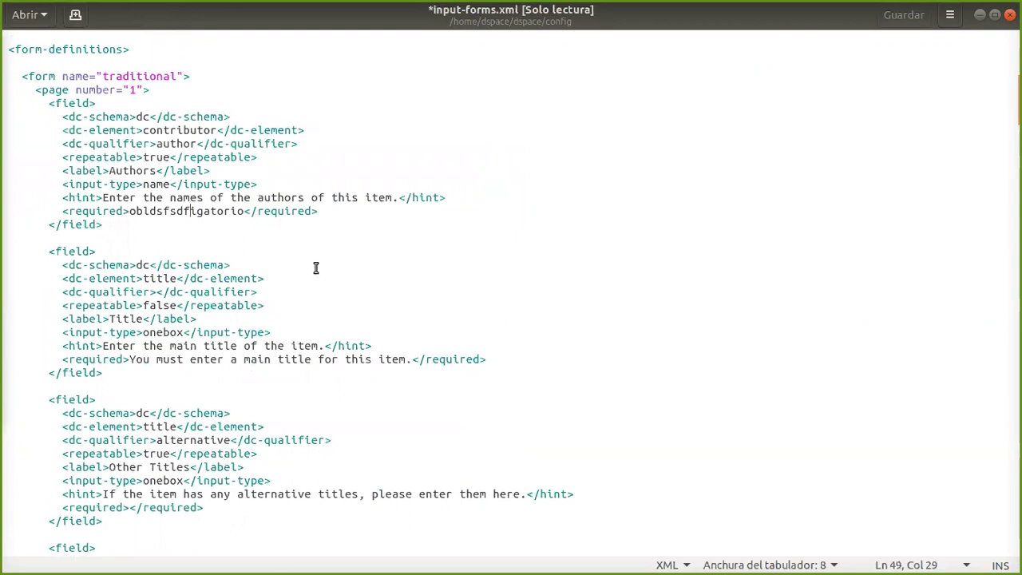
# Duplicate the whole Authors field block directly below the original.
pyautogui.moveTo(107, 224); pyautogui.dragTo(42, 108)
pyautogui.hotkey('ctrl', 'c')
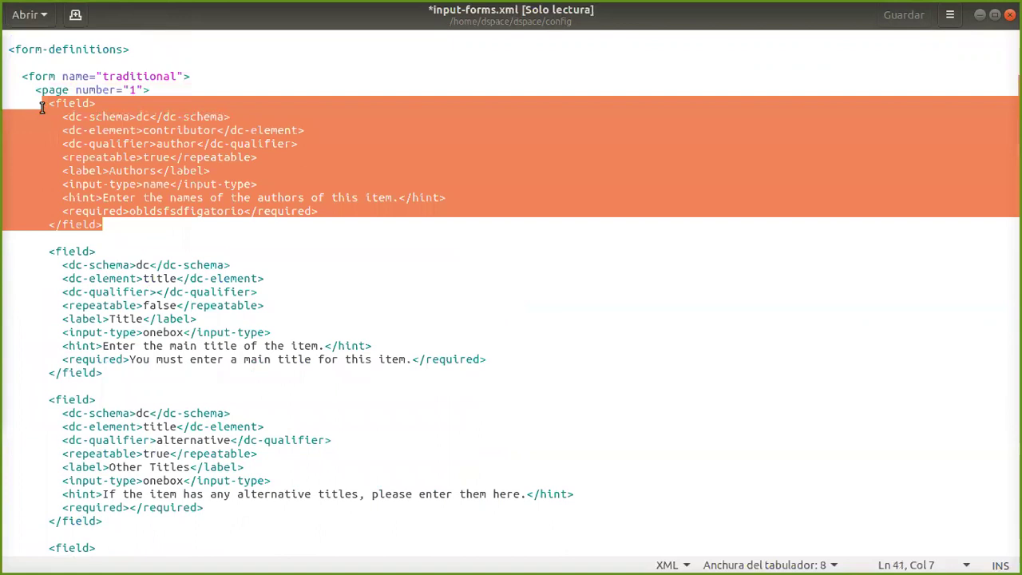
pyautogui.click(134, 211)
pyautogui.click(135, 227)
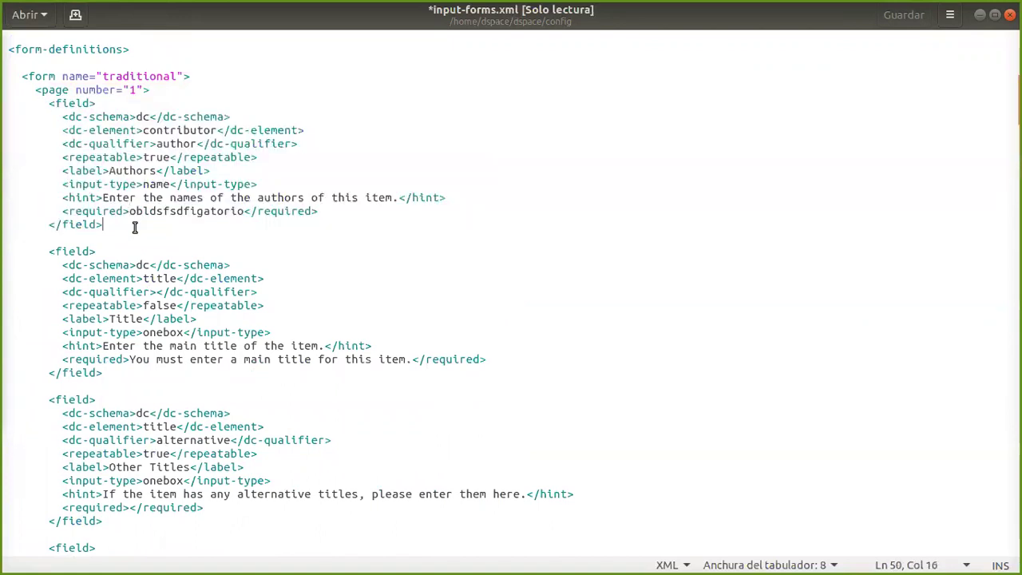
pyautogui.press('Return')
pyautogui.hotkey('ctrl', 'v')
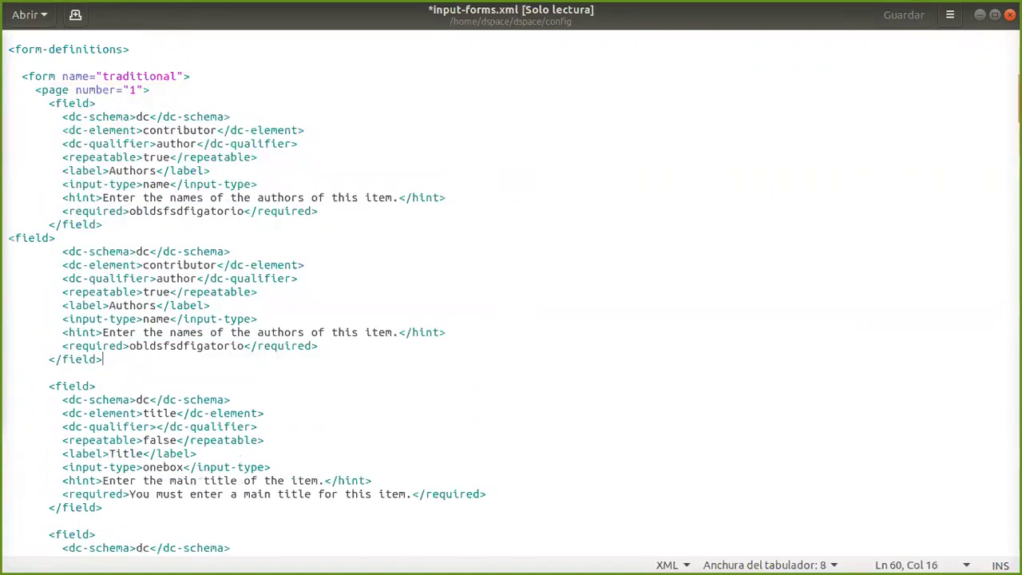
# Indent the opening tag of the duplicated field block and separate it from the original with a blank line.
pyautogui.click(8, 237)
pyautogui.press('Tab')
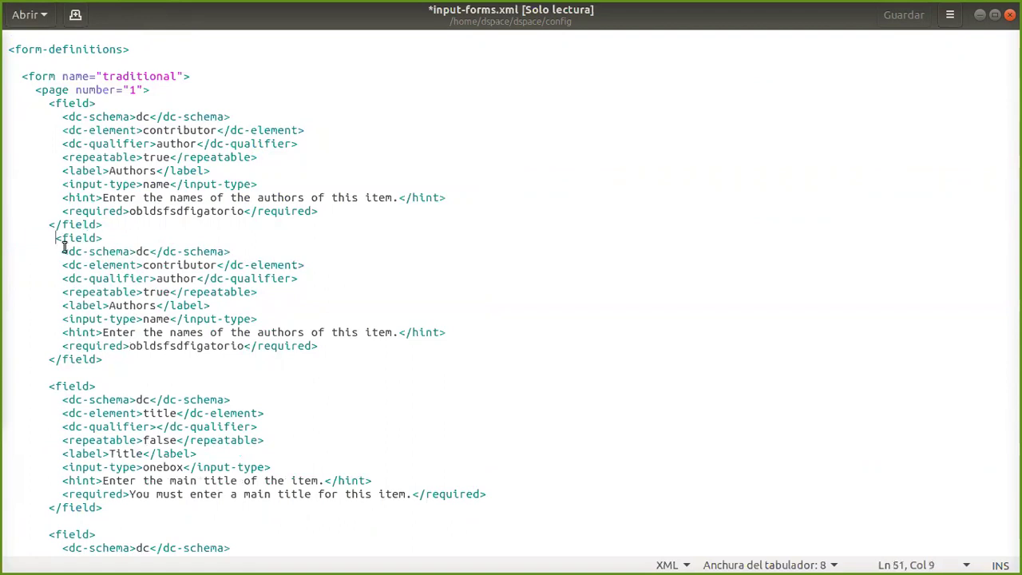
pyautogui.click(103, 228)
pyautogui.press('Return')
# Set the dc-qualifier of the duplicated field to "advisor".
pyautogui.click(202, 291)
pyautogui.click(197, 291)
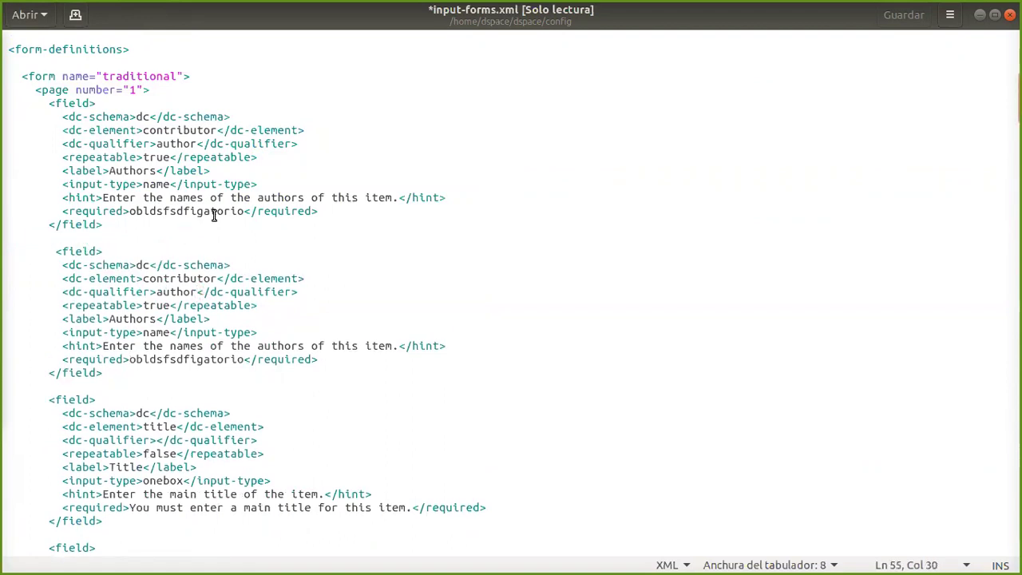
pyautogui.click(193, 291)
pyautogui.moveTo(192, 291); pyautogui.dragTo(168, 291)
pyautogui.press('BackSpace')
pyautogui.press('BackSpace')
pyautogui.write('advisor')
pyautogui.press('Down')
pyautogui.click(196, 291)
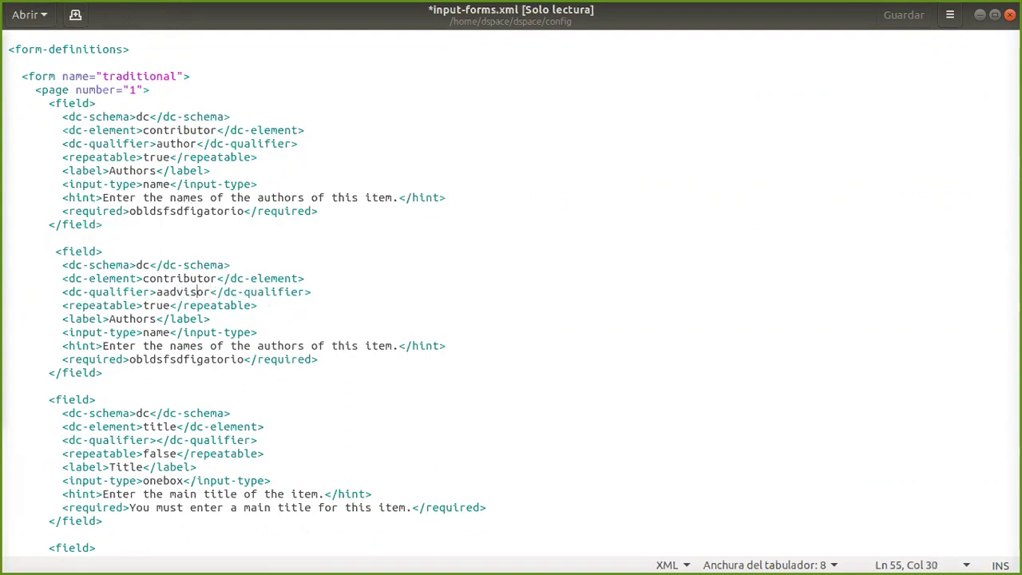
pyautogui.click(156, 291)
pyautogui.press('Delete')
# Set the label of the duplicated field to "asesor de thesis".
pyautogui.press('Down')
pyautogui.press('Down')
pyautogui.press('BackSpace')
pyautogui.press('BackSpace')
pyautogui.press('BackSpace')
pyautogui.press('BackSpace')
pyautogui.press('BackSpace')
pyautogui.press('BackSpace')
pyautogui.press('BackSpace')
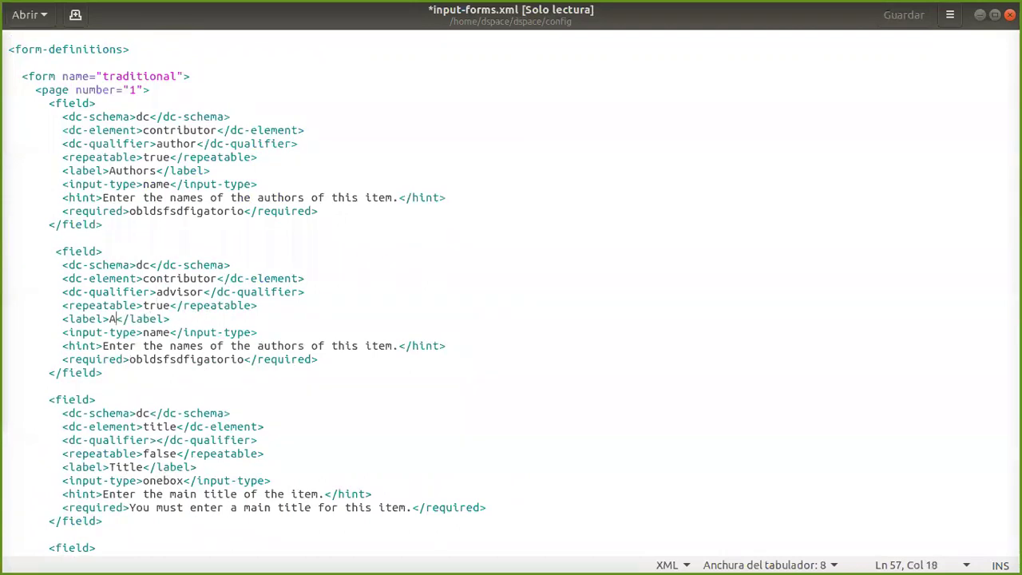
pyautogui.write('asesor de t')
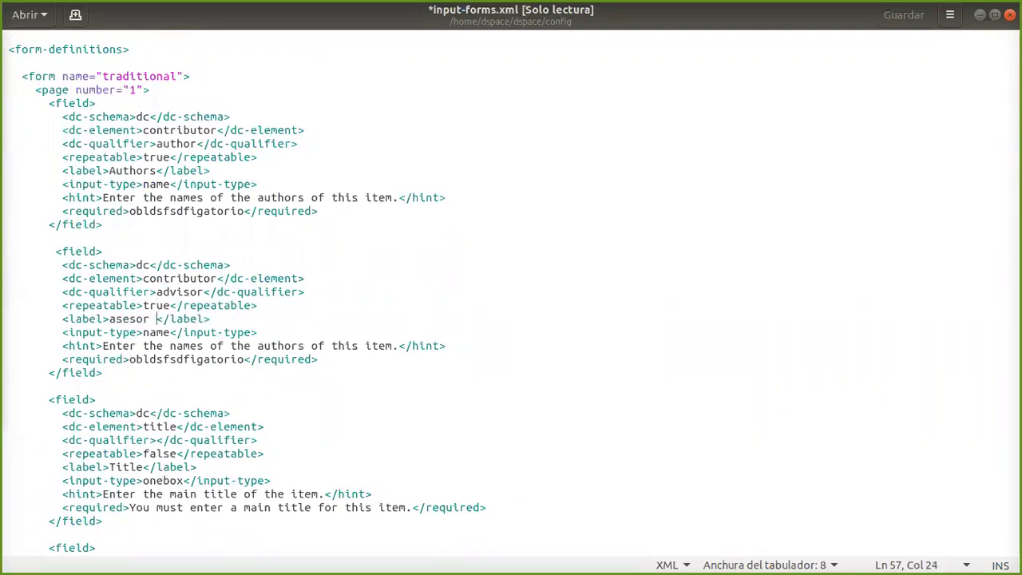
pyautogui.write('hesis')
# Correct the required value of the advisor field to "obligatorio".
pyautogui.press('Down')
pyautogui.press('Down')
pyautogui.click(244, 359)
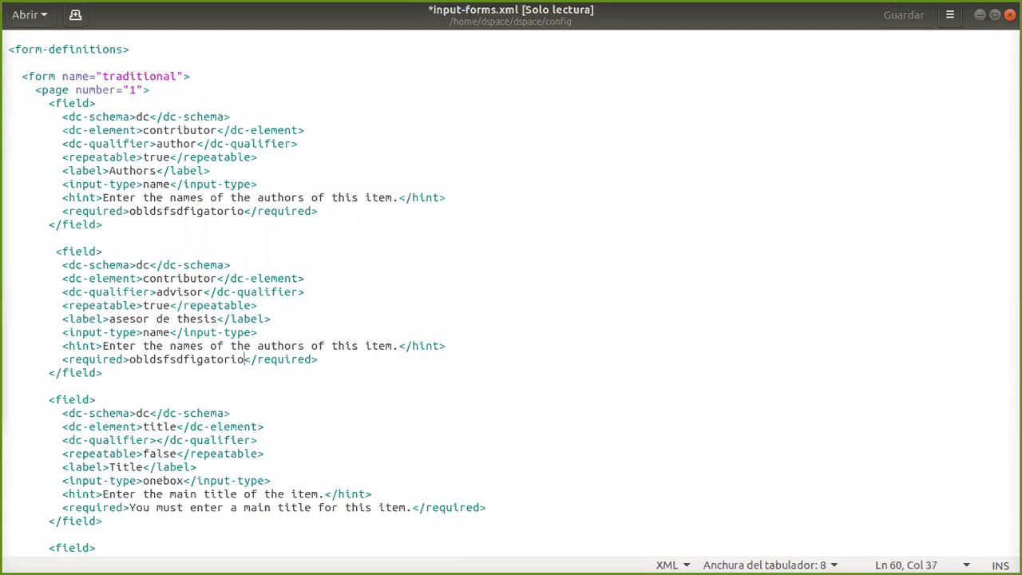
pyautogui.click(242, 359)
pyautogui.press('BackSpace')
pyautogui.press('BackSpace')
pyautogui.press('BackSpace')
pyautogui.press('BackSpace')
pyautogui.press('BackSpace')
pyautogui.press('BackSpace')
# Replace the hint of the advisor field with "Ingresa el nombre de los asesores".
pyautogui.press('Up')
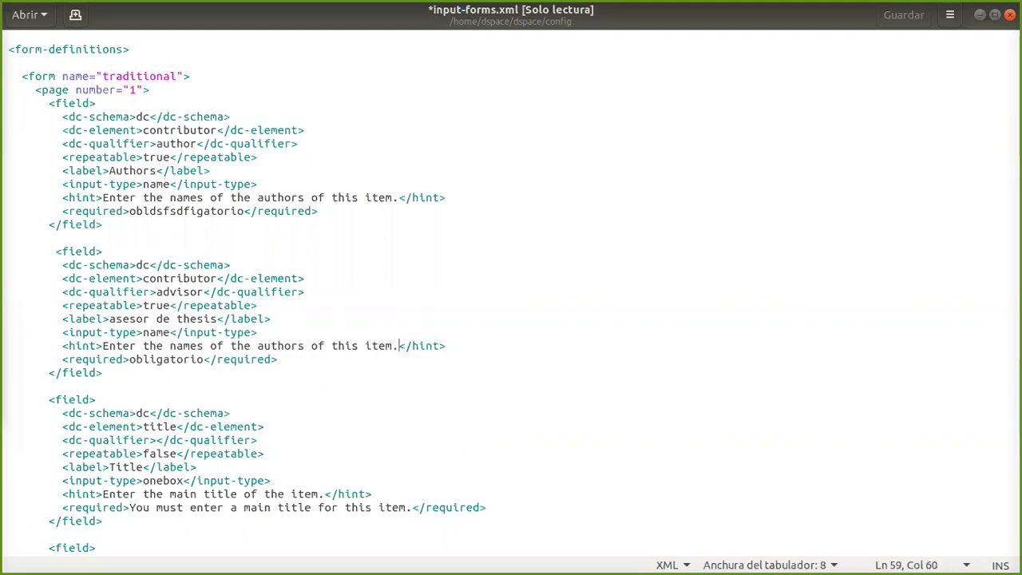
pyautogui.press('BackSpace')
pyautogui.press('BackSpace')
pyautogui.press('BackSpace')
pyautogui.press('BackSpace')
pyautogui.press('BackSpace')
pyautogui.press('BackSpace')
pyautogui.press('BackSpace')
pyautogui.press('BackSpace')
pyautogui.press('BackSpace')
pyautogui.press('BackSpace')
pyautogui.press('BackSpace')
pyautogui.press('BackSpace')
pyautogui.press('BackSpace')
pyautogui.press('BackSpace')
pyautogui.press('BackSpace')
pyautogui.press('BackSpace')
pyautogui.press('BackSpace')
pyautogui.press('BackSpace')
pyautogui.press('BackSpace')
pyautogui.press('BackSpace')
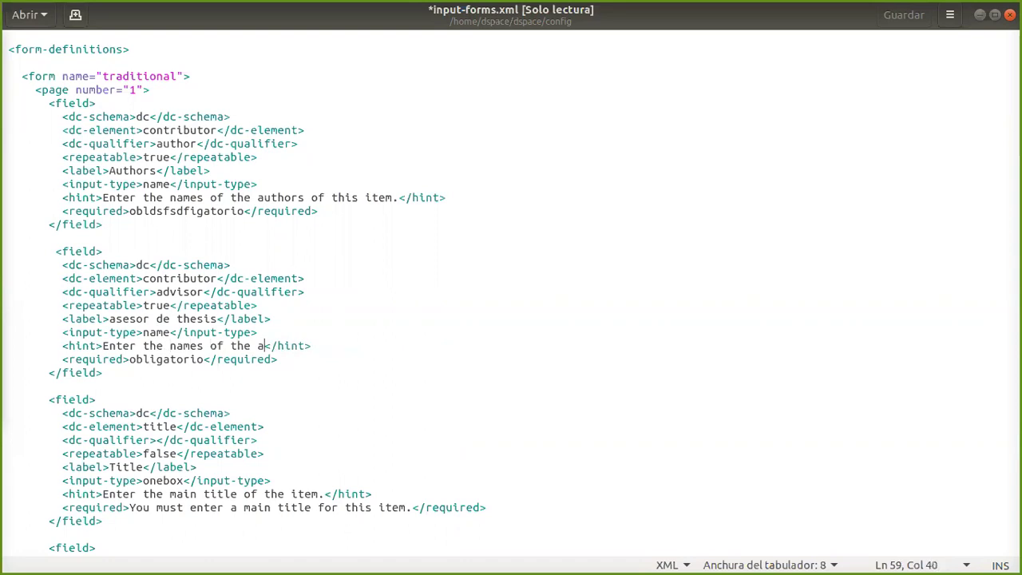
pyautogui.press('BackSpace')
pyautogui.press('BackSpace')
pyautogui.press('BackSpace')
pyautogui.press('BackSpace')
pyautogui.press('BackSpace')
pyautogui.write('Ingresa el no')
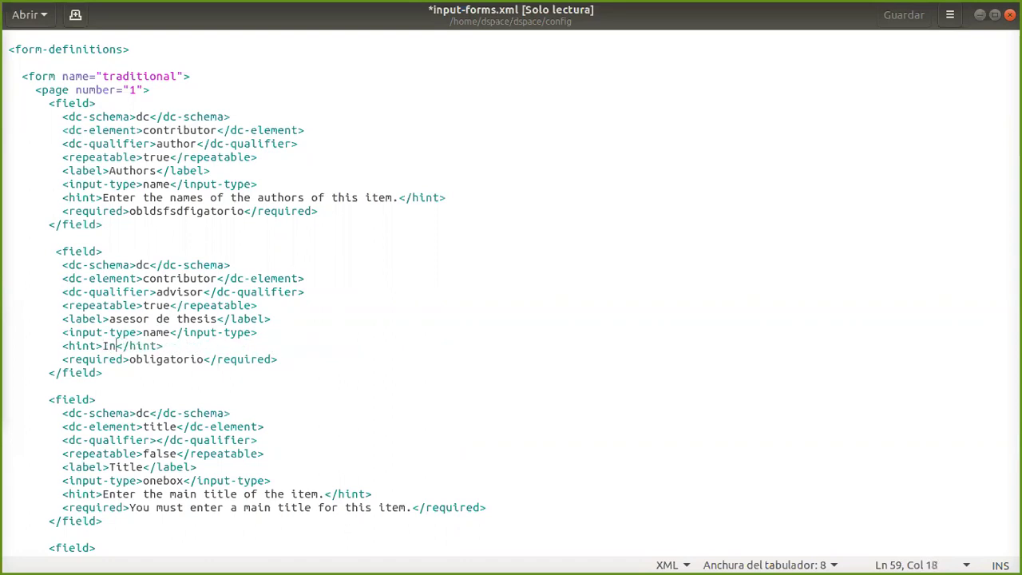
pyautogui.write('mbre de los')
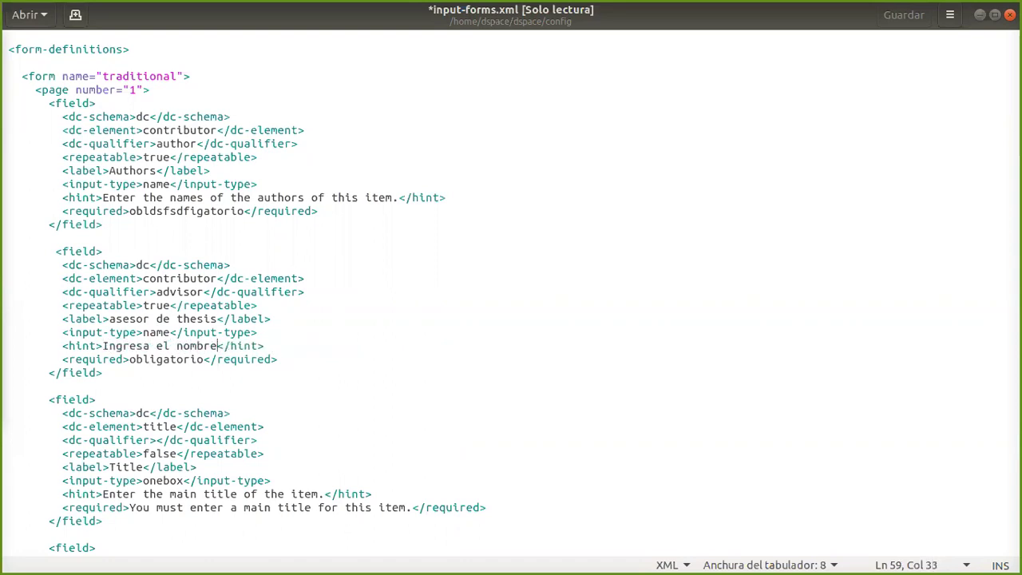
pyautogui.write(' asesore')
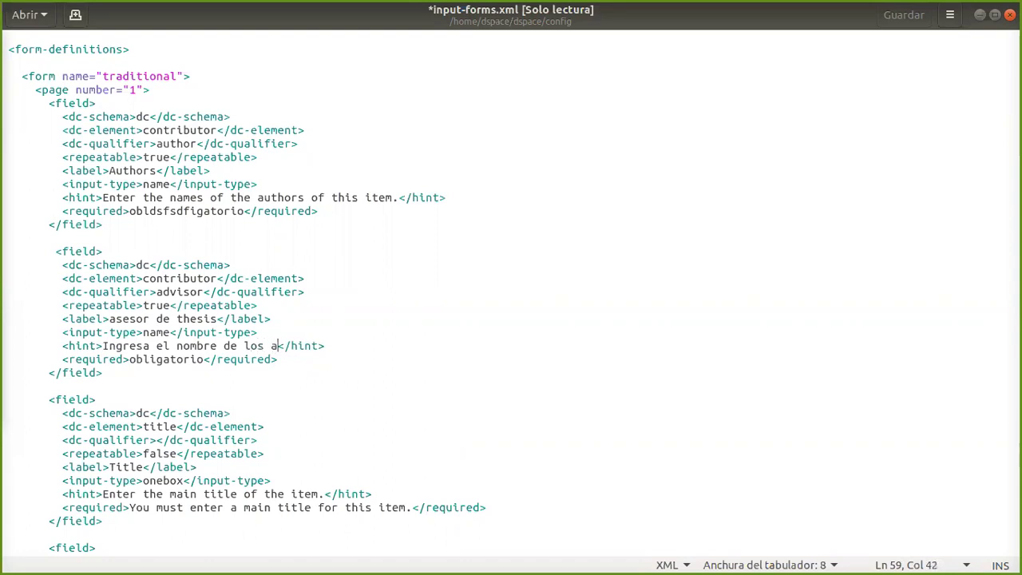
pyautogui.write('s')
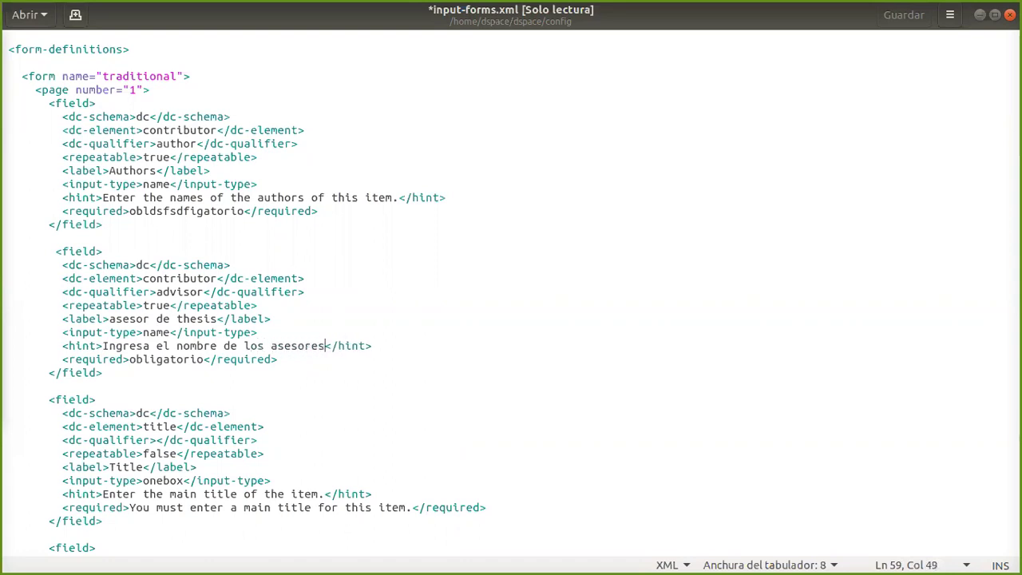
pyautogui.press('Up')
pyautogui.press('Up')
pyautogui.press('Up')
pyautogui.press('Up')
pyautogui.press('Up')
pyautogui.press('Up')
pyautogui.press('Up')
pyautogui.press('Up')
pyautogui.press('Up')
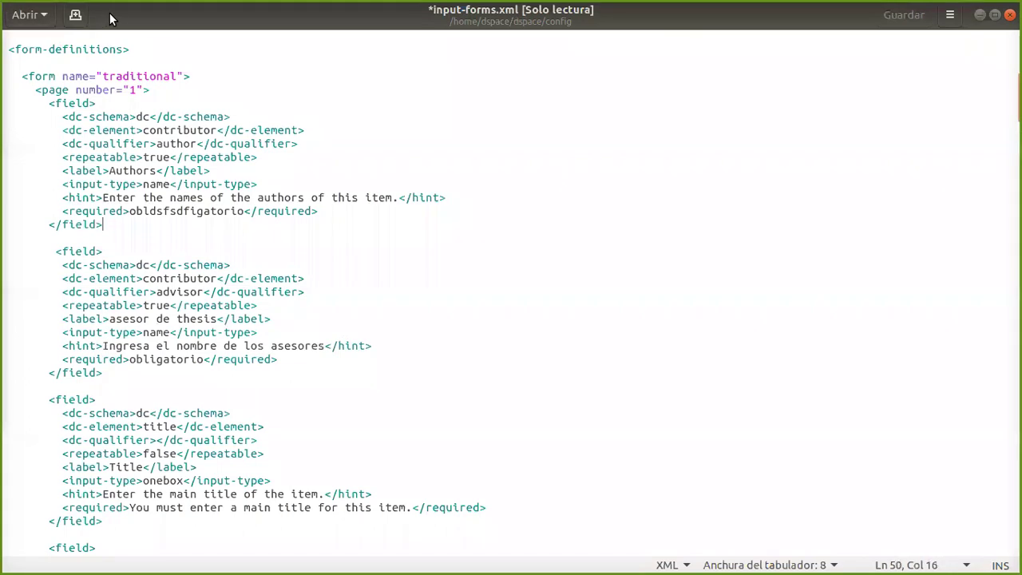
pyautogui.moveTo(591, 8); pyautogui.dragTo(638, 71)
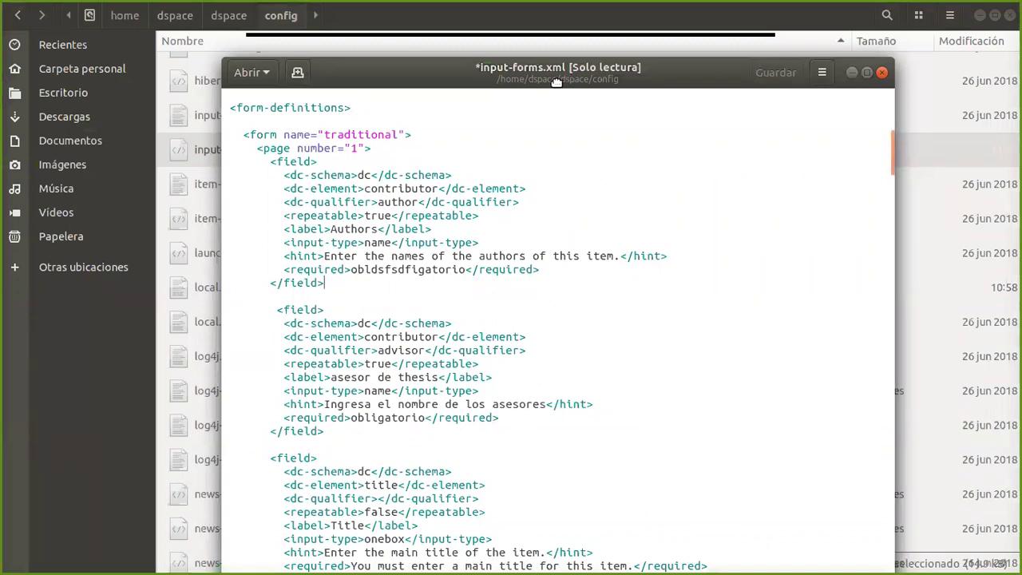
pyautogui.moveTo(530, 85); pyautogui.dragTo(561, 88)
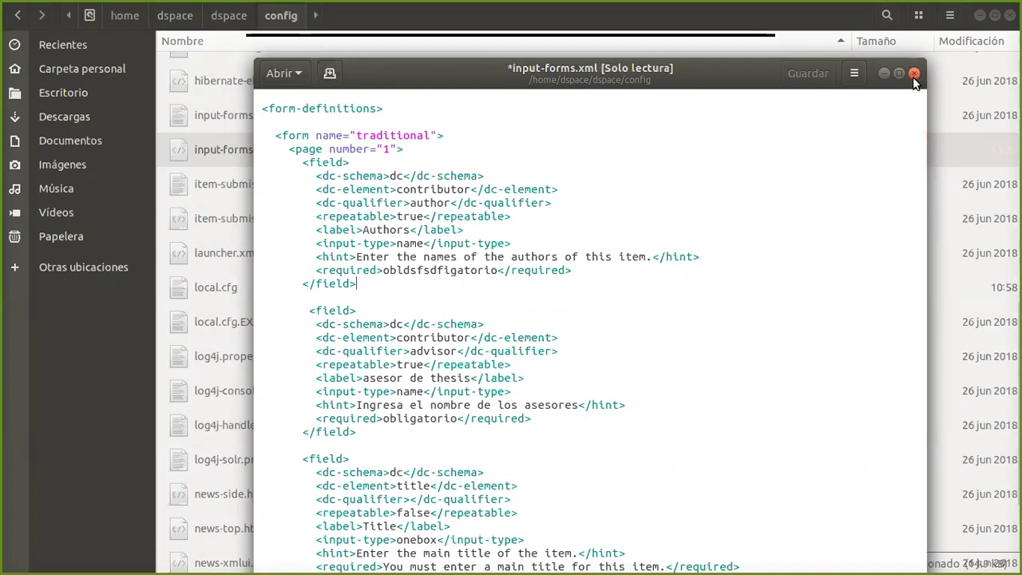
# Close input-forms.xml without saving the changes.
pyautogui.moveTo(364, 439); pyautogui.dragTo(310, 309)
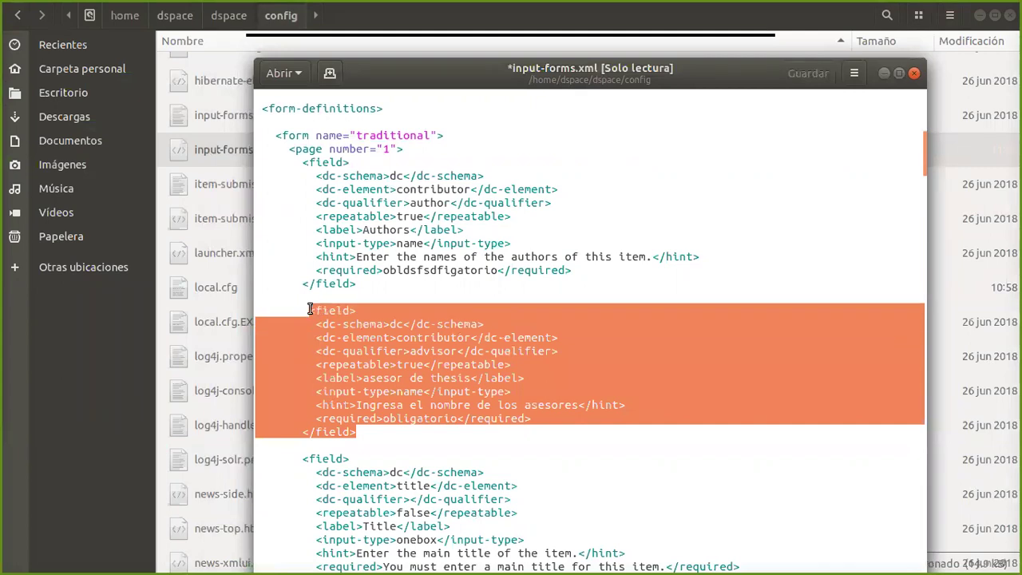
pyautogui.click(920, 74)
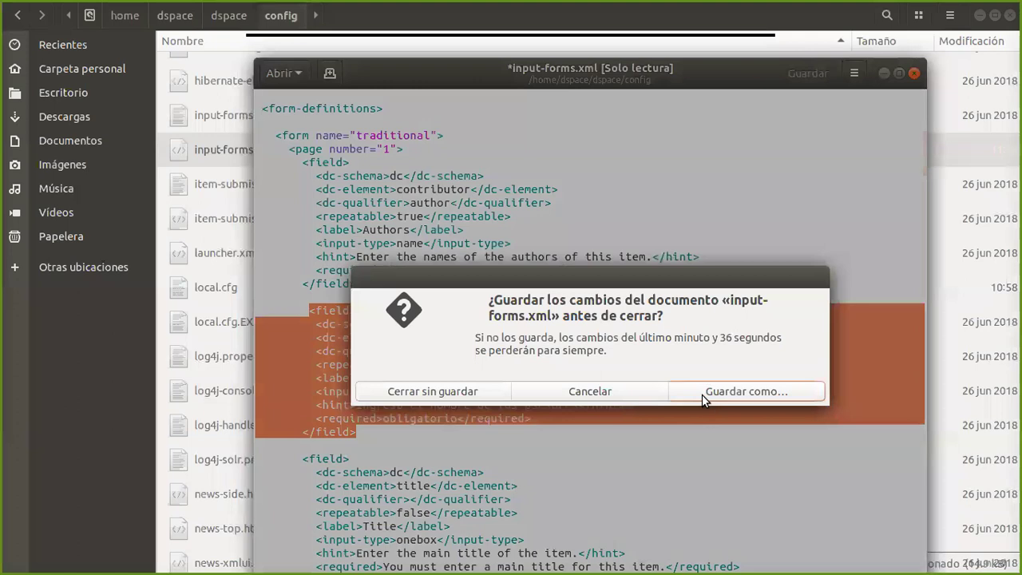
pyautogui.click(437, 394)
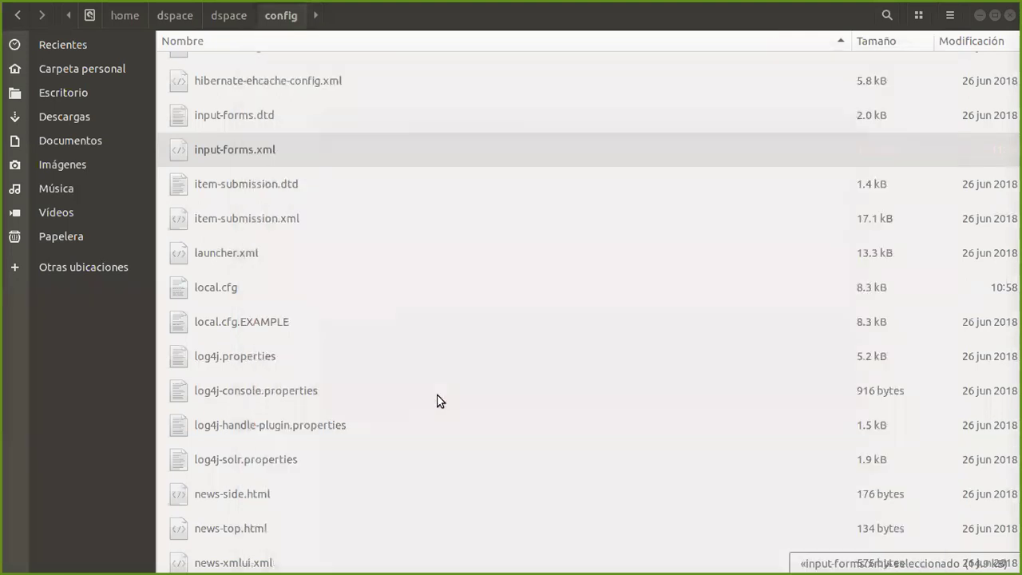
pyautogui.rightClick(199, 160)
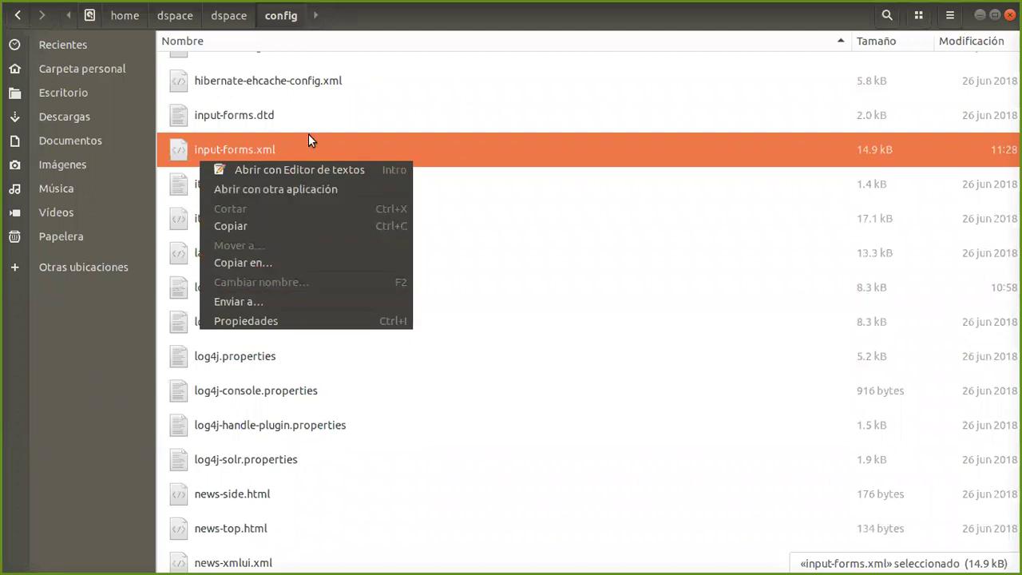
pyautogui.click(313, 190)
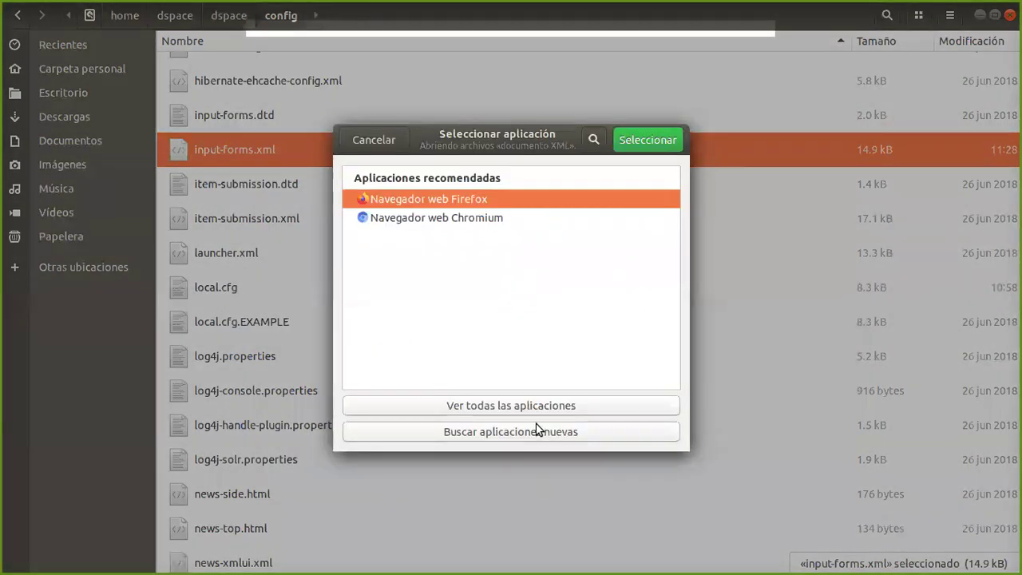
pyautogui.click(534, 409)
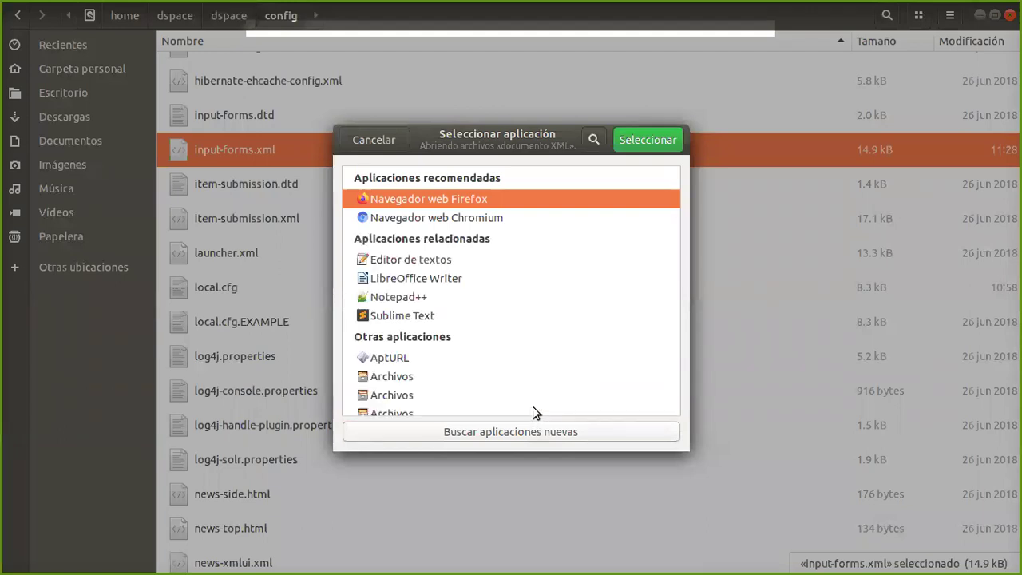
pyautogui.click(415, 299)
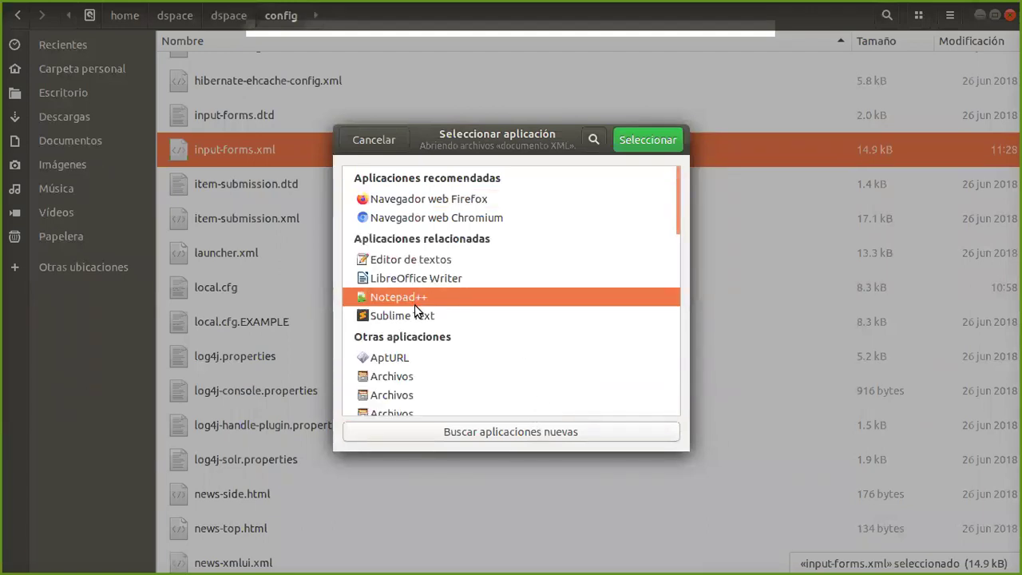
pyautogui.click(412, 315)
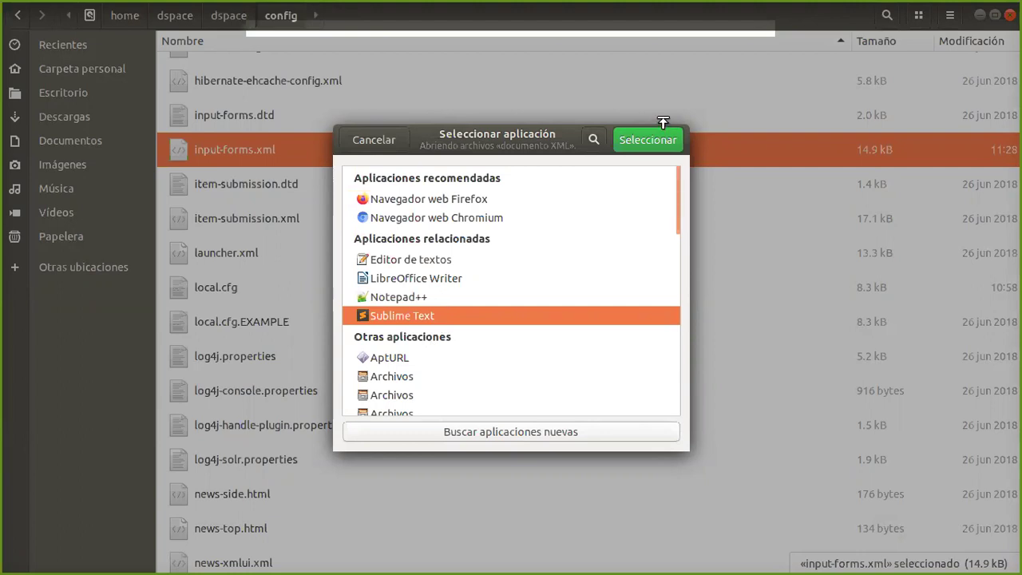
pyautogui.click(384, 136)
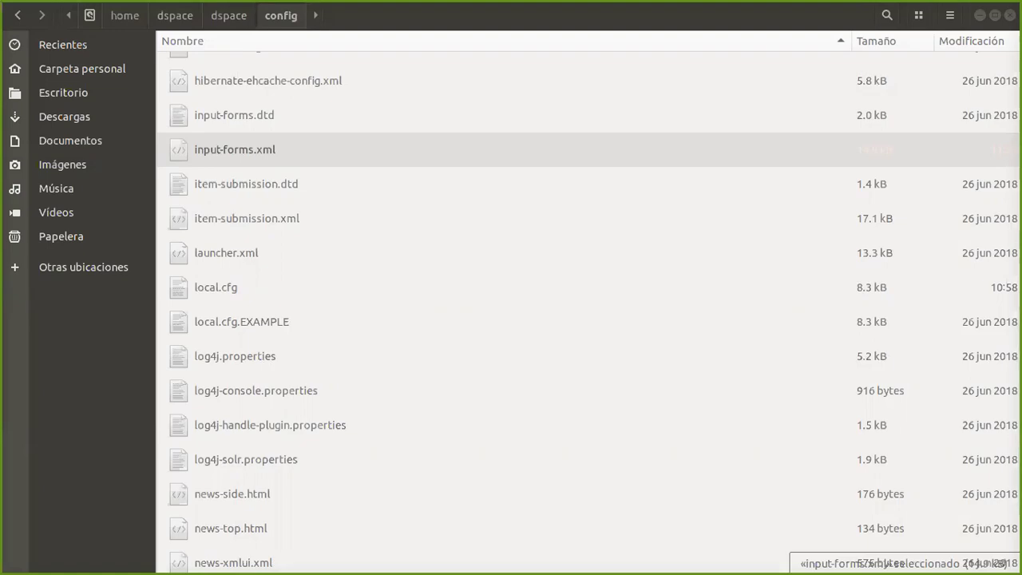
# Minimize the file manager, return to the slide presentation and advance it to the Discovery slide.
pyautogui.press('super')
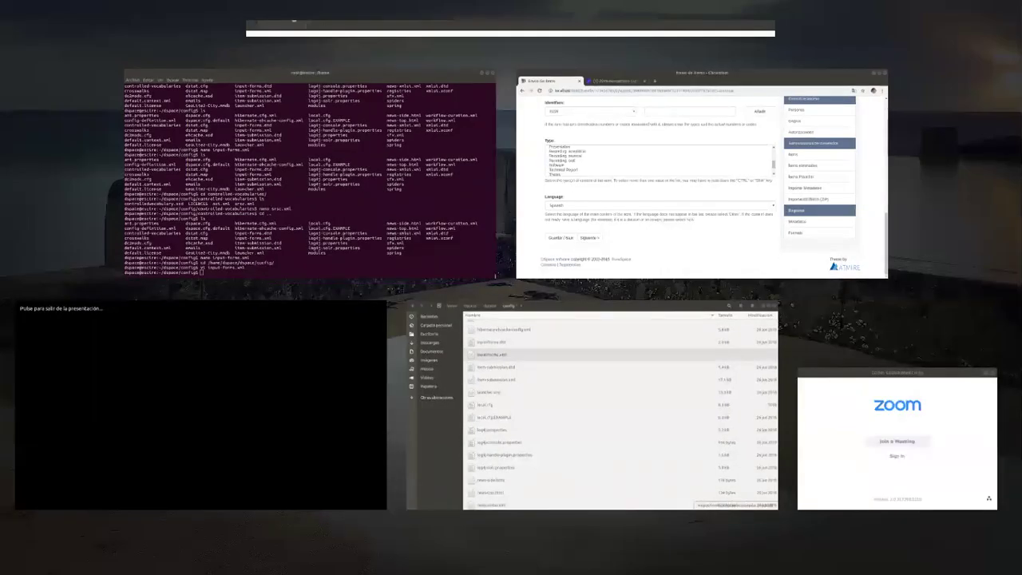
pyautogui.press('super')
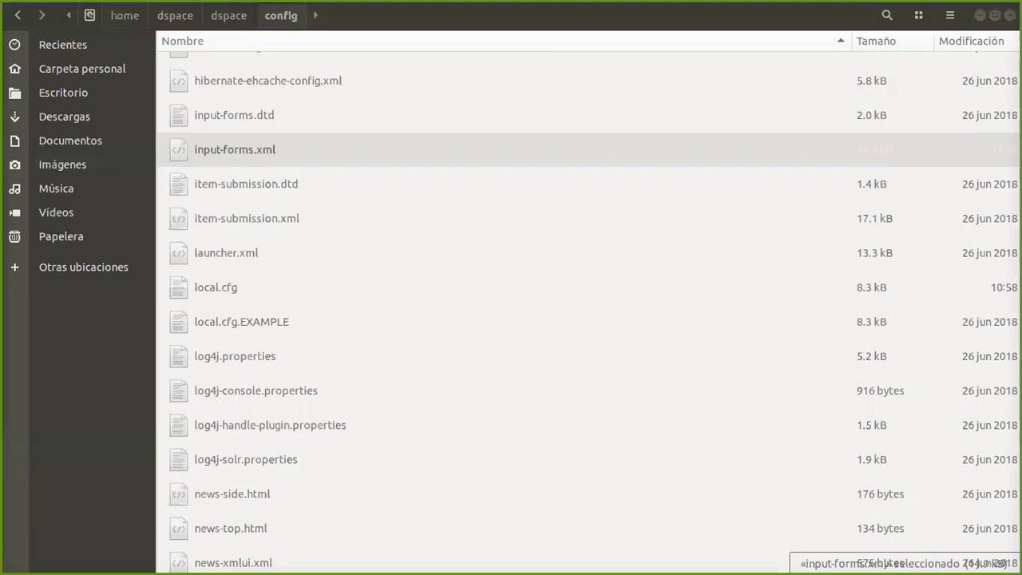
pyautogui.click(981, 12)
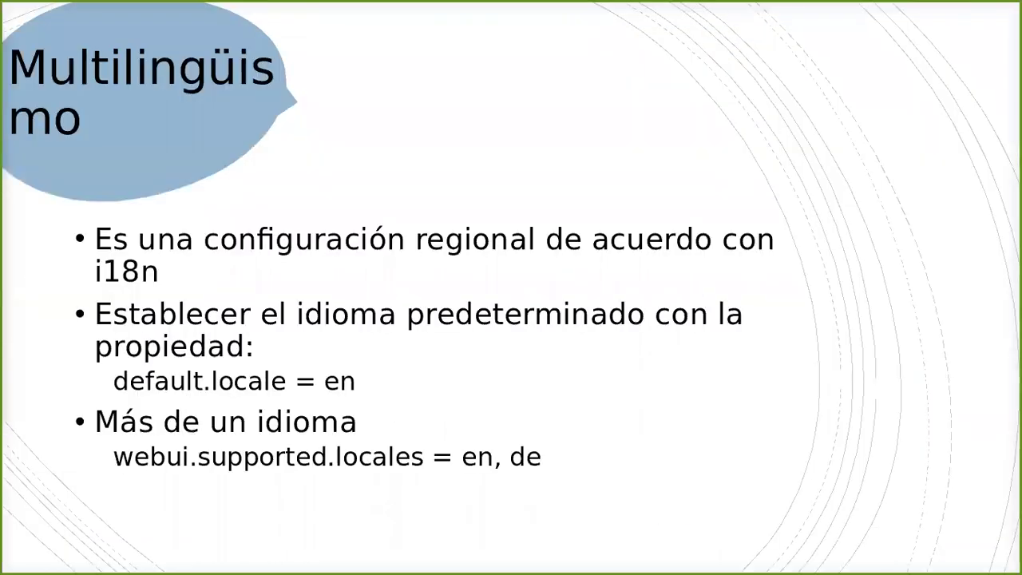
pyautogui.press('Right')
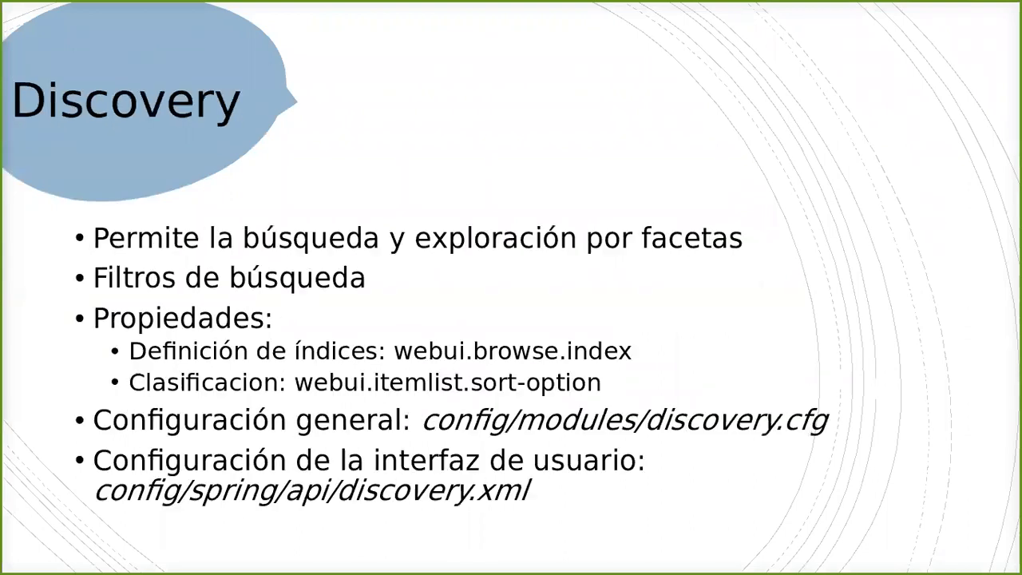
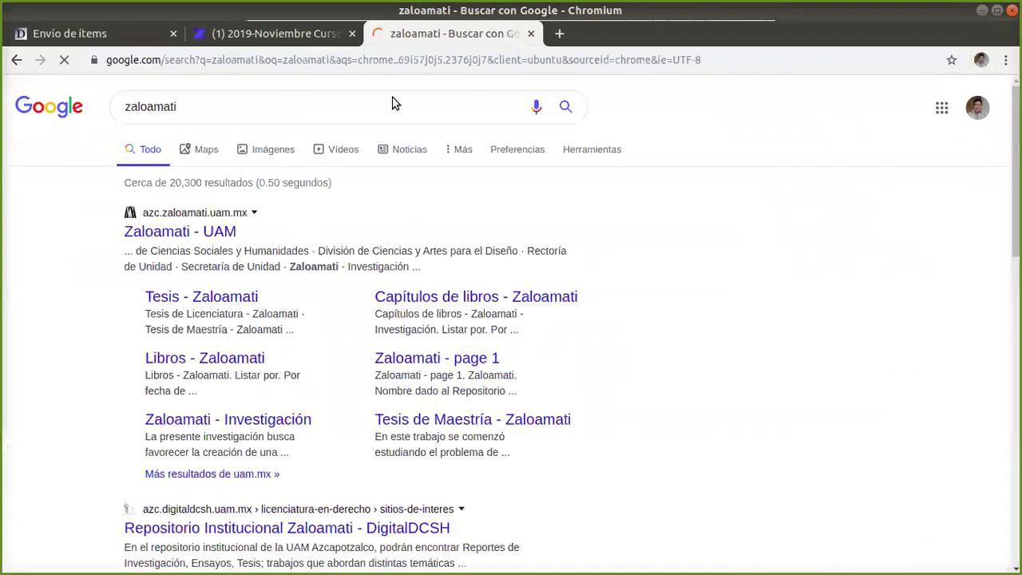
# Open the Zaloamati UAM repository from the Google results and search it for "mexico lindo y querido".
pyautogui.click(215, 224)
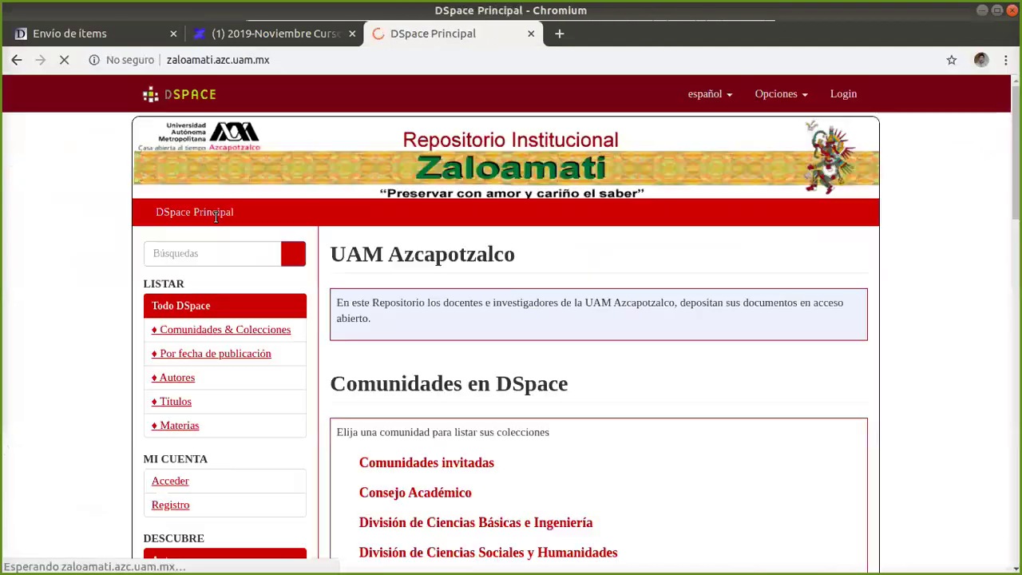
pyautogui.click(229, 253)
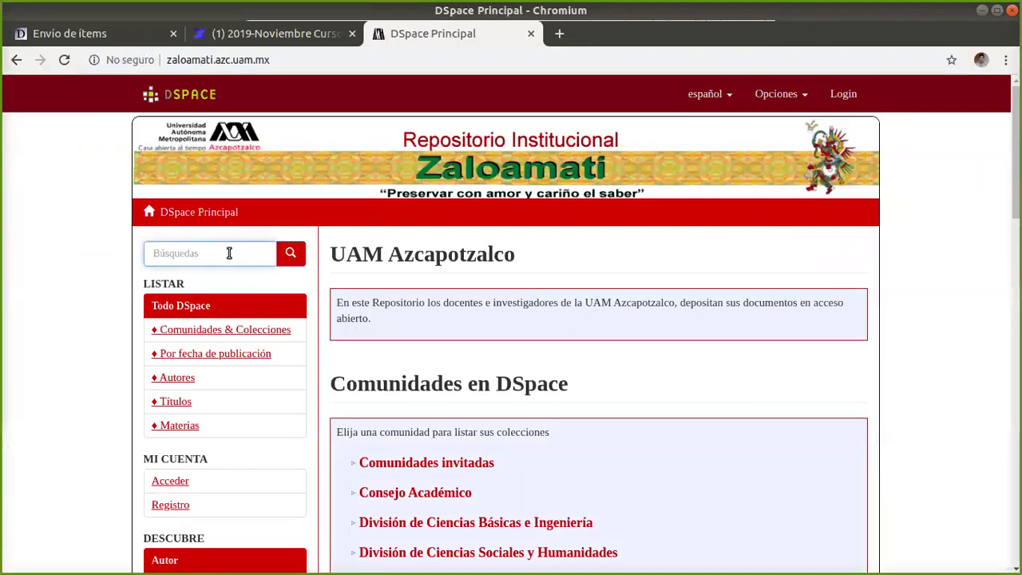
pyautogui.scroll(-5, 415, 399)
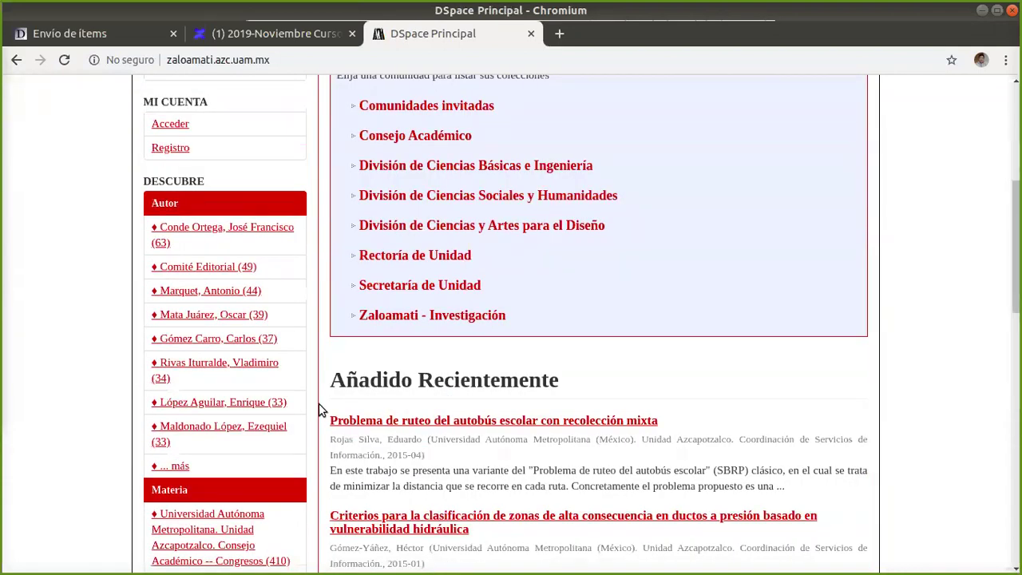
pyautogui.scroll(5, 319, 409)
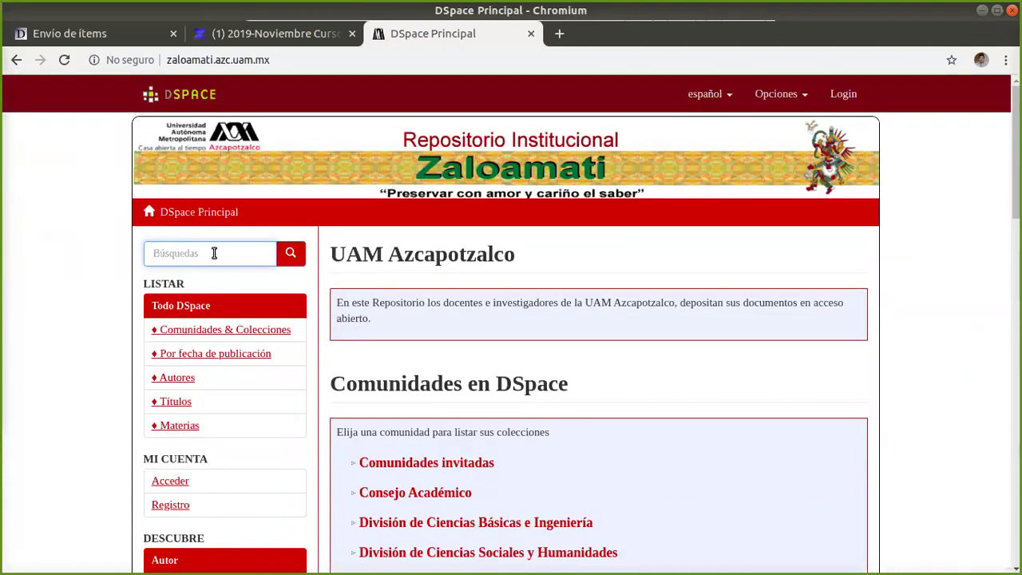
pyautogui.write('mexico lindo querid')
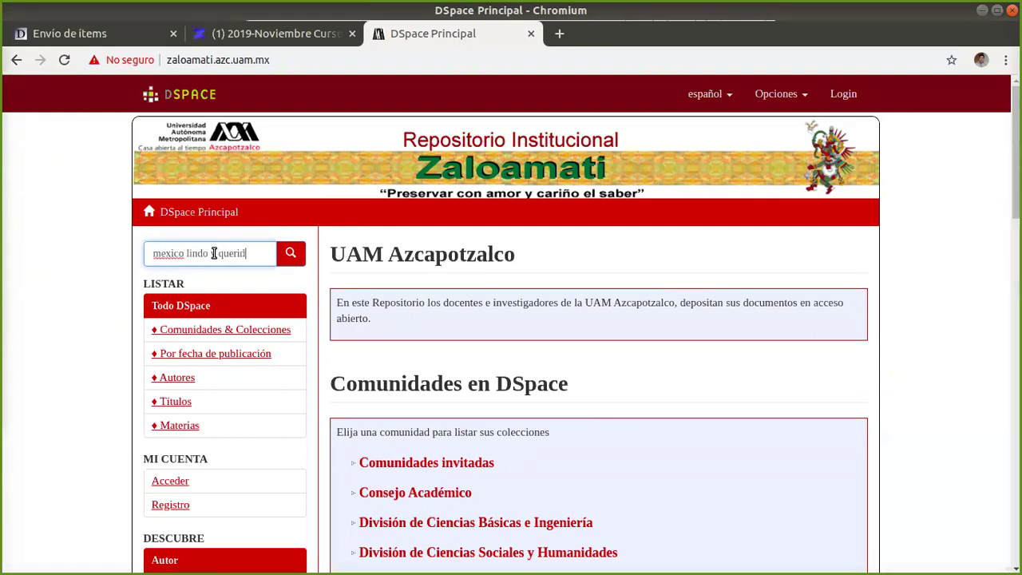
pyautogui.write('o')
pyautogui.press('Return')
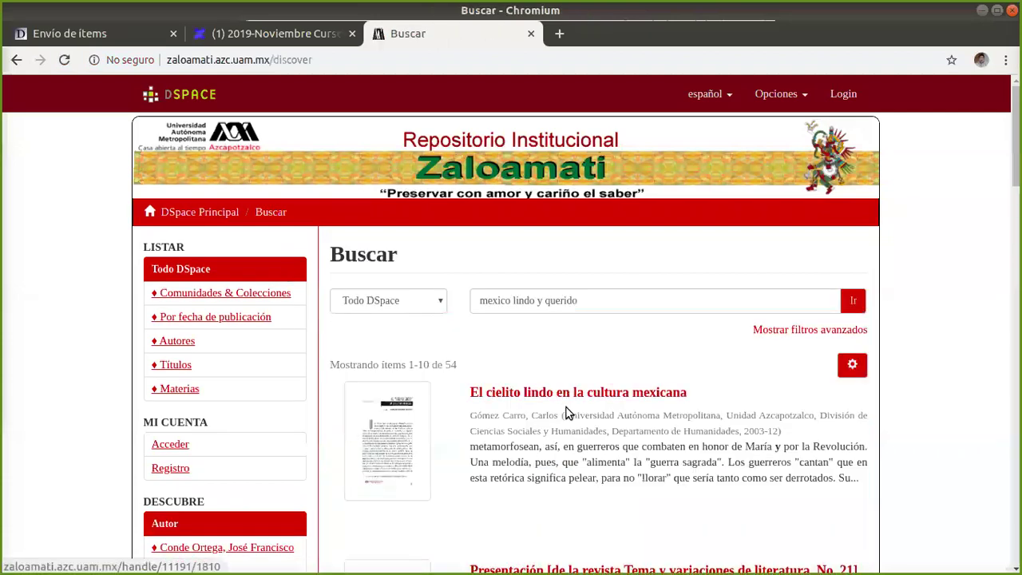
# Review the text excerpts in the repository's search results and open the item "Ultima espera".
pyautogui.scroll(-5, 566, 403)
pyautogui.scroll(-5, 671, 399)
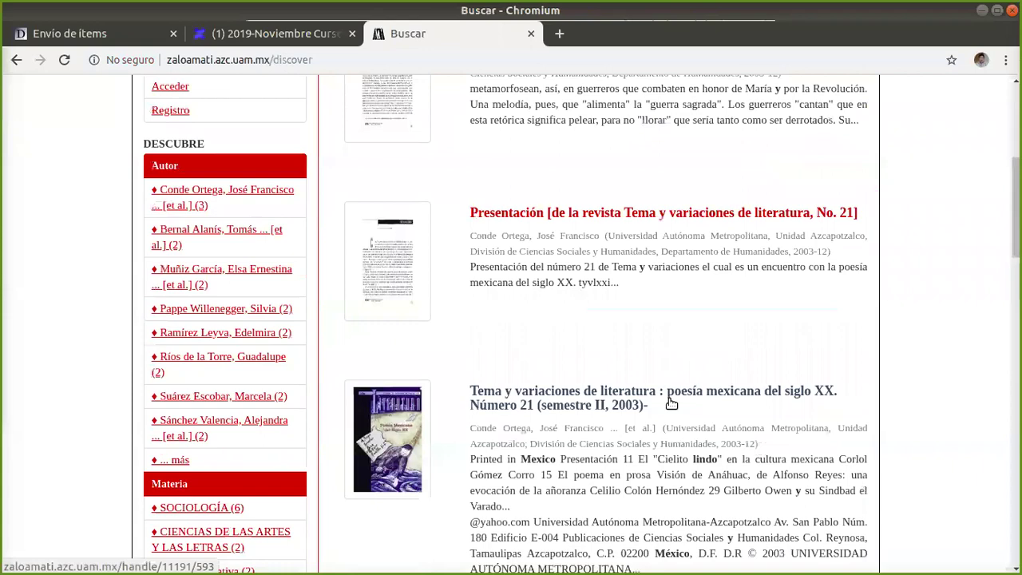
pyautogui.scroll(-5, 671, 399)
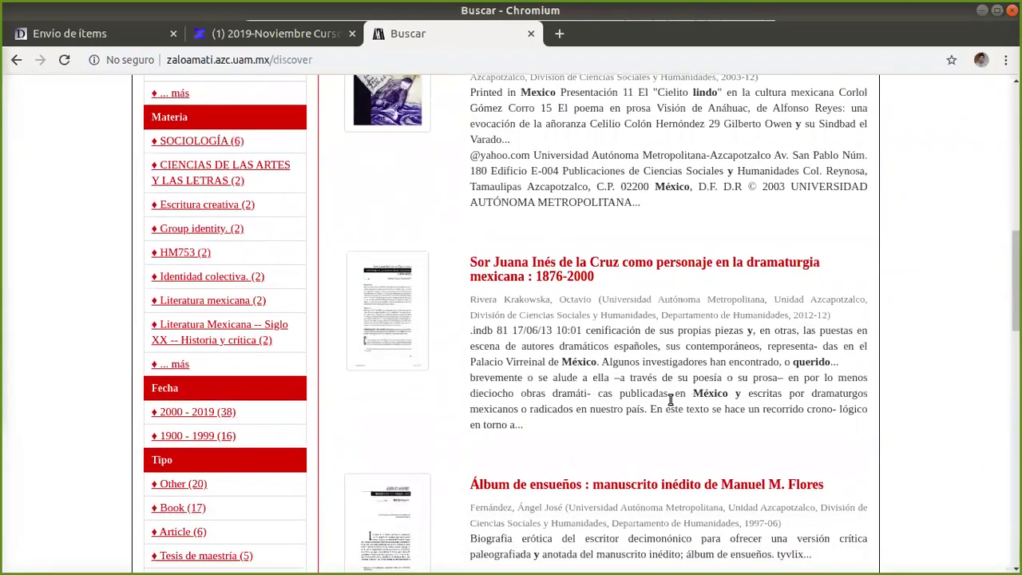
pyautogui.scroll(-6, 661, 459)
pyautogui.scroll(-7, 661, 459)
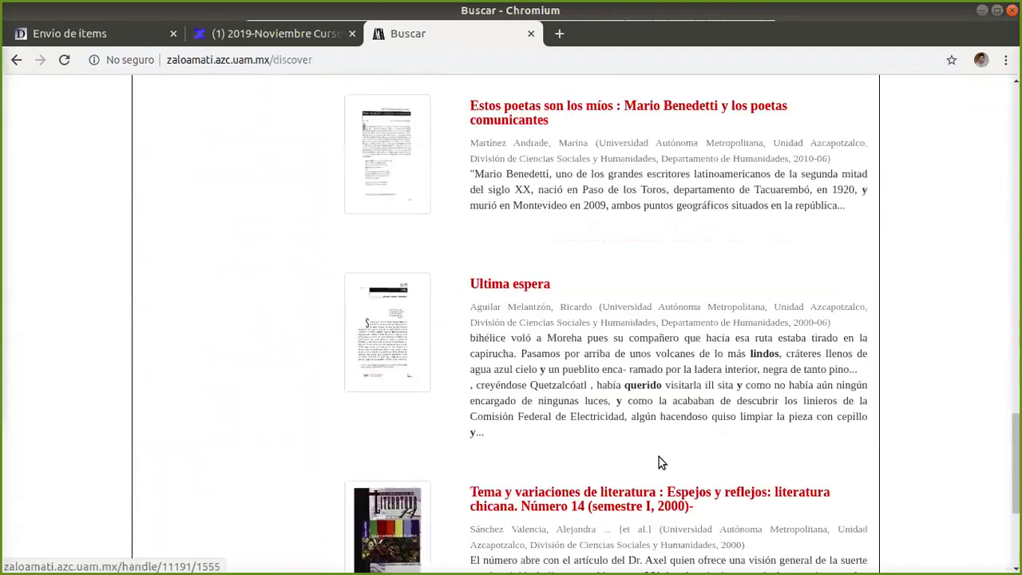
pyautogui.scroll(2, 662, 459)
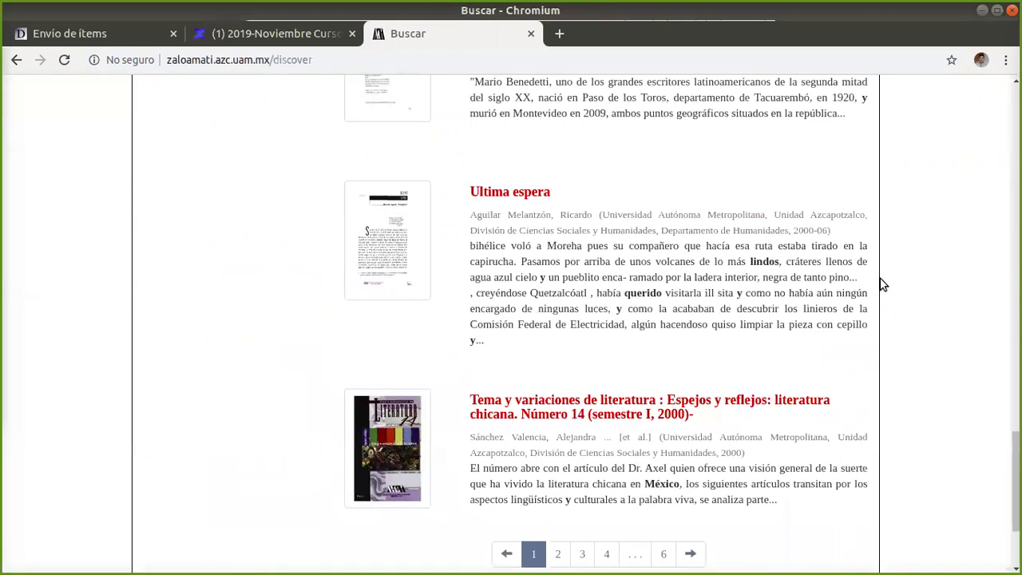
pyautogui.moveTo(479, 246); pyautogui.dragTo(872, 324)
pyautogui.click(872, 320)
pyautogui.click(490, 197)
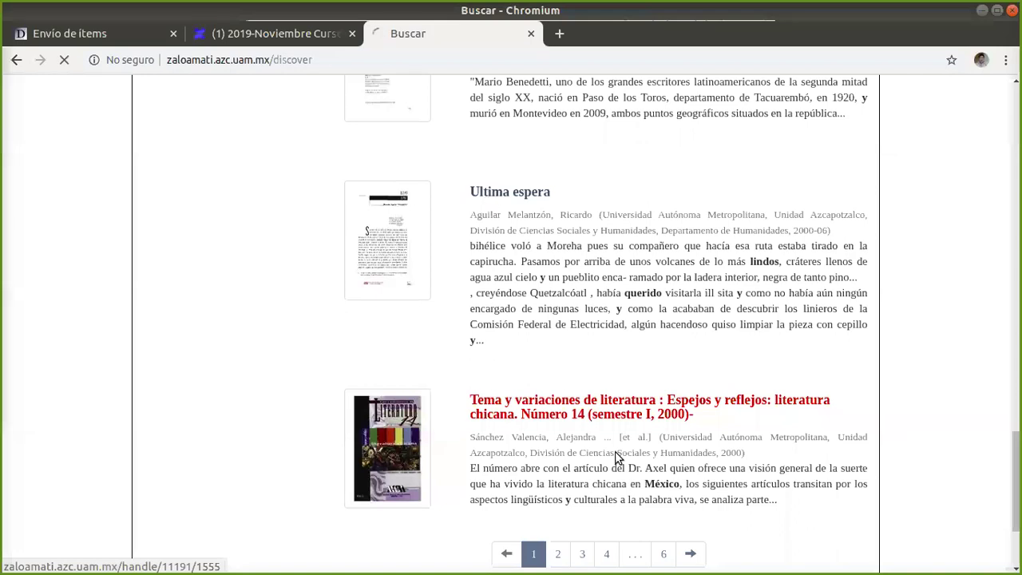
# Show the full item record of "Ultima espera" and examine its metadata fields for the searched words.
pyautogui.scroll(-2, 595, 419)
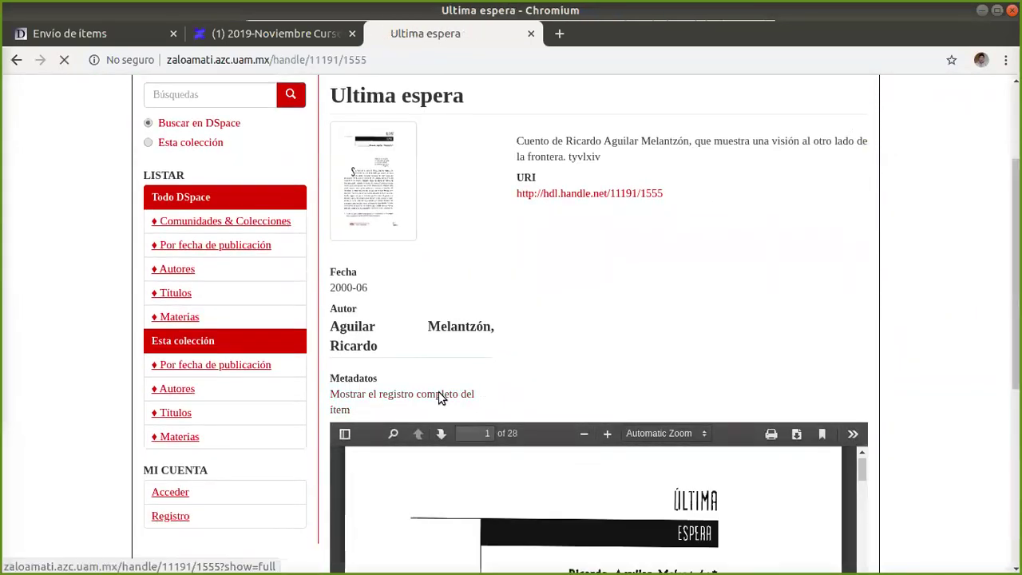
pyautogui.click(441, 395)
pyautogui.scroll(-2, 651, 379)
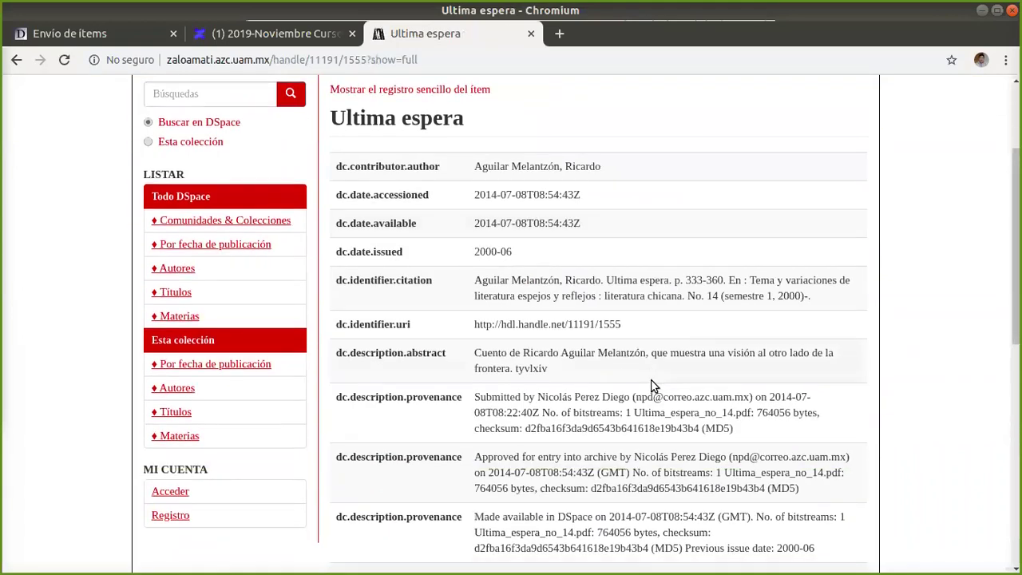
pyautogui.scroll(-2, 651, 382)
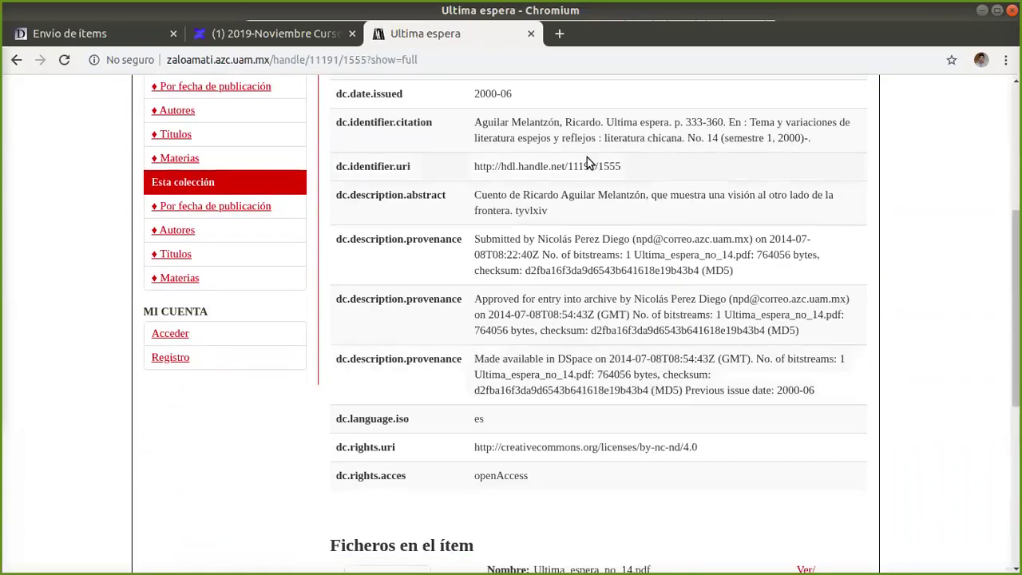
pyautogui.scroll(3, 519, 152)
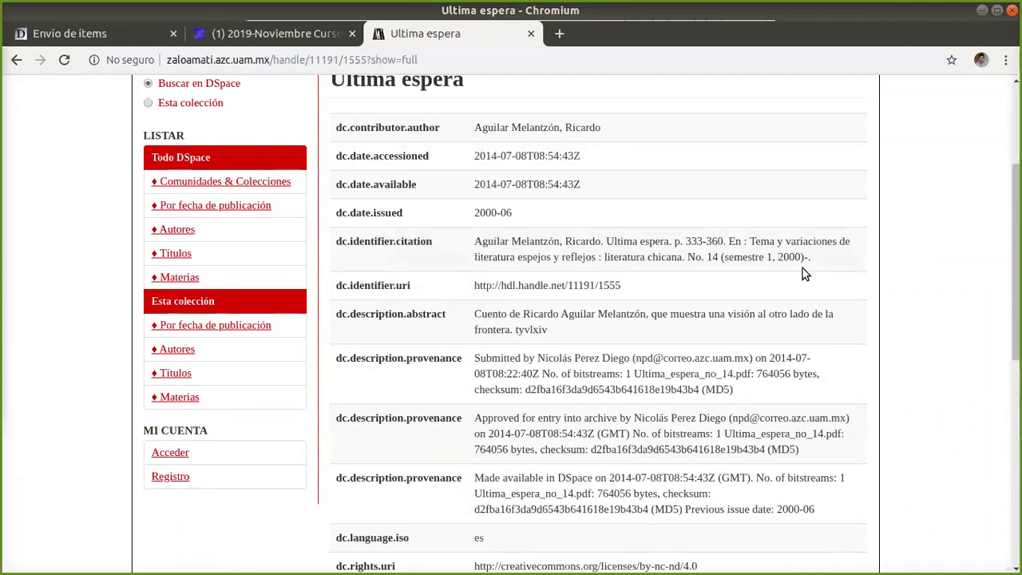
pyautogui.scroll(4, 410, 220)
pyautogui.scroll(-5, 607, 327)
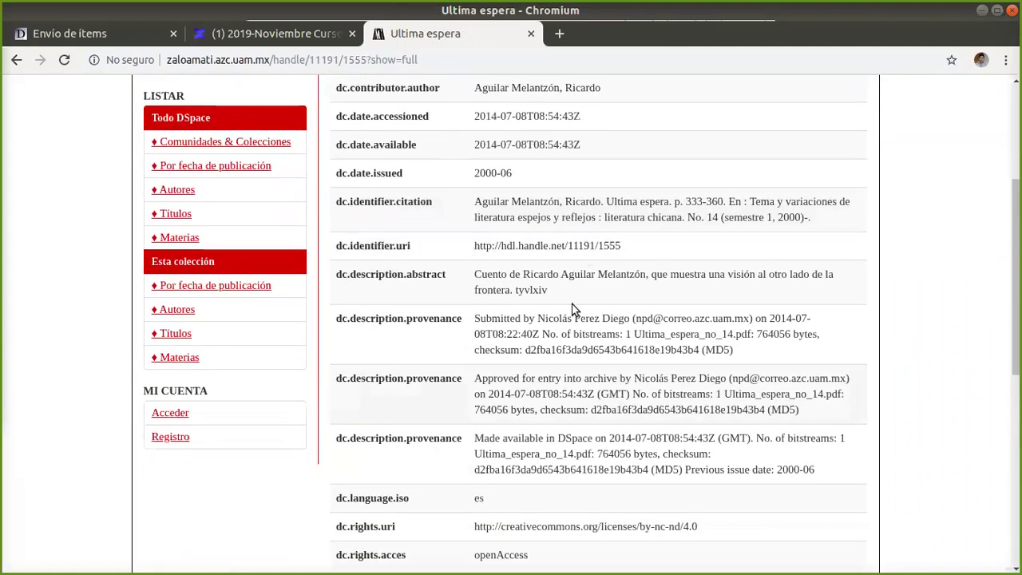
pyautogui.scroll(-4, 519, 351)
pyautogui.scroll(-2, 479, 395)
pyautogui.scroll(2, 469, 431)
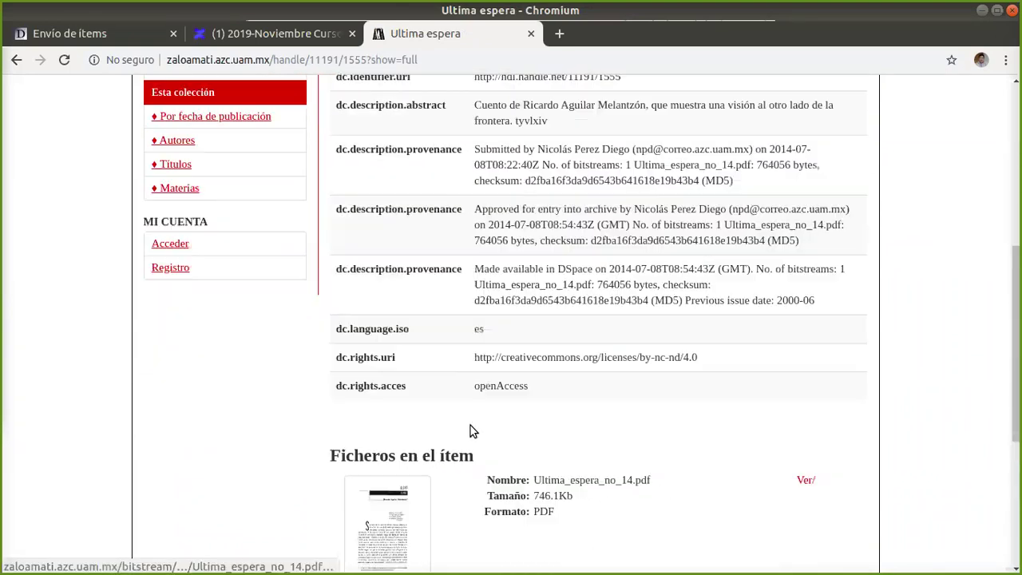
pyautogui.scroll(4, 469, 431)
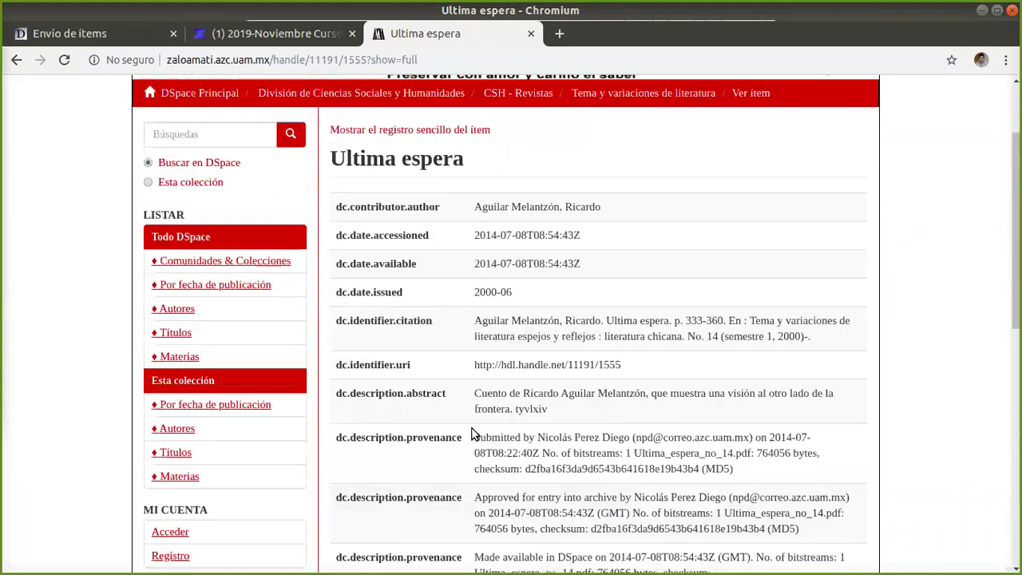
# Return to the simple item record of "Ultima espera" and view the story's text in the embedded PDF.
pyautogui.click(445, 130)
pyautogui.scroll(-5, 578, 443)
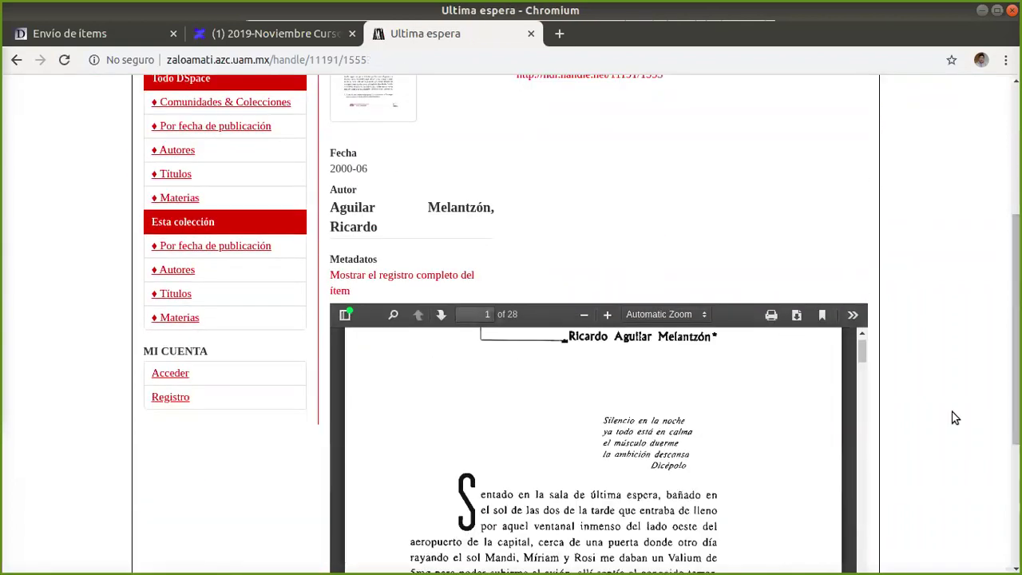
pyautogui.scroll(-1, 918, 415)
pyautogui.scroll(-3, 656, 396)
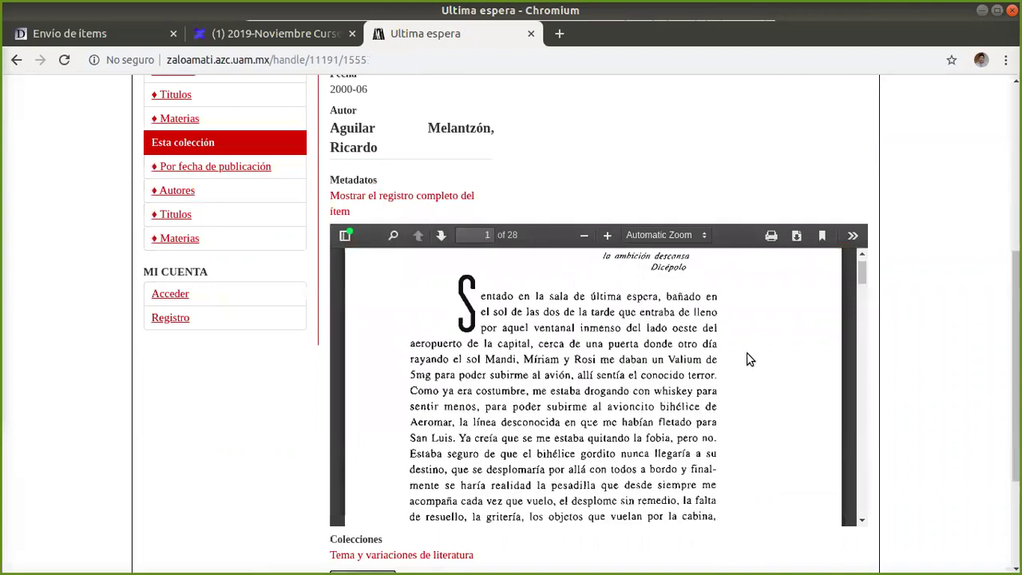
# Search the embedded PDF for the word "mexico".
pyautogui.hotkey('ctrl', 'f')
pyautogui.write('mexico')
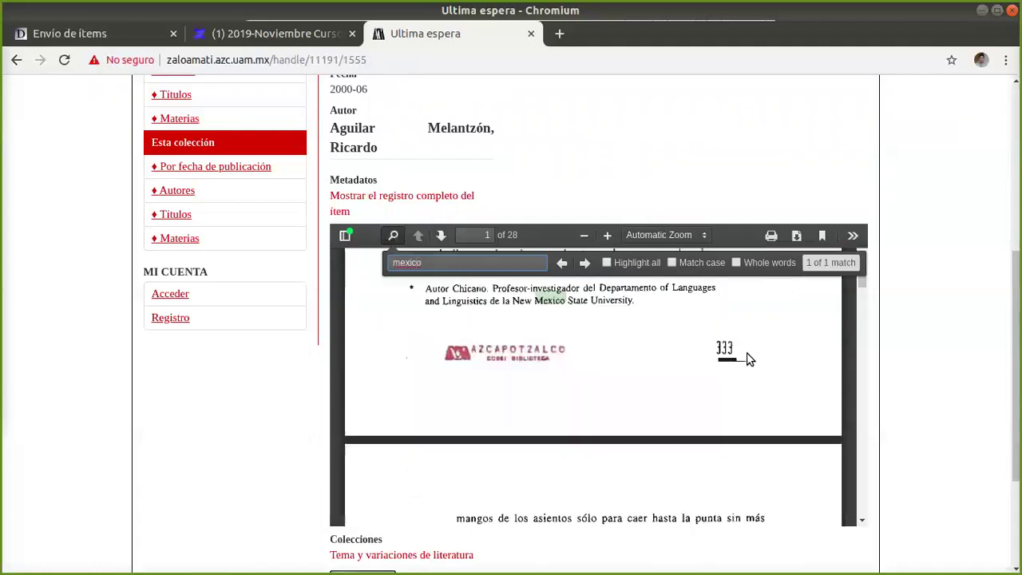
pyautogui.write(' lin')
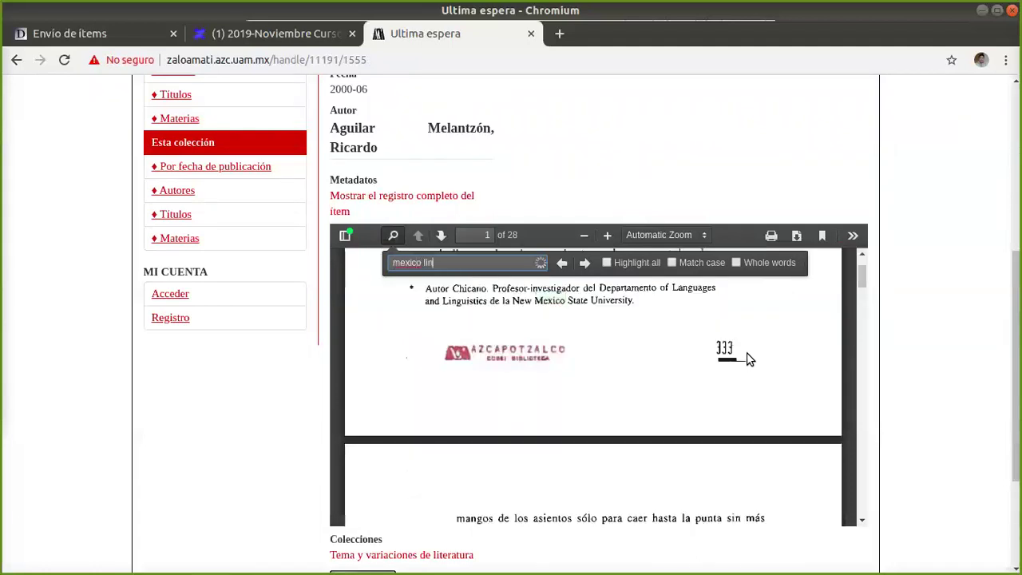
# Search the embedded PDF for "lindo" instead and step through the matches.
pyautogui.hotkey('ctrl', 'a')
pyautogui.press('BackSpace')
pyautogui.write('lindo')
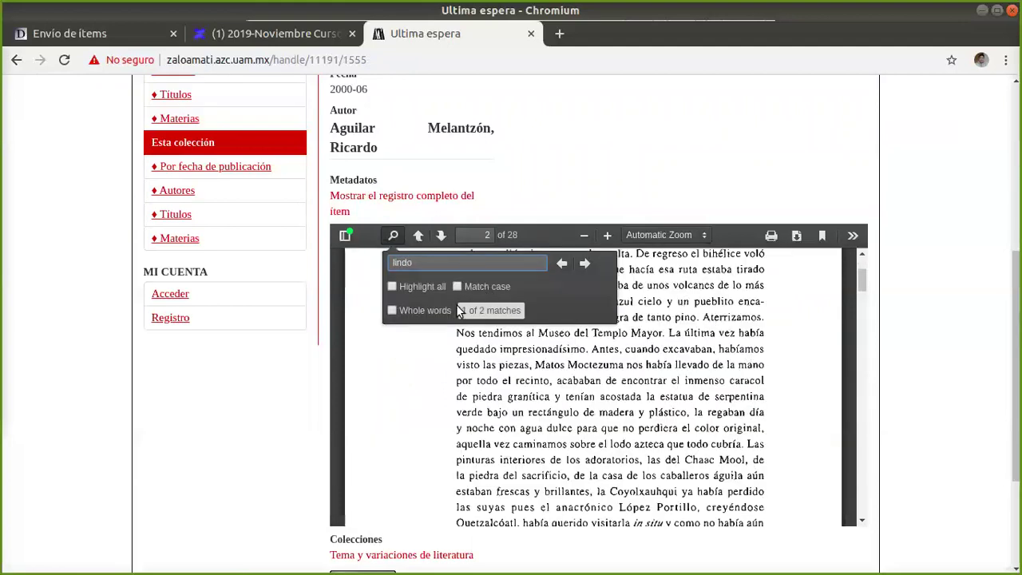
pyautogui.click(591, 262)
pyautogui.click(592, 262)
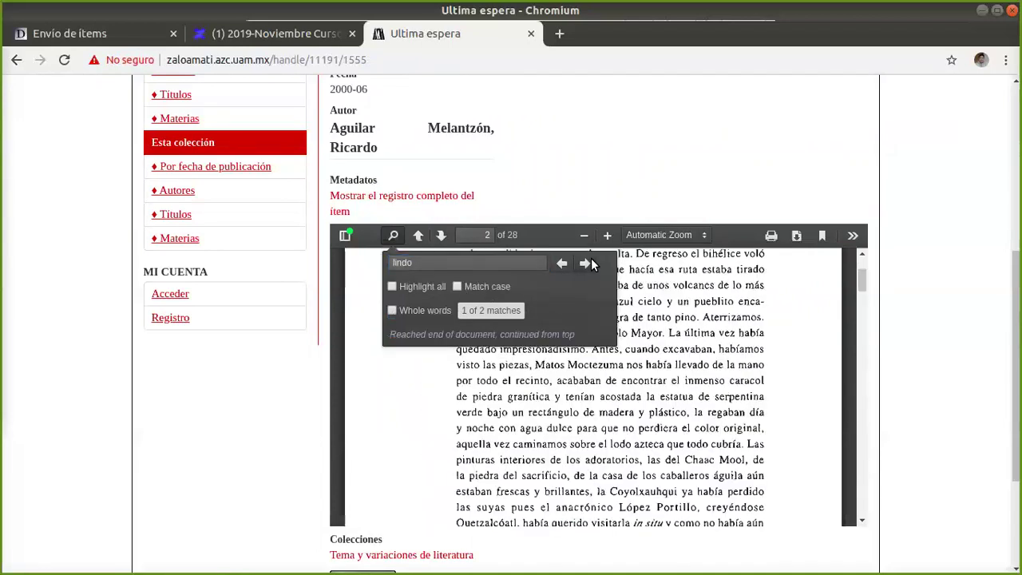
# Search the embedded PDF for "querido" and look through the pages around the match.
pyautogui.doubleClick(501, 269)
pyautogui.write('querido')
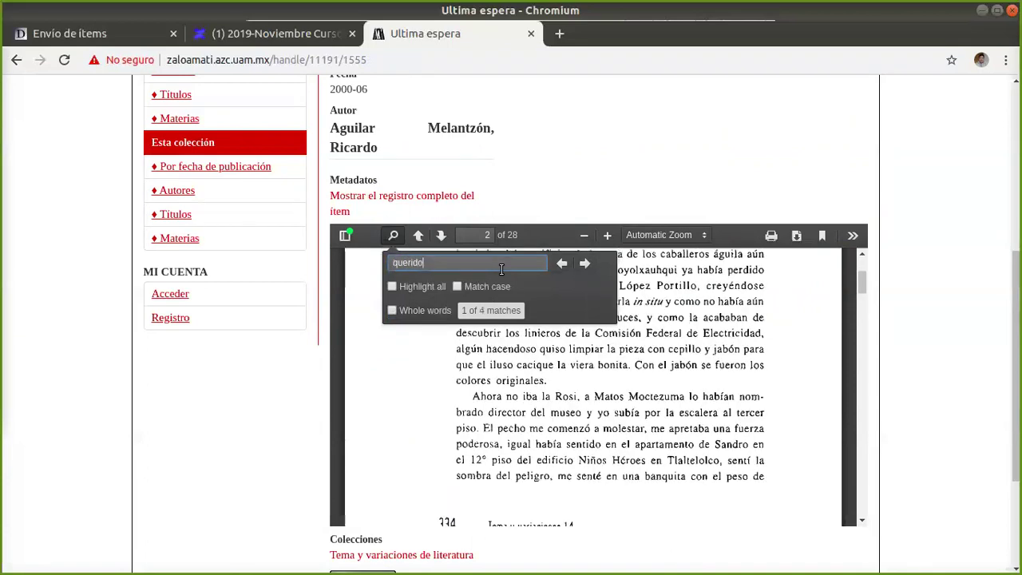
pyautogui.click(738, 459)
pyautogui.press('Escape')
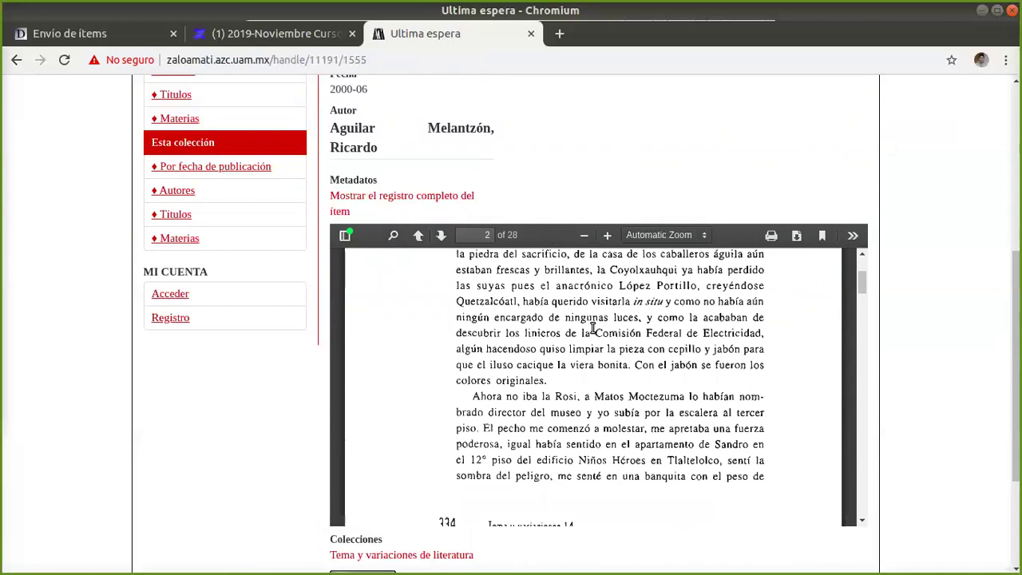
pyautogui.scroll(-3, 593, 329)
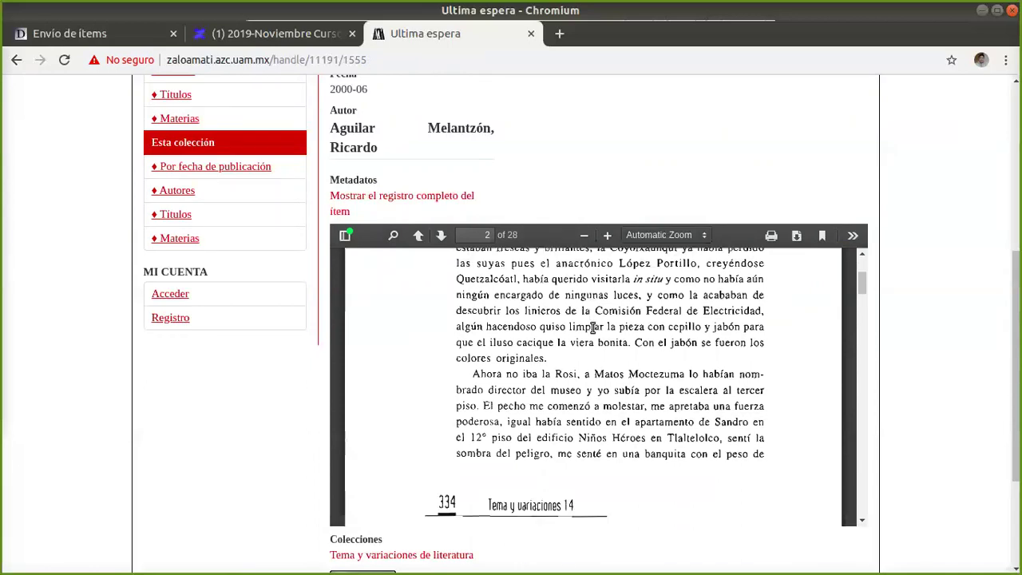
pyautogui.scroll(-2, 982, 375)
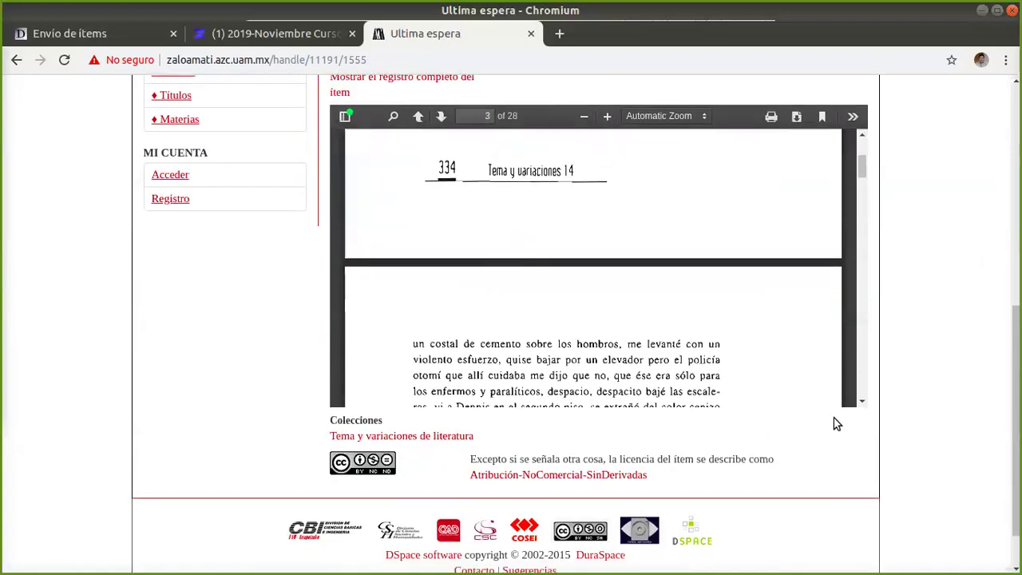
pyautogui.scroll(3, 586, 375)
pyautogui.scroll(8, 583, 351)
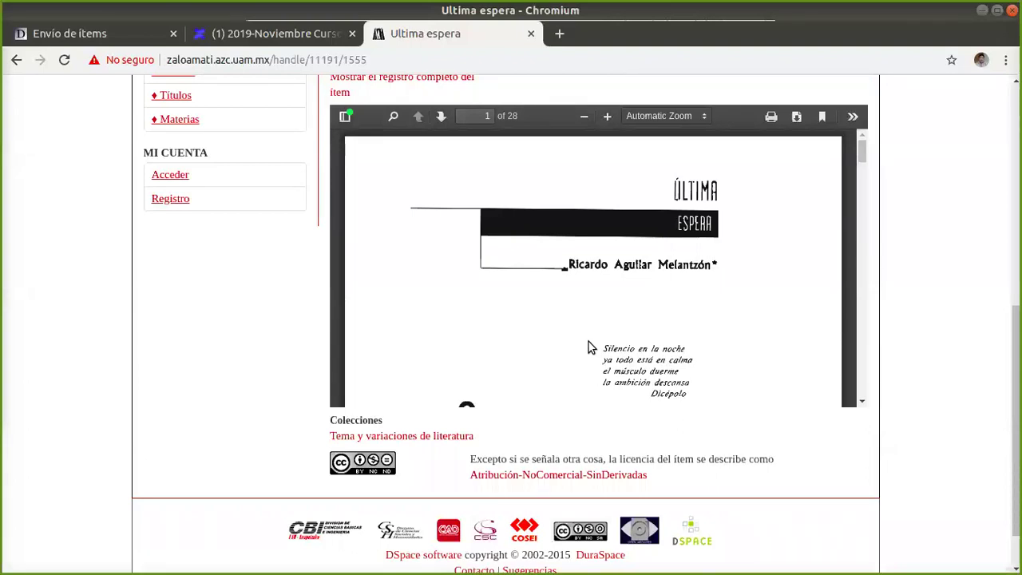
pyautogui.scroll(6, 588, 347)
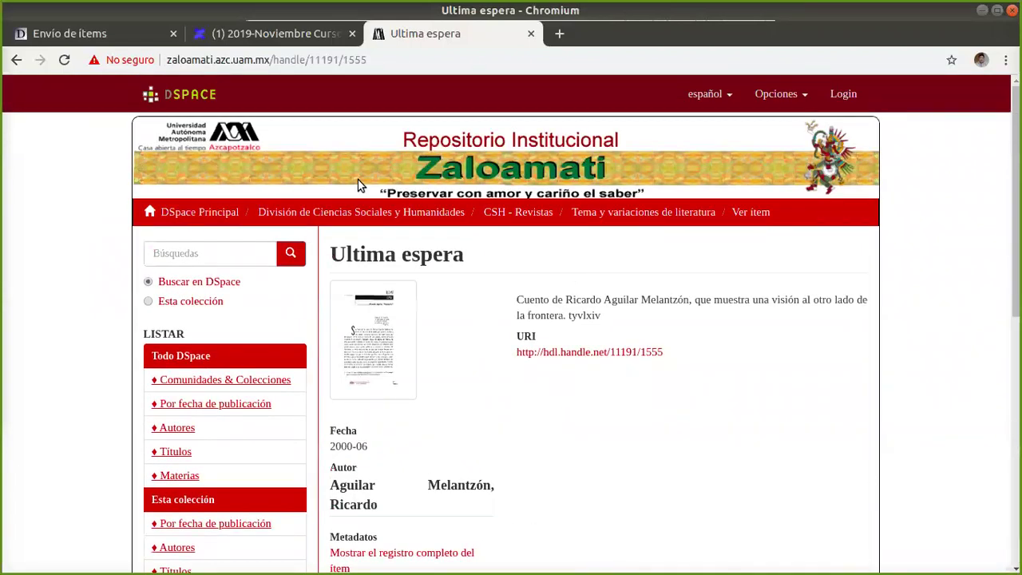
pyautogui.click(255, 256)
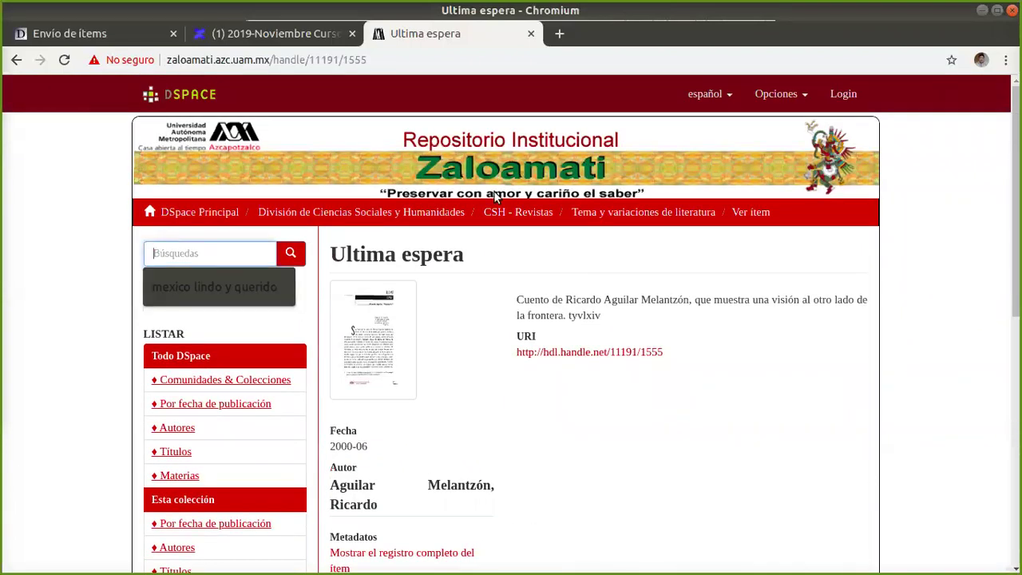
pyautogui.click(375, 59)
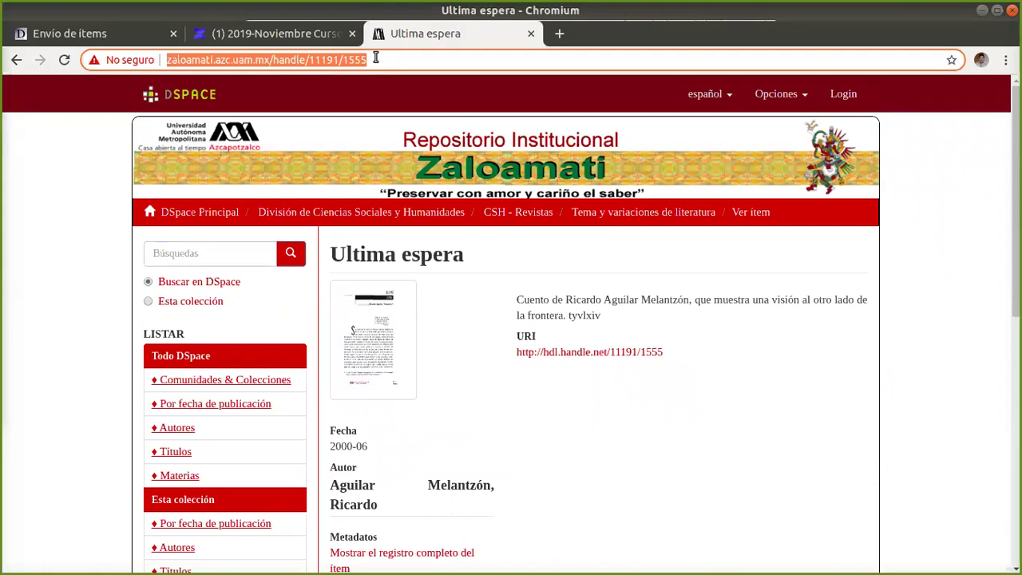
pyautogui.click(375, 59)
pyautogui.moveTo(348, 59); pyautogui.dragTo(368, 59)
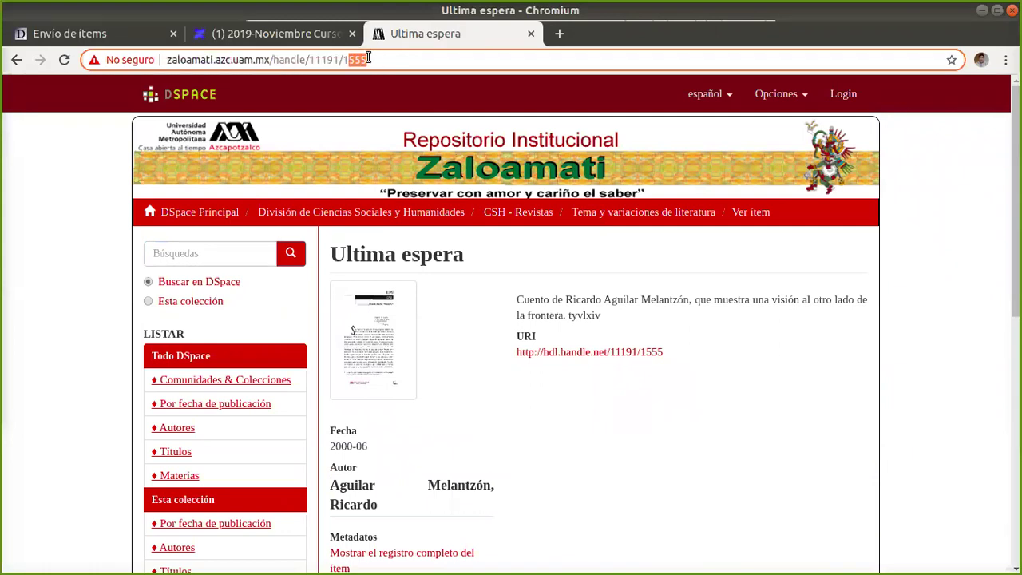
# Find the Zaloamati repository through a web search in a new tab and open its login page.
pyautogui.click(557, 37)
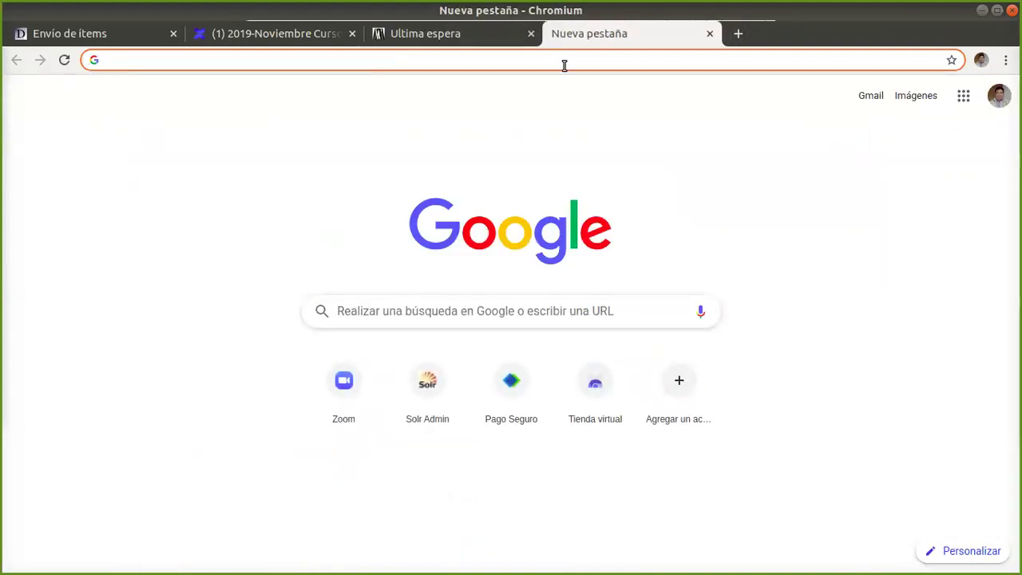
pyautogui.write('zaloa')
pyautogui.press('Return')
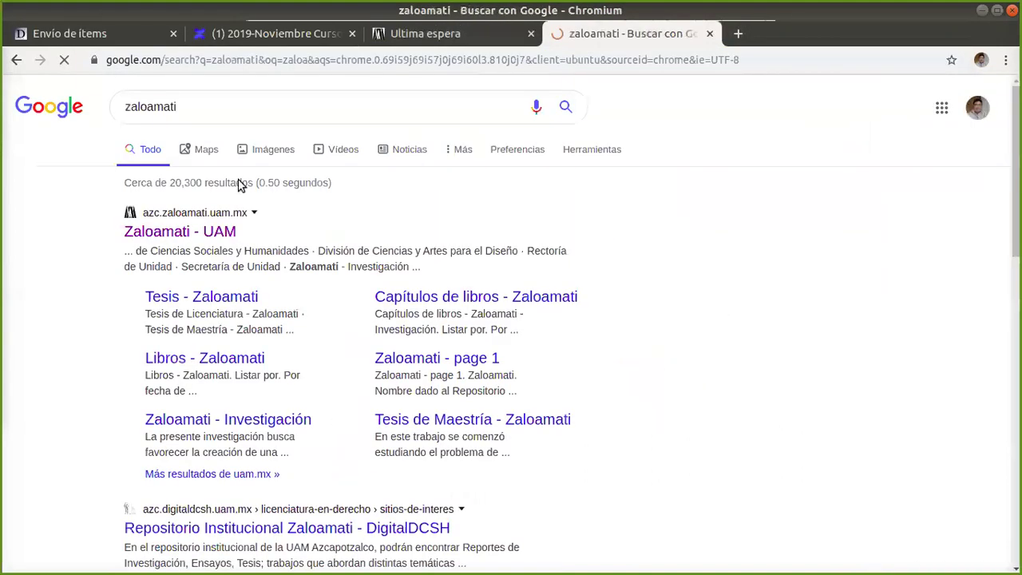
pyautogui.click(201, 230)
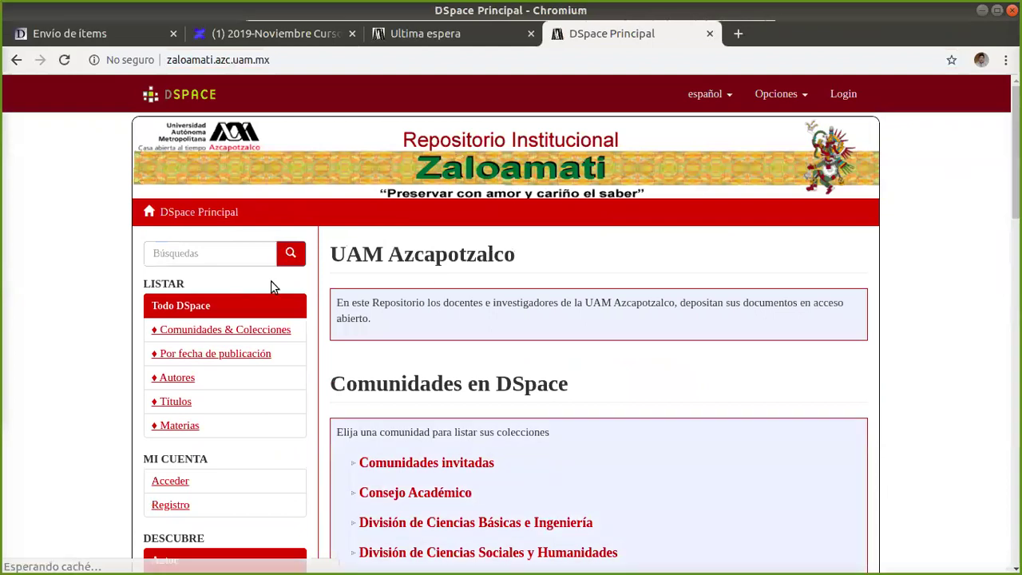
pyautogui.scroll(-1, 226, 427)
pyautogui.click(182, 451)
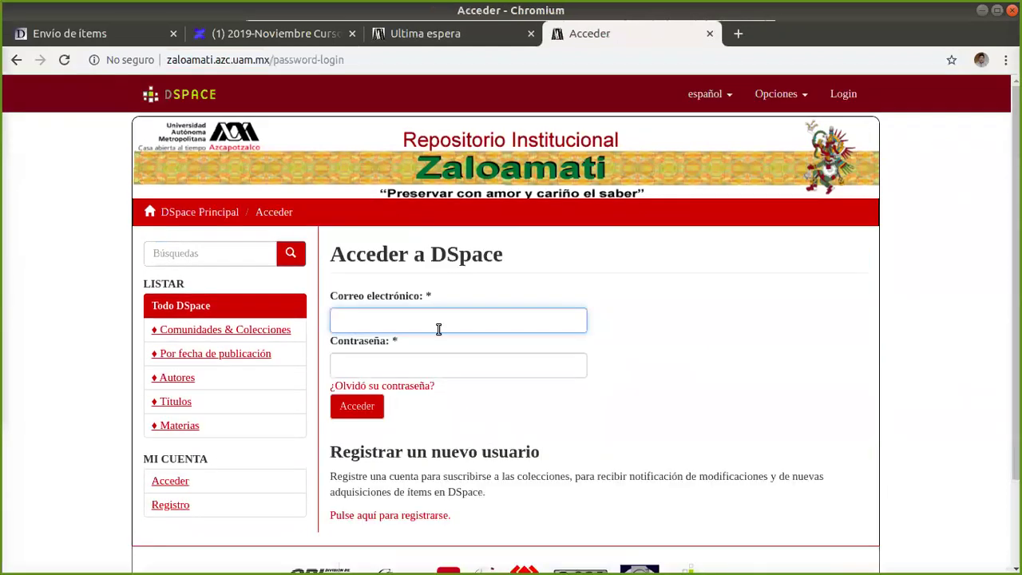
# Log in to the repository with the saved account e-mail and the account password.
pyautogui.click(436, 325)
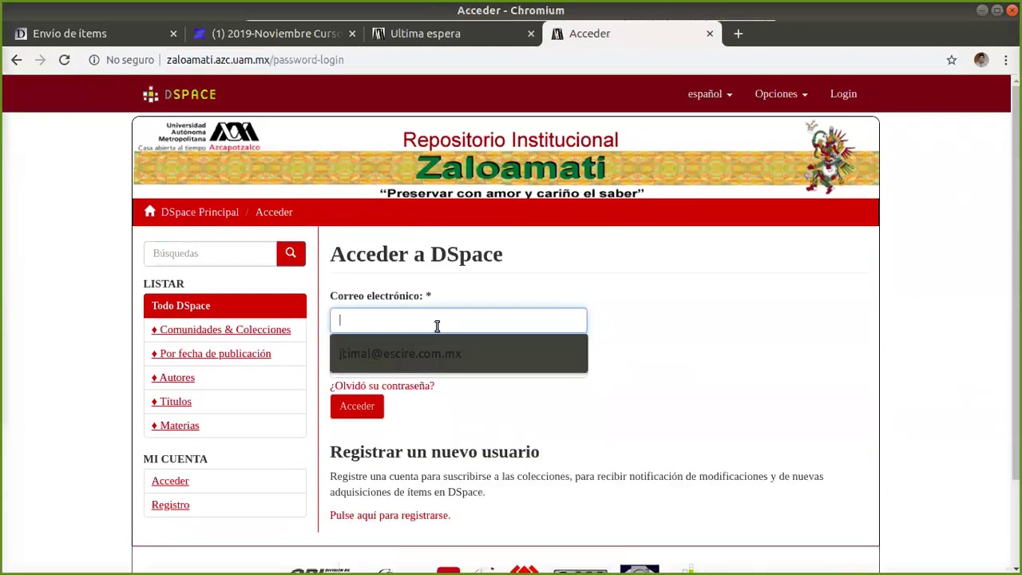
pyautogui.press('Down')
pyautogui.press('Return')
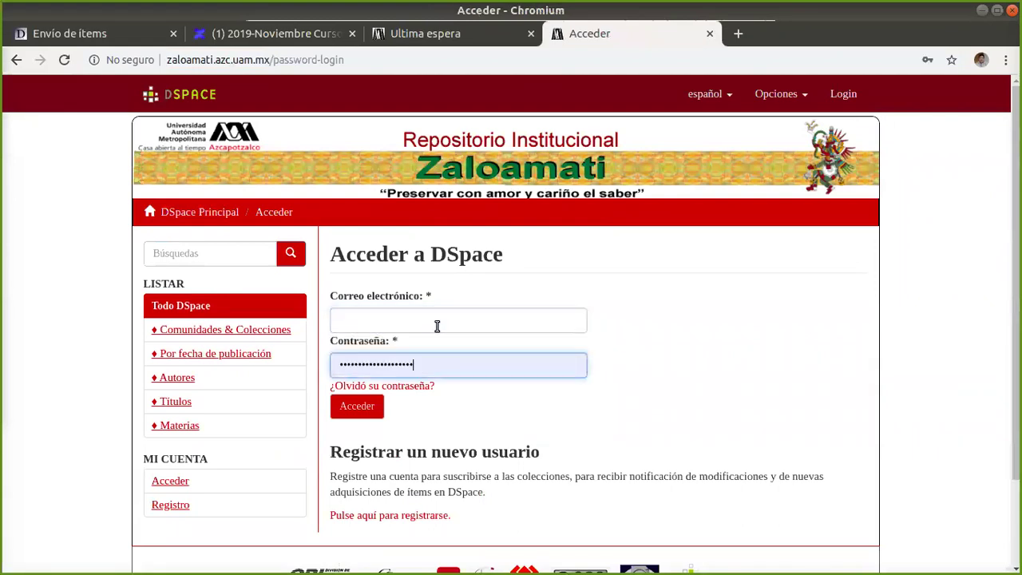
pyautogui.click(436, 325)
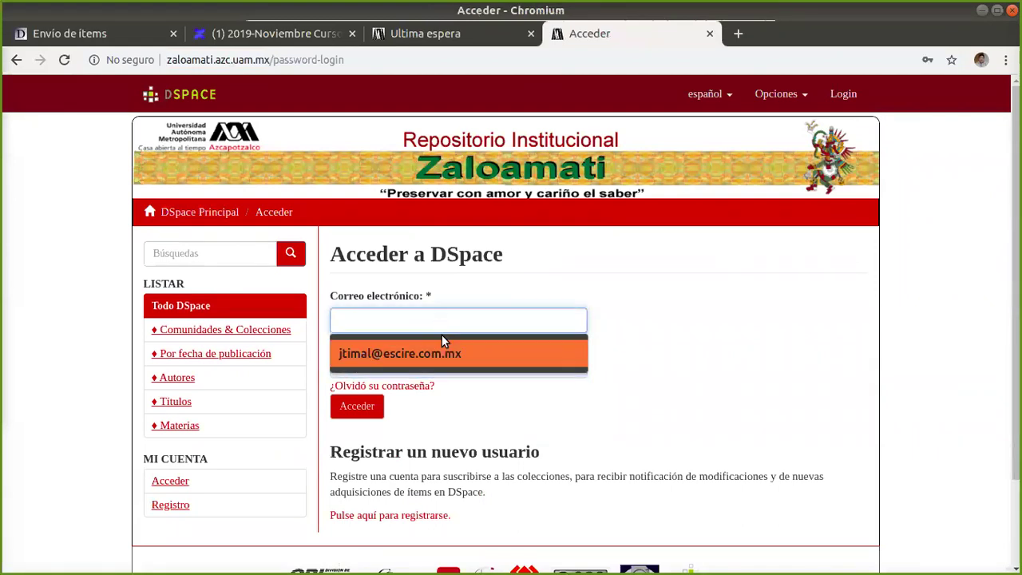
pyautogui.click(441, 335)
pyautogui.doubleClick(462, 356)
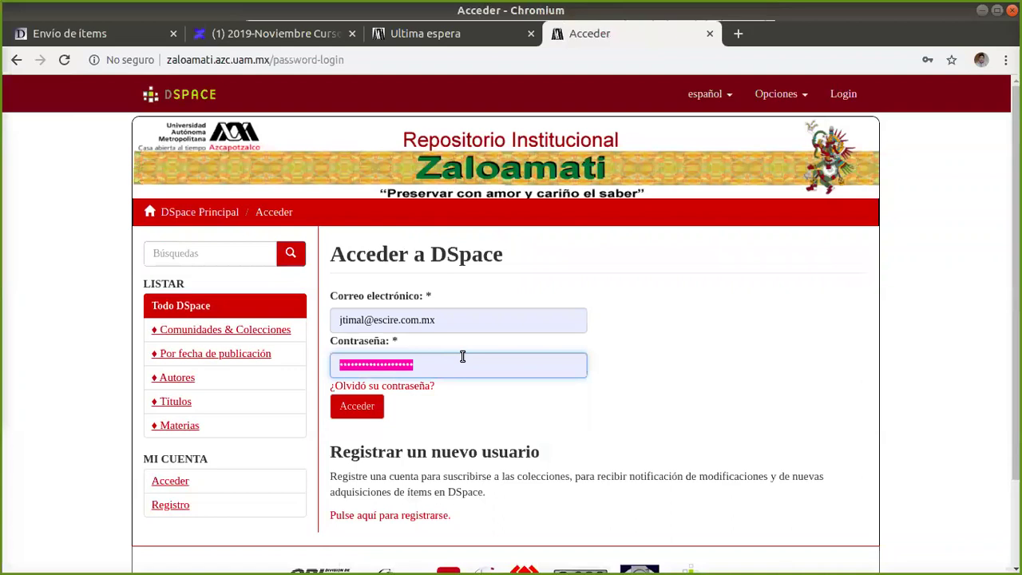
pyautogui.write('***')
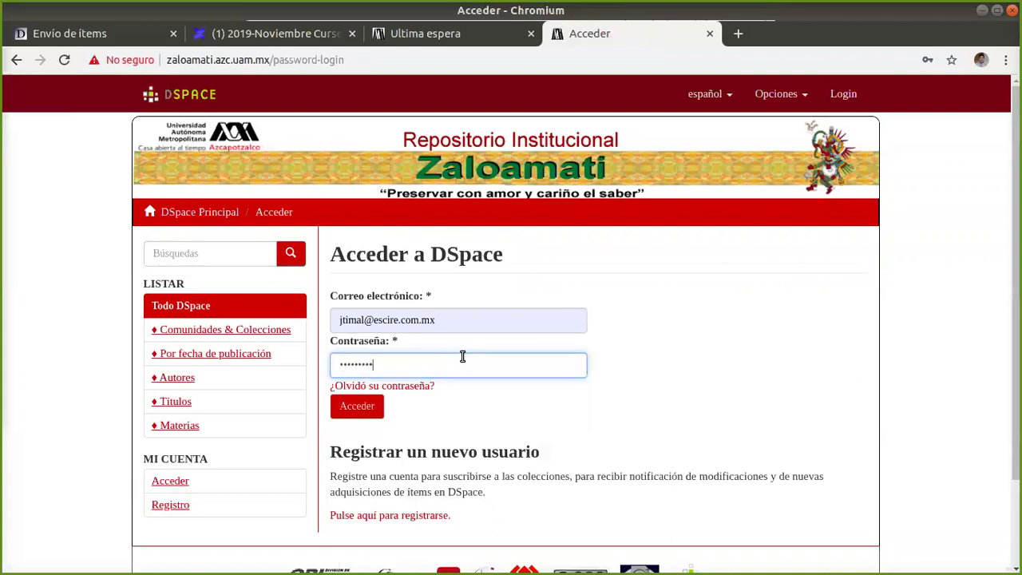
pyautogui.press('Return')
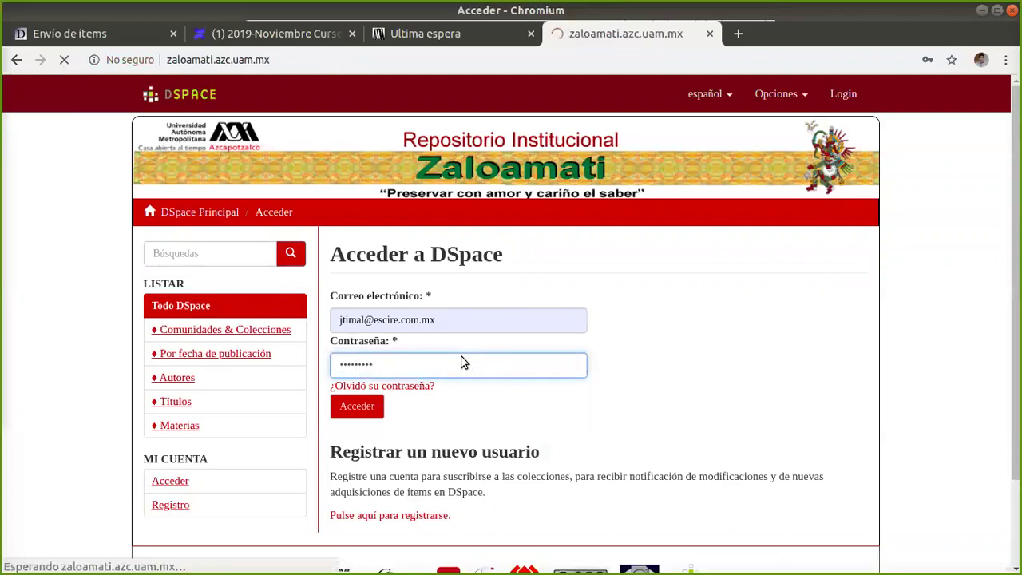
# Return to the "Ultima espera" record, reload it with the signed-in session and open the item for editing.
pyautogui.click(386, 37)
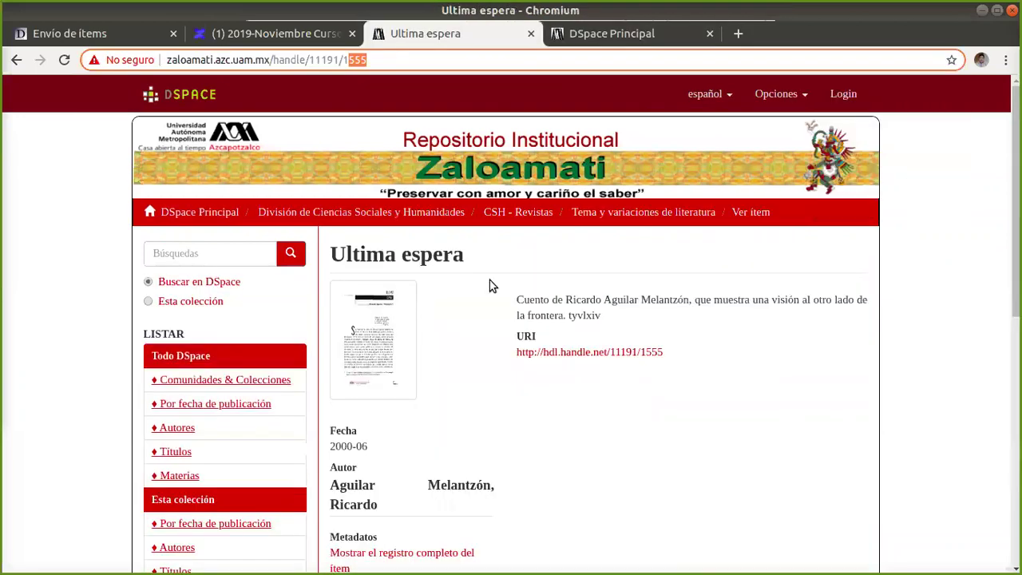
pyautogui.press('Return')
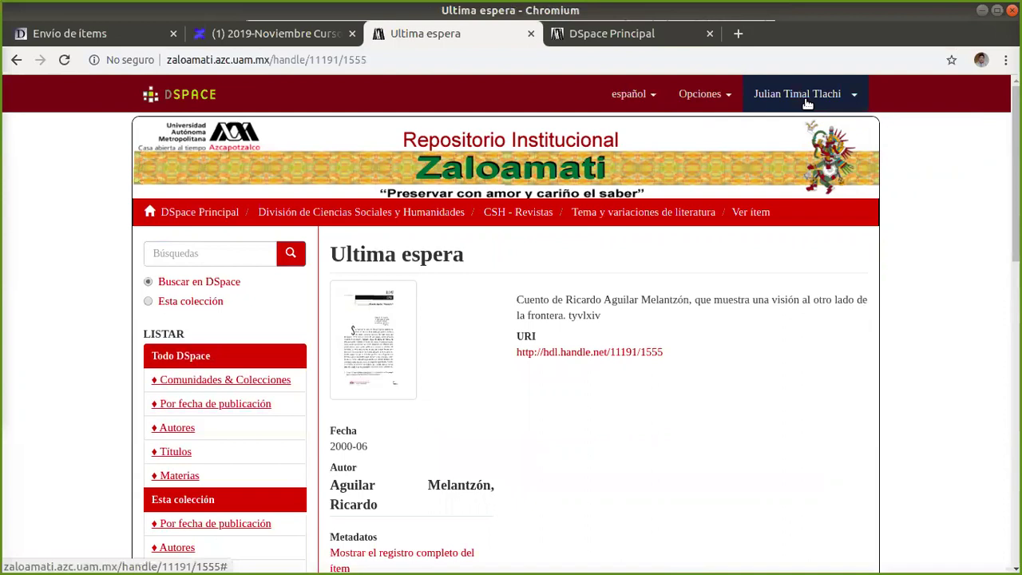
pyautogui.scroll(-3, 324, 356)
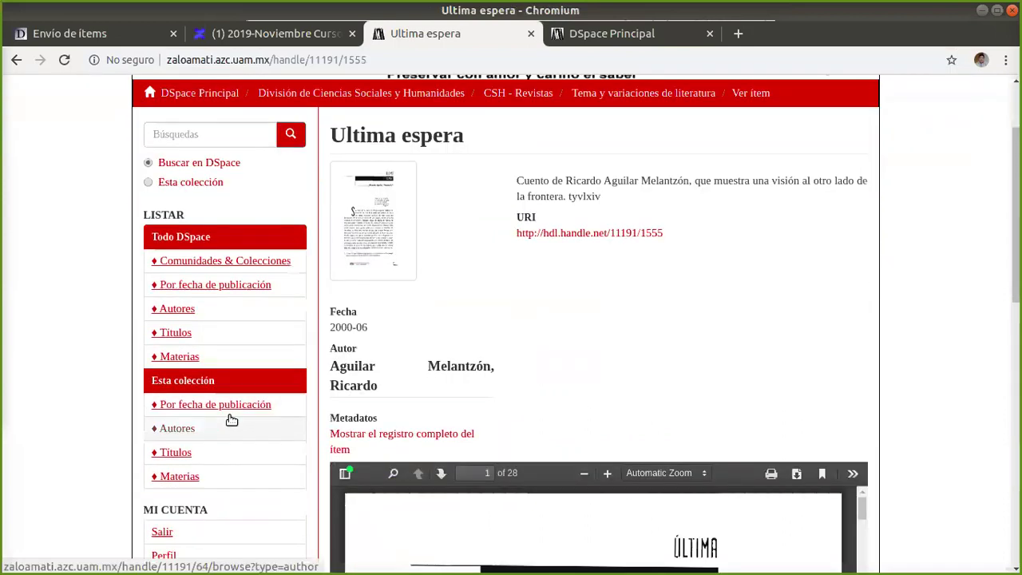
pyautogui.scroll(-2, 229, 420)
pyautogui.scroll(-2, 229, 419)
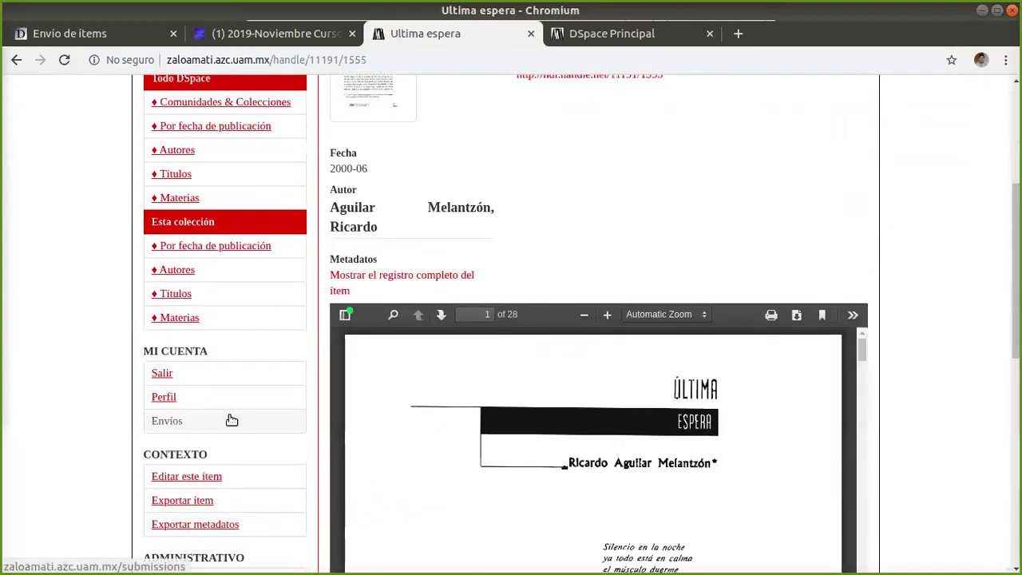
pyautogui.scroll(-2, 232, 420)
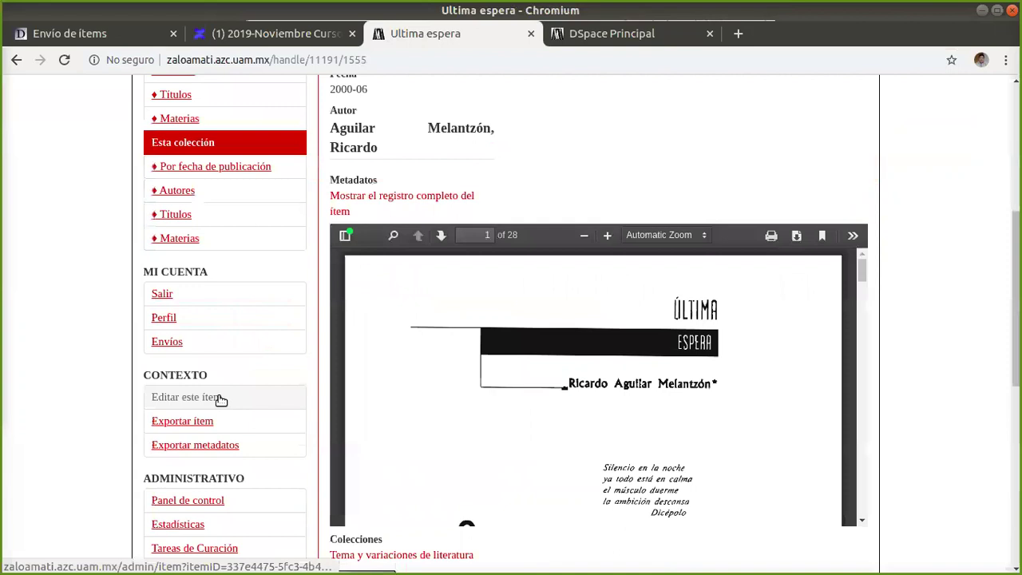
pyautogui.click(220, 397)
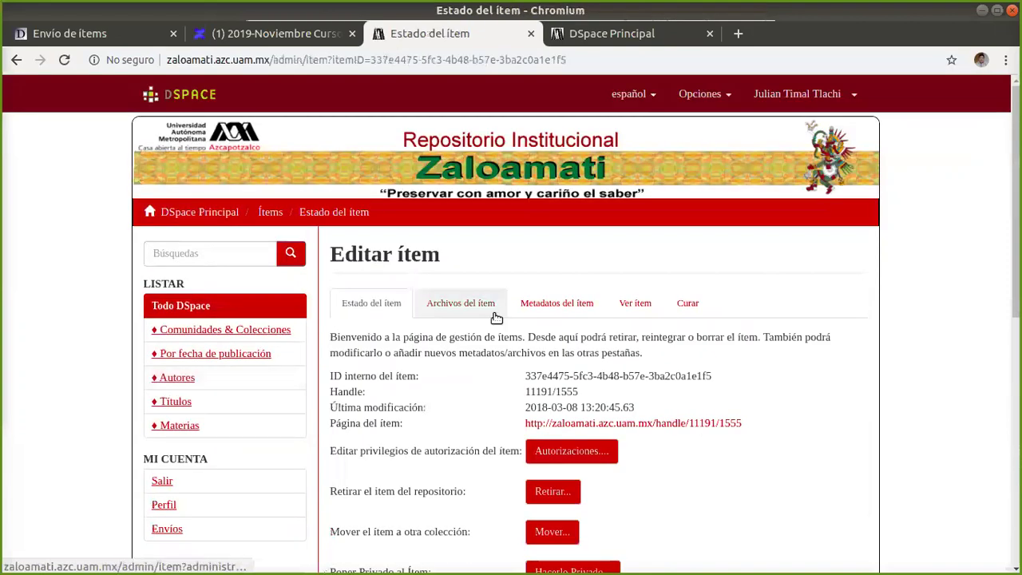
# Show the item's files and examine its ORIGINAL, LICENSE, TEXT and THUMBNAIL bundles.
pyautogui.click(485, 312)
pyautogui.scroll(-1, 536, 391)
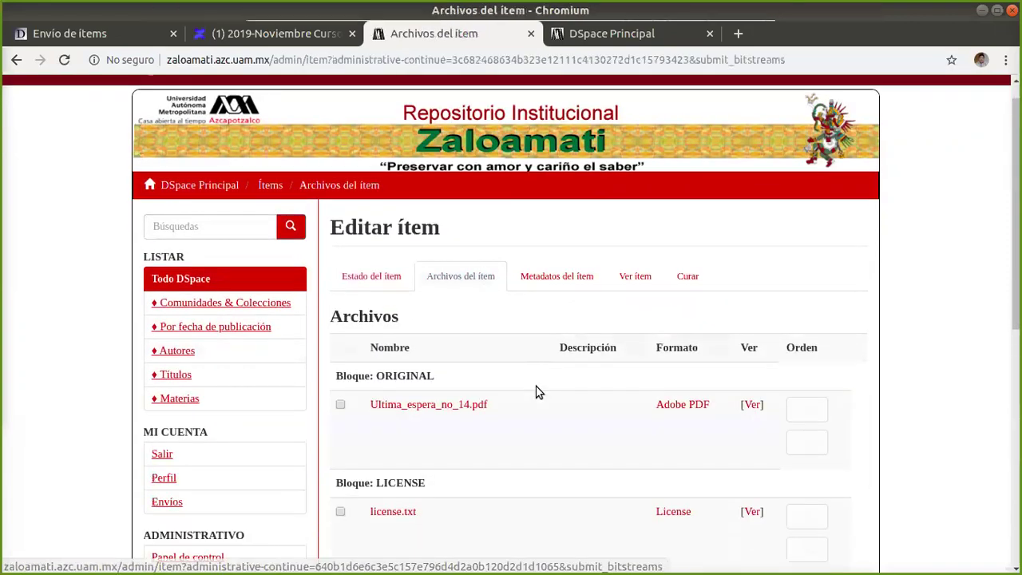
pyautogui.scroll(-2, 537, 391)
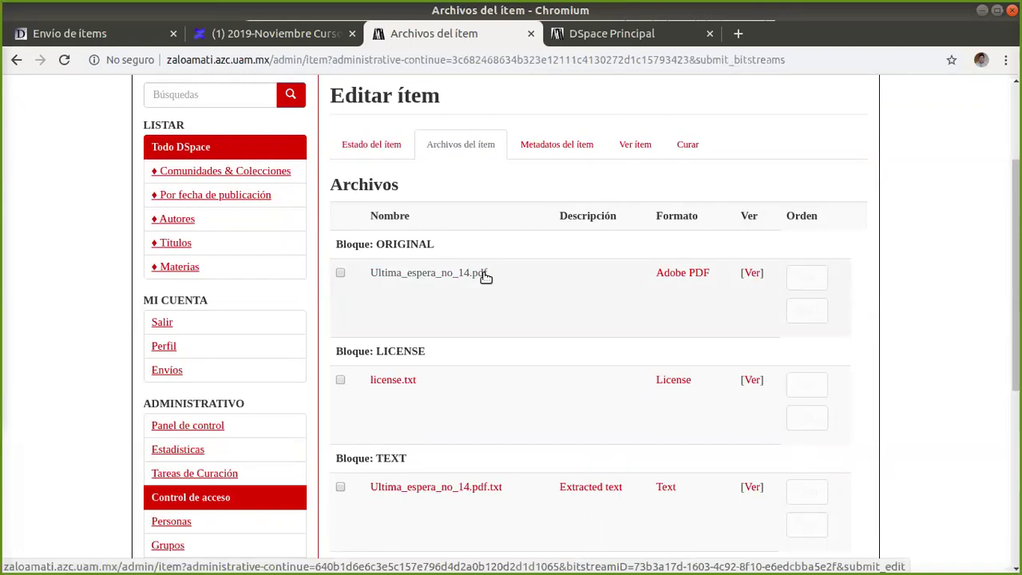
pyautogui.scroll(-6, 534, 332)
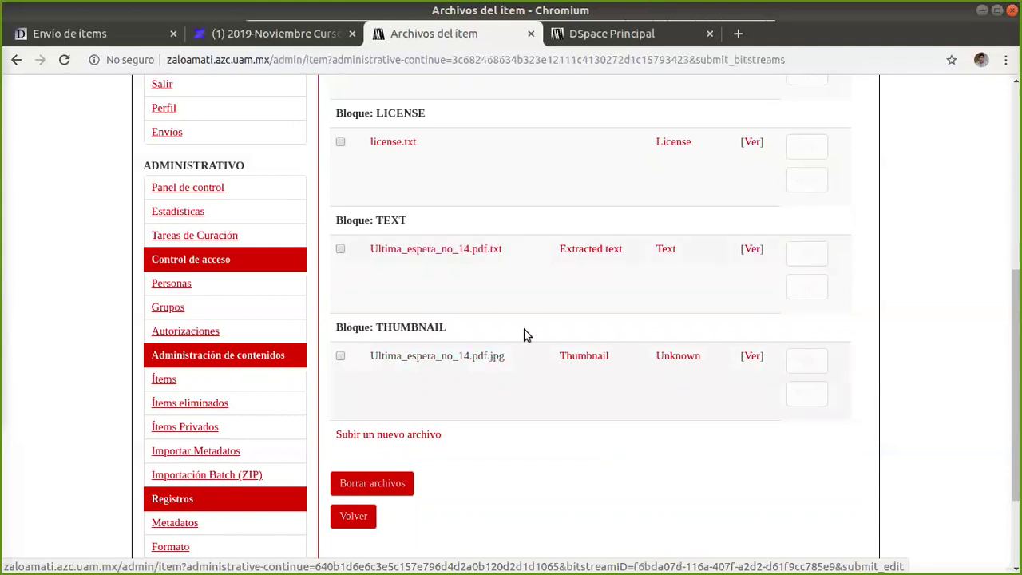
# View the extracted text file Ultima_espera_no_14.pdf.txt from the TEXT bundle and read through its contents.
pyautogui.click(472, 248)
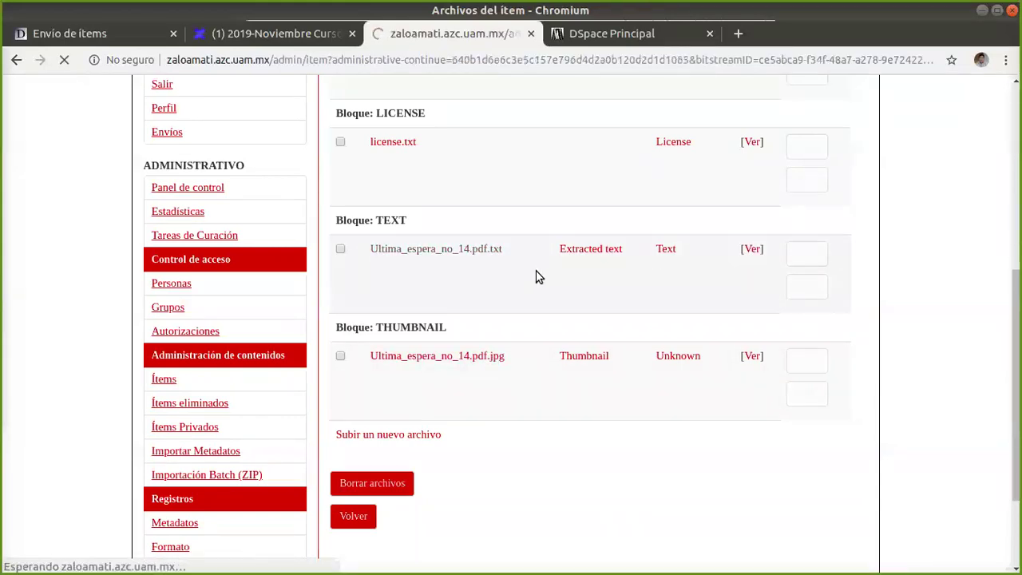
pyautogui.scroll(-1, 511, 275)
pyautogui.click(490, 260)
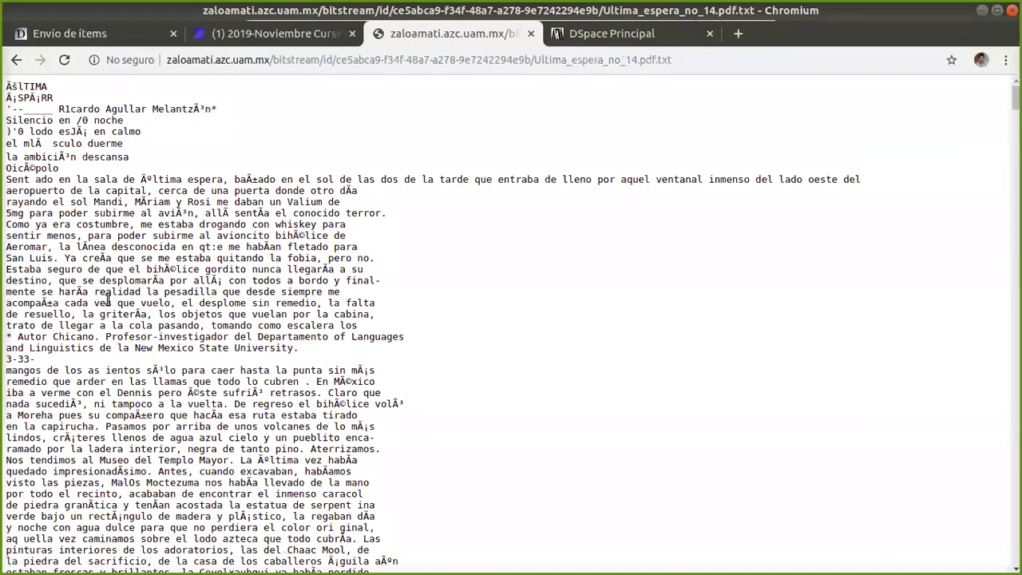
pyautogui.scroll(-8, 191, 439)
pyautogui.scroll(-20, 198, 438)
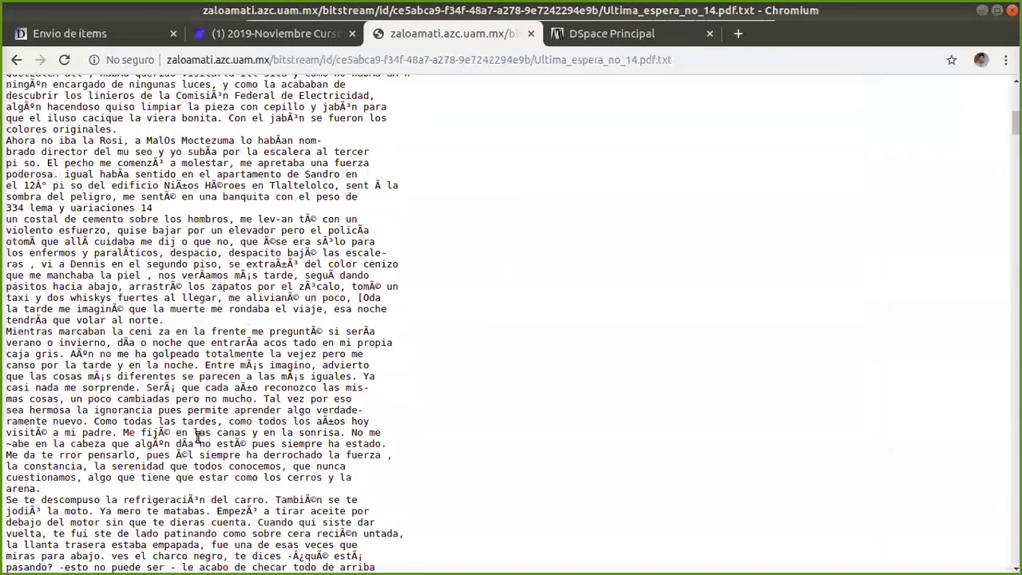
pyautogui.scroll(-15, 202, 438)
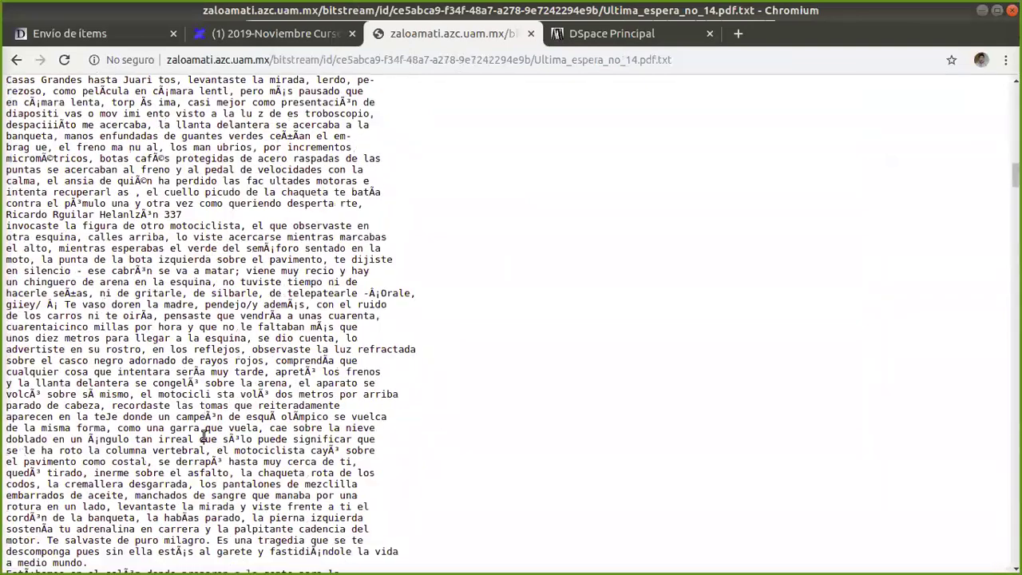
# Search the extracted text file for "mexico", then clear the search term.
pyautogui.hotkey('ctrl', 'f')
pyautogui.write('mexico')
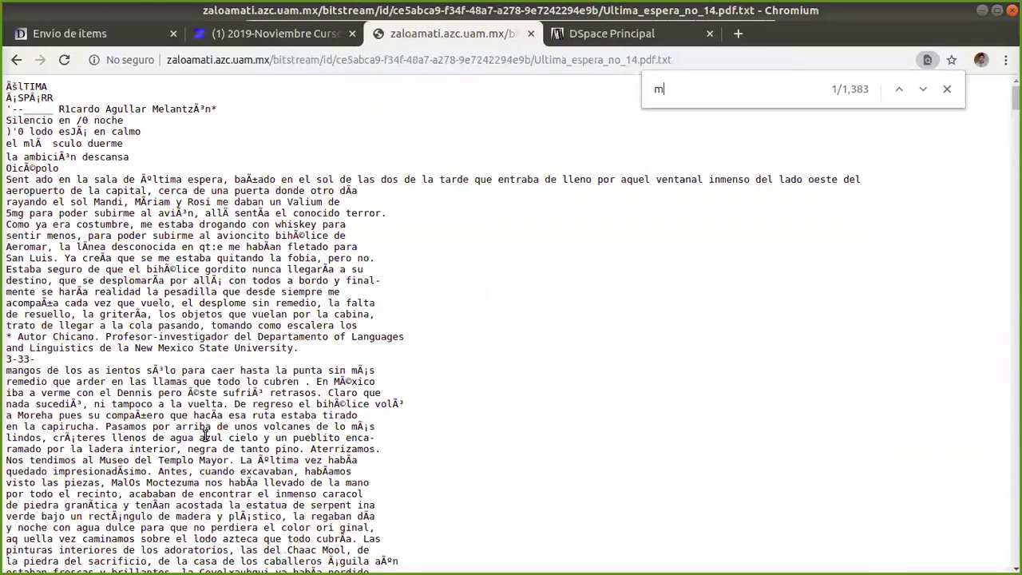
pyautogui.press('BackSpace')
pyautogui.press('BackSpace')
pyautogui.press('BackSpace')
pyautogui.press('BackSpace')
pyautogui.press('BackSpace')
pyautogui.press('BackSpace')
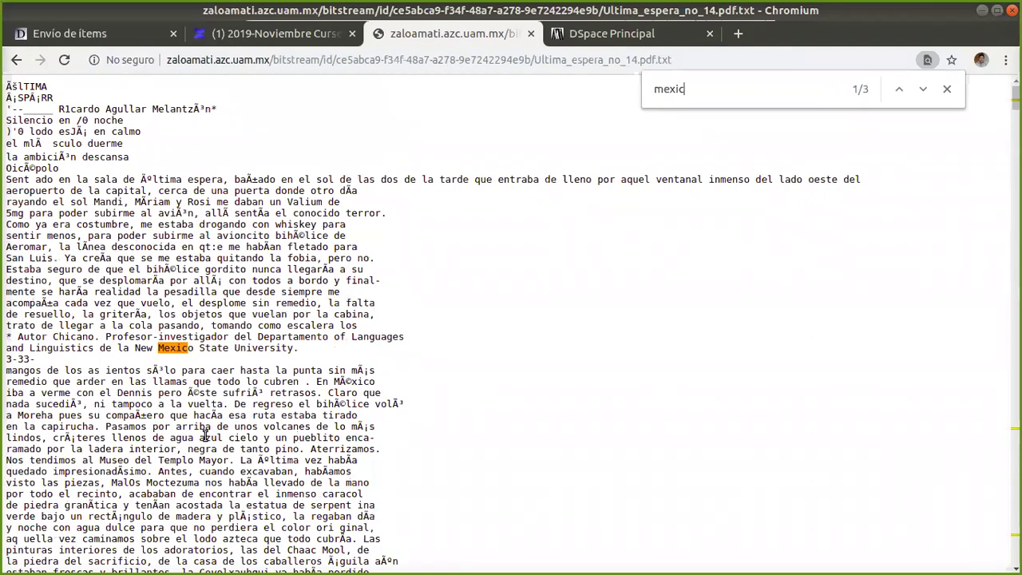
# Search the extracted text for "lindo" and step through the matches.
pyautogui.write('linf')
pyautogui.press('BackSpace')
pyautogui.write('do')
pyautogui.press('Return')
pyautogui.press('Return')
pyautogui.press('Return')
pyautogui.press('Return')
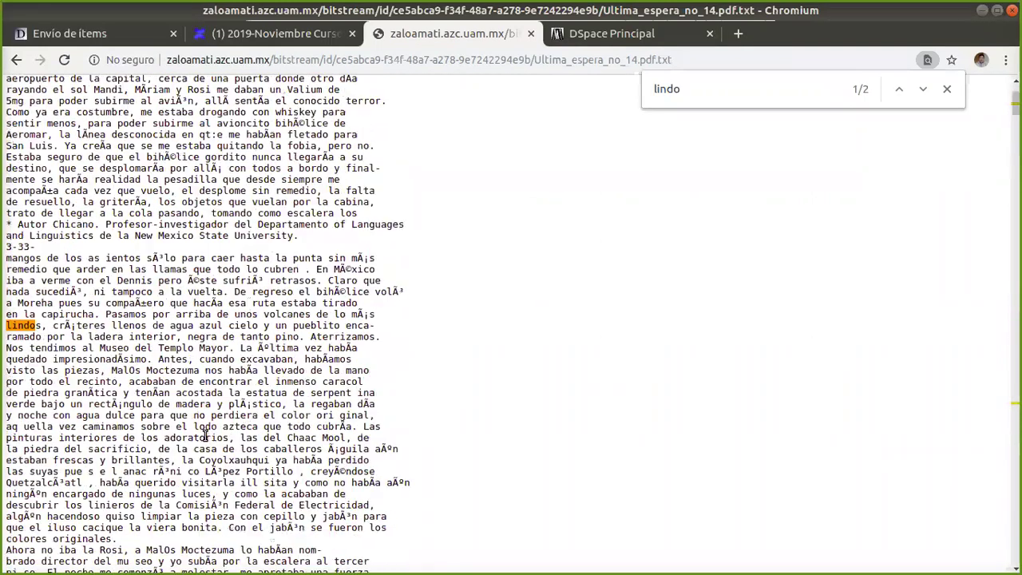
# Cycle through the matches for "lindo" in the extracted text once more.
pyautogui.press('Return')
pyautogui.press('Return')
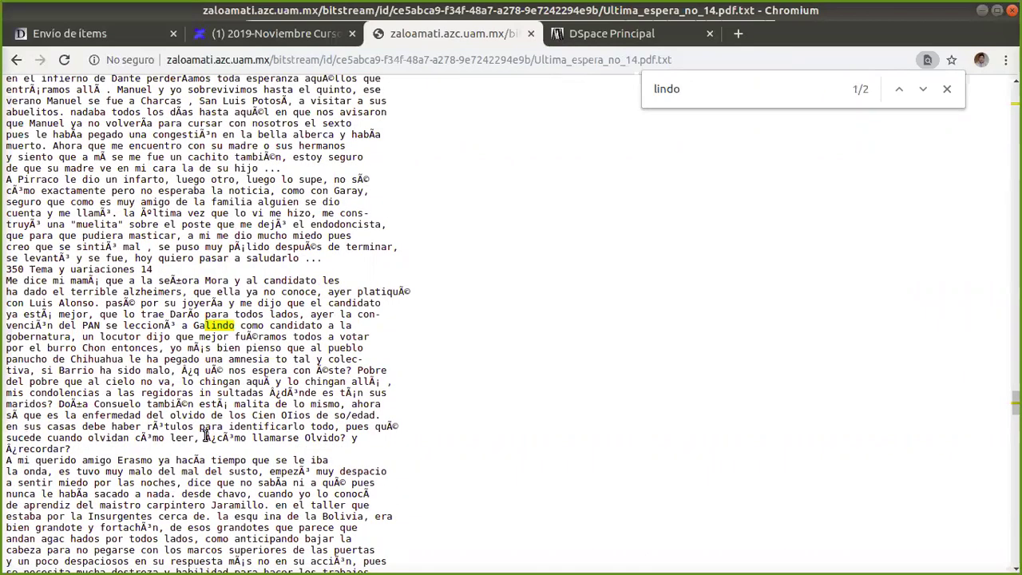
pyautogui.press('Return')
pyautogui.press('Return')
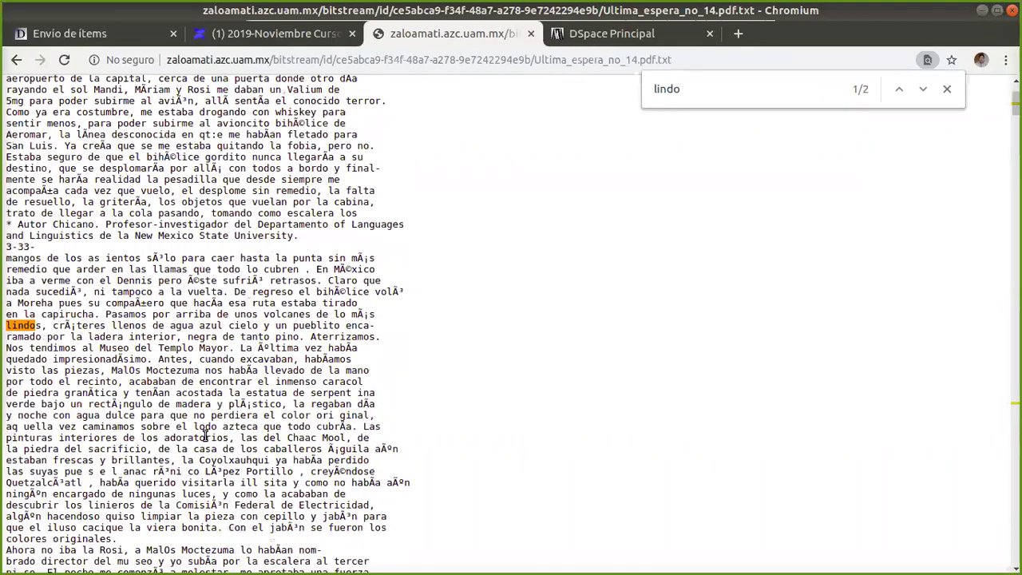
# Replace the search term with "querido" and step through its matches in the extracted text.
pyautogui.press('BackSpace')
pyautogui.press('BackSpace')
pyautogui.press('BackSpace')
pyautogui.press('BackSpace')
pyautogui.press('BackSpace')
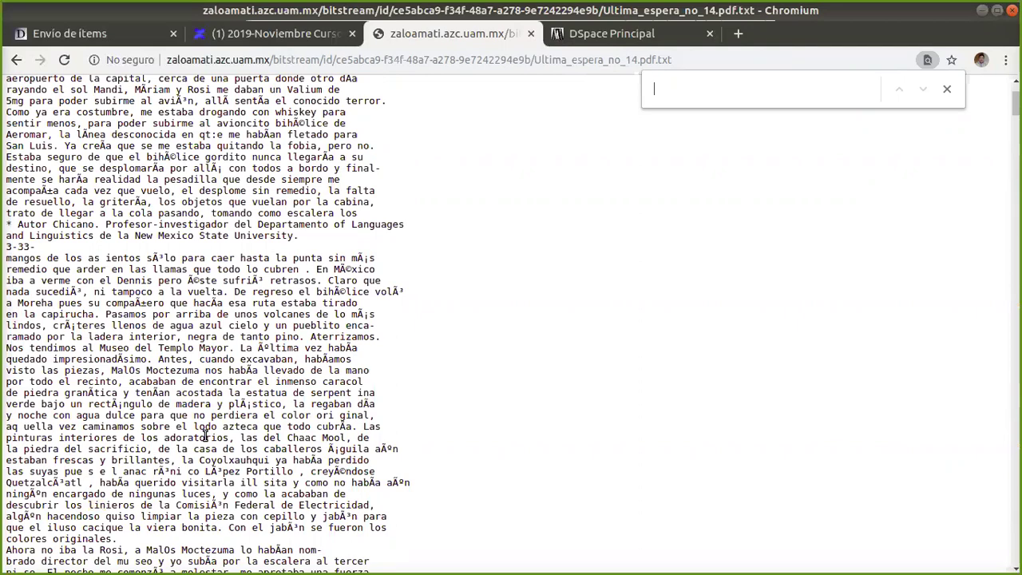
pyautogui.write('querido')
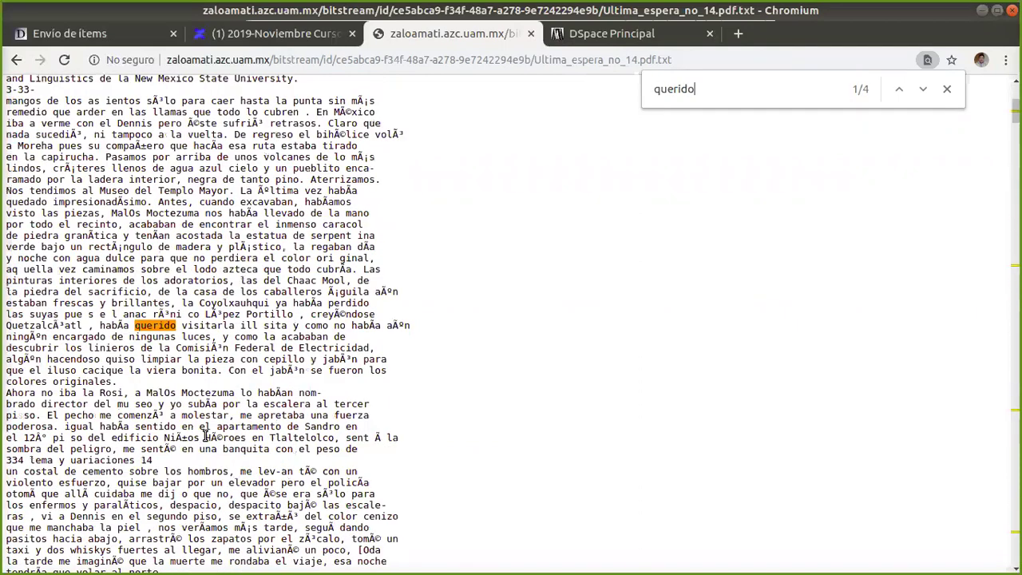
pyautogui.press('Return')
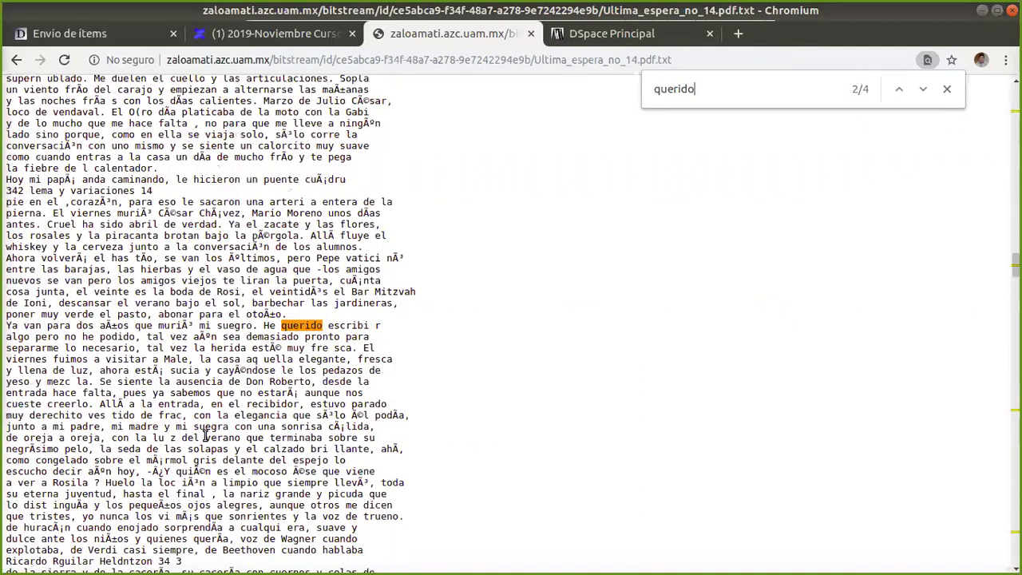
pyautogui.press('Return')
pyautogui.press('Return')
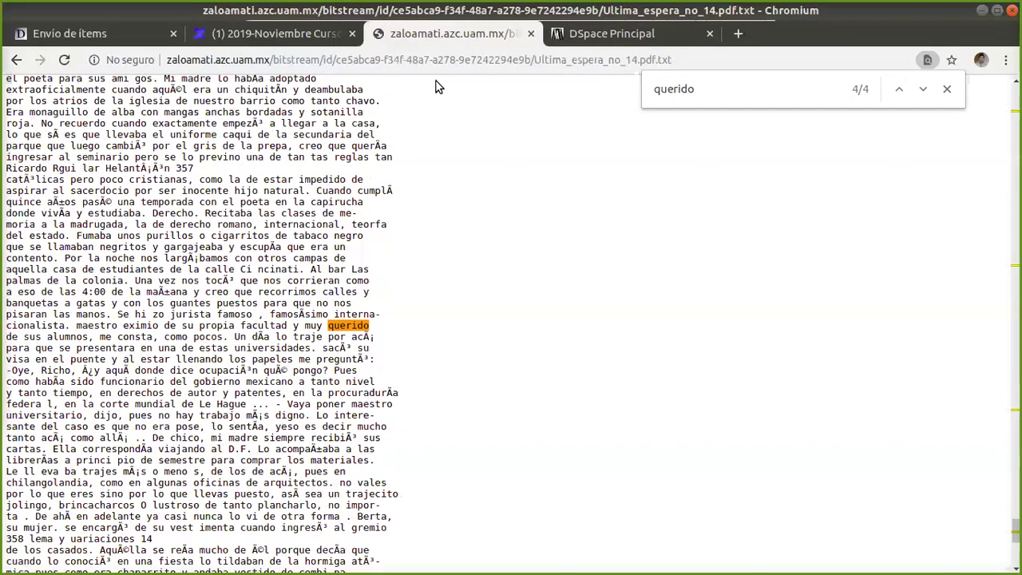
# Return to the file editing page and search the repository for mexico lindo y querido.
pyautogui.hotkey('alt', 'Left')
pyautogui.click(195, 207)
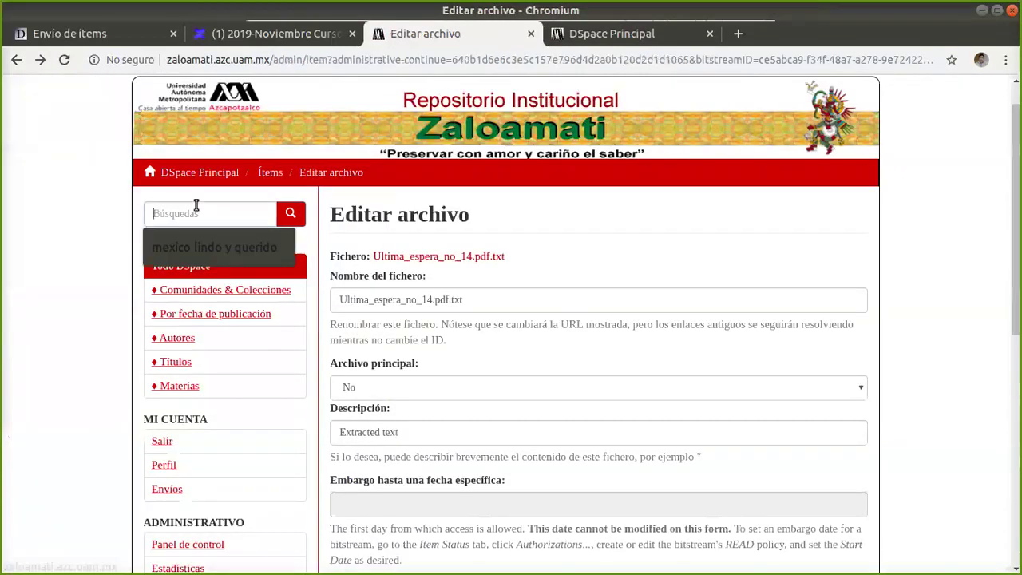
pyautogui.press('Down')
pyautogui.press('Return')
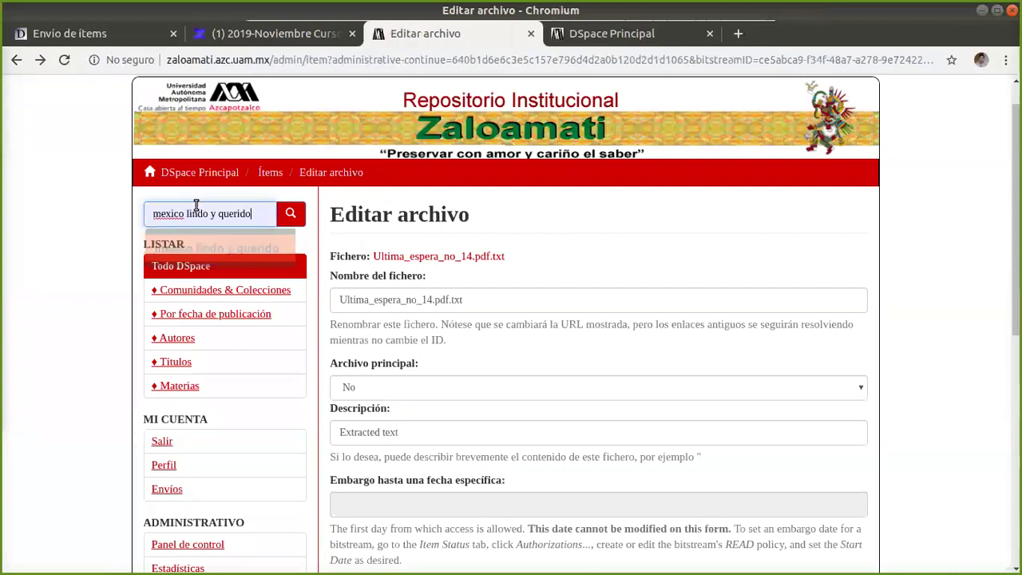
pyautogui.press('Return')
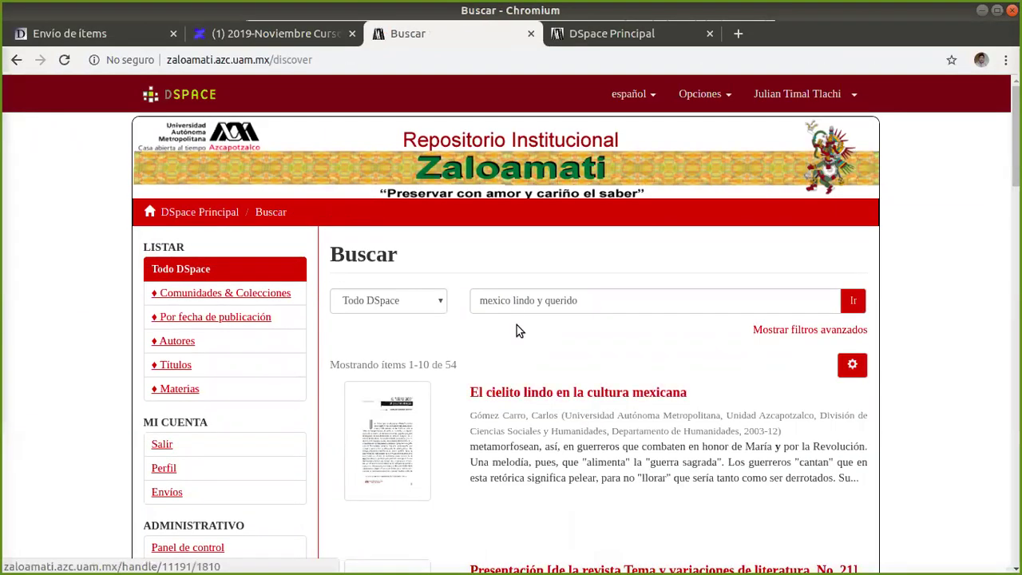
# Search all of DSpace for the exact quoted phrase "Mexico lindo y querido".
pyautogui.click(603, 309)
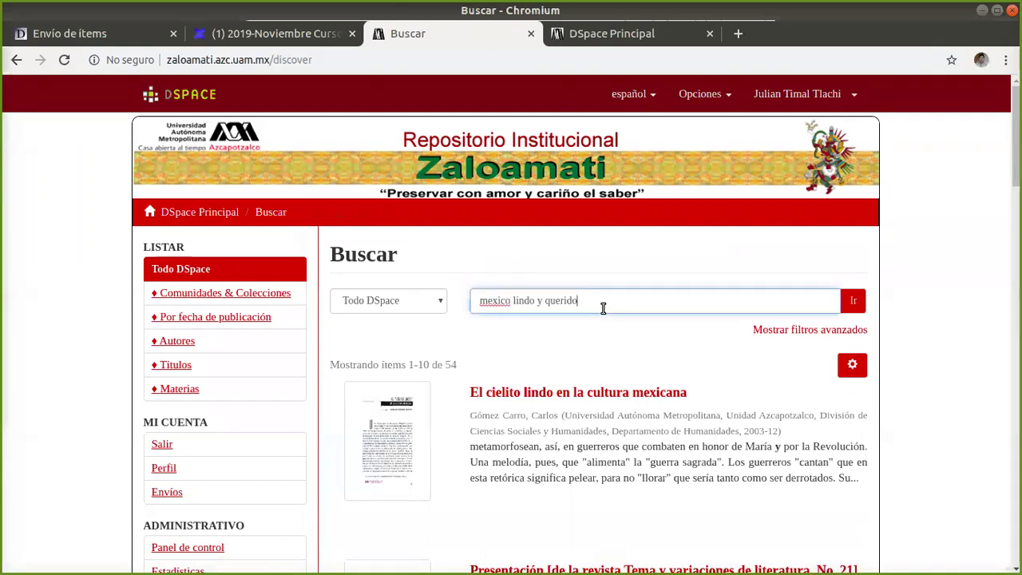
pyautogui.write('"')
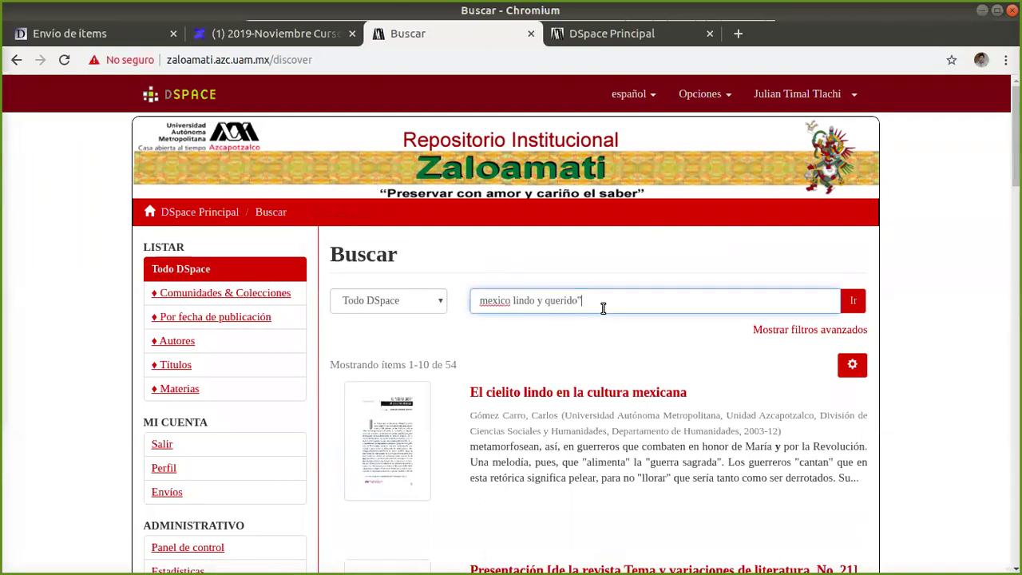
pyautogui.write('"')
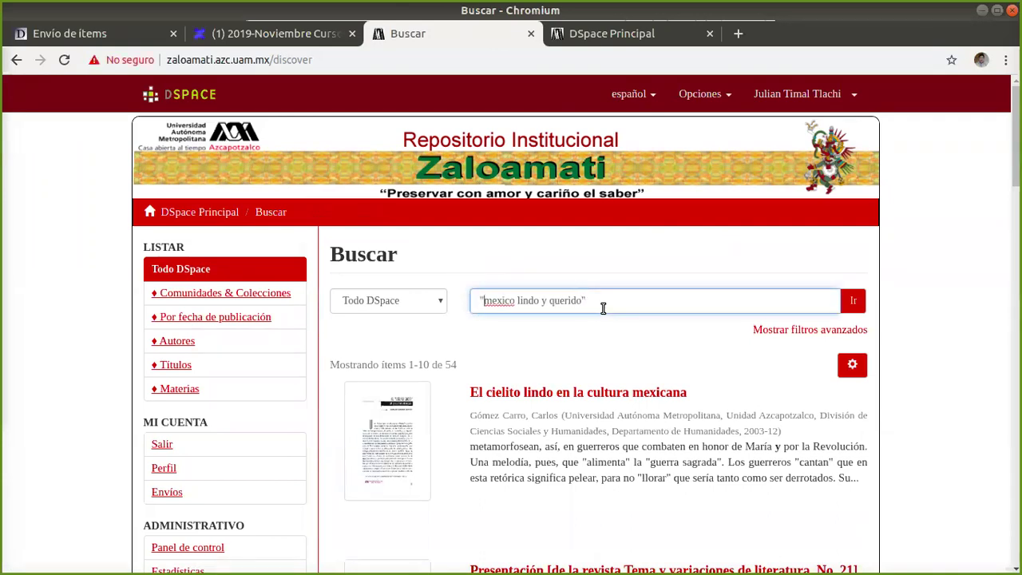
pyautogui.press('BackSpace')
pyautogui.write('M')
pyautogui.press('Return')
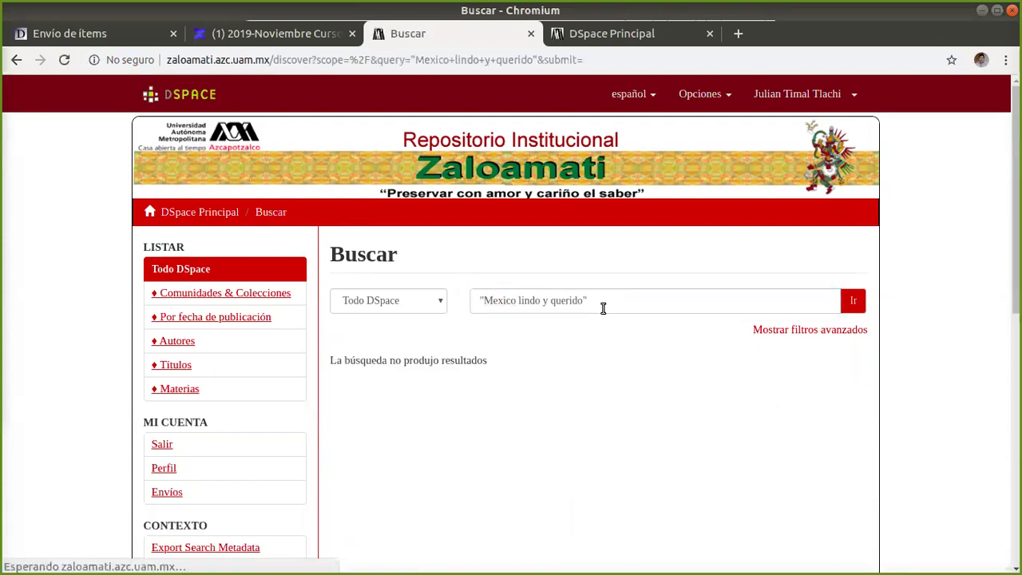
# Correct the spelling to México, shorten the quoted phrase to "México lindo" and rerun the search.
pyautogui.tripleClick(602, 308)
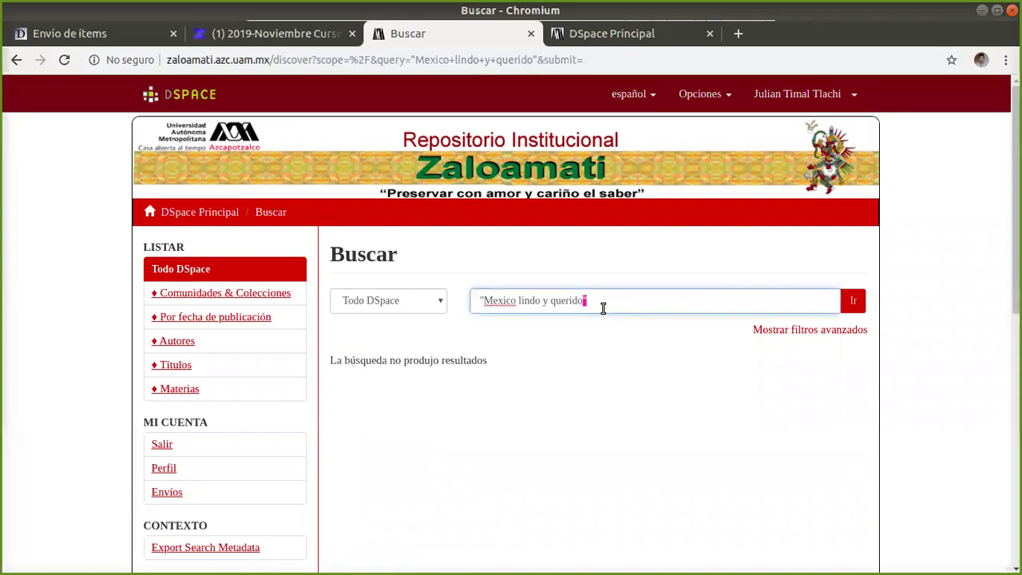
pyautogui.click(595, 307)
pyautogui.rightClick(515, 299)
pyautogui.click(533, 309)
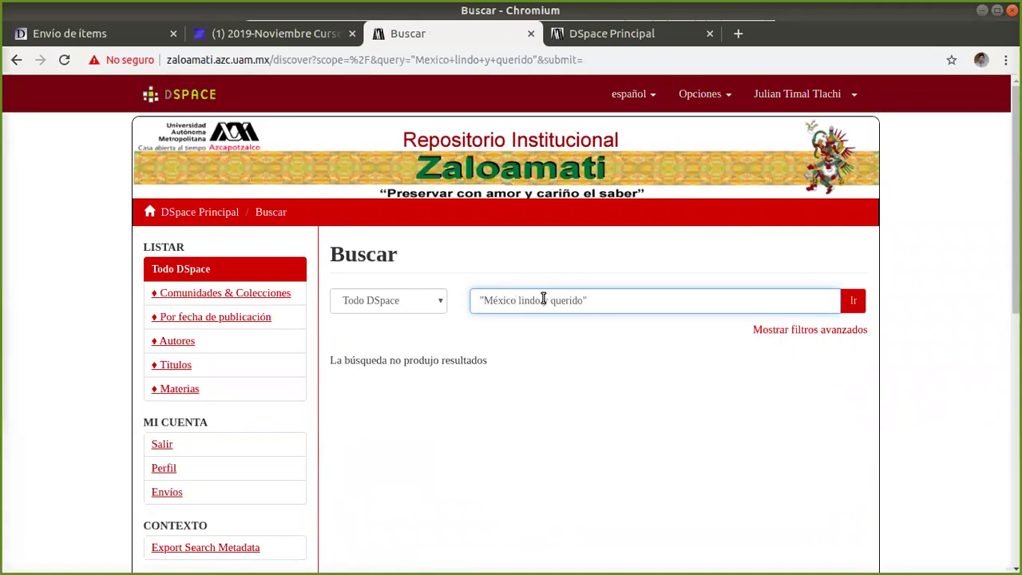
pyautogui.moveTo(542, 301); pyautogui.dragTo(581, 297)
pyautogui.press('BackSpace')
pyautogui.press('Delete')
pyautogui.press('Return')
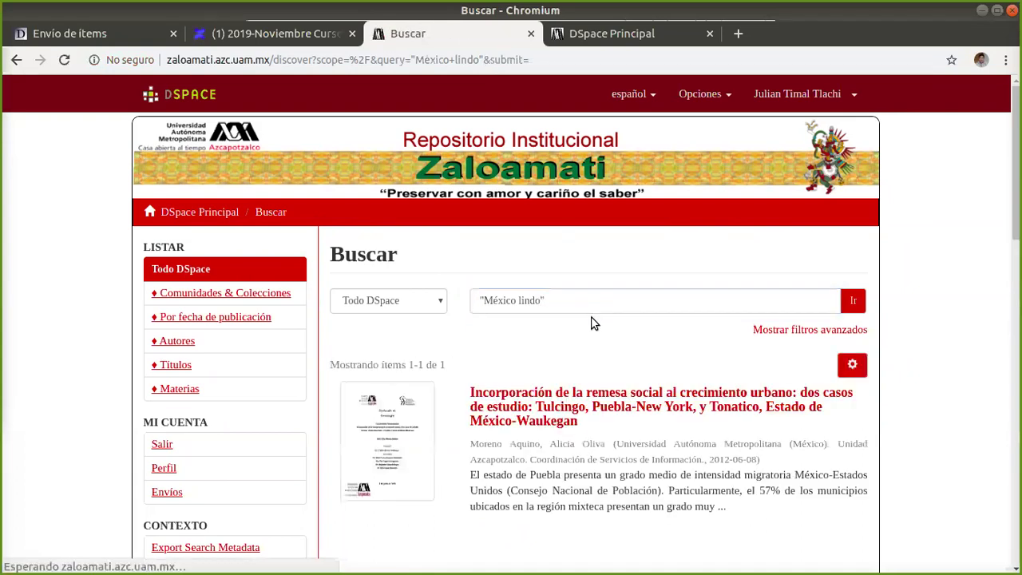
# Open the item "Incorporación de la remesa social al crecimiento urbano" and step through the occurrences of "Mexico" on its page.
pyautogui.scroll(-1, 586, 437)
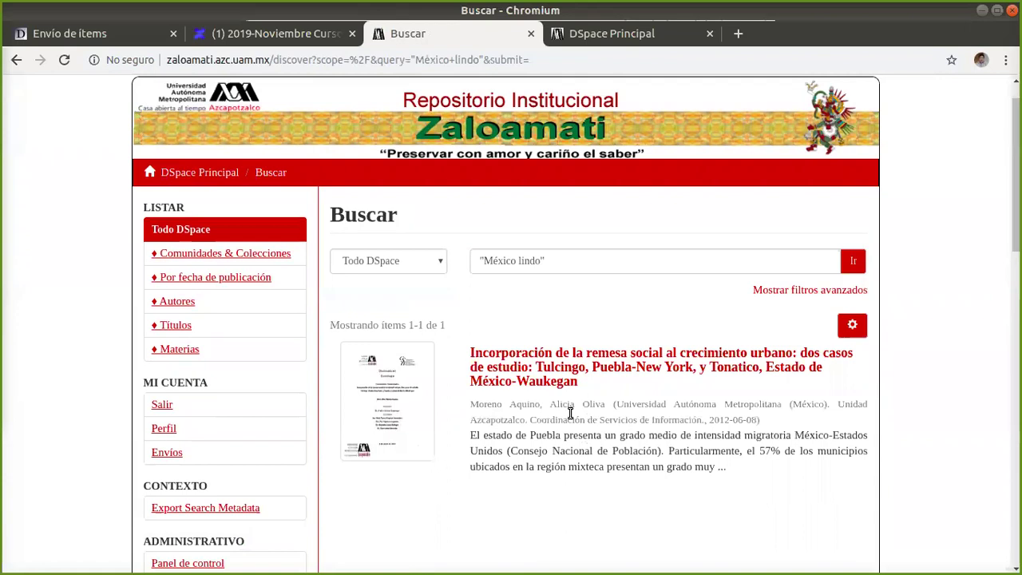
pyautogui.click(558, 374)
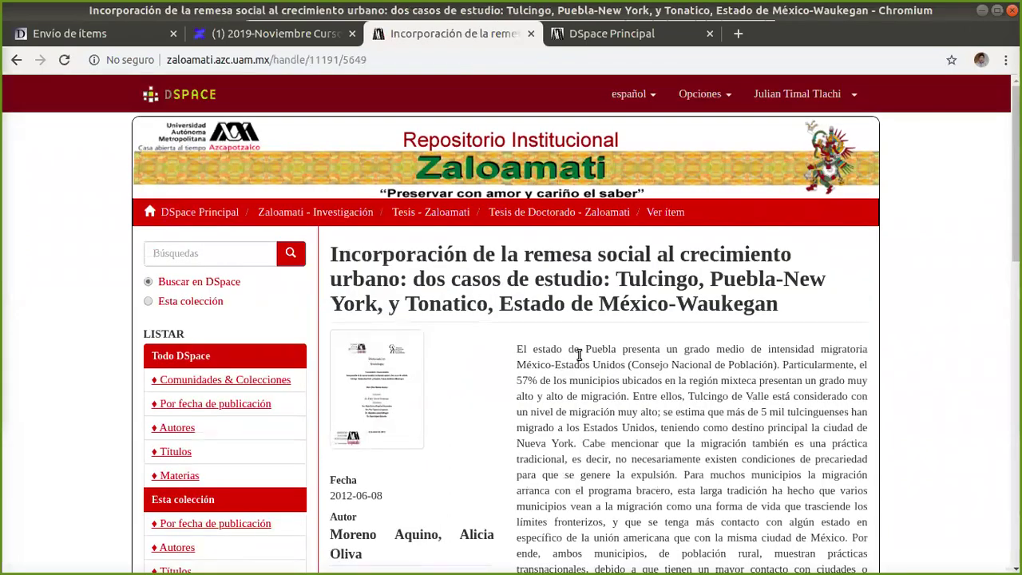
pyautogui.hotkey('ctrl', 'f')
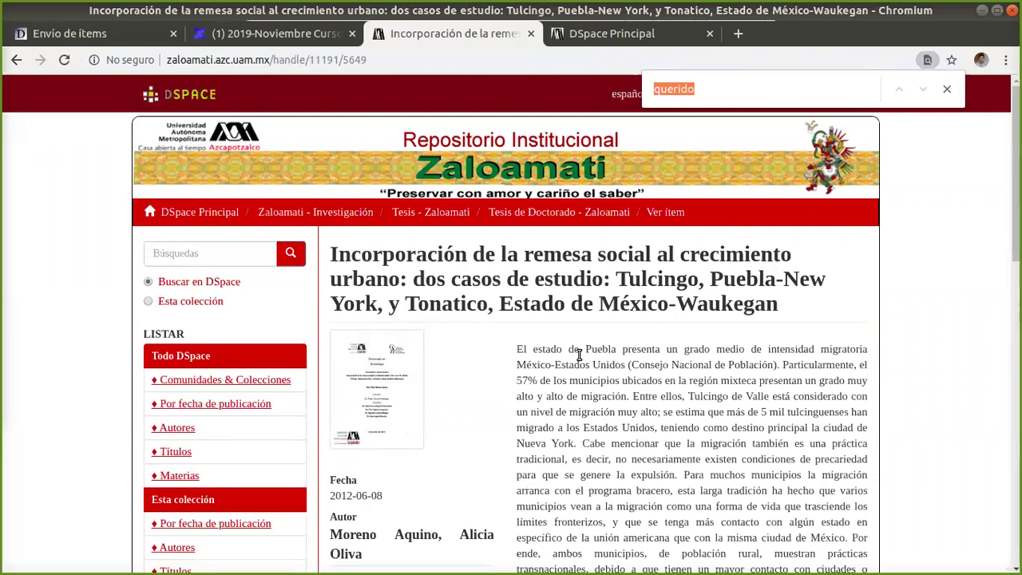
pyautogui.write('Mexico')
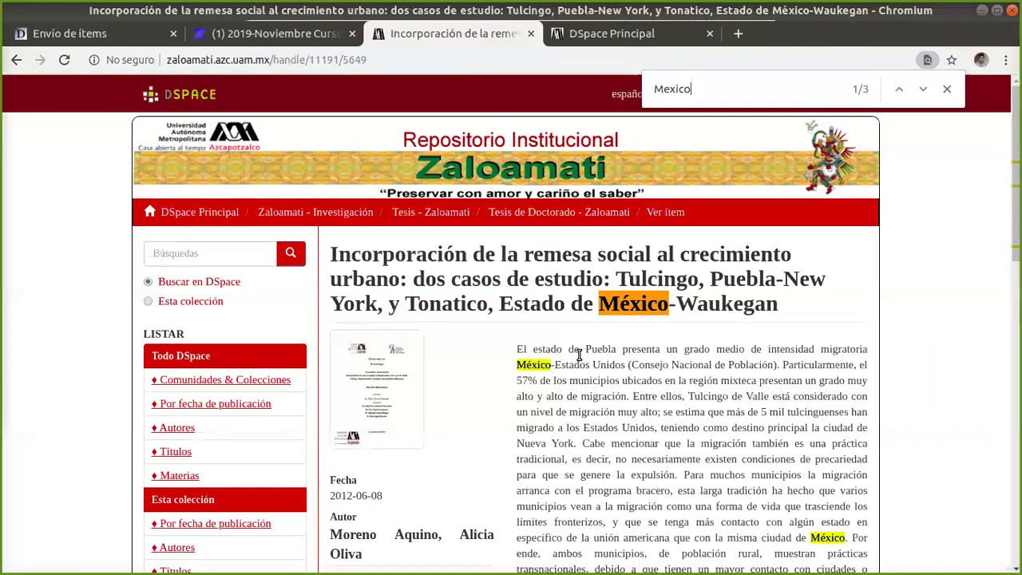
pyautogui.click(923, 88)
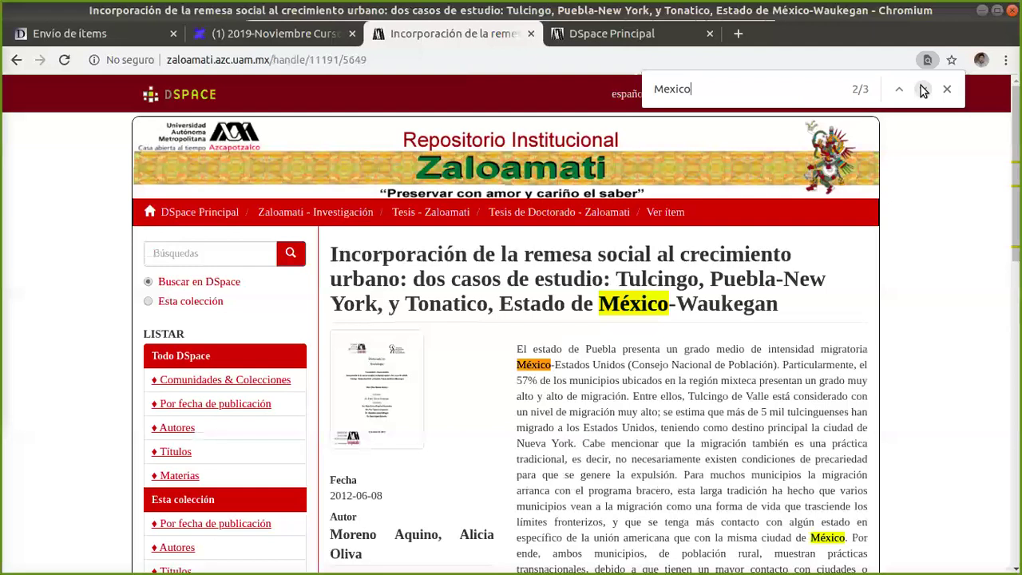
pyautogui.click(923, 88)
# Show the item's full metadata record, find "Mexico" in it and look through the metadata fields.
pyautogui.scroll(-5, 411, 472)
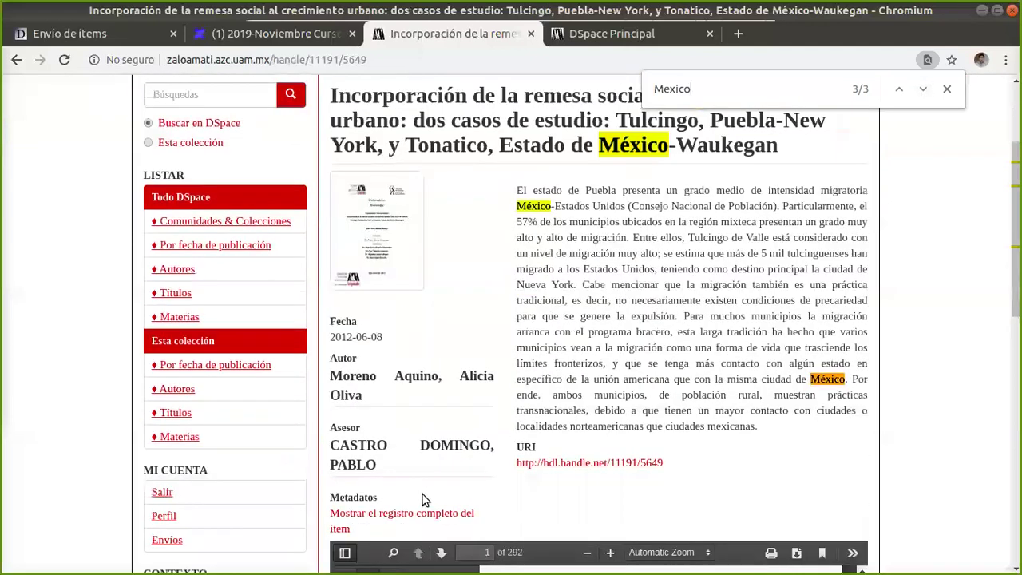
pyautogui.scroll(-1, 411, 471)
pyautogui.click(409, 433)
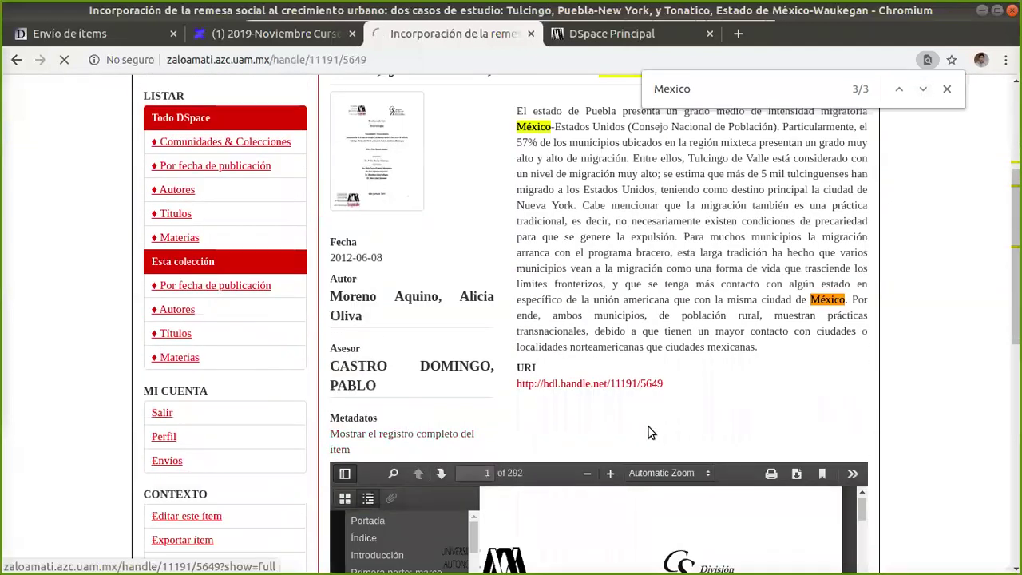
pyautogui.scroll(-9, 651, 431)
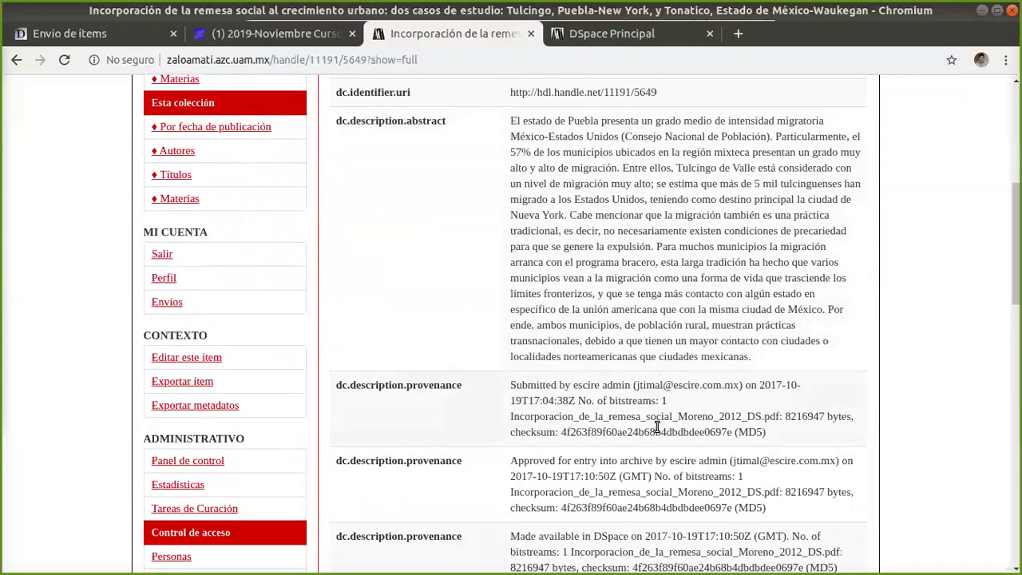
pyautogui.scroll(-1, 659, 432)
pyautogui.hotkey('ctrl', 'f')
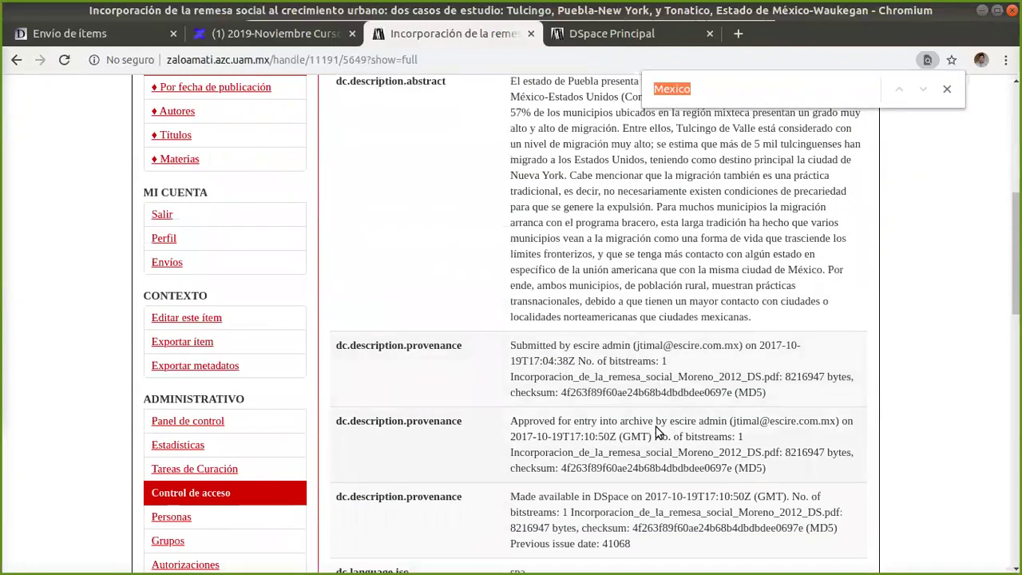
pyautogui.press('Return')
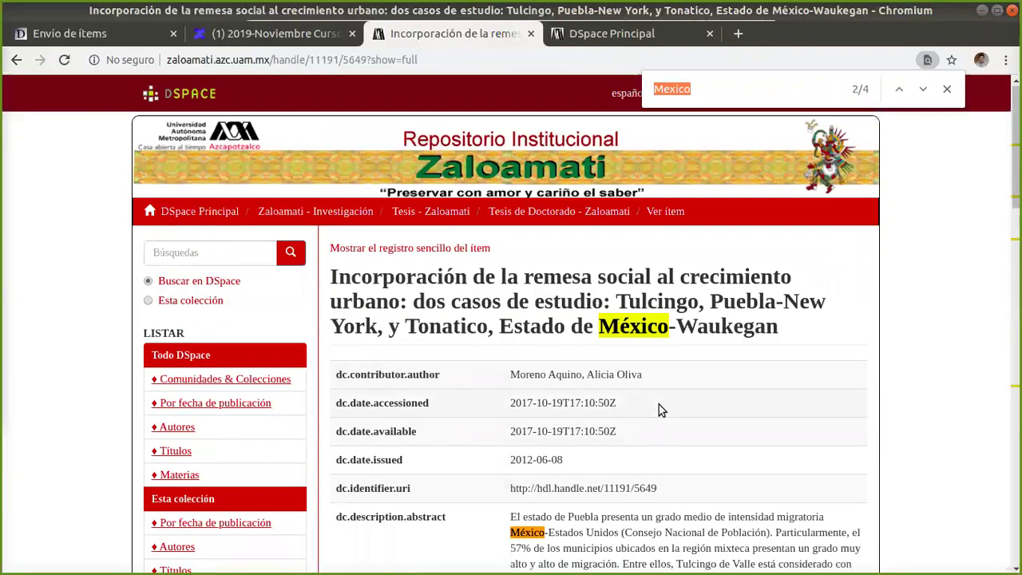
pyautogui.scroll(-10, 659, 404)
pyautogui.scroll(-7, 659, 404)
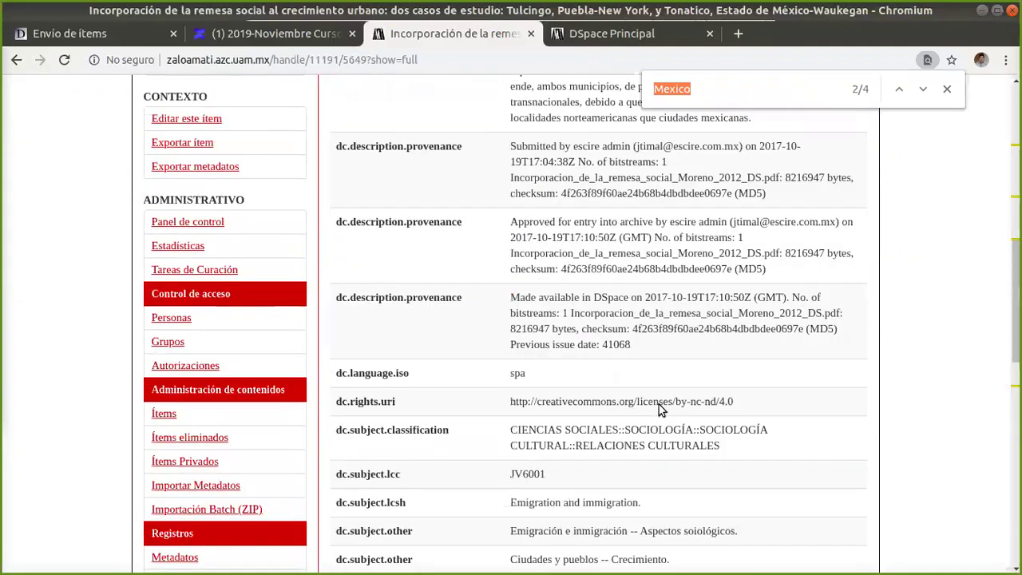
pyautogui.scroll(6, 780, 273)
pyautogui.scroll(12, 479, 402)
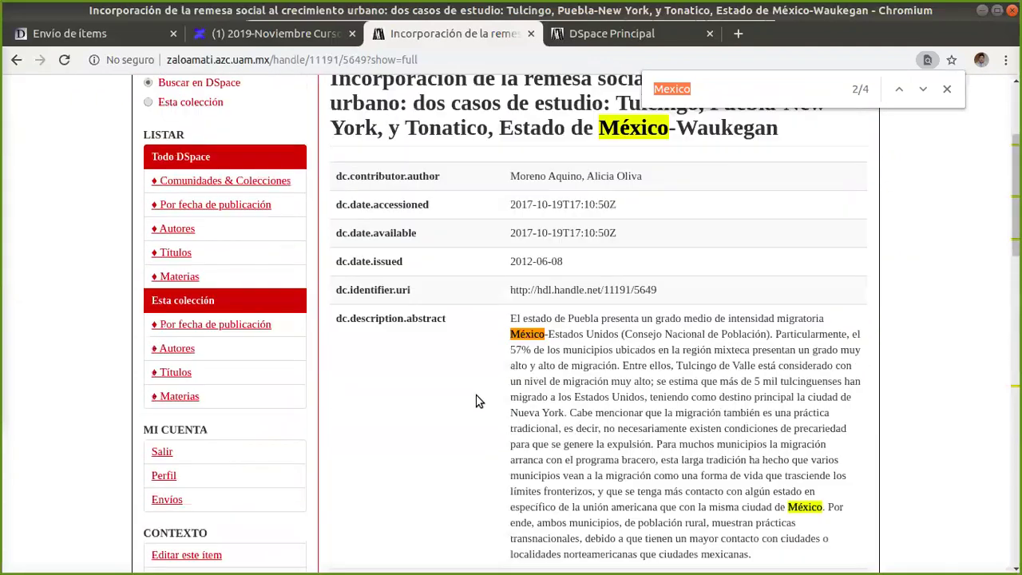
# Return to the simple item record and search its embedded PDF for "Mexico lindo".
pyautogui.click(438, 249)
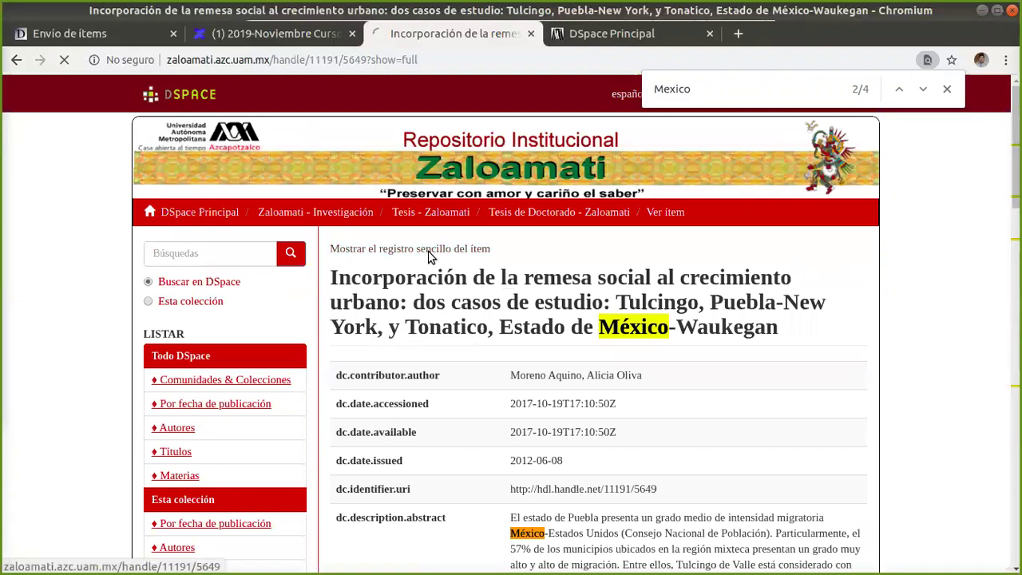
pyautogui.scroll(-5, 501, 351)
pyautogui.scroll(-8, 503, 376)
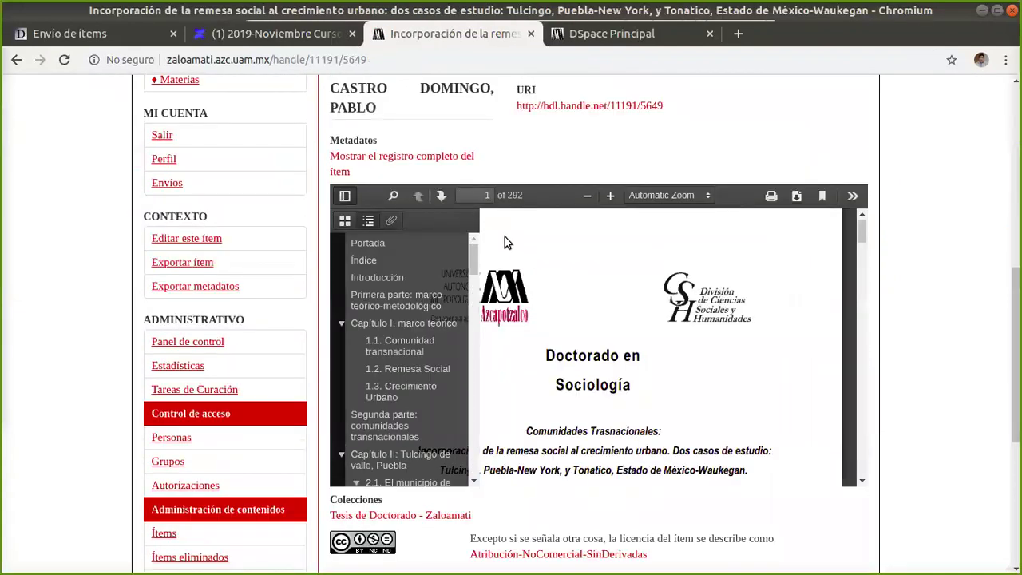
pyautogui.hotkey('ctrl', 'f')
pyautogui.write('Mexico Info')
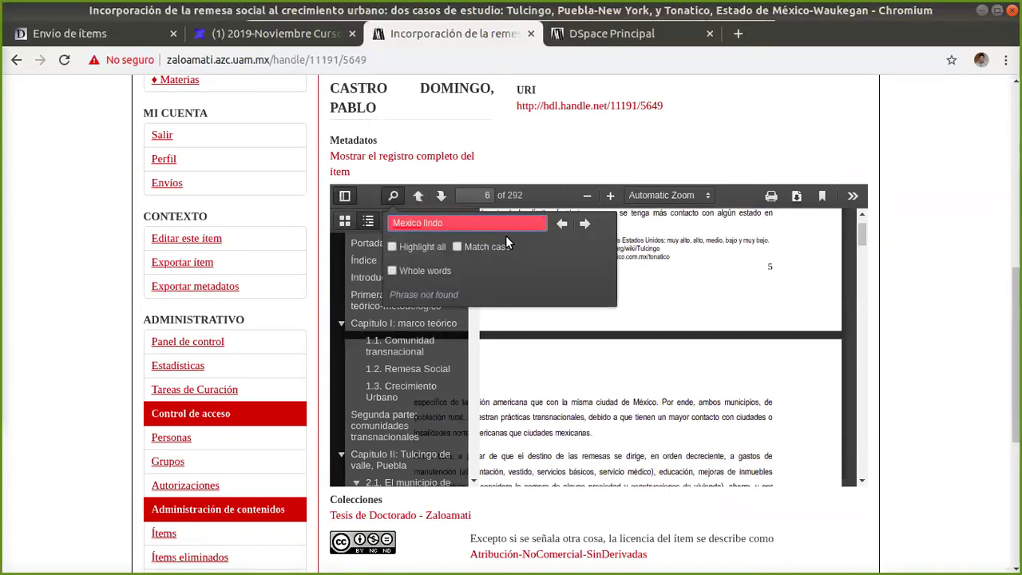
# Correct the PDF search term to "México lindo" and step through the matches in the document.
pyautogui.rightClick(411, 223)
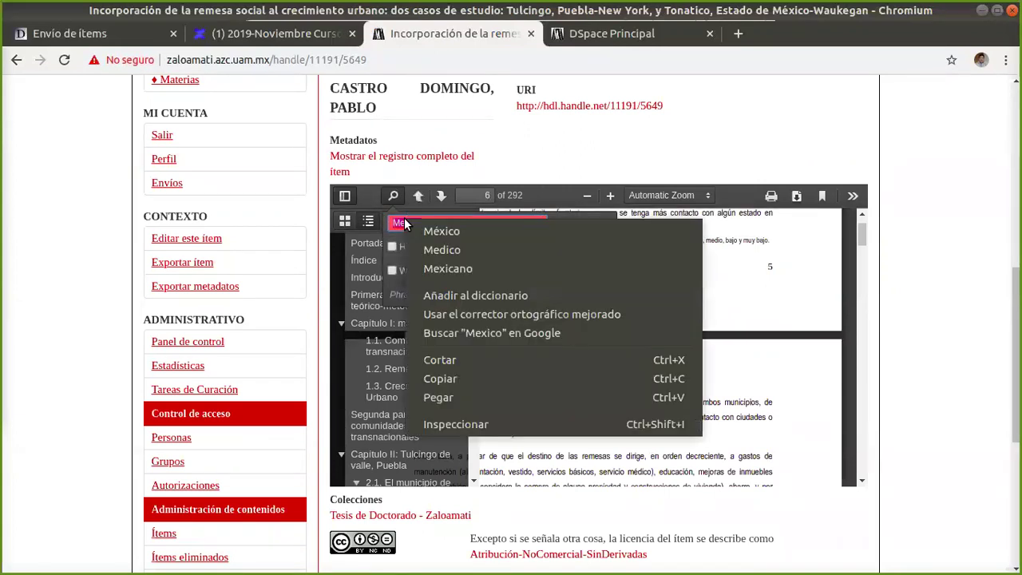
pyautogui.click(431, 229)
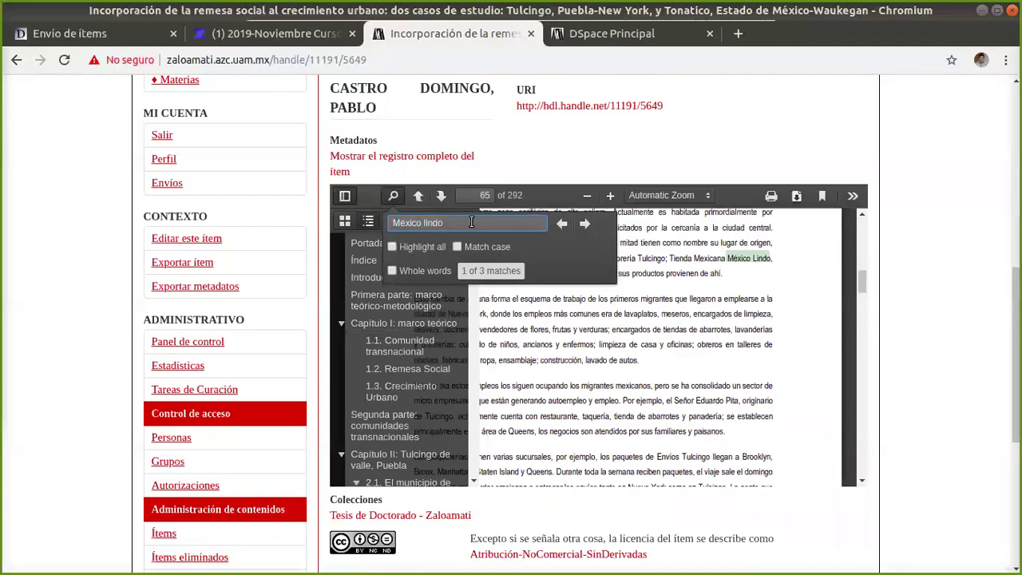
pyautogui.press('Return')
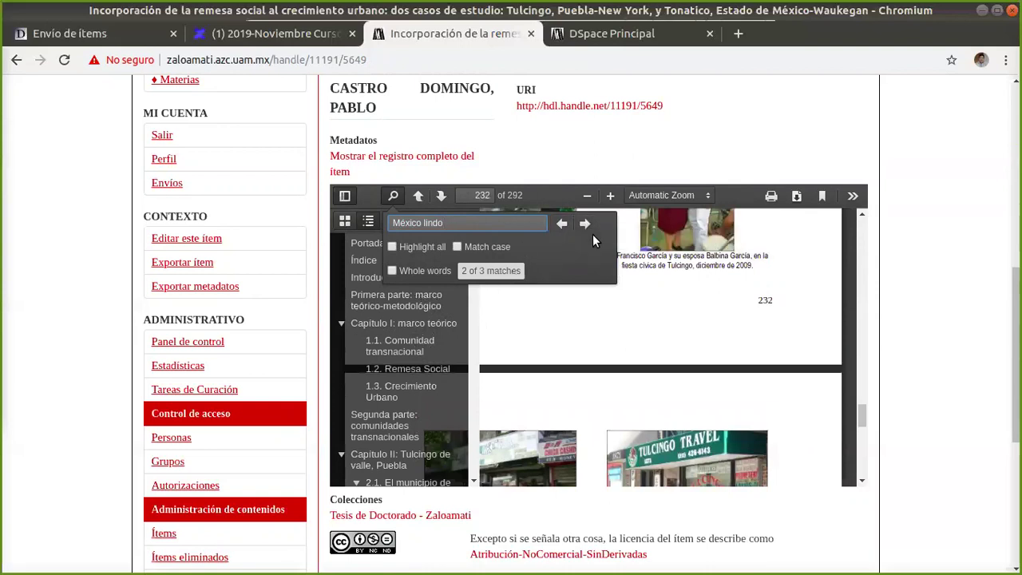
pyautogui.click(586, 225)
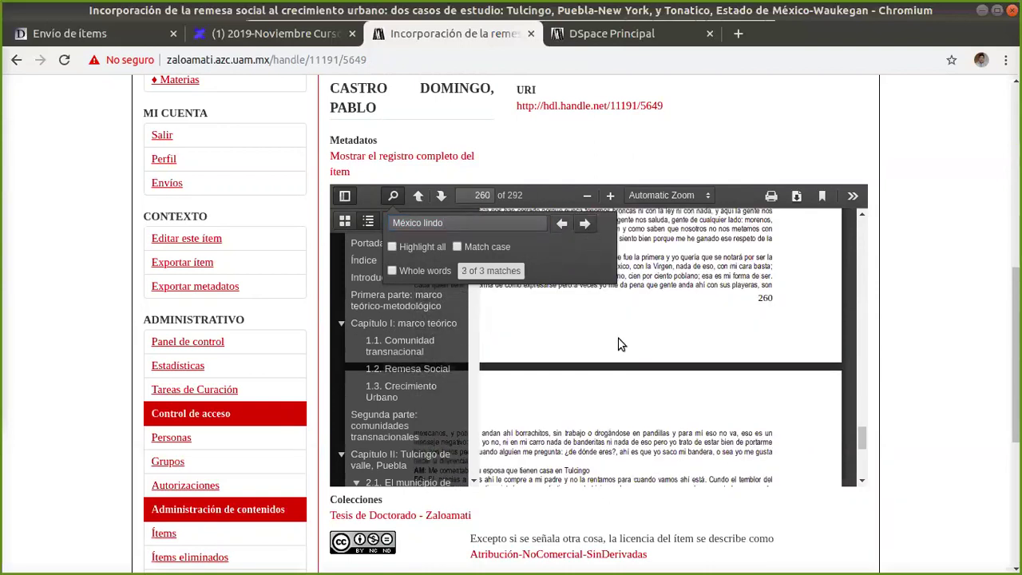
# Step back through the earlier "México lindo" matches in the embedded PDF and look at the surrounding text and photos.
pyautogui.scroll(3, 627, 390)
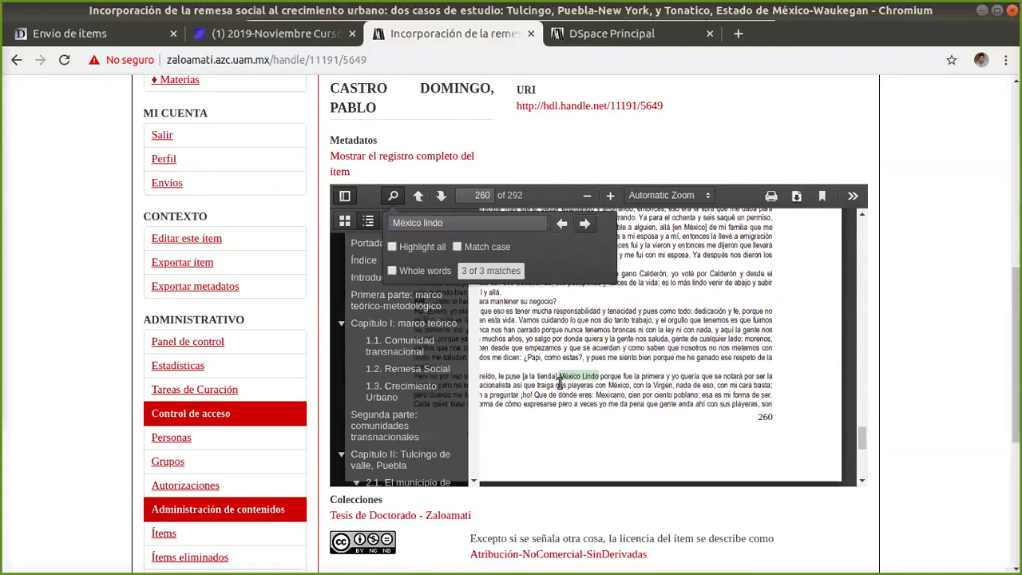
pyautogui.click(561, 221)
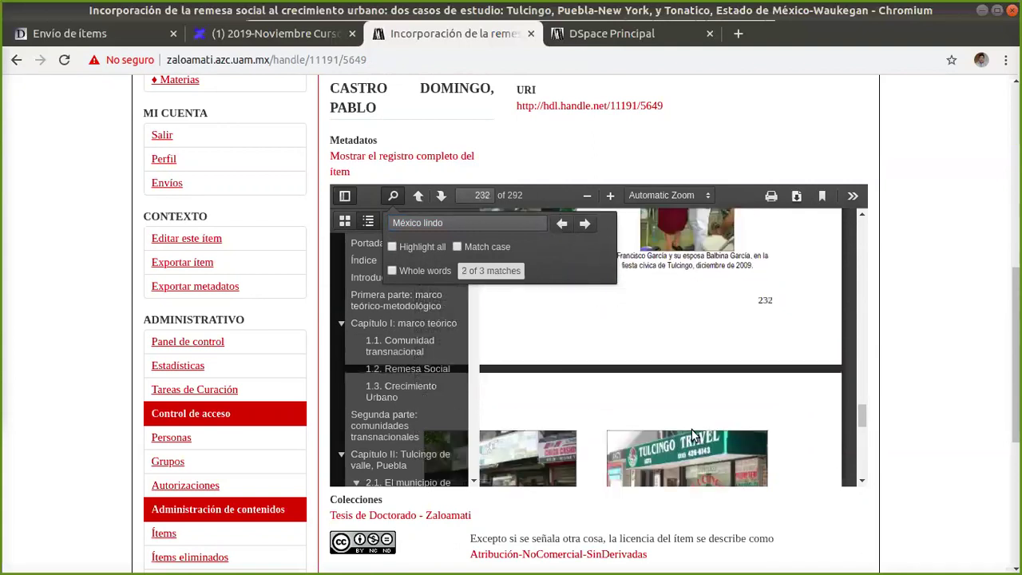
pyautogui.scroll(2, 631, 412)
pyautogui.scroll(-1, 423, 431)
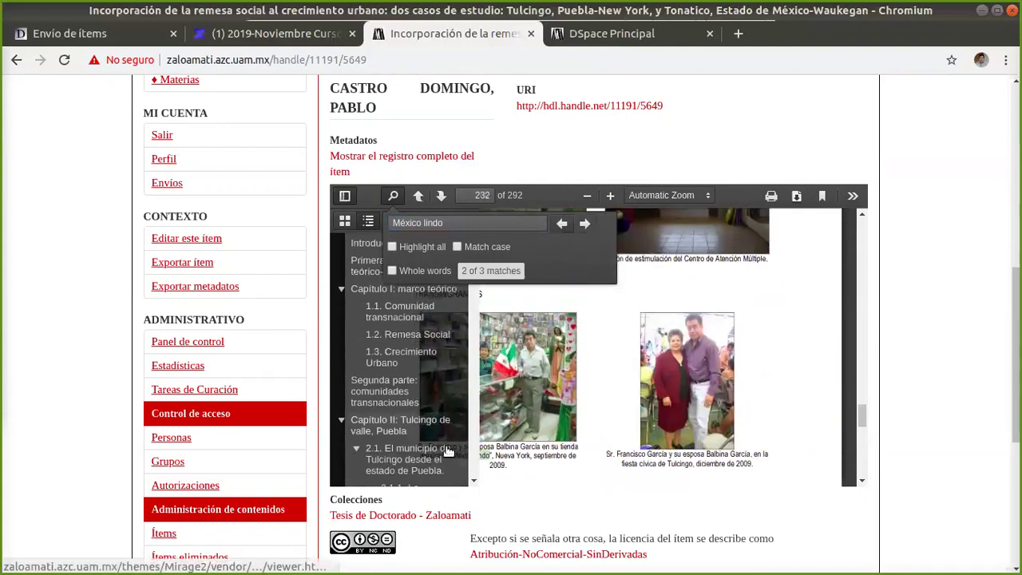
pyautogui.click(561, 223)
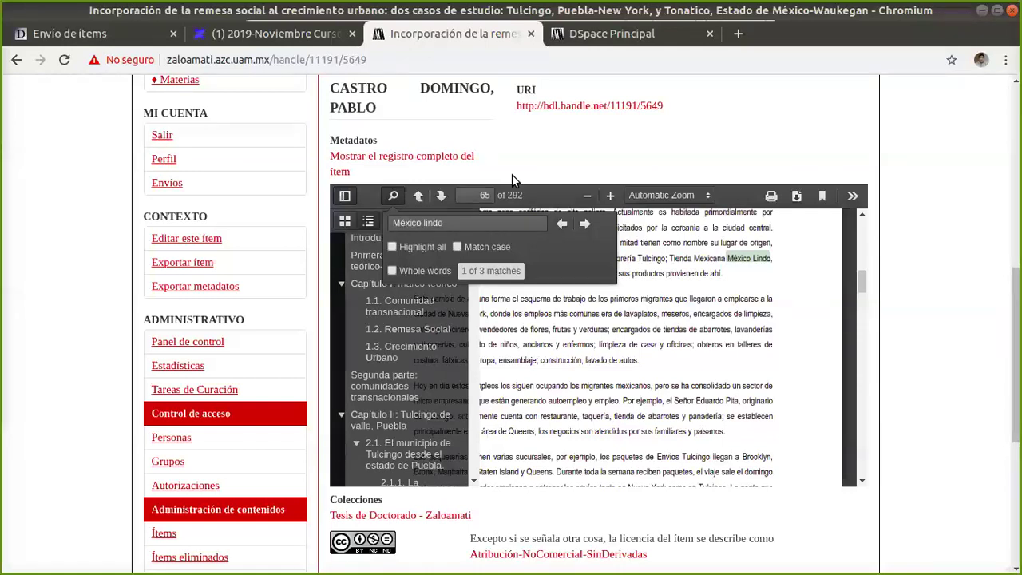
# Leave the item submission form of the local DSpace and open that repository's home page.
pyautogui.click(652, 34)
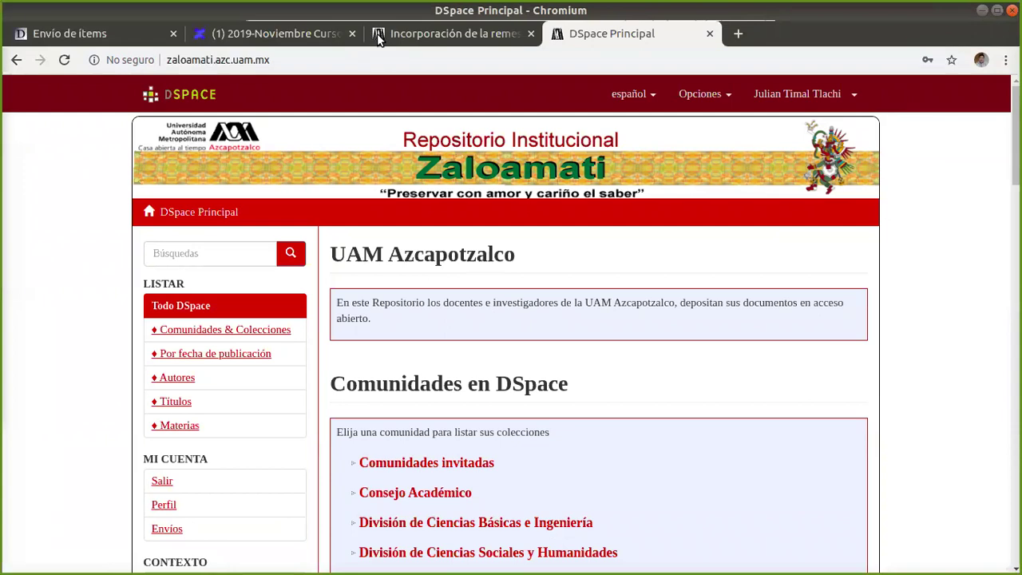
pyautogui.click(24, 38)
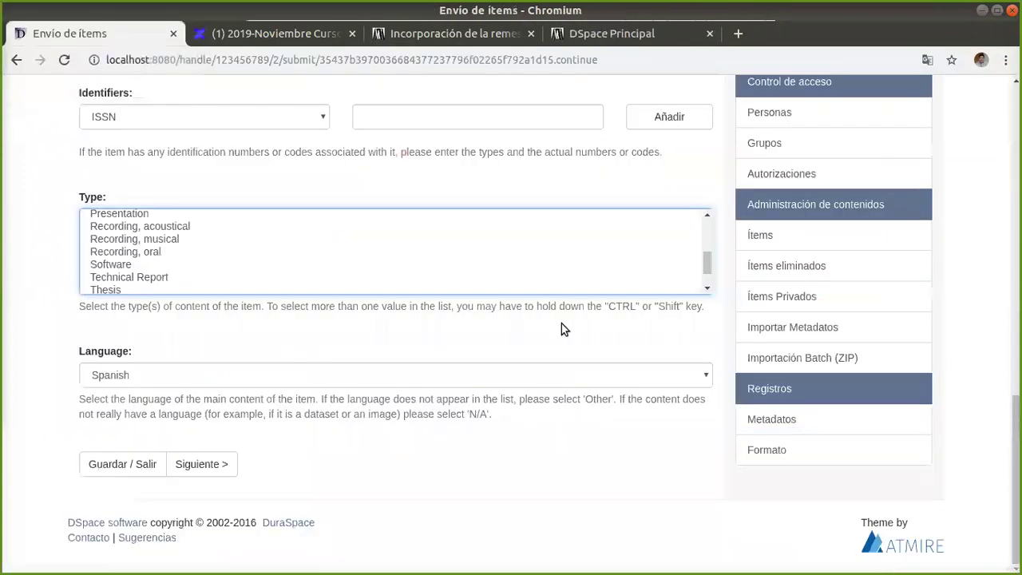
pyautogui.scroll(20, 350, 257)
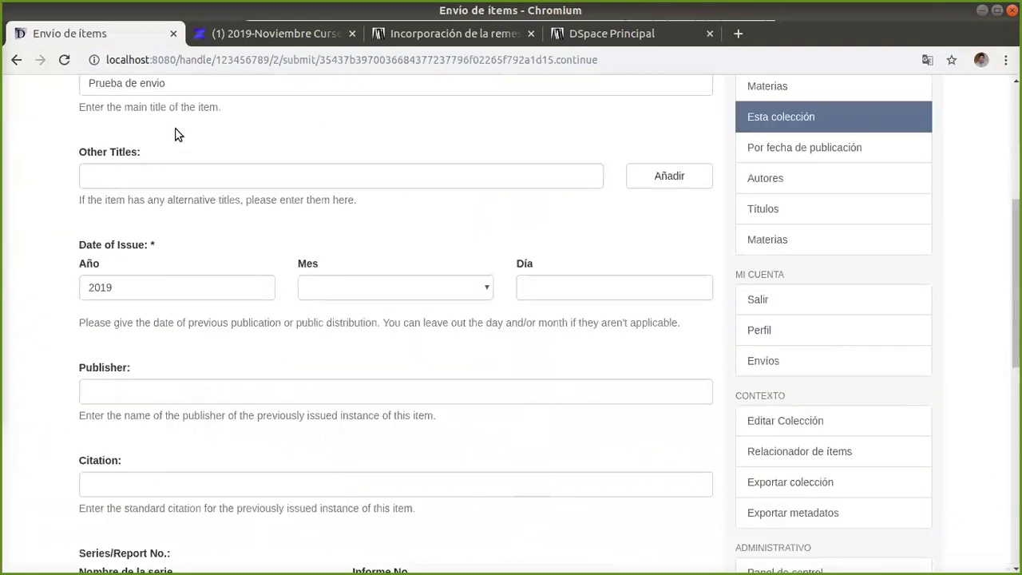
pyautogui.scroll(1, 126, 128)
pyautogui.click(132, 121)
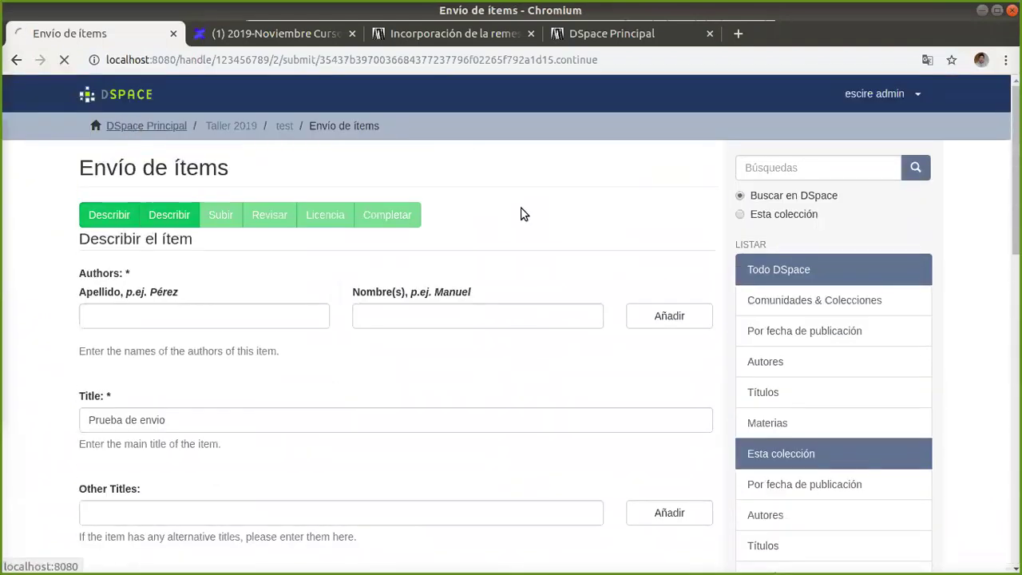
# Examine the Discovery facets for author, subject, date and files on the local DSpace home page.
pyautogui.scroll(-10, 413, 353)
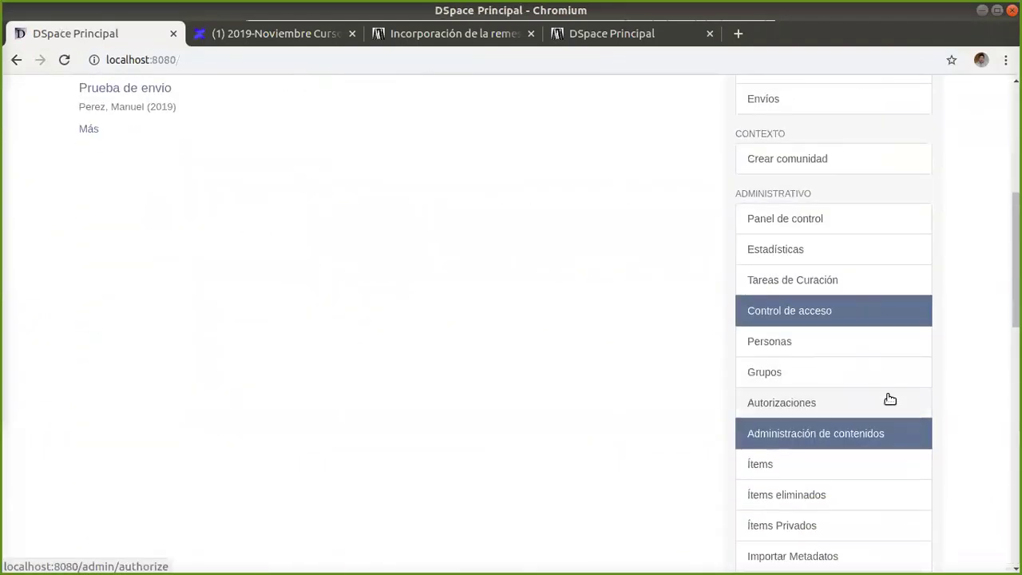
pyautogui.scroll(-5, 890, 397)
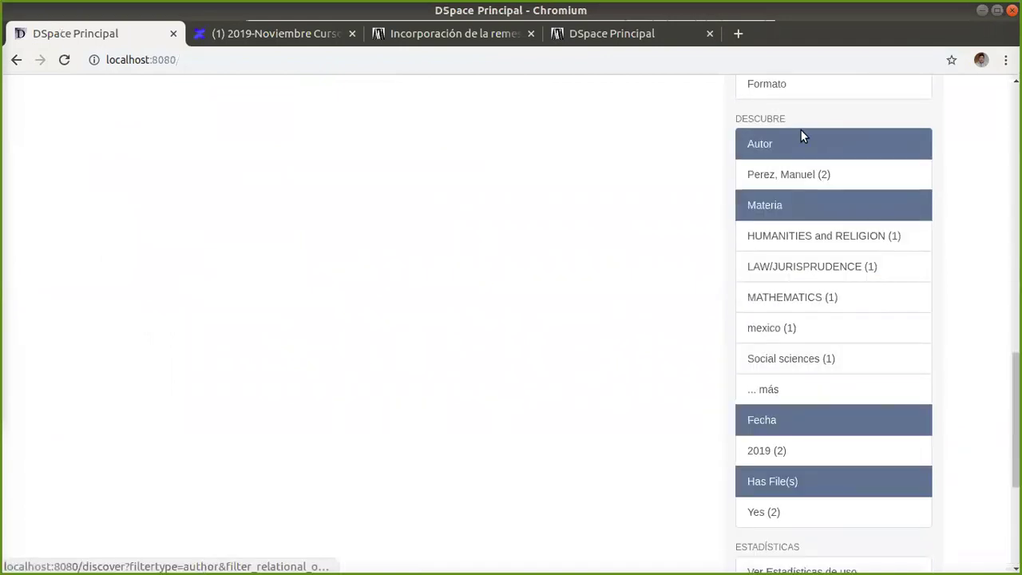
pyautogui.moveTo(784, 205); pyautogui.dragTo(742, 80)
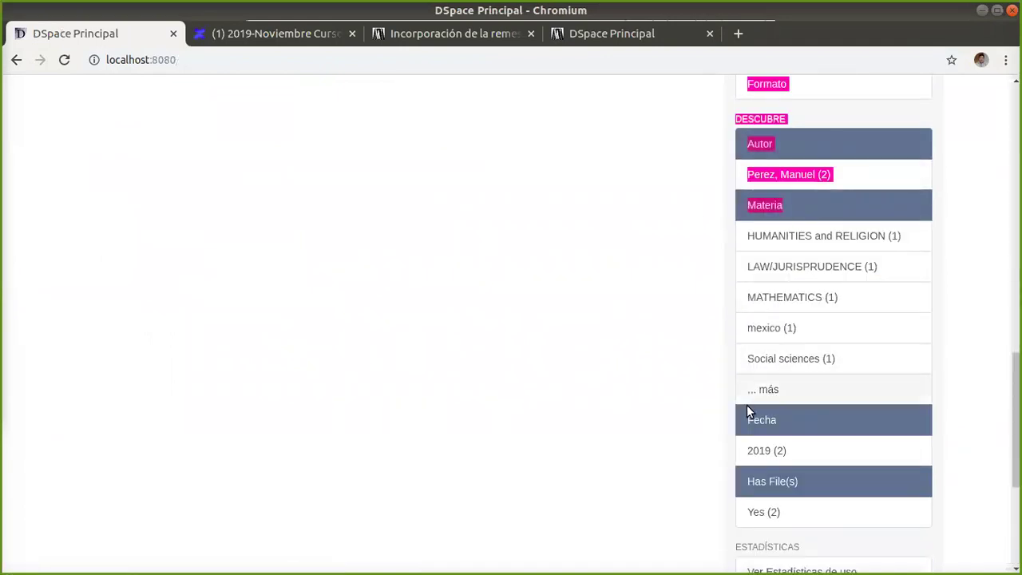
pyautogui.click(741, 421)
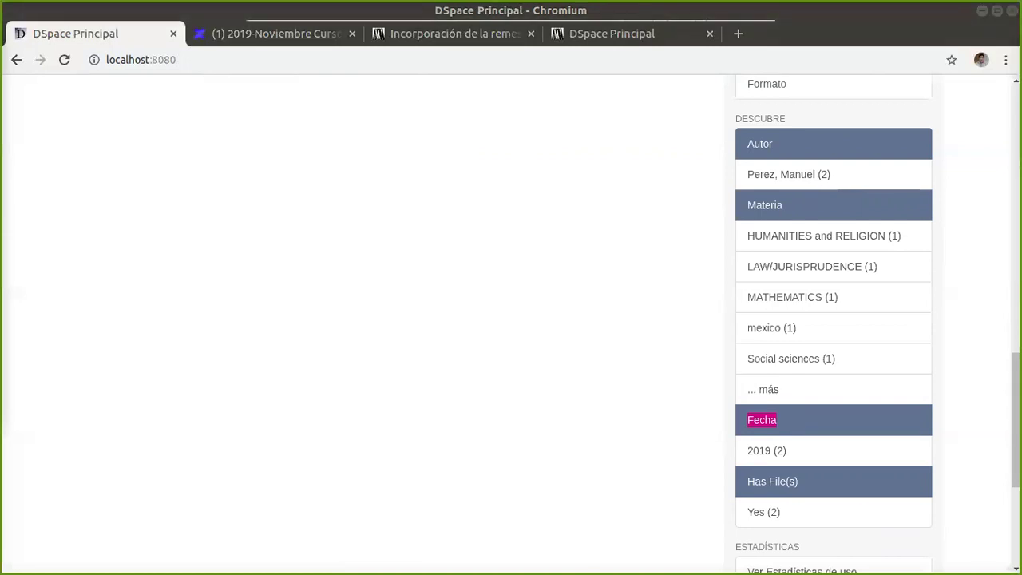
# Switch to the terminal, go up from controlled-vocabularies to the config directory and list its contents.
pyautogui.hotkey('alt', 'Tab')
pyautogui.moveTo(60, 194); pyautogui.dragTo(269, 97)
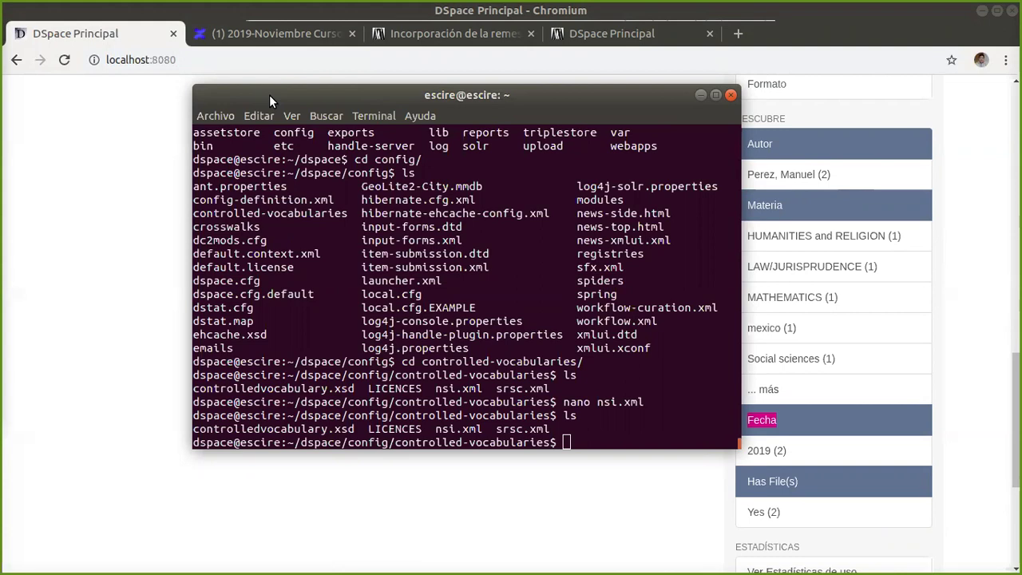
pyautogui.write('cd ..')
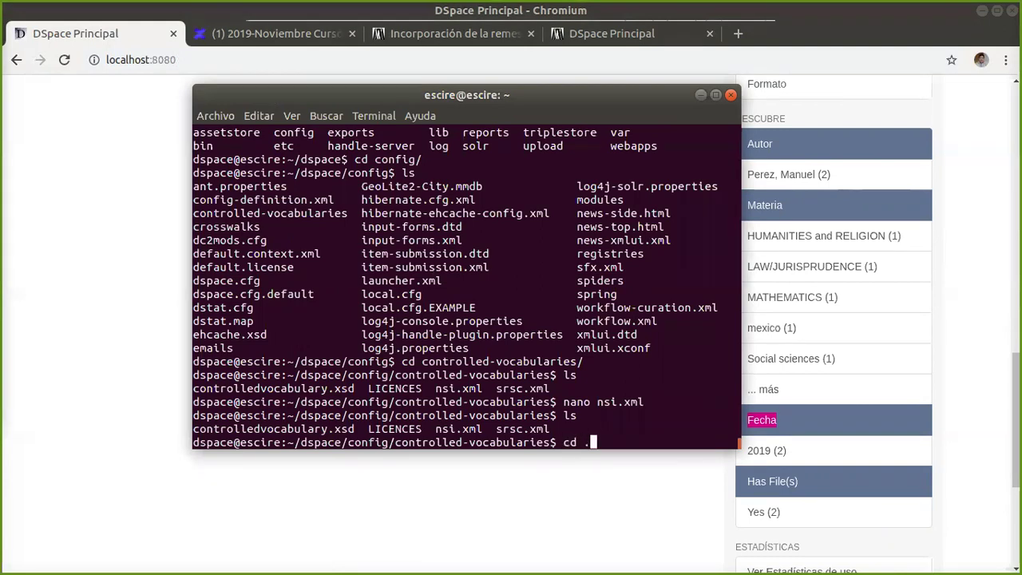
pyautogui.press('Return')
pyautogui.write('ls')
pyautogui.press('Return')
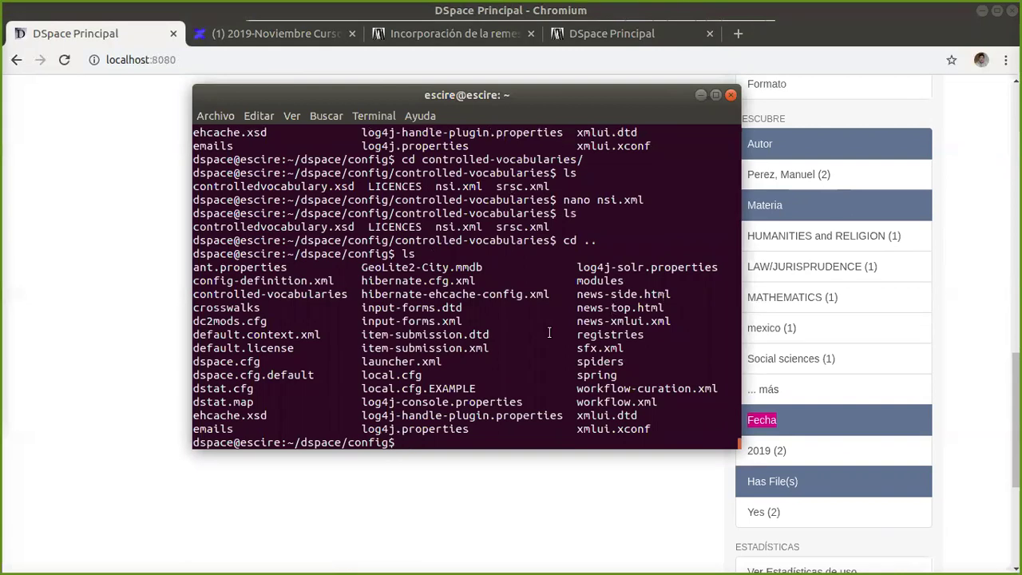
# Change to the spring directory inside config and list its contents.
pyautogui.write('cd sp')
pyautogui.press('Tab')
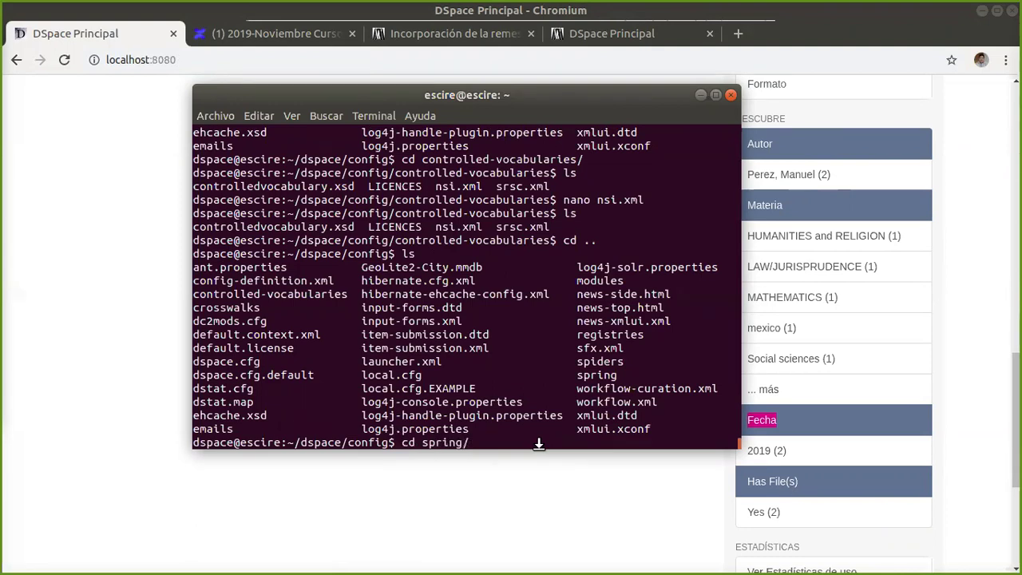
pyautogui.press('Return')
pyautogui.write('ls')
pyautogui.press('Return')
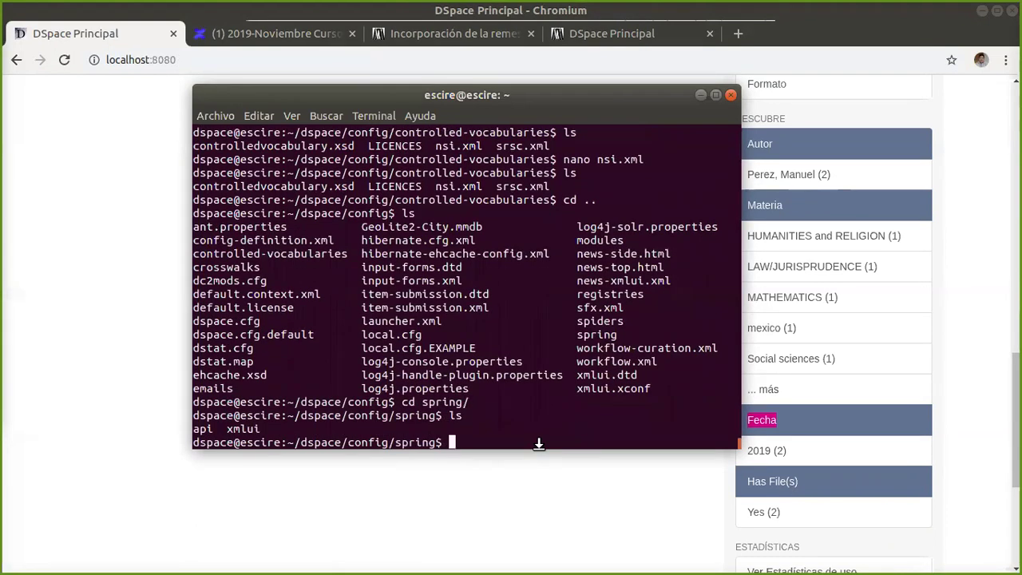
# Change to the api directory, list its files, print the full working path and highlight part of it.
pyautogui.write('cd a')
pyautogui.press('Tab')
pyautogui.press('Return')
pyautogui.write('ls')
pyautogui.press('Return')
pyautogui.write('pwd')
pyautogui.press('Return')
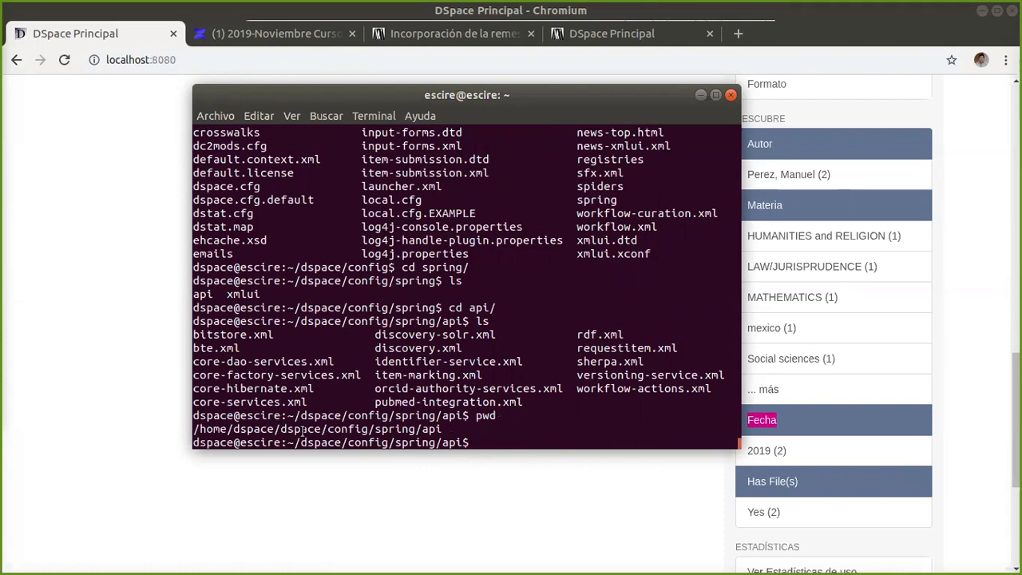
pyautogui.moveTo(295, 428); pyautogui.dragTo(400, 429)
pyautogui.click(421, 429)
# List the api directory's files again, open discovery.xml in nano and maximize the terminal window.
pyautogui.write('ls')
pyautogui.press('Return')
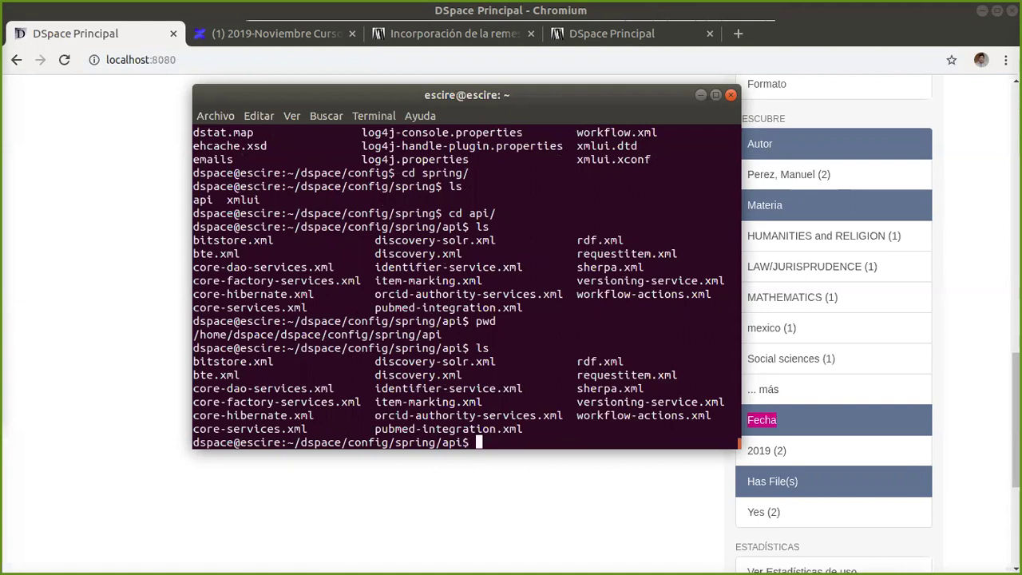
pyautogui.write('nano discovery.xml')
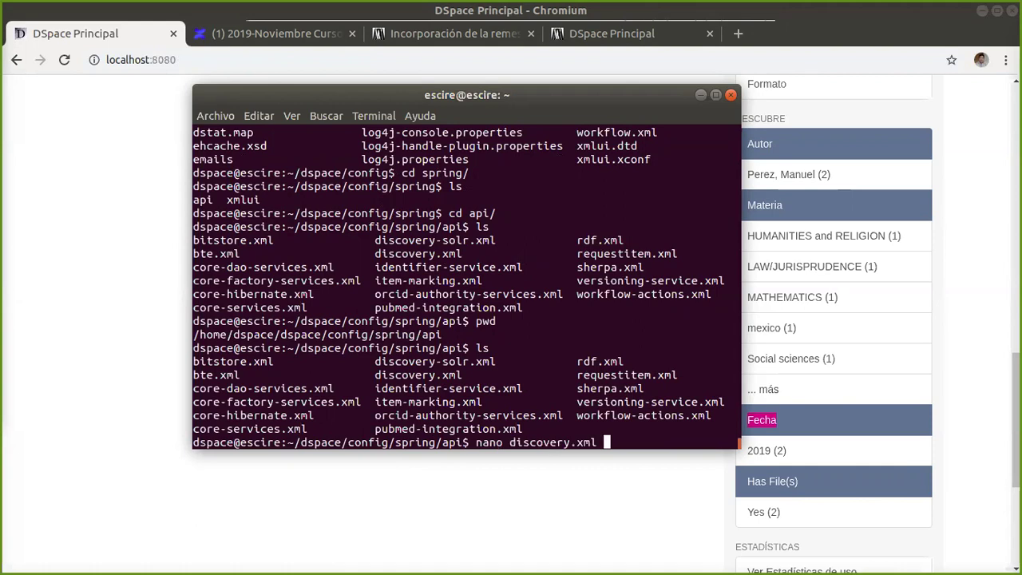
pyautogui.press('Return')
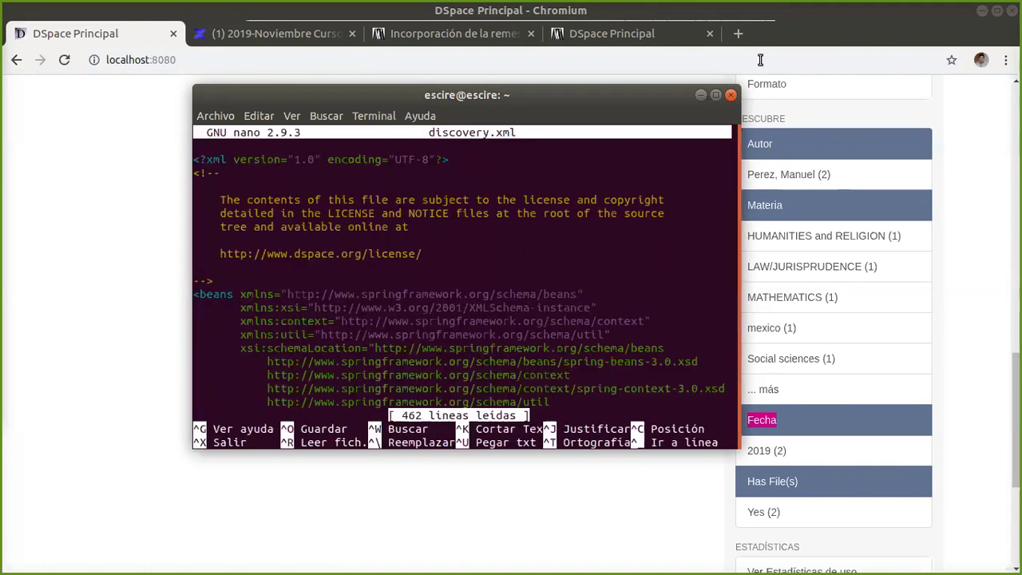
pyautogui.click(717, 95)
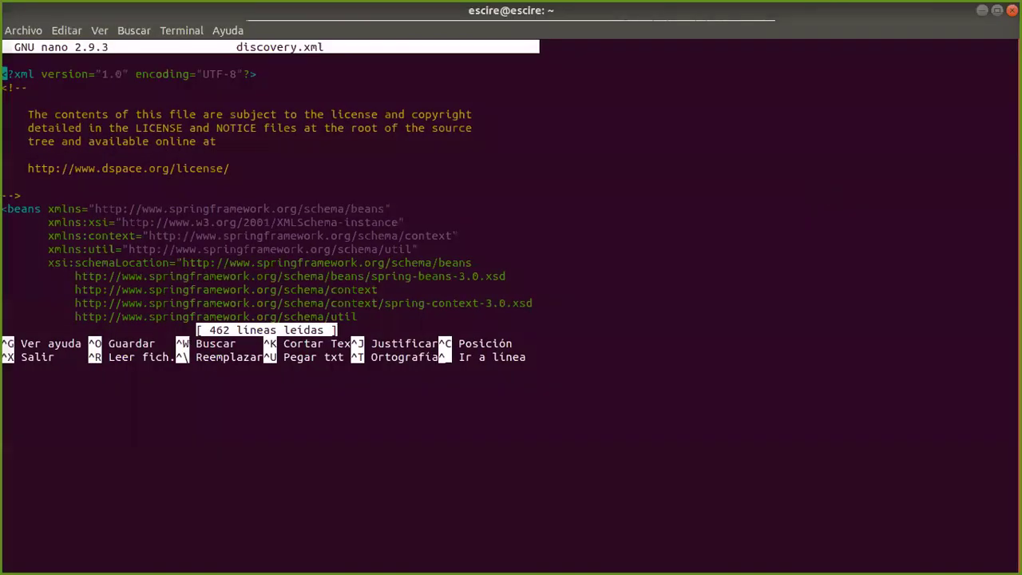
# Read through discovery.xml down to the default configuration's sidebarFacets and searchFilters properties.
pyautogui.press('Down')
pyautogui.press('Down')
pyautogui.press('Down')
pyautogui.press('Down')
pyautogui.press('Down')
pyautogui.press('Down')
pyautogui.press('Down')
pyautogui.press('Down')
pyautogui.press('Down')
pyautogui.press('Down')
pyautogui.press('Down')
pyautogui.press('Down')
pyautogui.press('Down')
pyautogui.press('Down')
pyautogui.press('Down')
pyautogui.press('Down')
pyautogui.press('Down')
pyautogui.press('Down')
pyautogui.press('Down')
pyautogui.press('Down')
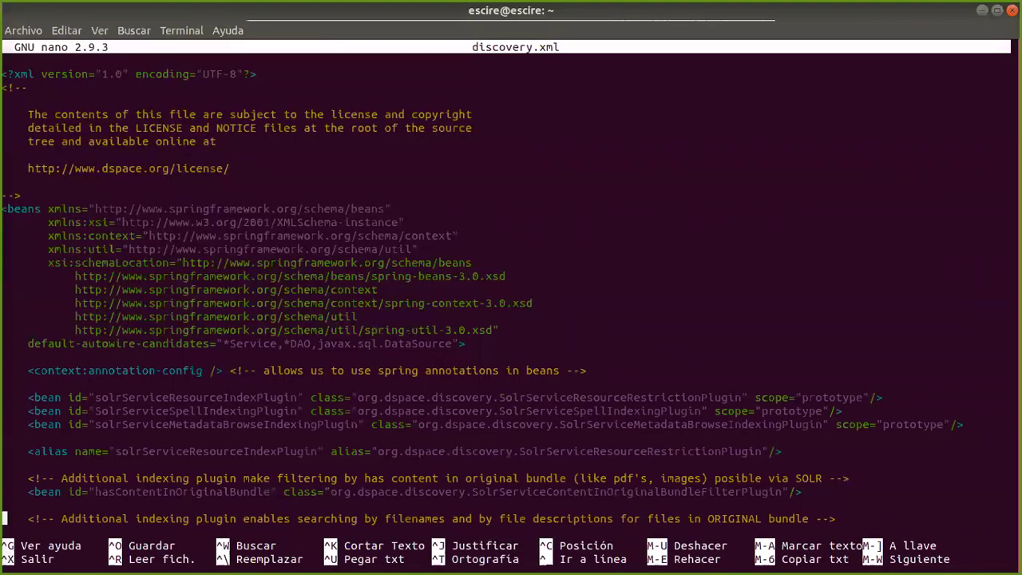
pyautogui.press('Down')
pyautogui.press('Down')
pyautogui.press('Down')
pyautogui.press('Down')
pyautogui.press('Down')
pyautogui.press('Down')
pyautogui.press('Down')
pyautogui.press('Down')
pyautogui.press('Down')
pyautogui.press('Down')
pyautogui.press('Down')
pyautogui.press('Down')
pyautogui.press('Down')
pyautogui.press('Down')
pyautogui.press('Down')
pyautogui.press('Down')
pyautogui.press('Down')
pyautogui.press('Down')
pyautogui.press('Down')
pyautogui.press('Down')
pyautogui.press('Up')
pyautogui.press('Up')
pyautogui.press('Up')
pyautogui.press('Up')
pyautogui.press('Up')
pyautogui.press('Up')
pyautogui.press('Up')
pyautogui.press('Up')
pyautogui.press('Up')
pyautogui.press('Up')
pyautogui.press('Up')
pyautogui.press('Up')
pyautogui.press('Up')
pyautogui.press('Up')
pyautogui.press('Up')
pyautogui.press('Up')
pyautogui.press('Up')
pyautogui.press('Up')
pyautogui.press('Up')
pyautogui.press('Up')
pyautogui.press('Down')
pyautogui.press('Down')
pyautogui.press('Down')
pyautogui.press('Down')
pyautogui.press('Down')
pyautogui.press('Down')
pyautogui.press('Down')
pyautogui.press('Down')
pyautogui.press('Down')
pyautogui.press('Down')
pyautogui.press('Up')
pyautogui.press('Up')
pyautogui.press('Up')
pyautogui.press('Up')
pyautogui.press('Down')
pyautogui.press('Down')
pyautogui.press('Down')
pyautogui.press('Down')
pyautogui.press('Down')
pyautogui.press('Down')
pyautogui.press('Down')
pyautogui.press('Down')
pyautogui.press('Down')
pyautogui.press('Down')
pyautogui.press('Down')
pyautogui.press('Down')
pyautogui.press('Down')
pyautogui.press('Down')
pyautogui.press('Down')
pyautogui.press('Down')
pyautogui.press('Down')
pyautogui.press('Down')
pyautogui.press('Down')
pyautogui.press('Down')
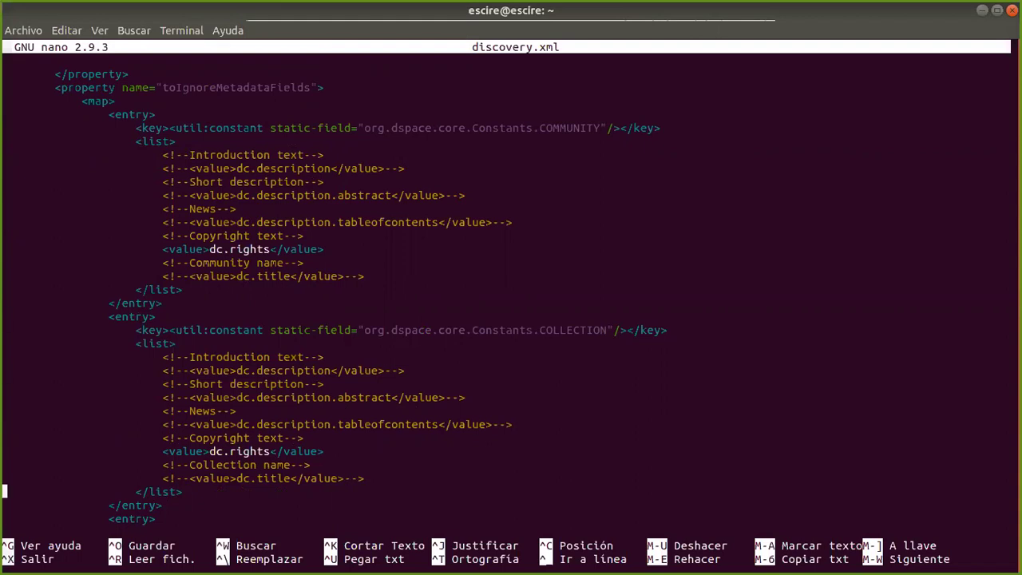
pyautogui.press('Down')
pyautogui.press('Down')
pyautogui.press('Down')
pyautogui.press('Down')
pyautogui.press('Down')
pyautogui.press('Down')
pyautogui.press('Down')
pyautogui.press('Down')
pyautogui.press('Down')
pyautogui.press('Down')
pyautogui.press('Down')
pyautogui.press('Down')
pyautogui.press('Down')
pyautogui.press('Down')
pyautogui.press('Down')
pyautogui.press('Down')
pyautogui.press('Down')
pyautogui.press('Down')
pyautogui.press('Down')
pyautogui.press('Down')
pyautogui.press('Down')
pyautogui.press('Down')
pyautogui.press('Down')
pyautogui.press('Down')
pyautogui.press('Down')
pyautogui.press('Down')
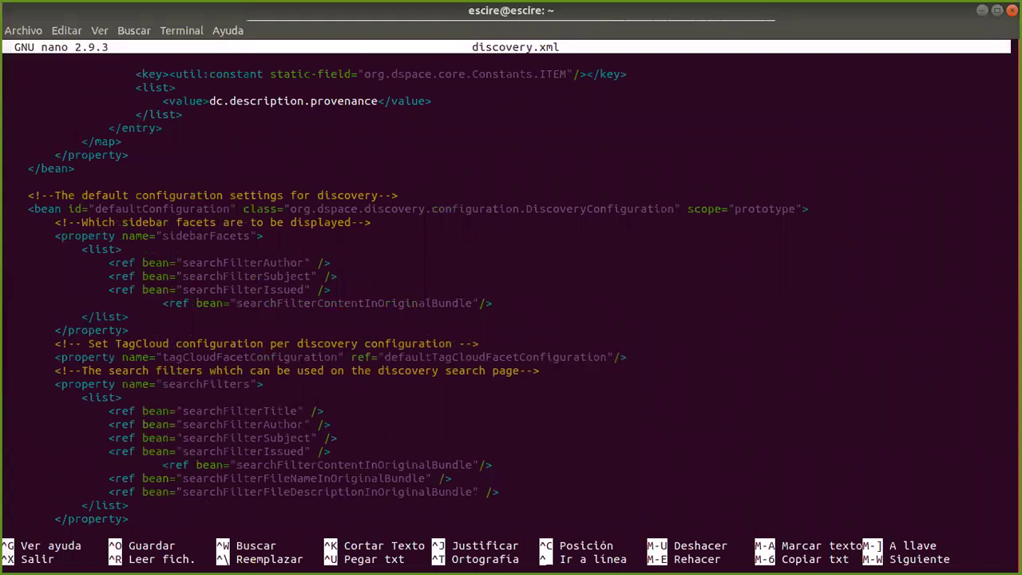
# Examine the default configuration's sidebarFacets property and the filter references in its list.
pyautogui.press('Up')
pyautogui.press('Up')
pyautogui.press('Up')
pyautogui.press('Up')
pyautogui.press('Up')
pyautogui.press('Up')
pyautogui.press('Up')
pyautogui.press('Up')
pyautogui.press('Up')
pyautogui.press('Up')
pyautogui.press('Up')
pyautogui.press('Right')
pyautogui.press('Right')
pyautogui.press('Right')
pyautogui.press('Right')
pyautogui.press('Right')
pyautogui.press('Right')
pyautogui.press('Right')
pyautogui.press('Right')
pyautogui.press('Right')
pyautogui.press('Right')
pyautogui.press('Right')
pyautogui.press('Right')
pyautogui.press('Right')
pyautogui.press('Right')
pyautogui.press('Right')
pyautogui.press('Right')
pyautogui.press('Right')
pyautogui.press('Right')
pyautogui.press('Right')
pyautogui.press('Right')
pyautogui.press('Right')
pyautogui.press('Right')
pyautogui.press('Right')
pyautogui.press('Right')
pyautogui.press('Right')
pyautogui.press('Right')
pyautogui.press('Right')
pyautogui.press('Right')
pyautogui.press('Right')
pyautogui.press('Down')
pyautogui.press('Down')
pyautogui.press('Down')
pyautogui.press('Left')
pyautogui.press('Left')
pyautogui.press('Left')
pyautogui.press('Left')
pyautogui.press('Left')
pyautogui.press('Down')
pyautogui.press('Down')
pyautogui.press('Down')
pyautogui.press('Up')
pyautogui.press('Up')
pyautogui.press('Up')
pyautogui.press('Left')
pyautogui.press('Left')
pyautogui.press('Left')
pyautogui.press('Left')
pyautogui.press('Left')
pyautogui.press('Left')
pyautogui.press('Left')
pyautogui.press('Left')
pyautogui.press('Left')
pyautogui.press('Left')
pyautogui.press('Left')
pyautogui.press('Left')
pyautogui.press('Left')
pyautogui.press('Left')
pyautogui.press('Left')
pyautogui.press('Left')
pyautogui.press('Left')
pyautogui.press('Left')
pyautogui.press('Left')
pyautogui.press('Left')
pyautogui.press('Left')
pyautogui.press('Left')
pyautogui.press('Left')
pyautogui.press('Left')
pyautogui.press('Left')
pyautogui.press('Left')
pyautogui.press('Up')
pyautogui.press('Down')
pyautogui.press('Down')
pyautogui.press('Down')
pyautogui.press('Down')
pyautogui.press('Down')
pyautogui.press('Up')
pyautogui.press('Up')
# Read down through the searchFilters list and the searchSortConfiguration property to the default filter queries.
pyautogui.press('Down')
pyautogui.press('Down')
pyautogui.press('Down')
pyautogui.press('Down')
pyautogui.press('Down')
pyautogui.press('Down')
pyautogui.press('Down')
pyautogui.press('Down')
pyautogui.press('Down')
pyautogui.press('Down')
pyautogui.press('Down')
pyautogui.press('Down')
pyautogui.press('Down')
pyautogui.press('Down')
pyautogui.press('Down')
pyautogui.press('Down')
pyautogui.press('Down')
pyautogui.press('Down')
pyautogui.press('Down')
pyautogui.press('Down')
pyautogui.press('Down')
pyautogui.press('Down')
pyautogui.press('Down')
pyautogui.press('Down')
pyautogui.press('Down')
pyautogui.press('Down')
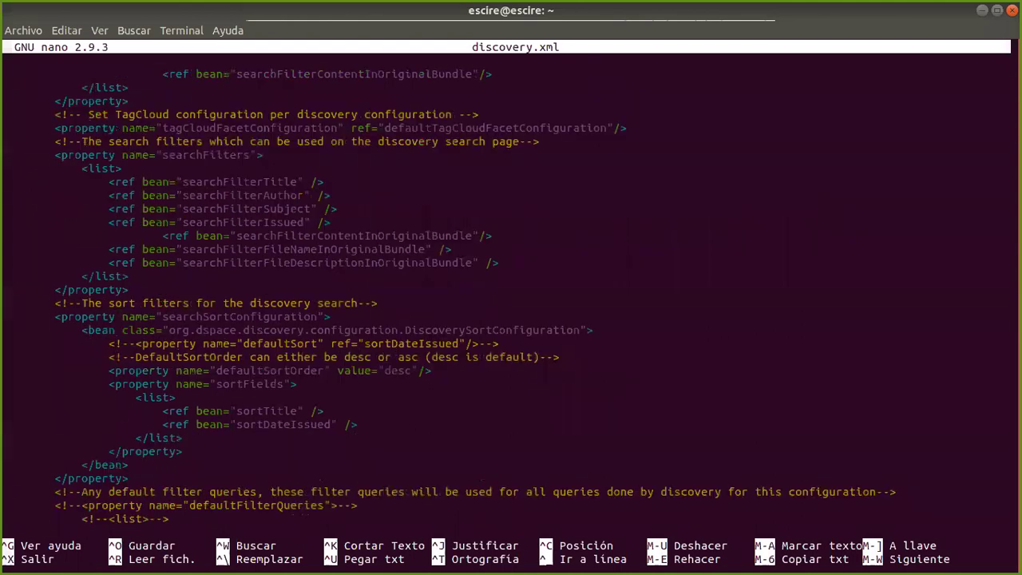
pyautogui.press('Down')
pyautogui.press('Down')
pyautogui.press('Down')
pyautogui.press('Down')
pyautogui.press('Down')
pyautogui.press('Down')
pyautogui.press('Down')
# Go back up to the opening list tag of the default configuration's sidebarFacets property.
pyautogui.press('Up')
pyautogui.press('Up')
pyautogui.press('Up')
pyautogui.press('Up')
pyautogui.press('Up')
pyautogui.press('Up')
pyautogui.press('Up')
pyautogui.press('Up')
pyautogui.press('Up')
pyautogui.press('Up')
pyautogui.press('Up')
pyautogui.press('Up')
pyautogui.press('Up')
pyautogui.press('Up')
pyautogui.press('Up')
pyautogui.press('Up')
pyautogui.press('Up')
pyautogui.press('Up')
pyautogui.press('Up')
pyautogui.press('Up')
pyautogui.press('Up')
pyautogui.press('Up')
pyautogui.press('Up')
pyautogui.press('Up')
pyautogui.press('Up')
pyautogui.press('Up')
pyautogui.press('Up')
pyautogui.press('Up')
pyautogui.press('Down')
pyautogui.press('Down')
pyautogui.press('Down')
pyautogui.press('Down')
pyautogui.press('Down')
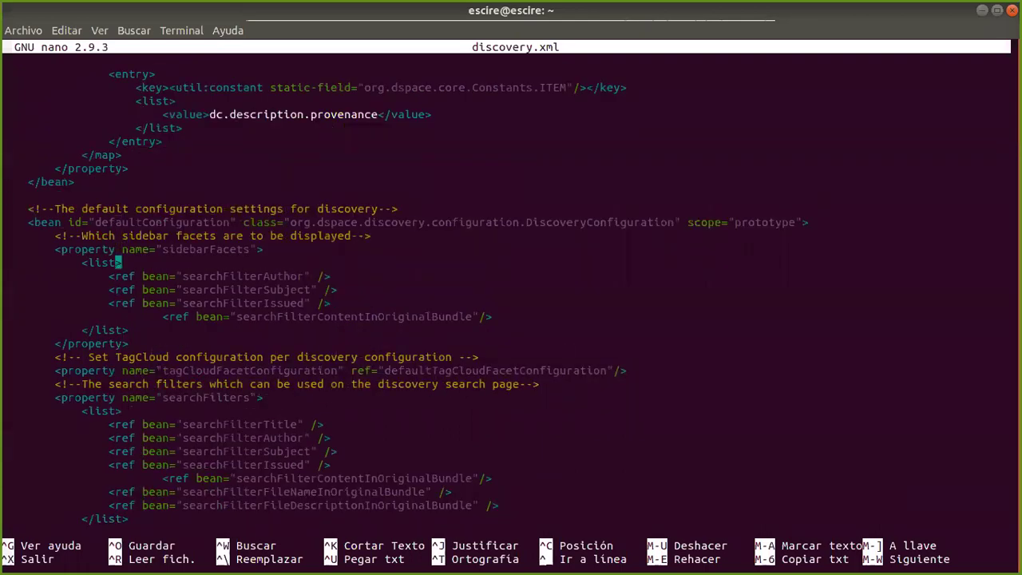
# Read down the default configuration from the sidebarFacets list through searchFilters to the searchSortConfiguration bean.
pyautogui.press('Down')
pyautogui.press('Down')
pyautogui.press('Down')
pyautogui.press('Down')
pyautogui.press('Down')
pyautogui.press('Down')
pyautogui.press('Down')
pyautogui.press('Down')
pyautogui.press('Down')
pyautogui.press('Down')
pyautogui.press('Down')
pyautogui.press('Down')
pyautogui.press('Down')
pyautogui.press('Down')
pyautogui.press('Down')
pyautogui.press('Down')
pyautogui.press('Down')
pyautogui.press('Down')
pyautogui.press('Down')
pyautogui.press('Down')
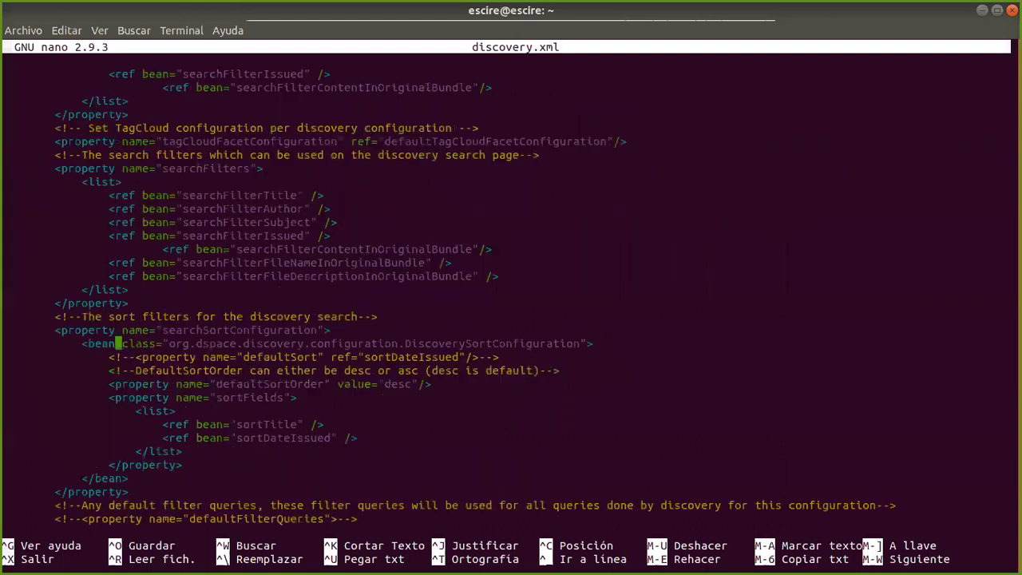
# Review the default configuration's recentSubmissionConfiguration, defaultRpp and hitHighlightingConfiguration properties.
pyautogui.press('Down')
pyautogui.press('Down')
pyautogui.press('Down')
pyautogui.press('Down')
pyautogui.press('Down')
pyautogui.press('Down')
pyautogui.press('Down')
pyautogui.press('Down')
pyautogui.press('Down')
pyautogui.press('Down')
pyautogui.press('Down')
pyautogui.press('Down')
pyautogui.press('Down')
pyautogui.press('Down')
pyautogui.press('Down')
pyautogui.press('Down')
pyautogui.press('Down')
pyautogui.press('Down')
pyautogui.press('Down')
pyautogui.press('Down')
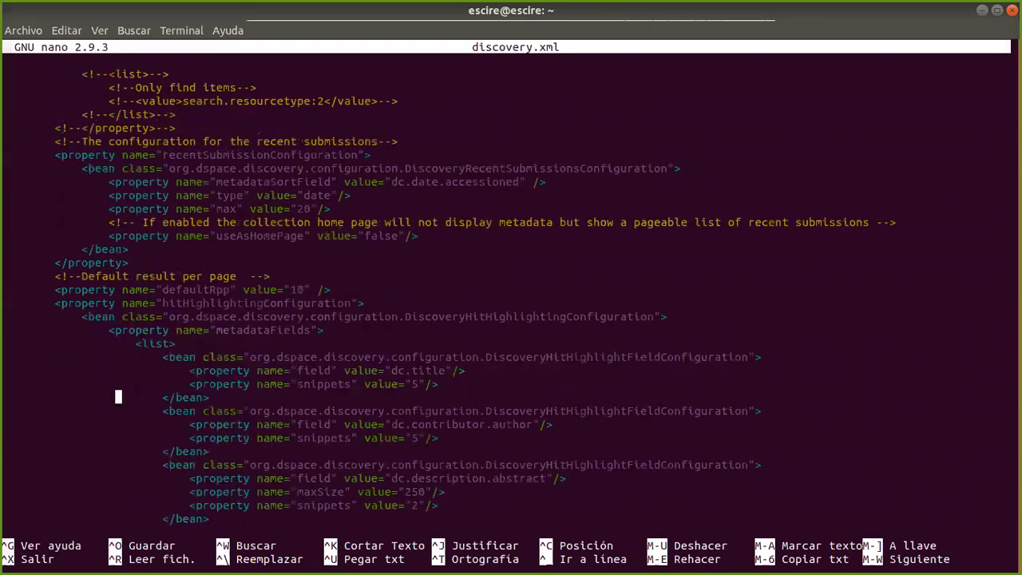
# Continue to the moreLikeThisConfiguration property and examine its similarityMetadataFields list.
pyautogui.press('Down')
pyautogui.press('Down')
pyautogui.press('Down')
pyautogui.press('Down')
pyautogui.press('Down')
pyautogui.press('Down')
pyautogui.press('Down')
pyautogui.press('Down')
pyautogui.press('Down')
pyautogui.press('Down')
pyautogui.press('Down')
pyautogui.press('Down')
pyautogui.press('Down')
pyautogui.press('Down')
pyautogui.press('Down')
pyautogui.press('Down')
pyautogui.press('Down')
pyautogui.press('Down')
pyautogui.press('Down')
pyautogui.press('Down')
pyautogui.press('Down')
pyautogui.press('Down')
pyautogui.press('Down')
pyautogui.press('Down')
pyautogui.press('Down')
pyautogui.press('Down')
pyautogui.press('Down')
pyautogui.press('Down')
pyautogui.press('Down')
pyautogui.press('Down')
pyautogui.press('Down')
pyautogui.press('Down')
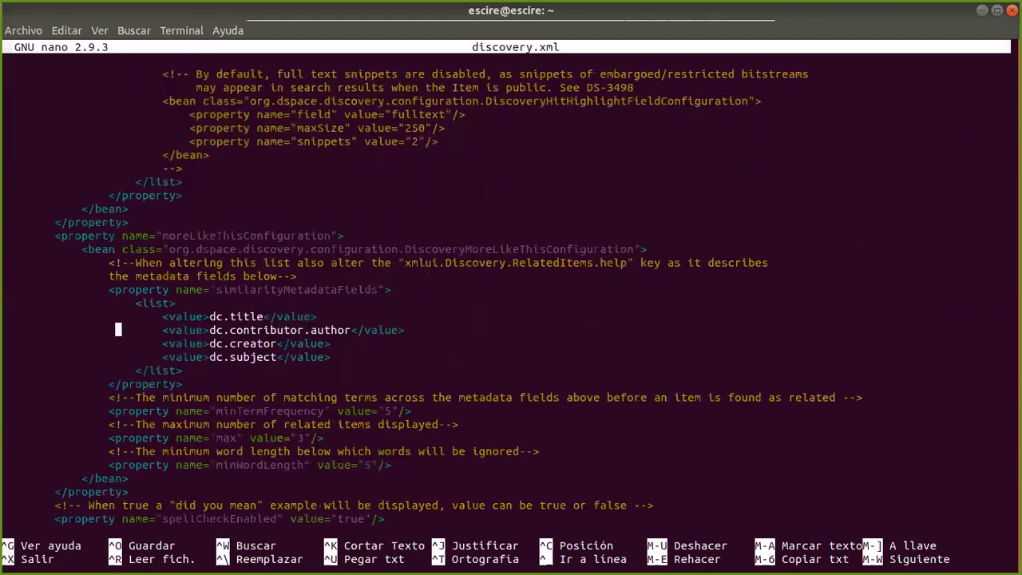
# Read on to the homepage configuration's search filters, sort fields and recent submissions limit.
pyautogui.press('Down')
pyautogui.press('Down')
pyautogui.press('Down')
pyautogui.press('Down')
pyautogui.press('Down')
pyautogui.press('Down')
pyautogui.press('Down')
pyautogui.press('Down')
pyautogui.press('Down')
pyautogui.press('Down')
pyautogui.press('Down')
pyautogui.press('Down')
pyautogui.press('Down')
pyautogui.press('Down')
pyautogui.press('Down')
pyautogui.press('Down')
pyautogui.press('Down')
pyautogui.press('Down')
pyautogui.press('Down')
pyautogui.press('Down')
pyautogui.press('Down')
pyautogui.press('Down')
pyautogui.press('Down')
pyautogui.press('Down')
pyautogui.press('Down')
pyautogui.press('Down')
pyautogui.press('Down')
pyautogui.press('Down')
pyautogui.press('Down')
pyautogui.press('Down')
pyautogui.press('Down')
pyautogui.press('Down')
pyautogui.press('Down')
pyautogui.press('Down')
pyautogui.press('Down')
pyautogui.press('Down')
pyautogui.press('Down')
pyautogui.press('Down')
pyautogui.press('Down')
pyautogui.press('Down')
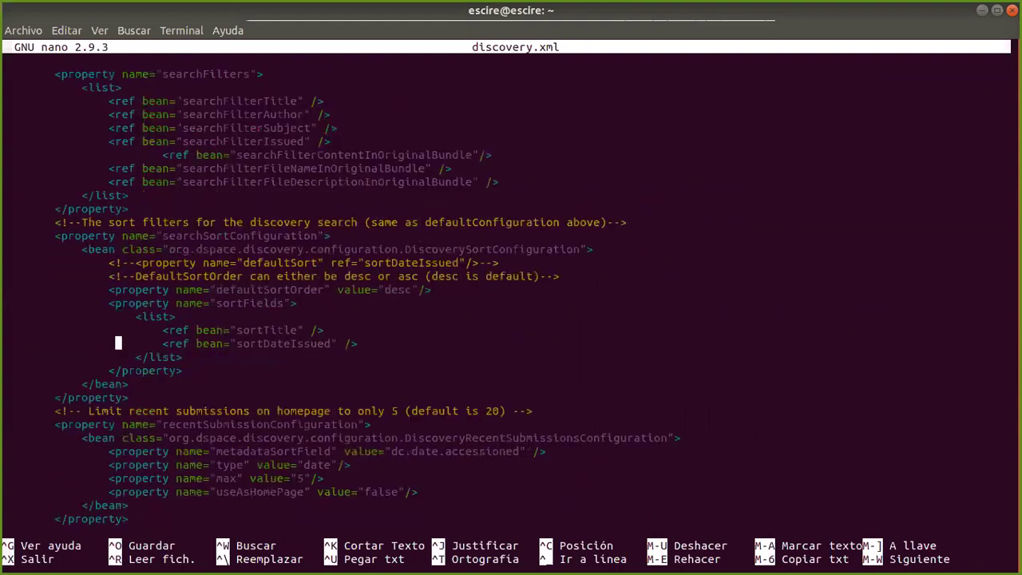
# Read past the homepage configuration's hit highlighting settings to the homepage and default TagCloud facet configuration beans.
pyautogui.press('Down')
pyautogui.press('Down')
pyautogui.press('Down')
pyautogui.press('Down')
pyautogui.press('Down')
pyautogui.press('Down')
pyautogui.press('Down')
pyautogui.press('Down')
pyautogui.press('Down')
pyautogui.press('Down')
pyautogui.press('Down')
pyautogui.press('Down')
pyautogui.press('Down')
pyautogui.press('Down')
pyautogui.press('Down')
pyautogui.press('Down')
pyautogui.press('Down')
pyautogui.press('Down')
pyautogui.press('Down')
pyautogui.press('Down')
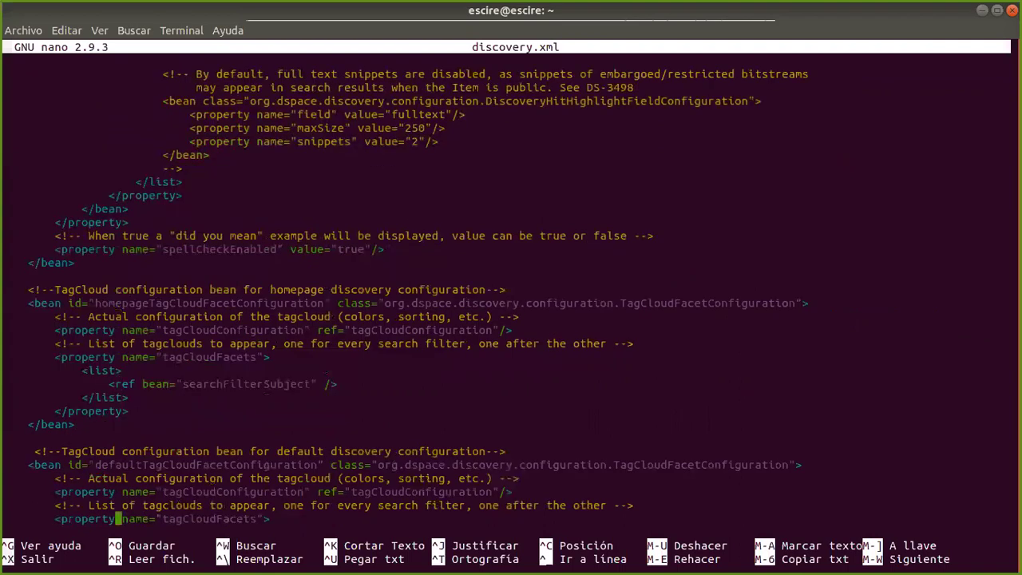
# Examine the display, letter case, color and font size options in the tagCloudConfiguration bean.
pyautogui.press('Up')
pyautogui.press('Up')
pyautogui.press('Up')
pyautogui.press('Up')
pyautogui.press('Up')
pyautogui.press('Up')
pyautogui.press('Up')
pyautogui.press('Up')
pyautogui.press('Up')
pyautogui.press('Up')
pyautogui.press('Up')
pyautogui.press('Up')
pyautogui.press('Up')
pyautogui.press('Up')
pyautogui.press('Up')
pyautogui.press('Up')
pyautogui.press('Up')
pyautogui.press('Up')
pyautogui.press('Up')
pyautogui.press('Up')
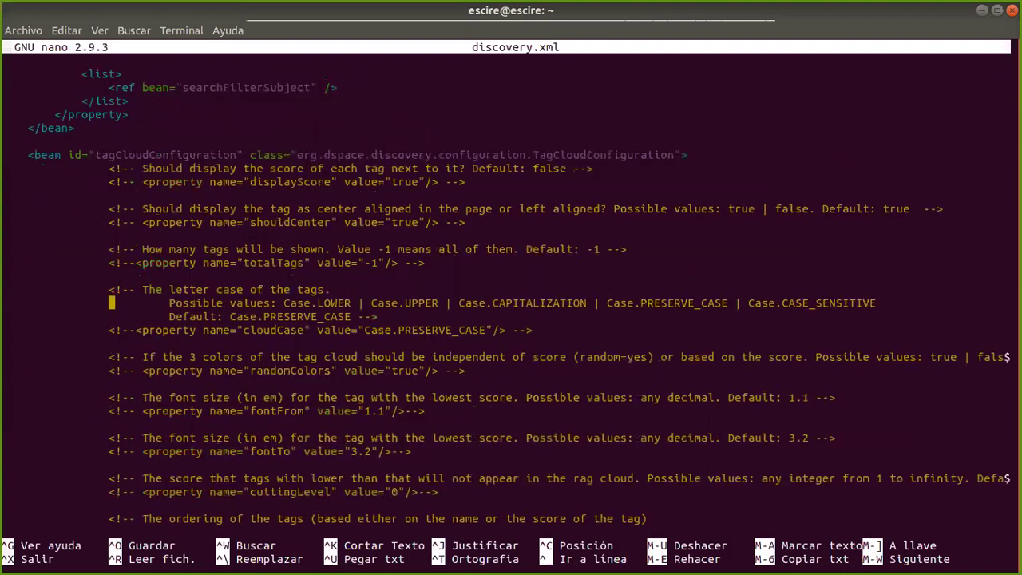
# Return from the tagCloudConfiguration bean to the homepage configuration's TagCloud property and search filters.
pyautogui.press('Up')
pyautogui.press('Up')
pyautogui.press('Up')
pyautogui.press('Up')
pyautogui.press('Up')
pyautogui.press('Up')
pyautogui.press('Up')
pyautogui.press('Up')
pyautogui.press('Up')
pyautogui.press('Up')
pyautogui.press('Up')
pyautogui.press('Up')
pyautogui.press('Up')
pyautogui.press('Up')
pyautogui.press('Up')
pyautogui.press('Up')
pyautogui.press('Up')
pyautogui.press('Up')
pyautogui.press('Up')
pyautogui.press('Up')
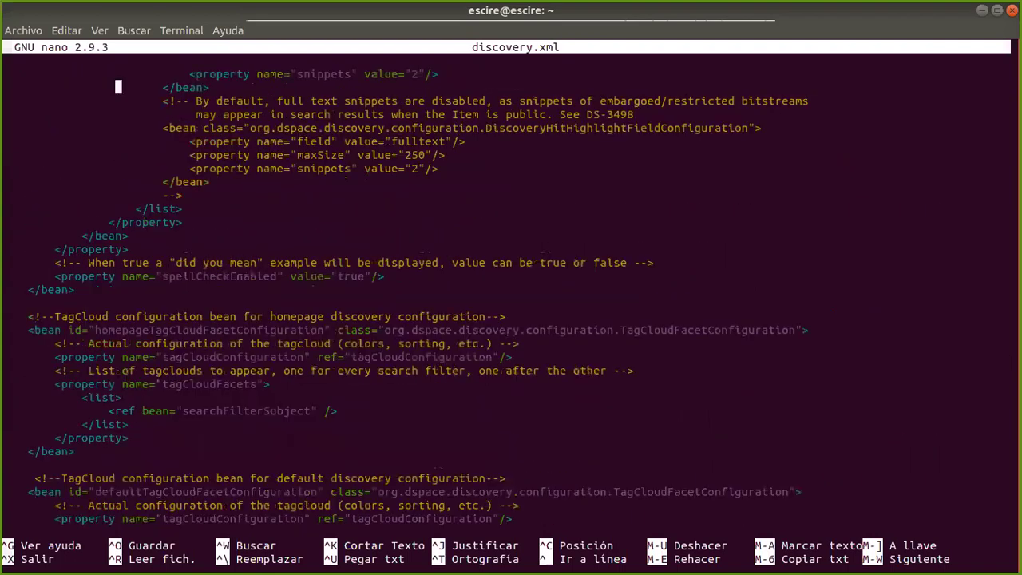
pyautogui.press('Up')
pyautogui.press('Up')
pyautogui.press('Up')
pyautogui.press('Up')
pyautogui.press('Up')
pyautogui.press('Up')
pyautogui.press('Up')
pyautogui.press('Up')
pyautogui.press('Up')
pyautogui.press('Up')
pyautogui.press('Up')
pyautogui.press('Up')
pyautogui.press('Up')
pyautogui.press('Up')
pyautogui.press('Up')
pyautogui.press('Up')
pyautogui.press('Up')
pyautogui.press('Up')
pyautogui.press('Up')
pyautogui.press('Up')
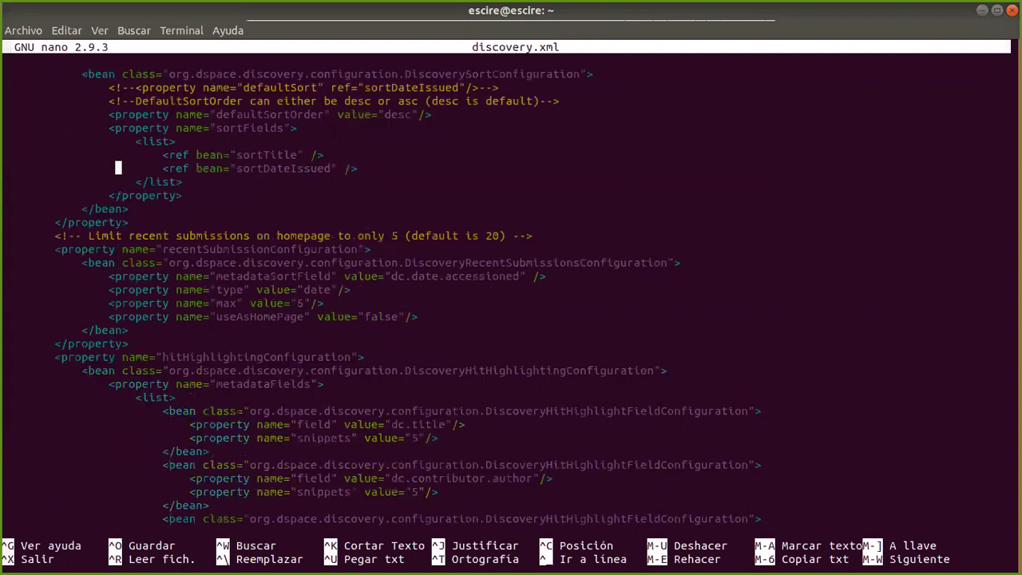
pyautogui.press('Up')
pyautogui.press('Up')
pyautogui.press('Up')
pyautogui.press('Up')
pyautogui.press('Up')
pyautogui.press('Up')
pyautogui.press('Up')
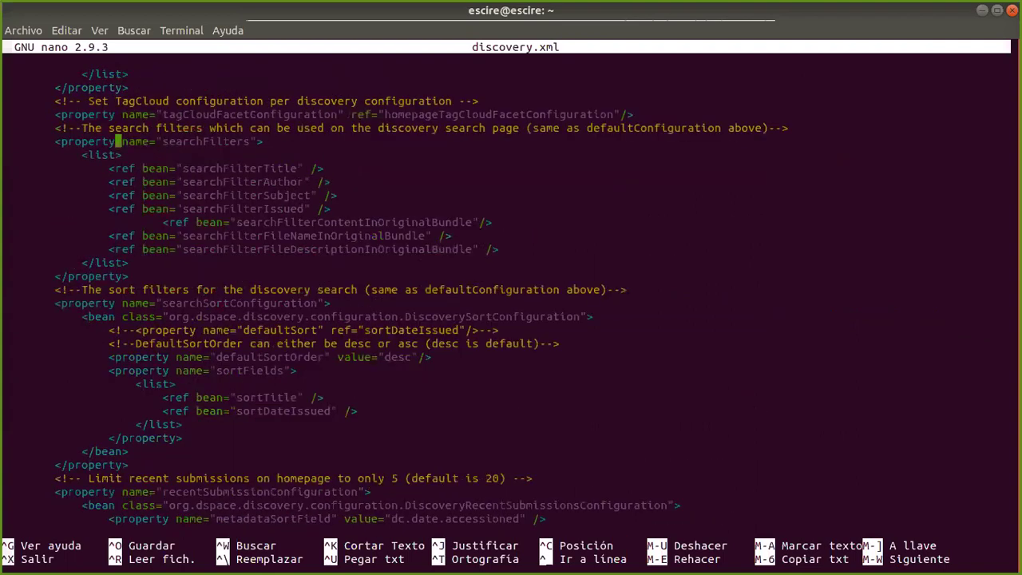
# Examine the homepage configuration's tagCloudFacetConfiguration reference and the comment introducing its search filters.
pyautogui.press('Up')
pyautogui.press('Right')
pyautogui.press('Right')
pyautogui.press('Right')
pyautogui.press('Right')
pyautogui.press('Right')
pyautogui.press('Right')
pyautogui.press('Right')
pyautogui.press('Right')
pyautogui.press('Right')
pyautogui.press('Right')
pyautogui.press('Right')
pyautogui.press('Right')
pyautogui.press('Right')
pyautogui.press('Right')
pyautogui.press('Right')
pyautogui.press('Right')
pyautogui.press('Right')
pyautogui.press('Right')
pyautogui.press('Right')
pyautogui.press('Right')
pyautogui.press('Right')
pyautogui.press('Right')
pyautogui.press('Right')
pyautogui.press('Right')
pyautogui.press('Right')
pyautogui.press('Right')
pyautogui.press('Right')
pyautogui.press('Right')
pyautogui.press('Right')
pyautogui.press('Right')
pyautogui.press('Right')
pyautogui.press('Right')
pyautogui.press('Right')
pyautogui.press('Right')
pyautogui.press('Right')
pyautogui.press('Right')
pyautogui.press('Right')
pyautogui.press('Right')
pyautogui.press('Right')
pyautogui.press('Right')
pyautogui.press('Right')
# Review the homepage configuration's search filters, sorting and recent submissions through to the full text snippet comment in its hit highlighting settings.
pyautogui.press('Down')
pyautogui.press('Down')
pyautogui.press('Down')
pyautogui.press('Down')
pyautogui.press('Up')
pyautogui.press('Down')
pyautogui.press('Down')
pyautogui.press('Down')
pyautogui.press('Down')
pyautogui.press('Up')
pyautogui.press('Down')
pyautogui.press('Down')
pyautogui.press('Down')
pyautogui.press('Down')
pyautogui.press('Down')
pyautogui.press('Down')
pyautogui.press('Down')
pyautogui.press('Down')
pyautogui.press('Down')
pyautogui.press('Down')
pyautogui.press('Down')
pyautogui.press('Down')
pyautogui.press('Down')
pyautogui.press('Down')
pyautogui.press('Down')
pyautogui.press('Down')
pyautogui.press('Down')
pyautogui.press('Down')
pyautogui.press('Down')
pyautogui.press('Down')
pyautogui.press('Down')
pyautogui.press('Down')
pyautogui.press('Down')
pyautogui.press('Down')
pyautogui.press('Down')
pyautogui.press('Down')
pyautogui.press('Down')
pyautogui.press('Down')
pyautogui.press('Down')
pyautogui.press('Down')
pyautogui.press('Down')
pyautogui.press('Down')
pyautogui.press('Down')
pyautogui.press('Down')
pyautogui.press('Down')
pyautogui.press('Down')
pyautogui.press('Down')
pyautogui.press('Down')
pyautogui.press('Down')
pyautogui.press('Down')
pyautogui.press('Down')
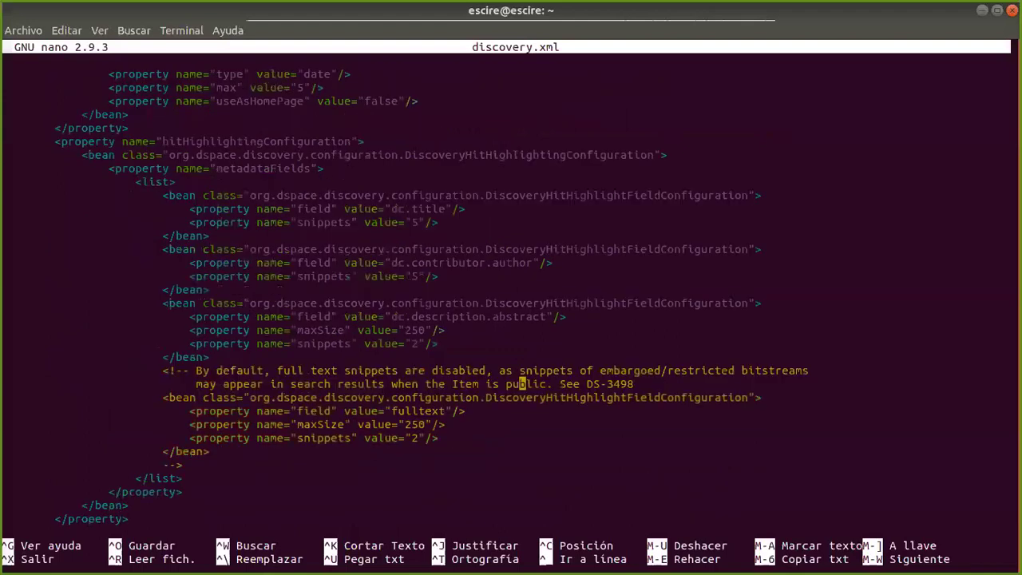
# Read on past the spellCheckEnabled property to the homepageTagCloudFacetConfiguration bean and its tagCloudFacets list.
pyautogui.press('Down')
pyautogui.press('Down')
pyautogui.press('Down')
pyautogui.press('Down')
pyautogui.press('Down')
pyautogui.press('Down')
pyautogui.press('Down')
pyautogui.press('Down')
pyautogui.press('Down')
pyautogui.press('Down')
pyautogui.press('Down')
pyautogui.press('Down')
pyautogui.press('Down')
pyautogui.press('Down')
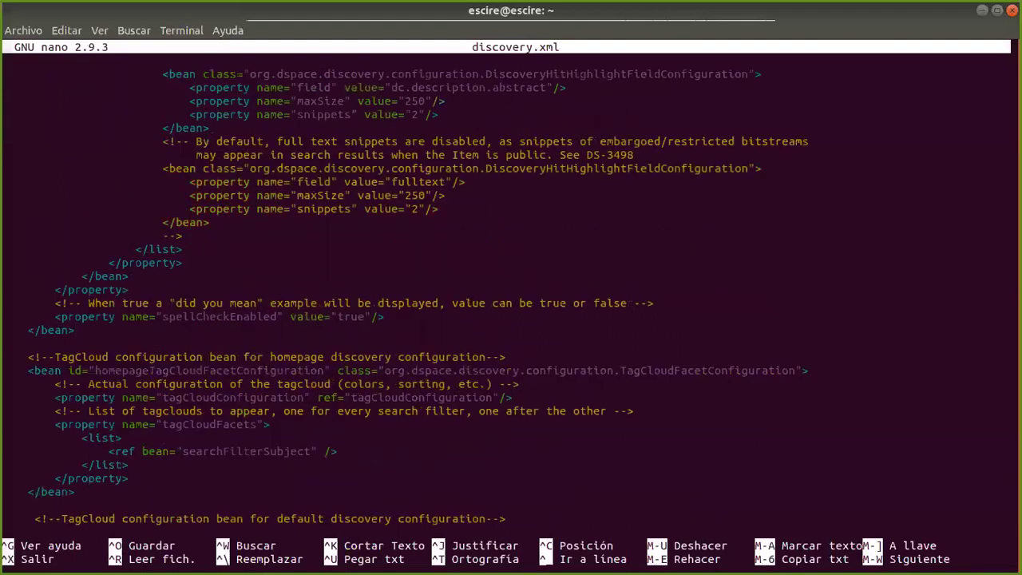
# Read through the homepage and default TagCloud facet configuration beans down to the opening of the tagCloudConfiguration bean.
pyautogui.press('Down')
pyautogui.press('Down')
pyautogui.press('Up')
pyautogui.press('Down')
pyautogui.press('Down')
pyautogui.press('Down')
pyautogui.press('Down')
pyautogui.press('Down')
pyautogui.press('Down')
pyautogui.press('Down')
pyautogui.press('Down')
pyautogui.press('Down')
pyautogui.press('Down')
pyautogui.press('Down')
pyautogui.press('Down')
pyautogui.press('Down')
pyautogui.press('Down')
pyautogui.press('Down')
pyautogui.press('Down')
pyautogui.press('Down')
pyautogui.press('Down')
pyautogui.press('Down')
pyautogui.press('Down')
pyautogui.press('Down')
pyautogui.press('Down')
pyautogui.press('Down')
pyautogui.press('Down')
pyautogui.press('Down')
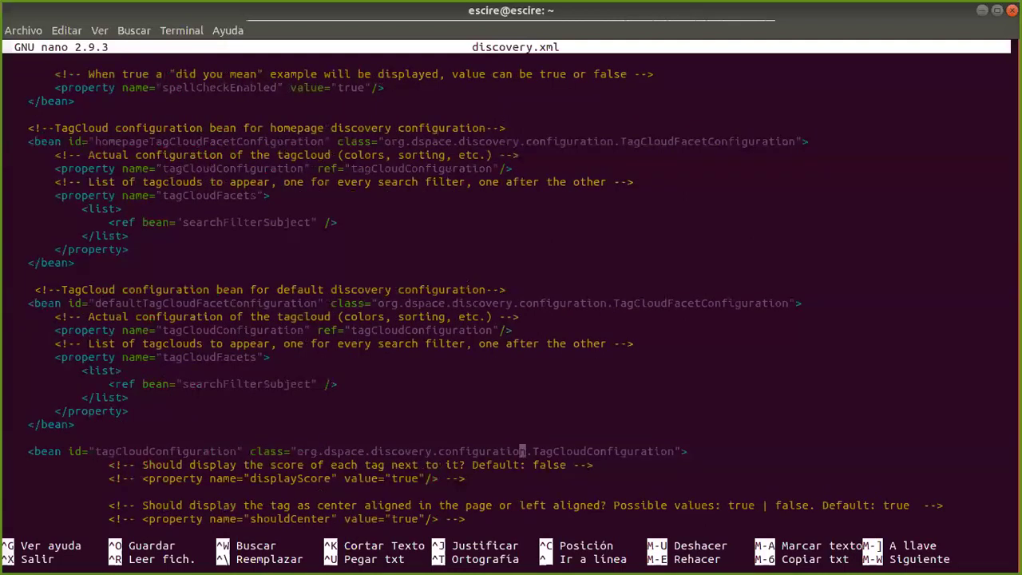
# Examine the tagCloudConfiguration bean's display options, from displayScore and shouldCenter through to cuttingLevel.
pyautogui.press('Down')
pyautogui.press('Down')
pyautogui.press('Down')
pyautogui.press('Down')
pyautogui.press('Down')
pyautogui.press('Down')
pyautogui.press('Down')
pyautogui.press('Down')
pyautogui.press('Down')
pyautogui.press('Down')
pyautogui.press('Down')
pyautogui.press('Down')
pyautogui.press('Down')
pyautogui.press('Down')
pyautogui.press('Down')
pyautogui.press('Down')
pyautogui.press('Down')
pyautogui.press('Down')
pyautogui.press('Down')
pyautogui.press('Down')
pyautogui.press('Down')
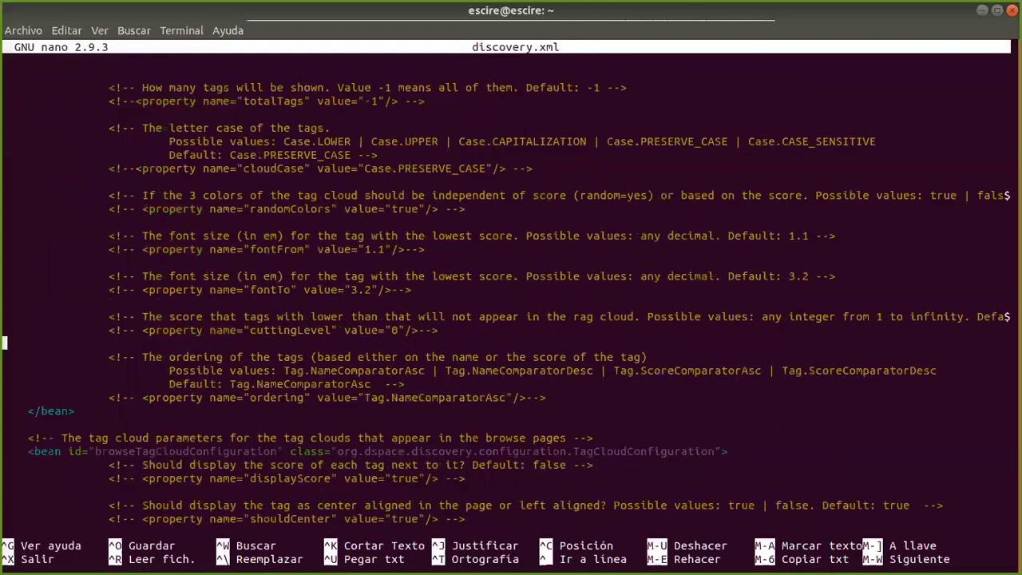
# Go back up from cuttingLevel to recheck the tag cloud's font size, color and letter case options.
pyautogui.press('Up')
pyautogui.press('Up')
pyautogui.press('Up')
pyautogui.press('Up')
pyautogui.press('Up')
pyautogui.press('Up')
pyautogui.press('Up')
pyautogui.press('Up')
pyautogui.press('Up')
pyautogui.press('Up')
# Read on past the tag ordering options into the browseTagCloudConfiguration bean, as far as its cloudCase property.
pyautogui.press('Down')
pyautogui.press('Down')
pyautogui.press('Down')
pyautogui.press('Down')
pyautogui.press('Down')
pyautogui.press('Down')
pyautogui.press('Down')
pyautogui.press('Down')
pyautogui.press('Down')
pyautogui.press('Down')
pyautogui.press('Down')
pyautogui.press('Down')
pyautogui.press('Down')
pyautogui.press('Down')
pyautogui.press('Down')
pyautogui.press('Down')
pyautogui.press('Down')
pyautogui.press('Down')
pyautogui.press('Down')
pyautogui.press('Down')
pyautogui.press('Down')
pyautogui.press('Down')
pyautogui.press('Down')
pyautogui.press('Down')
pyautogui.press('Down')
pyautogui.press('Down')
pyautogui.press('Down')
pyautogui.press('Down')
pyautogui.press('Down')
pyautogui.press('Down')
pyautogui.press('Down')
pyautogui.press('Down')
pyautogui.press('Down')
pyautogui.press('Down')
pyautogui.press('Down')
pyautogui.press('Down')
pyautogui.press('Down')
pyautogui.press('Down')
pyautogui.press('Down')
pyautogui.press('Down')
pyautogui.press('Down')
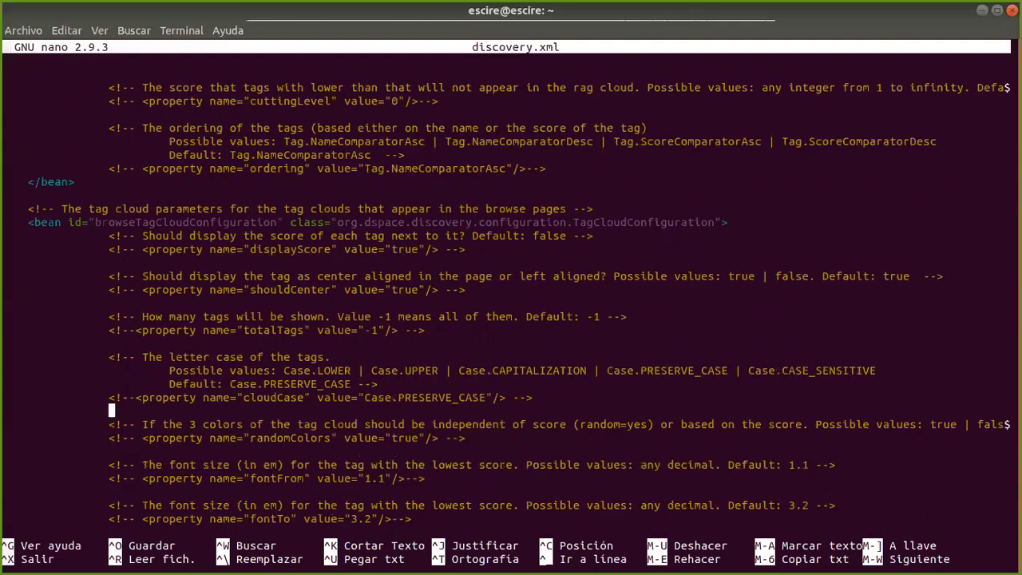
# Review the remaining browse page tag cloud parameters through to the start of the search filter configuration beans.
pyautogui.press('Down')
pyautogui.press('Down')
pyautogui.press('Down')
pyautogui.press('Down')
pyautogui.press('Down')
pyautogui.press('Down')
pyautogui.press('Down')
pyautogui.press('Down')
pyautogui.press('Down')
pyautogui.press('Down')
pyautogui.press('Down')
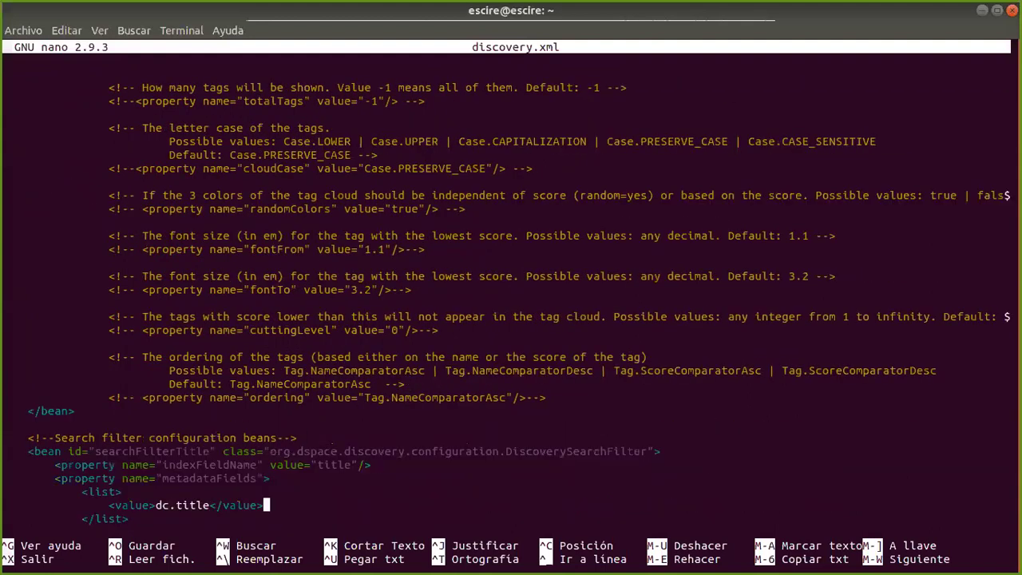
# Return to the searchFilterTitle bean and examine its index field name and metadata fields.
pyautogui.press('Up')
pyautogui.press('Up')
pyautogui.press('Up')
pyautogui.press('Up')
pyautogui.press('Up')
pyautogui.press('Up')
pyautogui.press('Up')
pyautogui.press('Up')
pyautogui.press('Up')
pyautogui.press('Up')
pyautogui.press('Up')
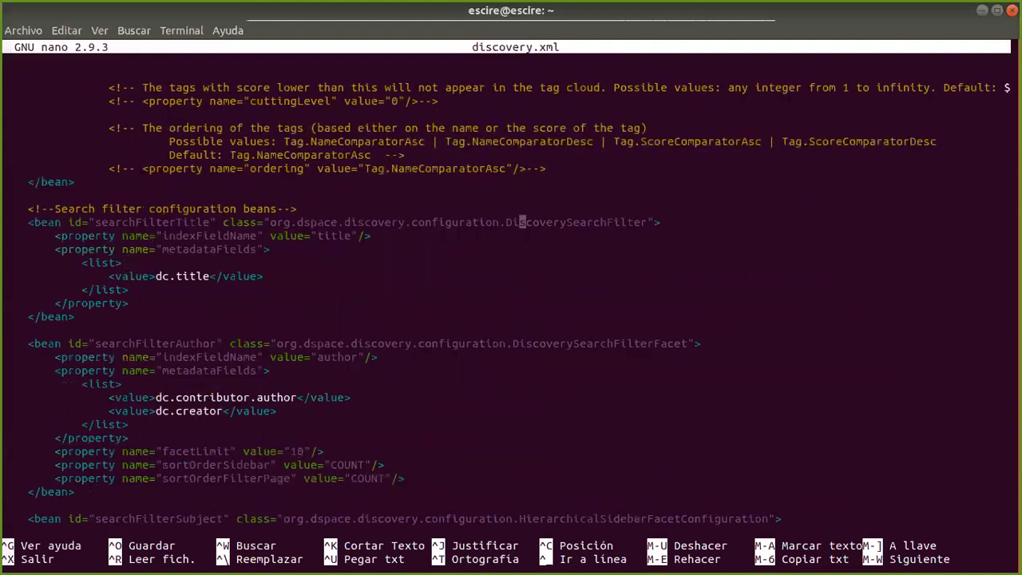
# Highlight the searchFilterTitle bean's id at the start of the search filter configuration beans.
pyautogui.press('Down')
pyautogui.press('Up')
pyautogui.press('Up')
pyautogui.press('Left')
pyautogui.press('Left')
pyautogui.press('Left')
pyautogui.press('Left')
pyautogui.press('Left')
pyautogui.press('Left')
pyautogui.press('Left')
pyautogui.press('Left')
pyautogui.press('Left')
pyautogui.press('Left')
pyautogui.press('Left')
pyautogui.press('Left')
pyautogui.press('Left')
pyautogui.press('Left')
pyautogui.press('Left')
pyautogui.press('Left')
pyautogui.press('Left')
pyautogui.press('Left')
pyautogui.press('Left')
pyautogui.press('Left')
pyautogui.press('Left')
pyautogui.press('Left')
pyautogui.press('Left')
pyautogui.press('Left')
pyautogui.press('Left')
pyautogui.press('Left')
pyautogui.press('Left')
pyautogui.press('Left')
pyautogui.press('Left')
pyautogui.press('Left')
pyautogui.press('Right')
pyautogui.hotkey('shift', 'Right')
pyautogui.hotkey('shift', 'Right')
pyautogui.hotkey('shift', 'Right')
pyautogui.hotkey('shift', 'Right')
pyautogui.hotkey('shift', 'Right')
pyautogui.hotkey('shift', 'Right')
pyautogui.hotkey('shift', 'Right')
pyautogui.hotkey('shift', 'Right')
pyautogui.hotkey('shift', 'Right')
pyautogui.hotkey('shift', 'Right')
pyautogui.hotkey('shift', 'Right')
pyautogui.hotkey('shift', 'Right')
pyautogui.hotkey('shift', 'Right')
pyautogui.hotkey('shift', 'Right')
pyautogui.hotkey('shift', 'Right')
pyautogui.hotkey('shift', 'Right')
pyautogui.hotkey('shift', 'Right')
pyautogui.hotkey('shift', 'Right')
pyautogui.hotkey('shift', 'Right')
pyautogui.hotkey('shift', 'Right')
pyautogui.hotkey('shift', 'Left')
pyautogui.hotkey('shift', 'Left')
pyautogui.click(272, 222)
pyautogui.press('Left')
pyautogui.press('Left')
pyautogui.press('Left')
pyautogui.press('Left')
pyautogui.press('Left')
pyautogui.press('Left')
pyautogui.press('Left')
pyautogui.press('Left')
pyautogui.press('Left')
pyautogui.press('Left')
pyautogui.press('Left')
pyautogui.press('Left')
pyautogui.press('Left')
pyautogui.press('Left')
pyautogui.press('Left')
pyautogui.press('Left')
pyautogui.press('Left')
pyautogui.press('Left')
pyautogui.press('Left')
pyautogui.press('Left')
pyautogui.press('Left')
pyautogui.hotkey('shift', 'Right')
pyautogui.hotkey('shift', 'Right')
pyautogui.hotkey('shift', 'Right')
pyautogui.hotkey('shift', 'Right')
pyautogui.hotkey('shift', 'Right')
pyautogui.hotkey('shift', 'Right')
pyautogui.hotkey('shift', 'Right')
pyautogui.hotkey('shift', 'Right')
pyautogui.hotkey('shift', 'Right')
pyautogui.hotkey('shift', 'Right')
pyautogui.hotkey('shift', 'Right')
pyautogui.hotkey('shift', 'Right')
pyautogui.hotkey('shift', 'Right')
pyautogui.hotkey('shift', 'Right')
pyautogui.hotkey('shift', 'Right')
pyautogui.hotkey('shift', 'Right')
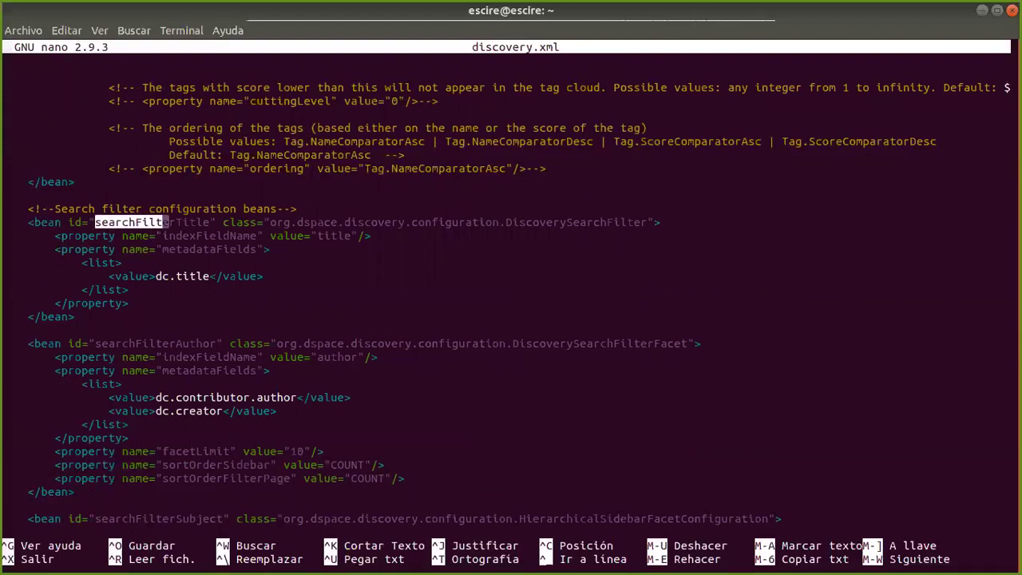
# Move on to the author search filter bean and highlight its id, searchFilterAuthor.
pyautogui.press('Down')
pyautogui.press('Down')
pyautogui.press('Down')
pyautogui.press('Down')
pyautogui.press('Down')
pyautogui.press('Down')
pyautogui.press('Down')
pyautogui.press('Down')
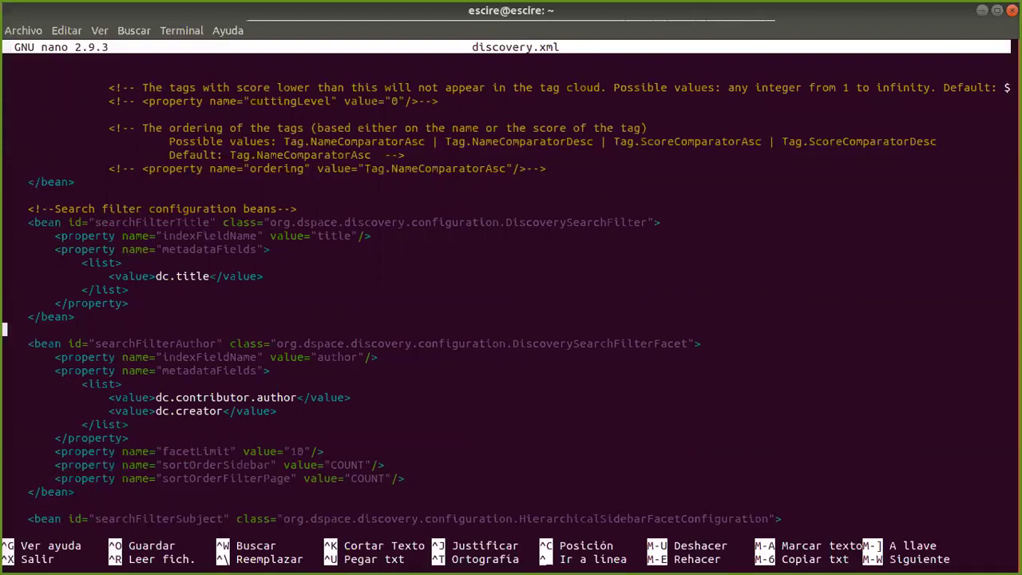
pyautogui.press('Left')
pyautogui.press('Left')
pyautogui.press('Left')
pyautogui.press('Left')
pyautogui.press('Left')
pyautogui.press('Left')
pyautogui.press('Left')
pyautogui.press('Left')
pyautogui.press('Left')
pyautogui.press('Left')
pyautogui.press('Left')
pyautogui.press('Left')
pyautogui.press('Left')
pyautogui.press('Left')
pyautogui.press('Left')
pyautogui.hotkey('shift', 'Right')
pyautogui.hotkey('shift', 'Right')
pyautogui.hotkey('shift', 'Right')
pyautogui.hotkey('shift', 'Right')
pyautogui.hotkey('shift', 'Right')
pyautogui.hotkey('shift', 'Right')
pyautogui.hotkey('shift', 'Right')
pyautogui.hotkey('shift', 'Right')
pyautogui.hotkey('shift', 'Right')
pyautogui.hotkey('shift', 'Right')
pyautogui.hotkey('shift', 'Right')
pyautogui.hotkey('shift', 'Right')
pyautogui.hotkey('shift', 'Right')
pyautogui.hotkey('shift', 'Right')
pyautogui.hotkey('shift', 'Right')
pyautogui.hotkey('shift', 'Right')
pyautogui.hotkey('shift', 'Right')
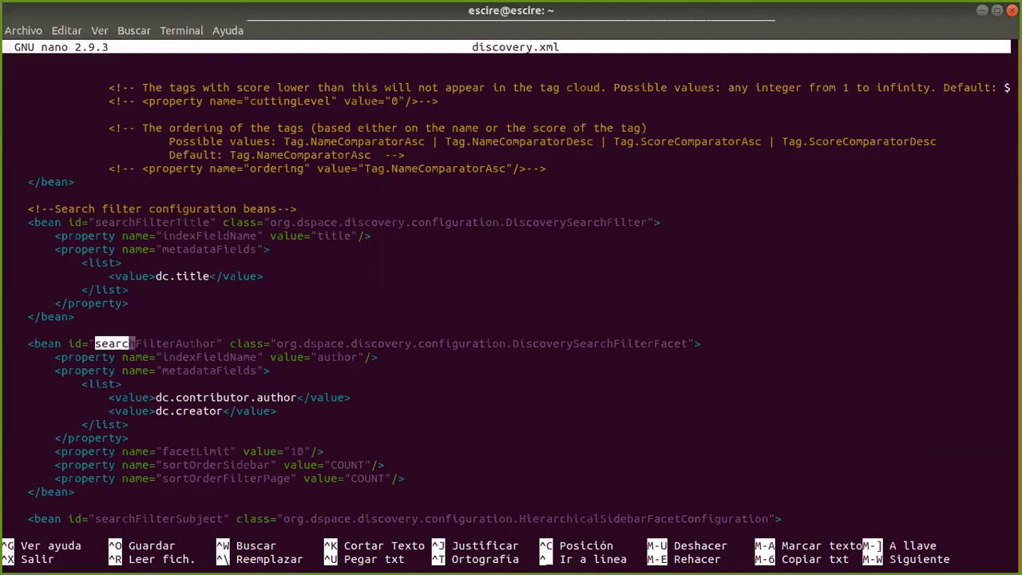
pyautogui.hotkey('alt', '6')
# Read through the searchFilterAuthor bean's metadata fields, facet limit and sort orders, as far as the searchFilterSubject bean.
pyautogui.press('Down')
pyautogui.press('Down')
pyautogui.press('Down')
pyautogui.press('Down')
pyautogui.press('Down')
pyautogui.press('Down')
pyautogui.press('Down')
pyautogui.press('Down')
pyautogui.press('Down')
pyautogui.press('Down')
pyautogui.press('Down')
pyautogui.press('Down')
pyautogui.press('Down')
pyautogui.press('Down')
pyautogui.press('Down')
pyautogui.press('Down')
pyautogui.press('Down')
pyautogui.press('Down')
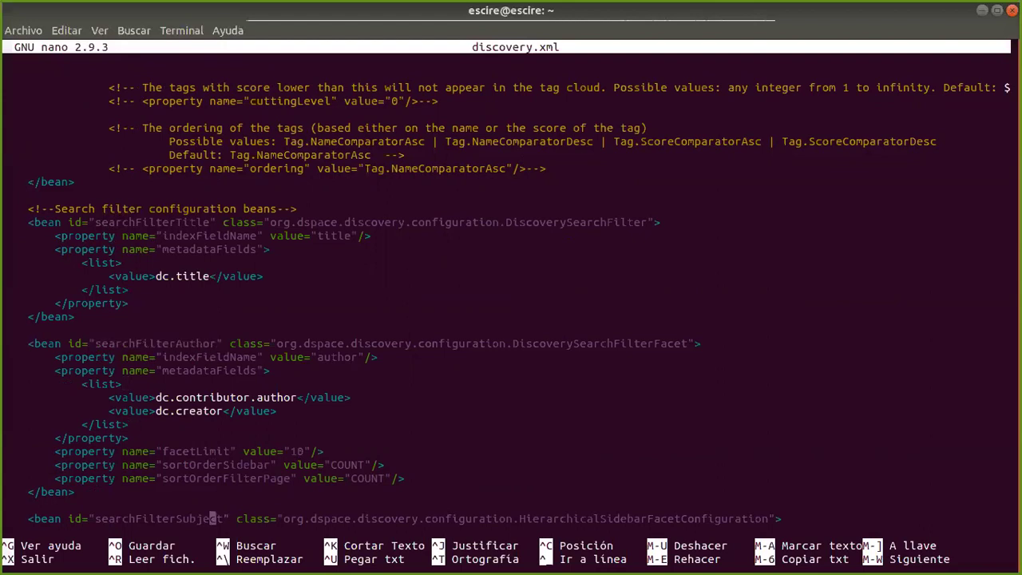
pyautogui.press('Up')
pyautogui.press('Up')
pyautogui.press('Up')
pyautogui.press('Up')
pyautogui.press('Up')
pyautogui.press('Right')
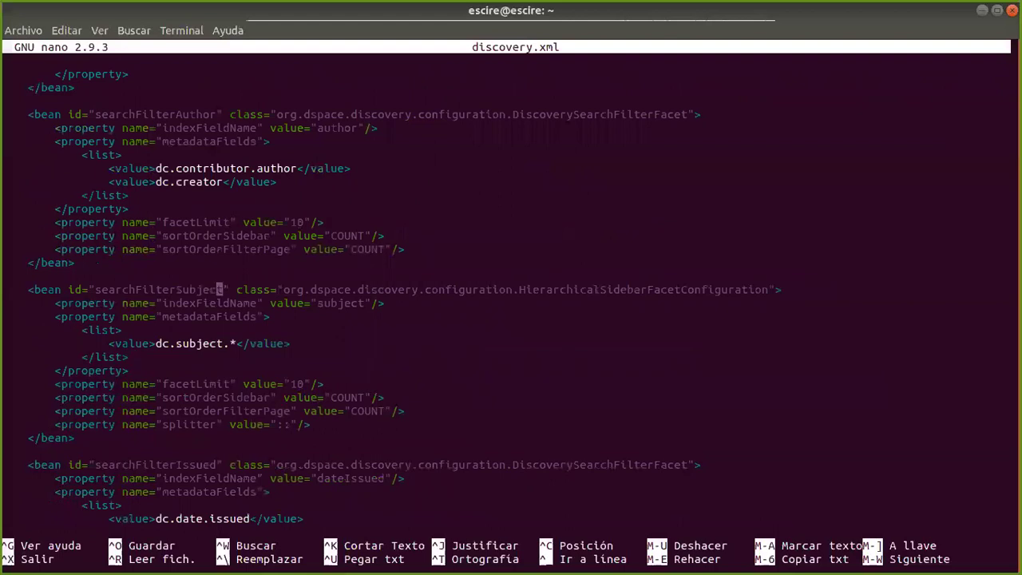
# Read through the searchFilterSubject bean's metadata fields, facet limit, sort orders and splitter, and on through the searchFilterIssued bean.
pyautogui.press('Left')
pyautogui.press('Left')
pyautogui.press('Left')
pyautogui.press('Left')
pyautogui.press('Left')
pyautogui.press('Left')
pyautogui.press('Left')
pyautogui.press('Left')
pyautogui.press('Left')
pyautogui.press('Left')
pyautogui.press('Left')
pyautogui.press('Left')
pyautogui.press('Left')
pyautogui.press('Left')
pyautogui.press('Down')
pyautogui.press('Down')
pyautogui.press('Down')
pyautogui.press('Down')
pyautogui.press('Down')
pyautogui.press('Down')
pyautogui.press('Down')
pyautogui.press('Down')
pyautogui.press('Down')
pyautogui.press('Down')
pyautogui.press('Down')
pyautogui.press('Down')
pyautogui.press('Down')
pyautogui.press('Down')
pyautogui.press('Down')
pyautogui.press('Down')
pyautogui.press('Down')
pyautogui.press('Down')
pyautogui.press('Down')
# Highlight and copy the dc.date.issued metadata value in the searchFilterIssued bean.
pyautogui.press('Up')
pyautogui.press('Up')
pyautogui.press('Up')
pyautogui.press('Right')
pyautogui.press('Right')
pyautogui.press('Right')
pyautogui.press('Right')
pyautogui.press('Right')
pyautogui.press('Right')
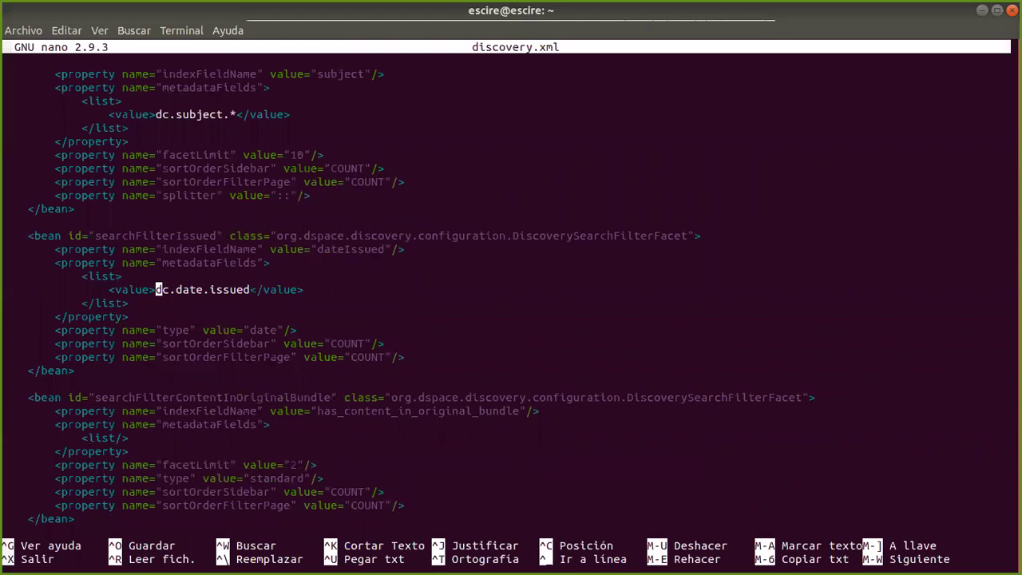
pyautogui.hotkey('shift', 'Right')
pyautogui.hotkey('shift', 'Right')
pyautogui.hotkey('shift', 'Right')
pyautogui.hotkey('shift', 'Right')
pyautogui.hotkey('shift', 'Right')
pyautogui.hotkey('shift', 'Right')
pyautogui.hotkey('shift', 'Right')
pyautogui.hotkey('shift', 'Right')
pyautogui.hotkey('shift', 'Right')
pyautogui.hotkey('shift', 'Right')
pyautogui.hotkey('shift', 'Right')
pyautogui.hotkey('shift', 'Right')
pyautogui.hotkey('shift', 'Right')
pyautogui.hotkey('shift', 'Right')
pyautogui.hotkey('alt', '6')
# Look back over the searchFilterSubject bean's properties from its splitter up to its metadata fields.
pyautogui.press('Up')
pyautogui.press('Up')
pyautogui.press('Up')
pyautogui.press('Up')
pyautogui.press('Up')
pyautogui.press('Up')
pyautogui.press('Up')
pyautogui.press('Up')
pyautogui.press('Up')
pyautogui.press('Up')
pyautogui.press('Up')
pyautogui.press('Up')
pyautogui.press('Up')
pyautogui.press('Up')
# Look through the original bundle search filter beans and the sort property beans down to the end of discovery.xml.
pyautogui.press('Down')
pyautogui.press('Down')
pyautogui.press('Down')
pyautogui.press('Down')
pyautogui.press('Down')
pyautogui.press('Down')
pyautogui.press('Down')
pyautogui.press('Down')
pyautogui.press('Down')
pyautogui.press('Down')
pyautogui.press('Down')
pyautogui.press('Down')
pyautogui.press('Down')
pyautogui.press('Down')
pyautogui.press('Down')
pyautogui.press('Down')
pyautogui.press('Down')
pyautogui.press('Down')
pyautogui.press('Down')
pyautogui.press('Down')
pyautogui.press('Down')
pyautogui.press('Down')
pyautogui.press('Down')
pyautogui.press('Down')
pyautogui.press('Down')
pyautogui.press('Down')
pyautogui.press('Down')
pyautogui.press('Down')
pyautogui.press('Down')
pyautogui.press('Down')
pyautogui.press('Down')
pyautogui.press('Down')
pyautogui.press('Down')
pyautogui.press('Down')
pyautogui.press('Down')
pyautogui.press('Down')
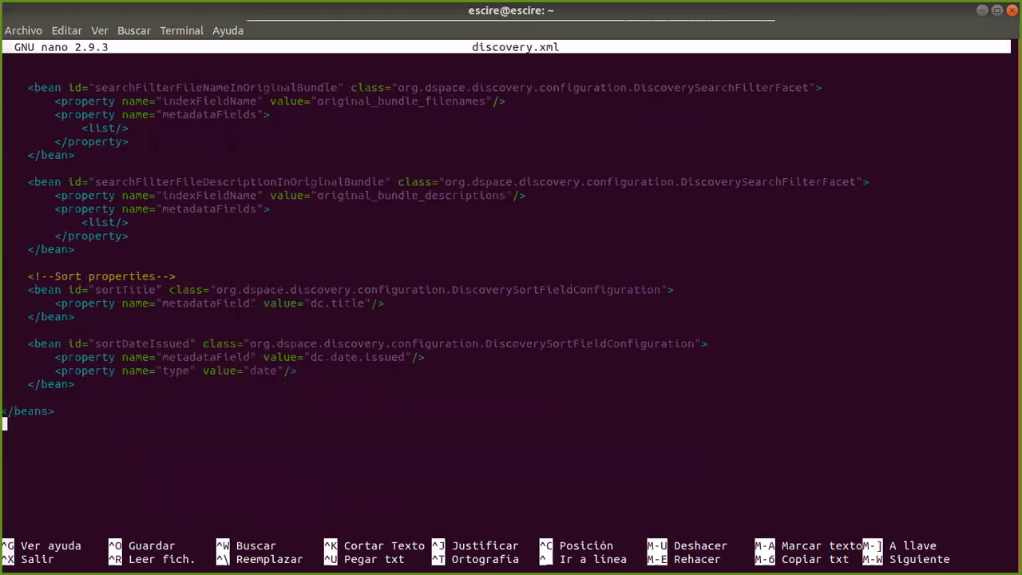
# Go back up through the search filter beans to the searchFilterAuthor bean's metadata fields.
pyautogui.press('Up')
pyautogui.press('Up')
pyautogui.press('Up')
pyautogui.press('Up')
pyautogui.press('Up')
pyautogui.press('Up')
pyautogui.press('Up')
pyautogui.press('Up')
pyautogui.press('Up')
pyautogui.press('Up')
pyautogui.press('Up')
pyautogui.press('Up')
pyautogui.press('Up')
pyautogui.press('Up')
pyautogui.press('Up')
pyautogui.press('Up')
pyautogui.press('Up')
pyautogui.press('Up')
pyautogui.press('Up')
pyautogui.press('Up')
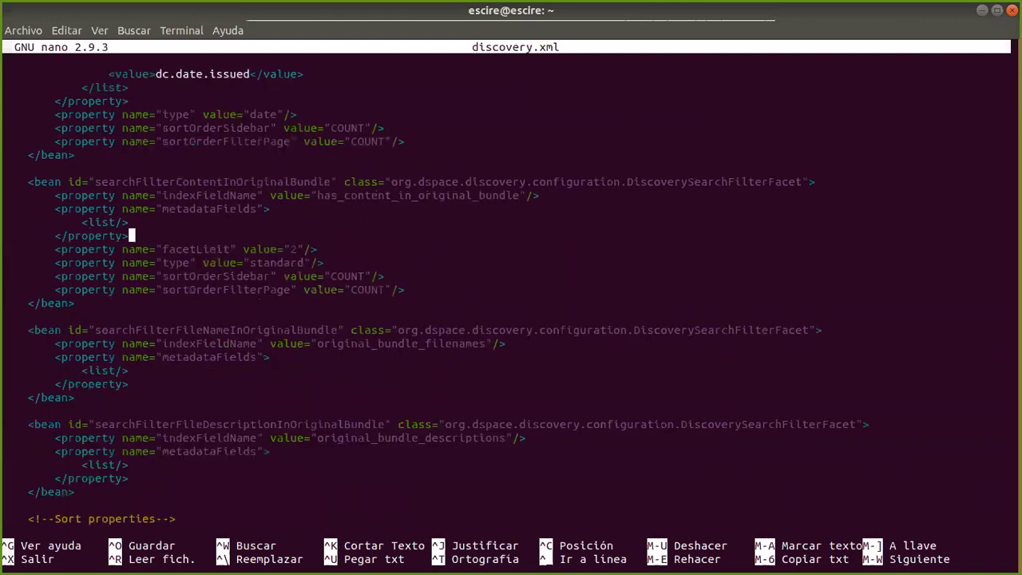
pyautogui.press('Up')
pyautogui.press('Up')
pyautogui.press('Up')
pyautogui.press('Up')
pyautogui.press('Up')
pyautogui.press('Up')
pyautogui.press('Up')
pyautogui.press('Up')
pyautogui.press('Up')
pyautogui.press('Up')
pyautogui.press('Up')
pyautogui.press('Up')
pyautogui.press('Up')
pyautogui.press('Up')
pyautogui.press('Up')
pyautogui.press('Up')
pyautogui.press('Up')
pyautogui.press('Up')
pyautogui.press('Up')
pyautogui.press('Up')
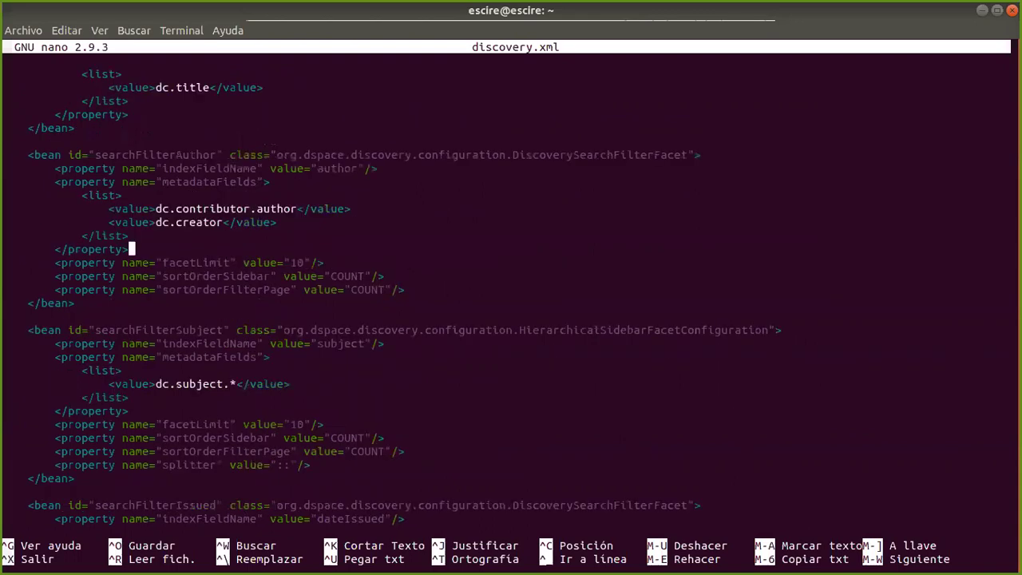
# Look back up past the searchFilterTitle bean to the tag cloud's commented ordering options.
pyautogui.press('Up')
pyautogui.press('Up')
pyautogui.press('Up')
pyautogui.press('Up')
pyautogui.press('Up')
pyautogui.press('Up')
pyautogui.press('Up')
pyautogui.press('Up')
pyautogui.press('Up')
pyautogui.press('Up')
pyautogui.press('Up')
pyautogui.press('Up')
pyautogui.press('Up')
pyautogui.press('Up')
pyautogui.press('Up')
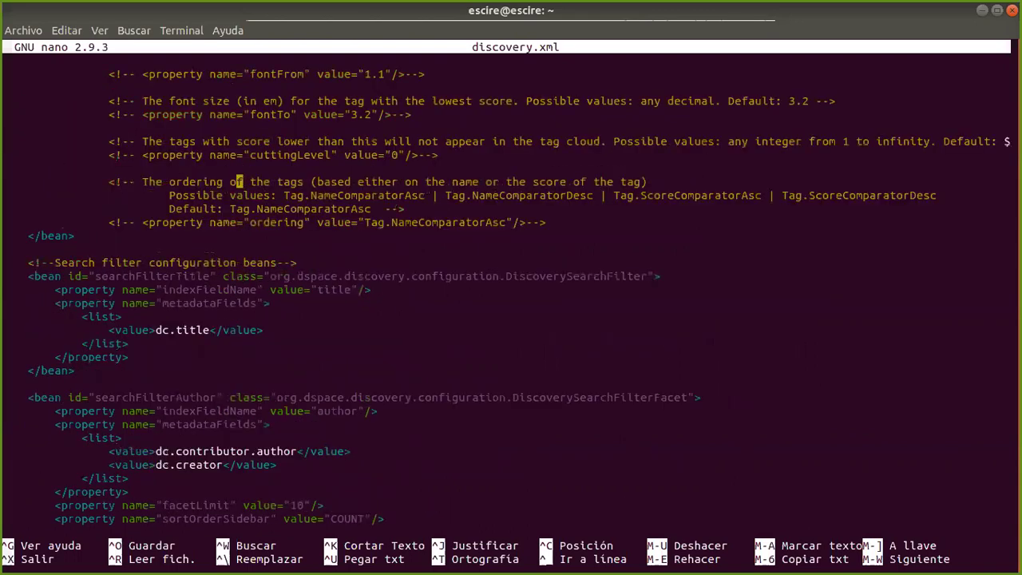
# Look down through the title, author and subject search filter beans and return to the end of the searchFilterAuthor bean.
pyautogui.press('Down')
pyautogui.press('Down')
pyautogui.press('Down')
pyautogui.press('Down')
pyautogui.press('Down')
pyautogui.press('Down')
pyautogui.press('Down')
pyautogui.press('Down')
pyautogui.press('Down')
pyautogui.press('Down')
pyautogui.press('Down')
pyautogui.press('Down')
pyautogui.press('Down')
pyautogui.press('Down')
pyautogui.press('Down')
pyautogui.press('Down')
pyautogui.press('Down')
pyautogui.press('Down')
pyautogui.press('Down')
pyautogui.press('Down')
pyautogui.press('Up')
pyautogui.press('Up')
pyautogui.press('Up')
pyautogui.press('Up')
pyautogui.press('Up')
pyautogui.press('Up')
pyautogui.press('Up')
pyautogui.press('Up')
pyautogui.press('Up')
pyautogui.press('Up')
pyautogui.press('Up')
pyautogui.press('Up')
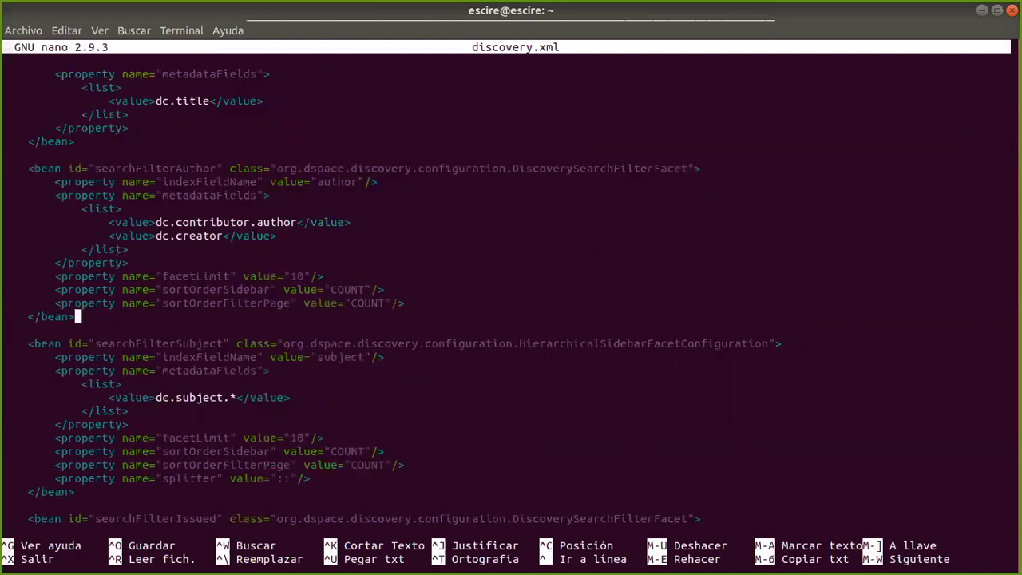
# Go back over the author and title filter beans to the start of the search filter configuration section.
pyautogui.press('Up')
pyautogui.press('Up')
pyautogui.press('Up')
pyautogui.press('Up')
pyautogui.press('Up')
pyautogui.press('Up')
pyautogui.press('Up')
pyautogui.press('Up')
pyautogui.press('Up')
pyautogui.press('Up')
pyautogui.press('Up')
pyautogui.press('Up')
pyautogui.press('Up')
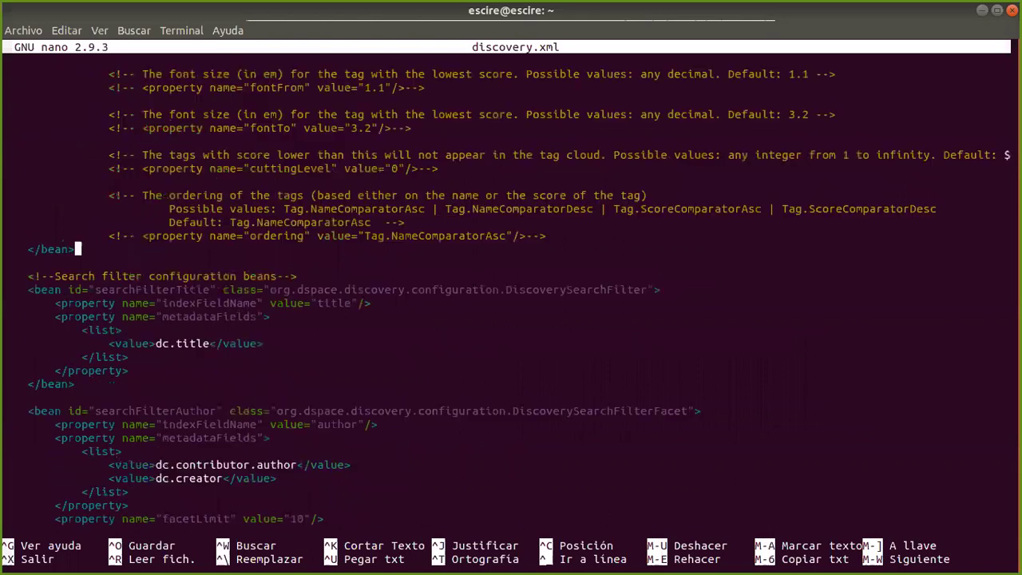
# Review the search filter beans down to the subject filter and return to the searchFilterAuthor bean's opening line.
pyautogui.press('Down')
pyautogui.press('Down')
pyautogui.press('Down')
pyautogui.press('Down')
pyautogui.press('Down')
pyautogui.press('Down')
pyautogui.press('Down')
pyautogui.press('Down')
pyautogui.press('Down')
pyautogui.press('Down')
pyautogui.press('Down')
pyautogui.press('Down')
pyautogui.press('Down')
pyautogui.press('Down')
pyautogui.press('Down')
pyautogui.press('Down')
pyautogui.press('Down')
pyautogui.press('Down')
pyautogui.press('Down')
pyautogui.press('Down')
pyautogui.press('Down')
pyautogui.press('Down')
pyautogui.press('Down')
pyautogui.press('Up')
pyautogui.press('Up')
pyautogui.press('Up')
pyautogui.press('Up')
pyautogui.press('Up')
pyautogui.press('Up')
pyautogui.press('Up')
pyautogui.press('Up')
pyautogui.press('Up')
pyautogui.press('Up')
pyautogui.press('Up')
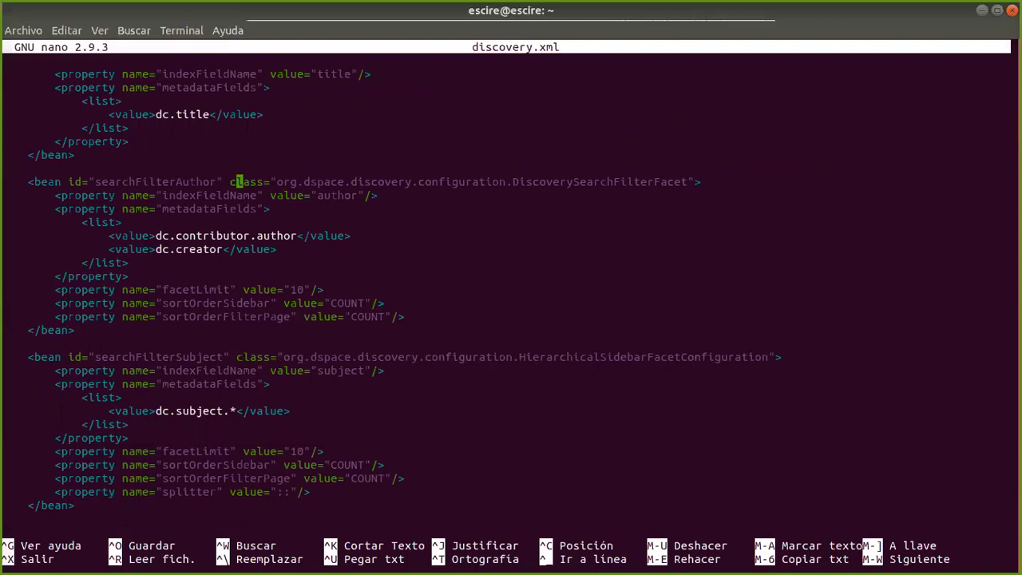
# Read through the searchFilterAuthor bean's properties down to the searchFilterSubject bean's indexFieldName property.
pyautogui.press('Down')
pyautogui.press('Down')
pyautogui.press('Down')
pyautogui.press('Down')
pyautogui.press('Down')
pyautogui.press('Down')
pyautogui.press('Down')
pyautogui.press('Down')
pyautogui.press('Down')
pyautogui.press('Down')
pyautogui.press('Down')
pyautogui.press('Down')
pyautogui.press('Down')
pyautogui.press('Down')
# Highlight the searchFilterSubject bean's dc.subject.* metadata value, the splitter property name and its "::" value in turn.
pyautogui.moveTo(193, 408); pyautogui.dragTo(209, 408)
pyautogui.moveTo(172, 495); pyautogui.dragTo(214, 494)
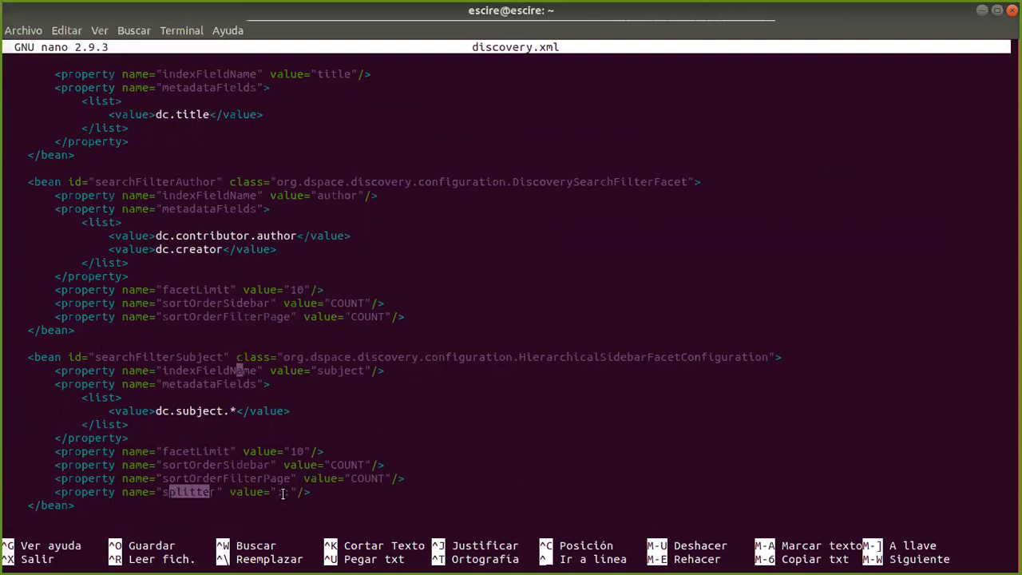
pyautogui.doubleClick(282, 495)
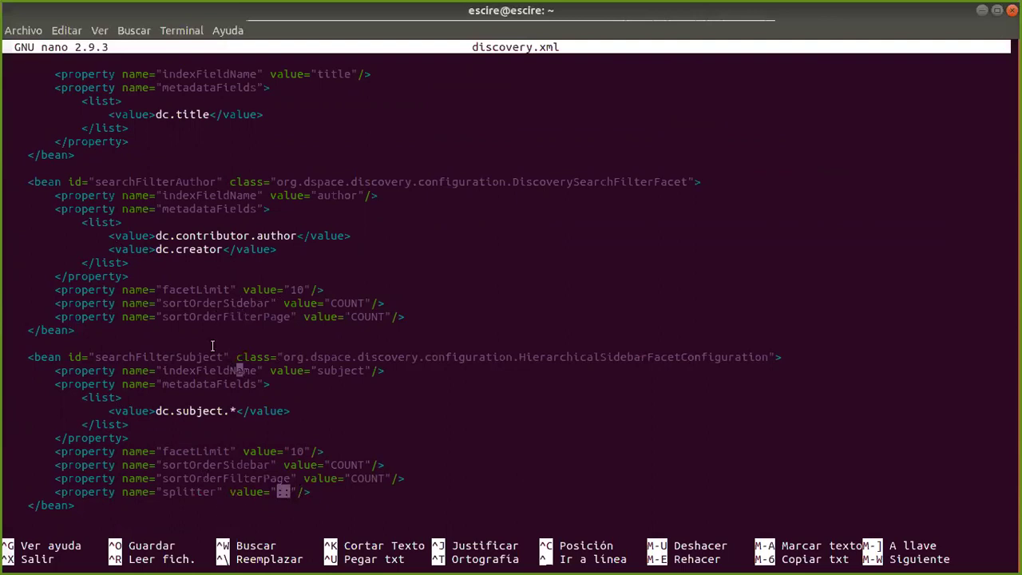
# Read on through the filter beans that follow searchFilterSubject, including searchFilterIssued, and go back up to the end of the searchFilterAuthor bean.
pyautogui.click(243, 478)
pyautogui.press('Down')
pyautogui.press('Down')
pyautogui.press('Down')
pyautogui.press('Down')
pyautogui.press('Down')
pyautogui.press('Down')
pyautogui.press('Down')
pyautogui.press('Down')
pyautogui.press('Down')
pyautogui.press('Down')
pyautogui.press('Down')
pyautogui.press('Down')
pyautogui.press('Down')
pyautogui.press('Down')
pyautogui.press('Down')
pyautogui.press('Down')
pyautogui.press('Down')
pyautogui.press('Down')
pyautogui.press('Down')
pyautogui.press('Down')
pyautogui.press('Down')
pyautogui.press('Down')
pyautogui.press('Down')
pyautogui.press('Down')
pyautogui.press('Down')
pyautogui.press('Down')
pyautogui.press('Down')
pyautogui.press('Down')
pyautogui.press('Up')
pyautogui.press('Up')
pyautogui.press('Up')
pyautogui.press('Up')
pyautogui.press('Up')
pyautogui.press('Up')
pyautogui.press('Up')
pyautogui.press('Up')
pyautogui.press('Up')
pyautogui.press('Up')
pyautogui.press('Up')
pyautogui.press('Up')
pyautogui.press('Up')
pyautogui.press('Up')
pyautogui.press('Up')
pyautogui.press('Up')
pyautogui.press('Up')
pyautogui.press('Up')
pyautogui.press('Up')
pyautogui.press('Up')
pyautogui.press('Up')
pyautogui.press('Up')
pyautogui.press('Up')
pyautogui.press('Up')
pyautogui.press('Up')
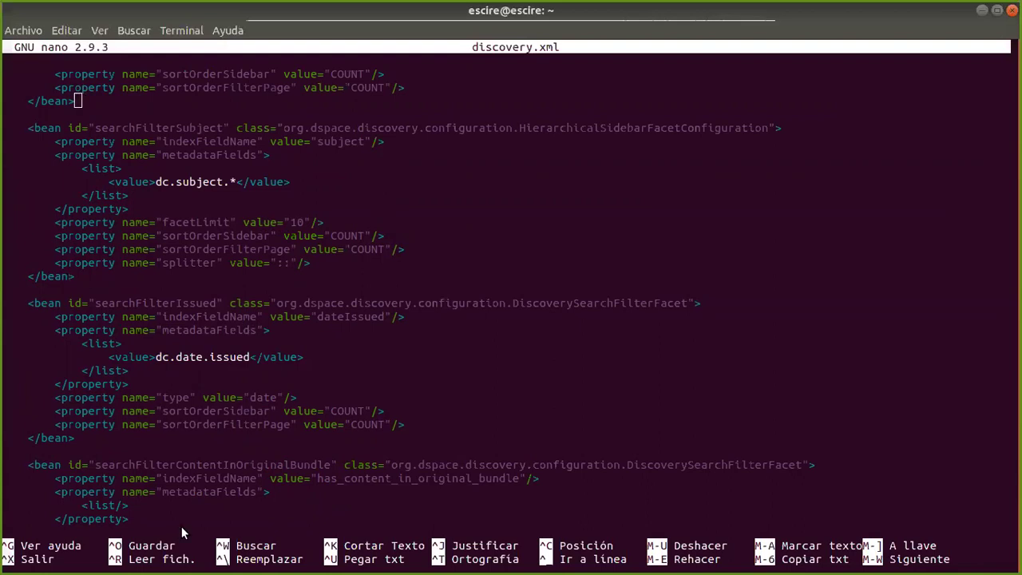
# Switch to the Chromium browser and open the home page of the Zaloamati repository from its open thesis record.
pyautogui.hotkey('alt', 'Tab')
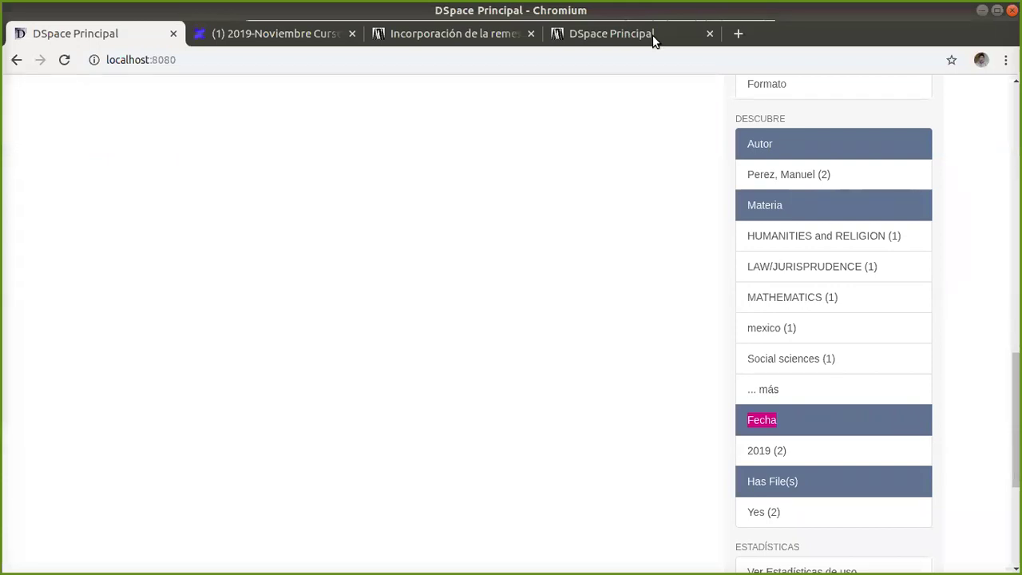
pyautogui.scroll(10, 301, 123)
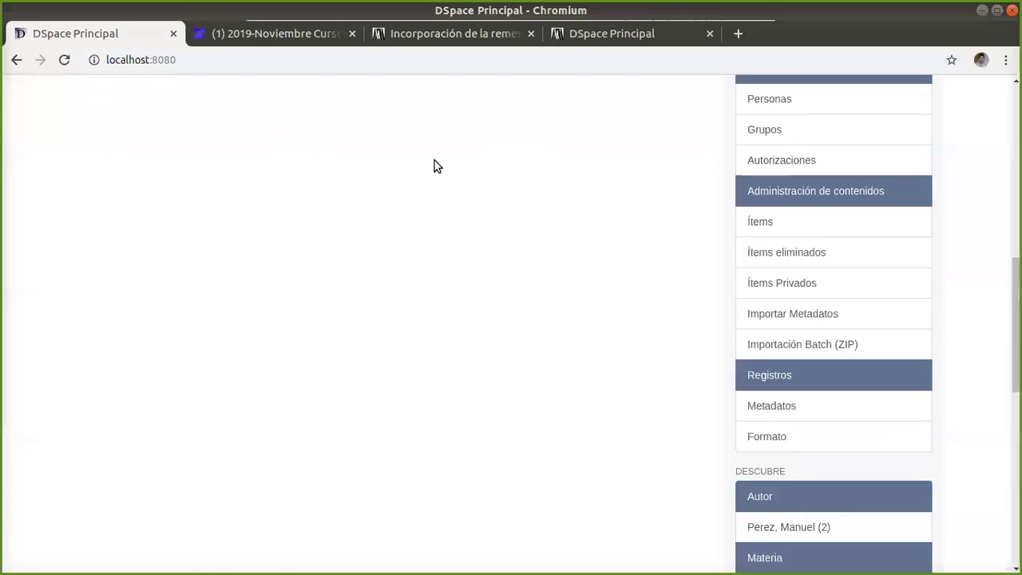
pyautogui.scroll(4, 447, 169)
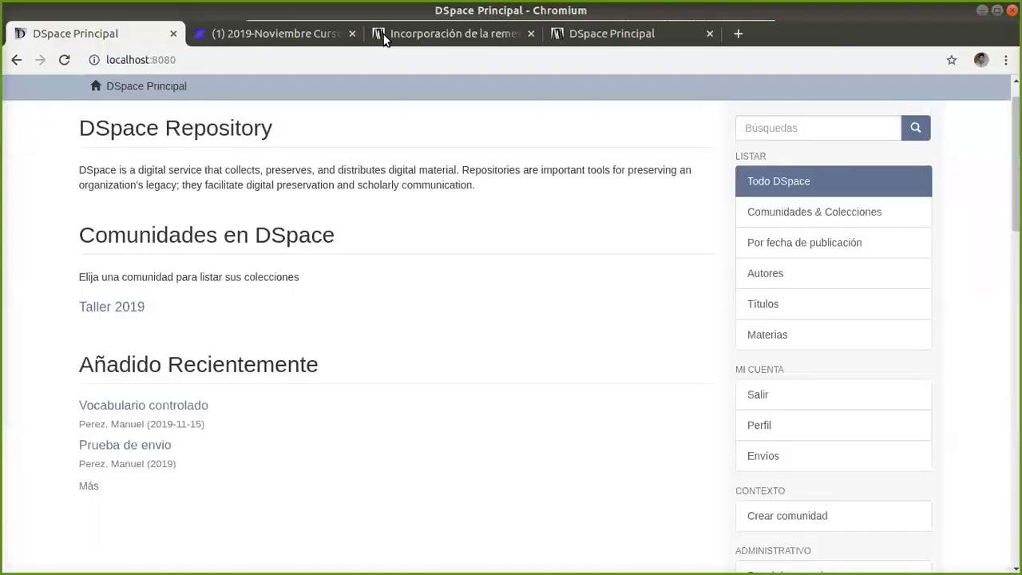
pyautogui.click(273, 39)
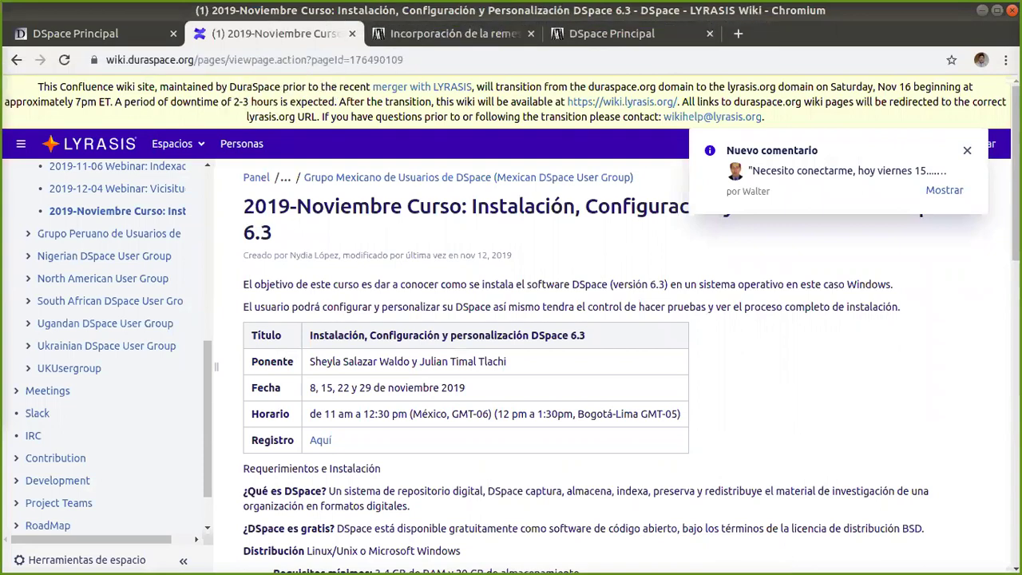
pyautogui.click(477, 32)
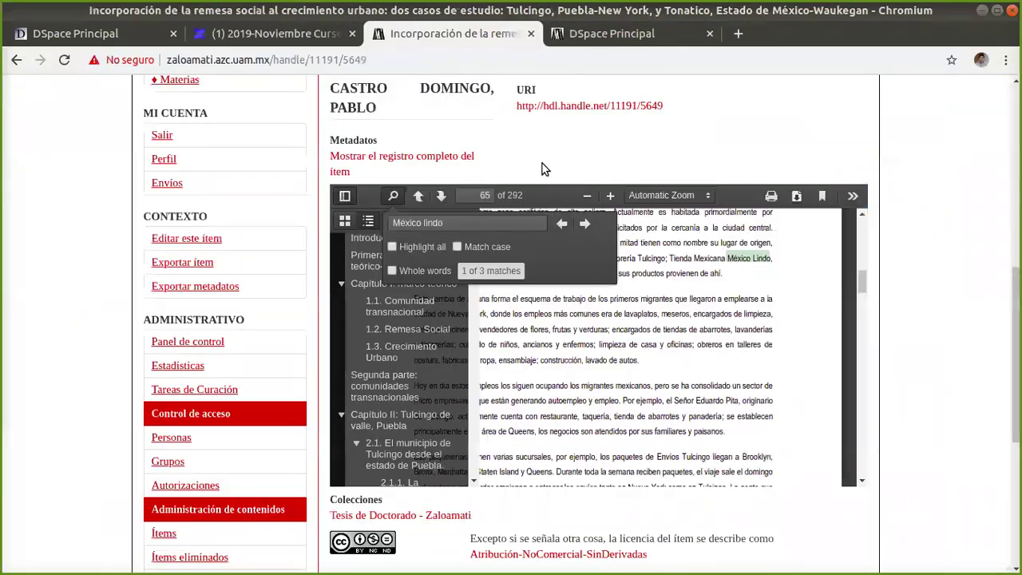
pyautogui.scroll(3, 541, 169)
pyautogui.scroll(2, 205, 221)
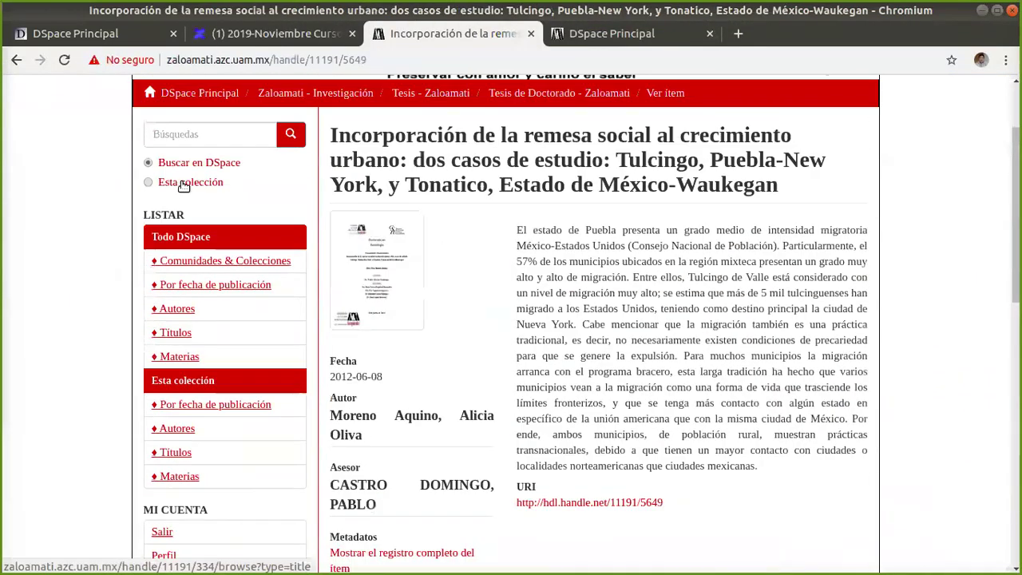
pyautogui.scroll(3, 183, 186)
pyautogui.click(195, 212)
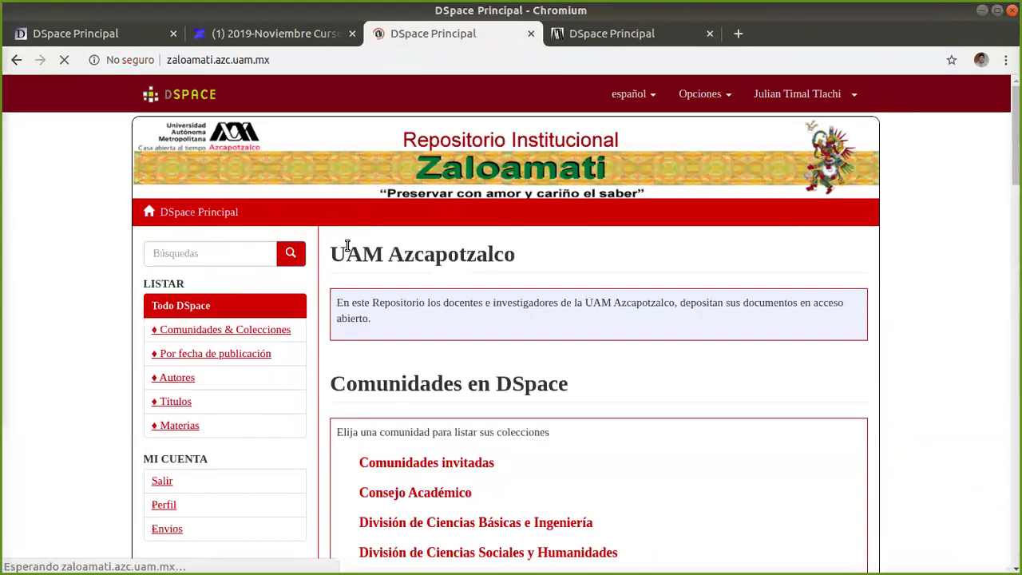
# Review Zaloamati's Descubre facets, highlight the Tipo facet's entries and open its full list of types.
pyautogui.scroll(-10, 316, 267)
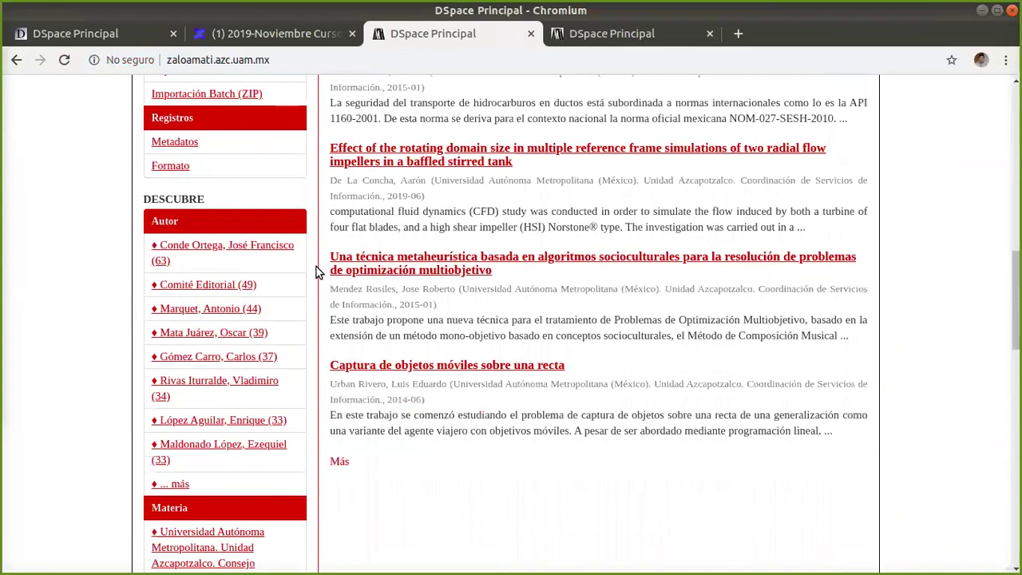
pyautogui.scroll(-14, 316, 267)
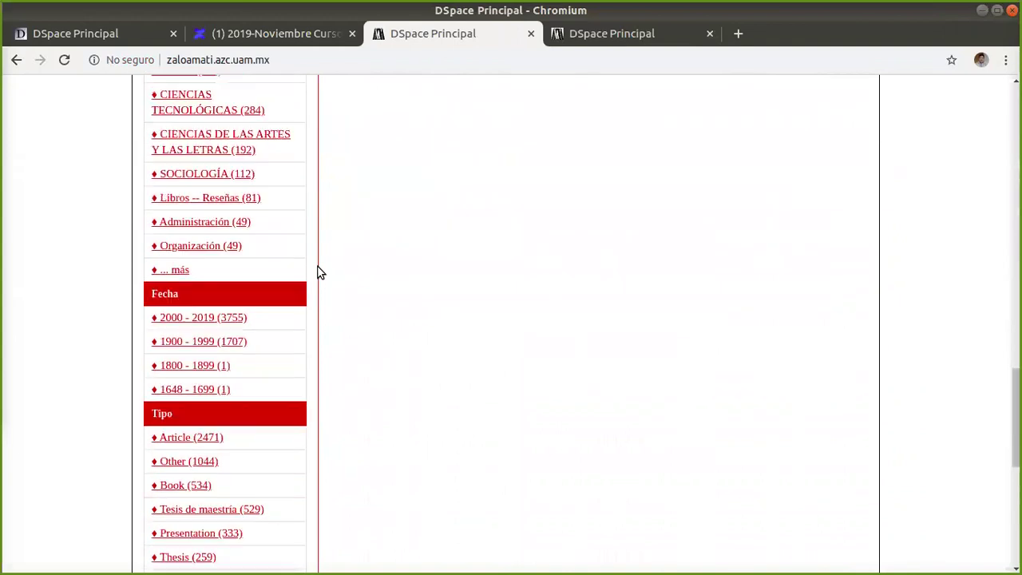
pyautogui.scroll(-6, 318, 273)
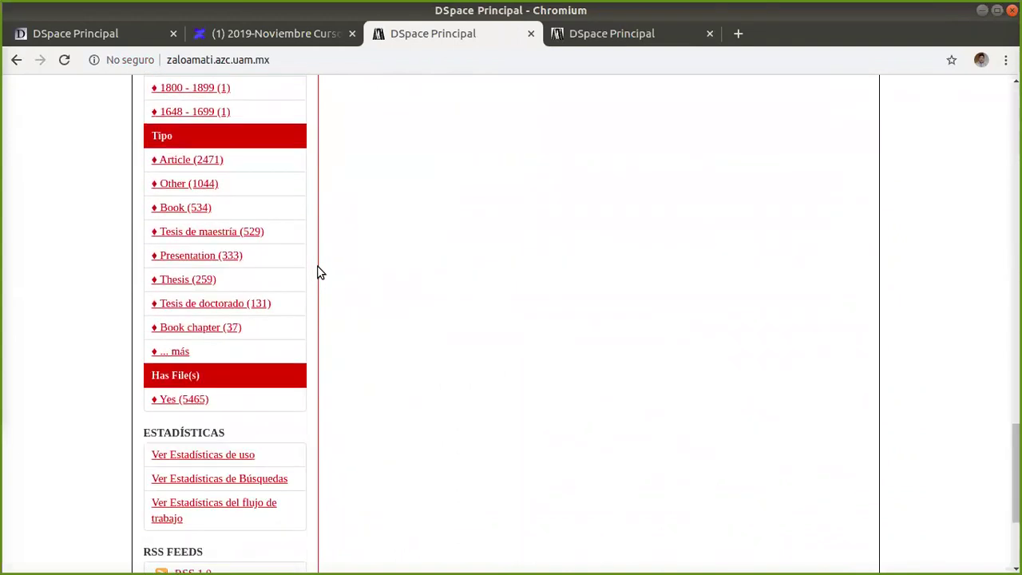
pyautogui.moveTo(154, 135); pyautogui.dragTo(253, 342)
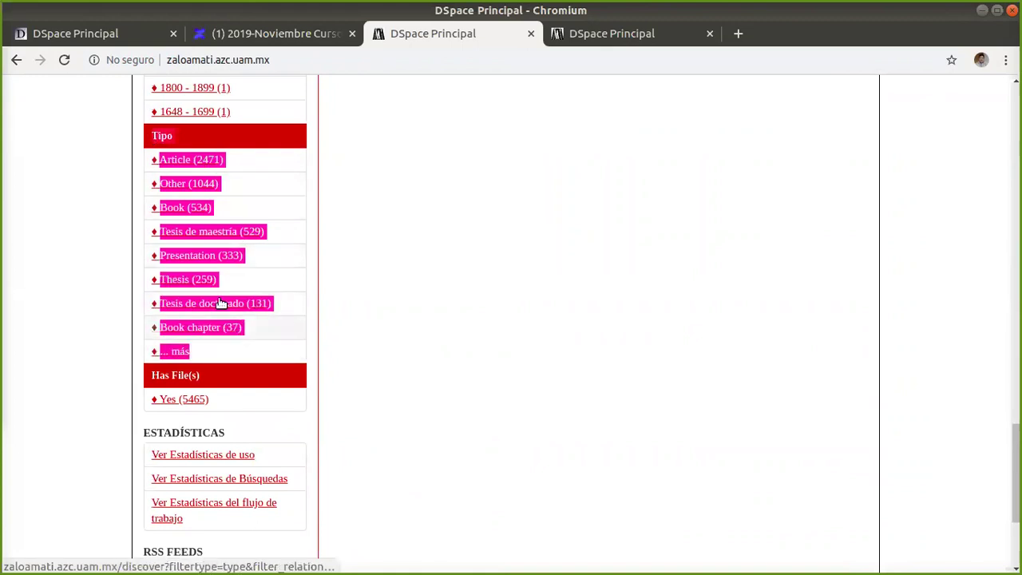
pyautogui.click(180, 353)
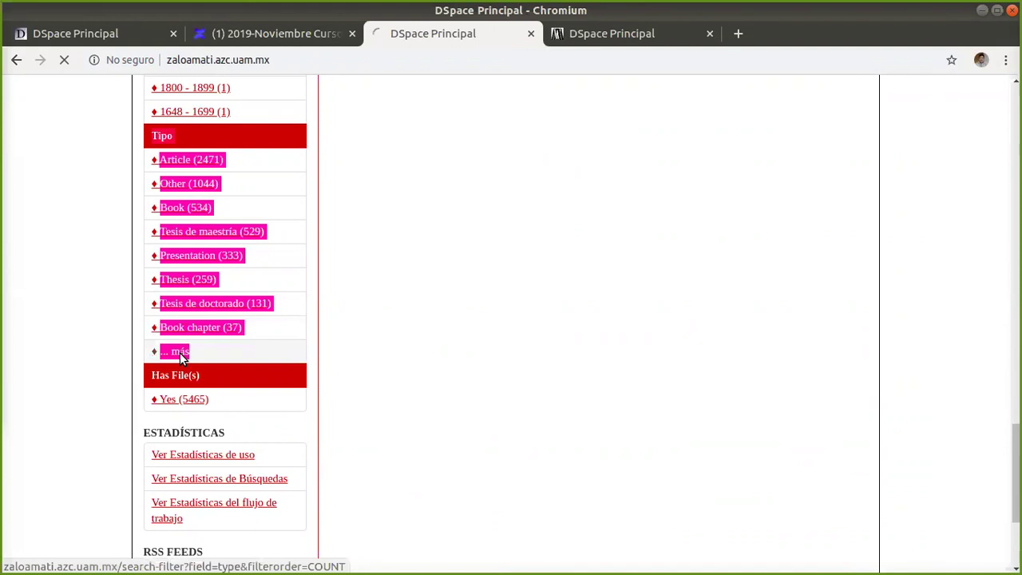
pyautogui.scroll(-2, 488, 347)
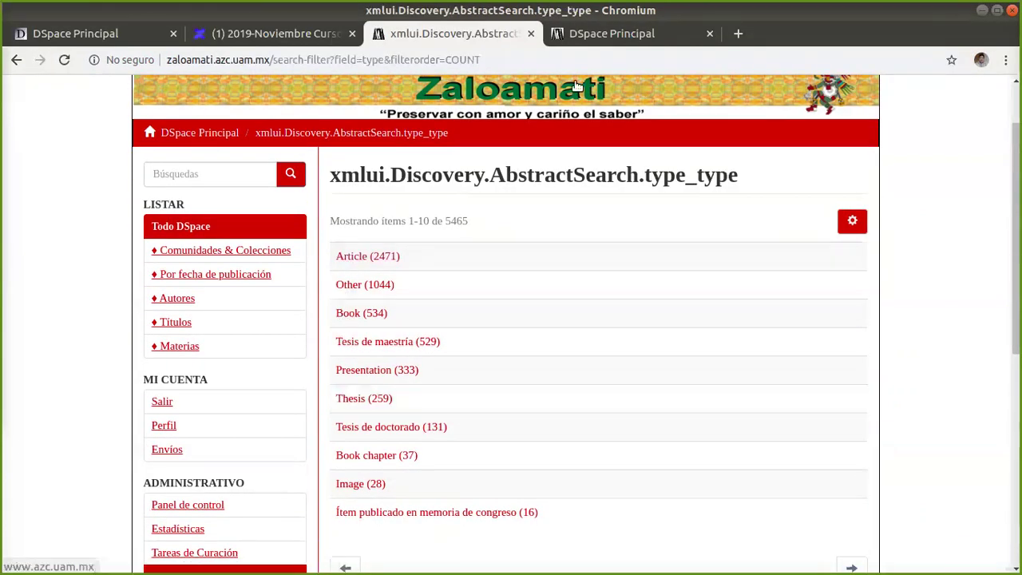
# Return to the local DSpace home page and check which facets its Descubre section offers.
pyautogui.click(72, 36)
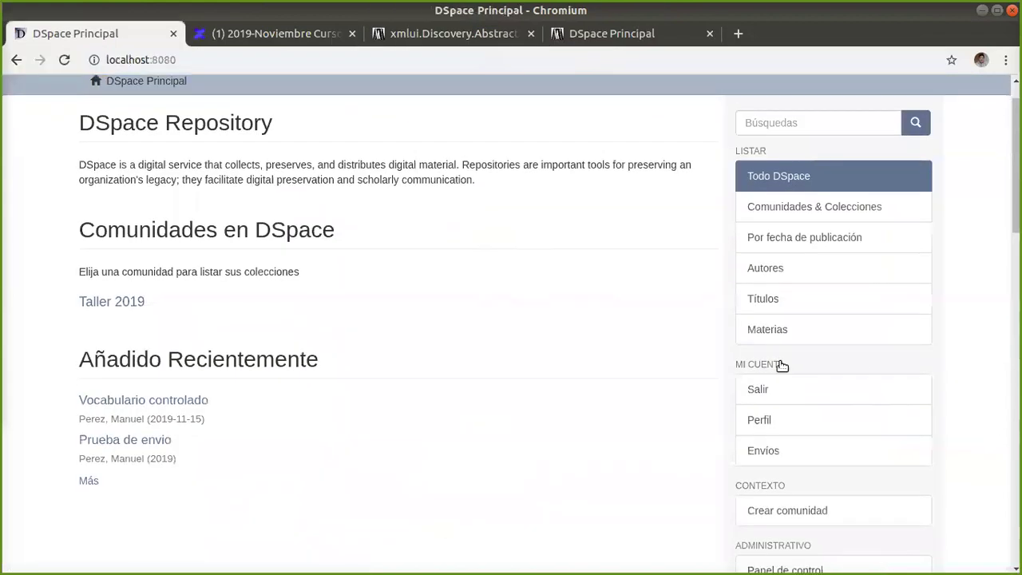
pyautogui.scroll(-7, 774, 359)
pyautogui.scroll(-4, 777, 355)
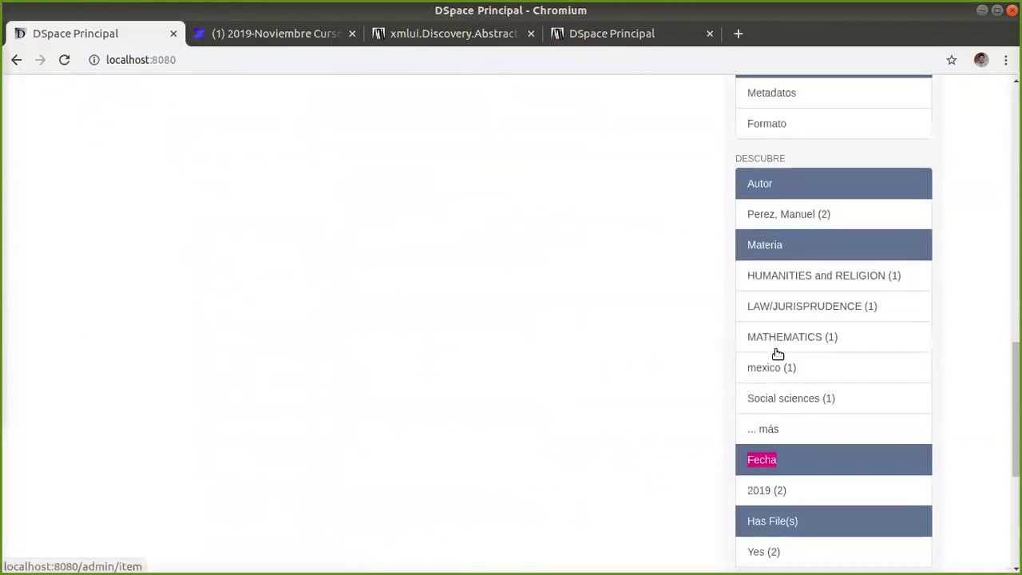
pyautogui.scroll(-2, 806, 516)
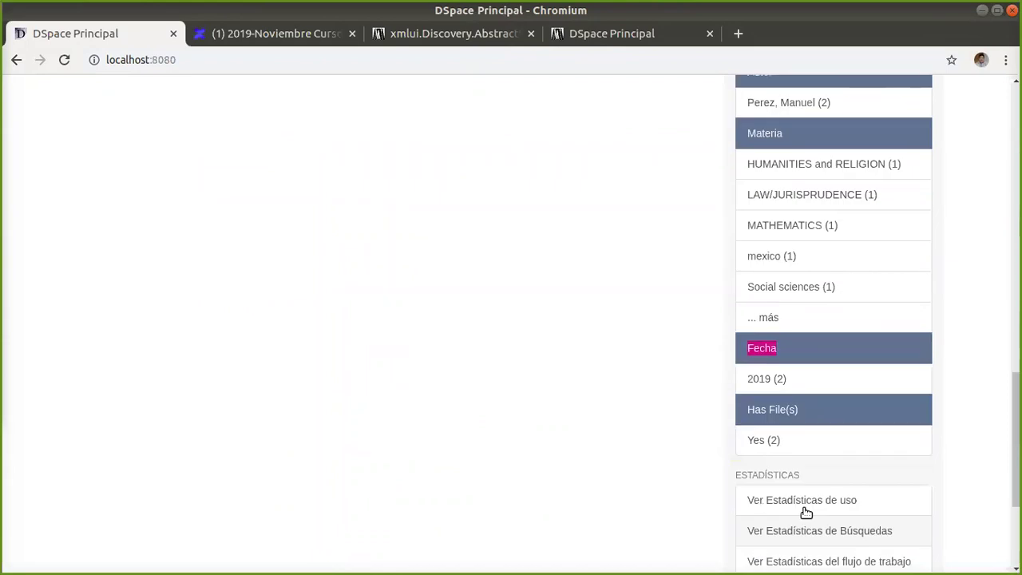
pyautogui.scroll(8, 771, 421)
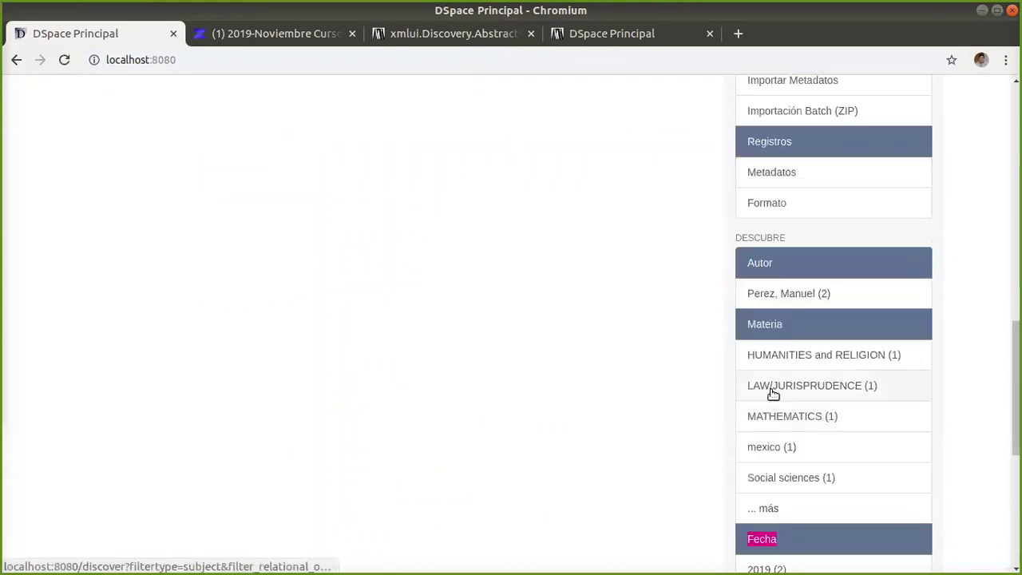
pyautogui.scroll(3, 215, 287)
# Open the full metadata record of the item Prueba de envio and highlight its dc.type value.
pyautogui.click(116, 250)
pyautogui.scroll(-2, 312, 294)
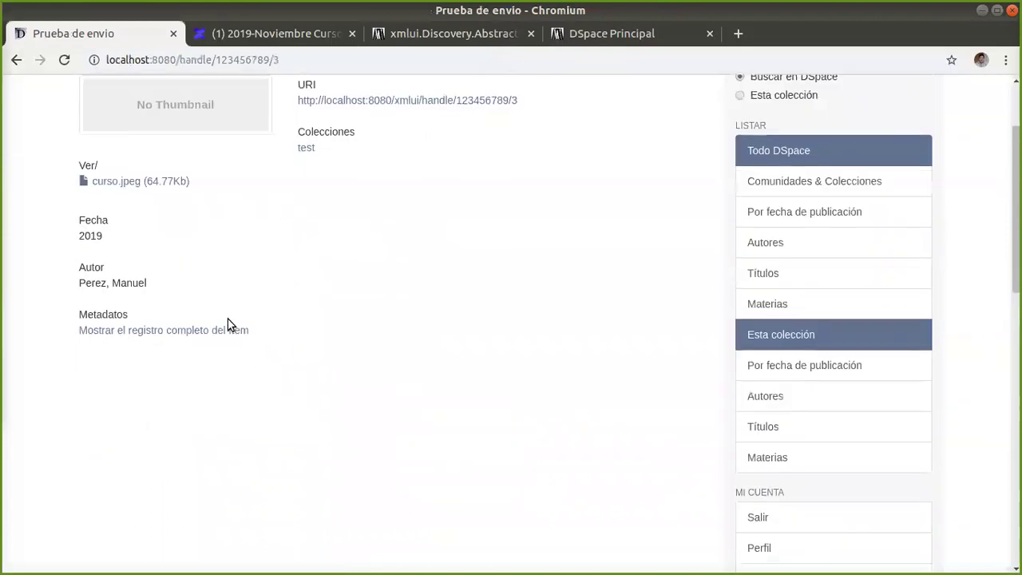
pyautogui.click(117, 330)
pyautogui.scroll(-3, 445, 349)
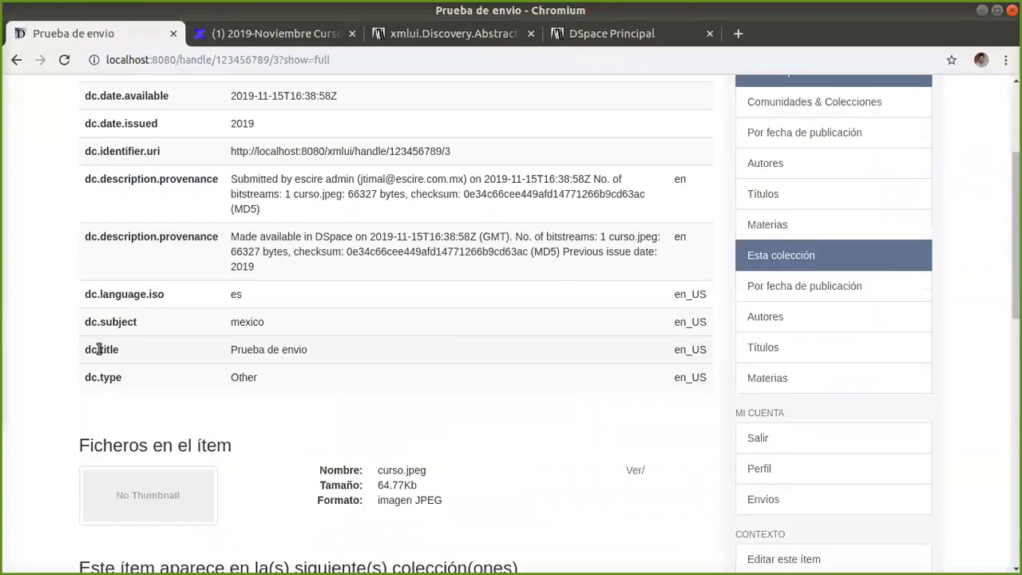
pyautogui.moveTo(239, 380); pyautogui.dragTo(279, 377)
pyautogui.scroll(3, 187, 312)
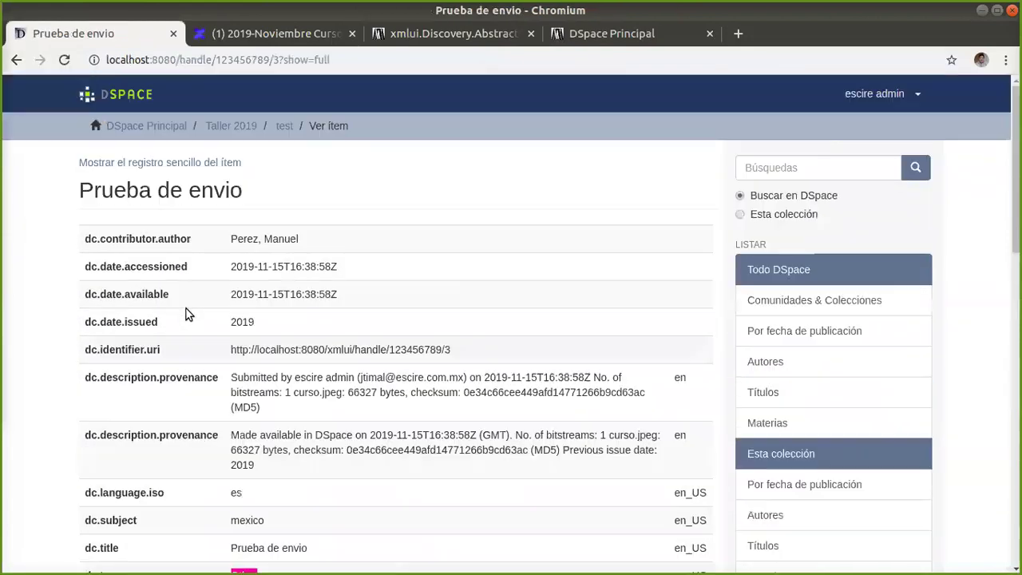
# Go back to the local DSpace home page and show its Descubre facets from Autor to Has File(s).
pyautogui.click(129, 133)
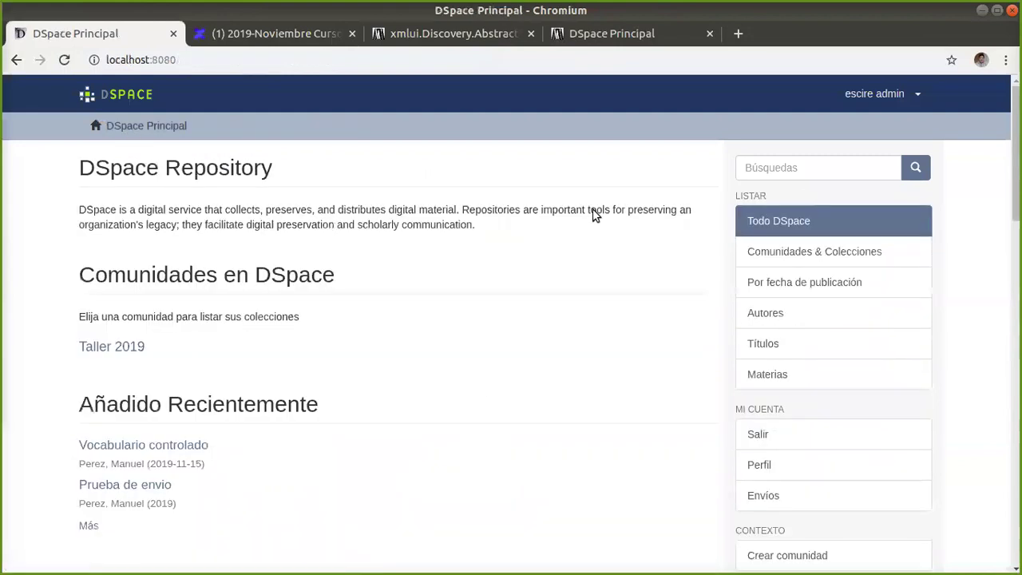
pyautogui.scroll(-3, 824, 403)
pyautogui.scroll(-3, 830, 399)
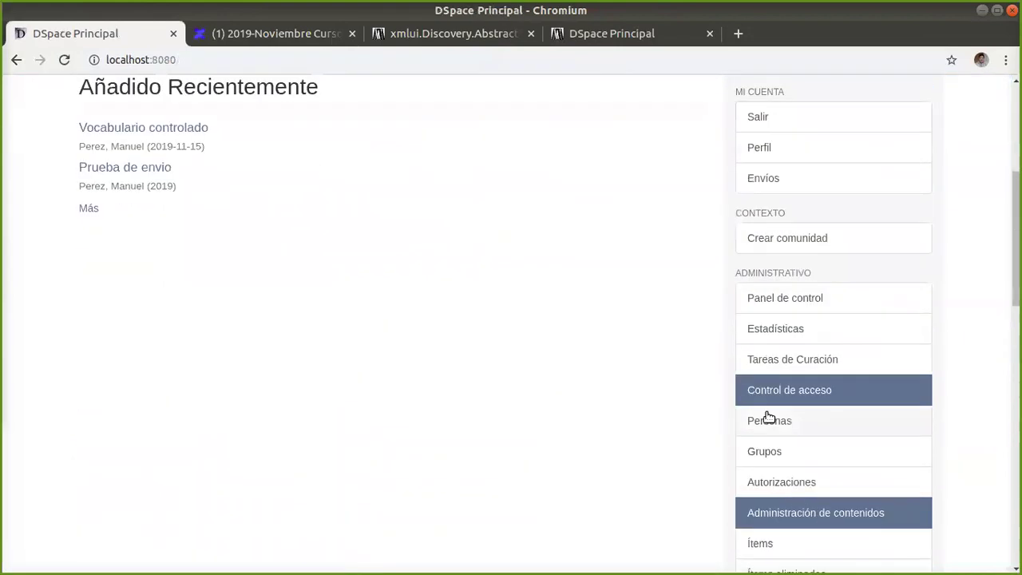
pyautogui.scroll(-3, 855, 435)
pyautogui.scroll(-5, 861, 430)
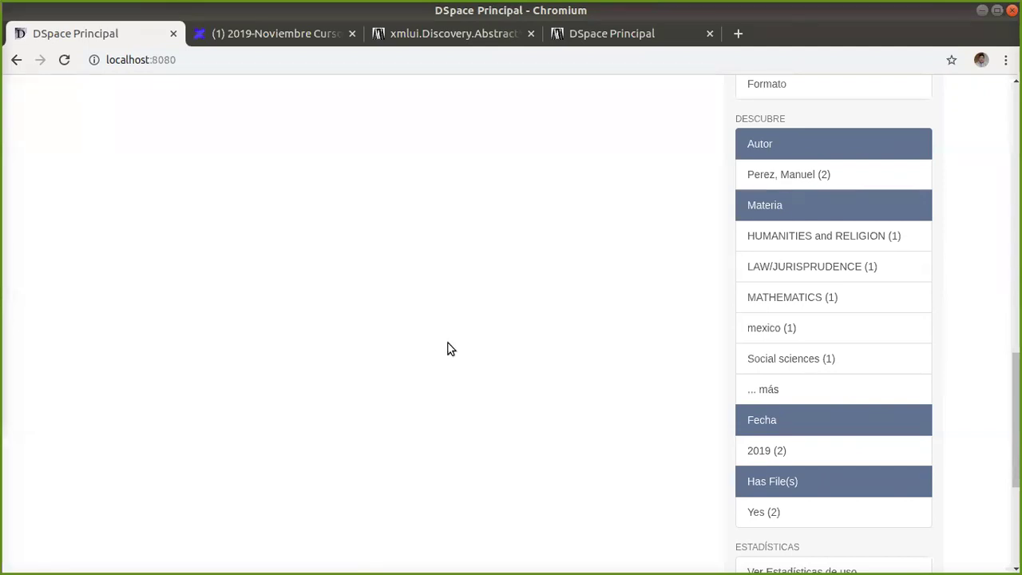
# Switch back to discovery.xml in the terminal and go up through the configuration to the beginning of the file.
pyautogui.hotkey('alt', 'Tab')
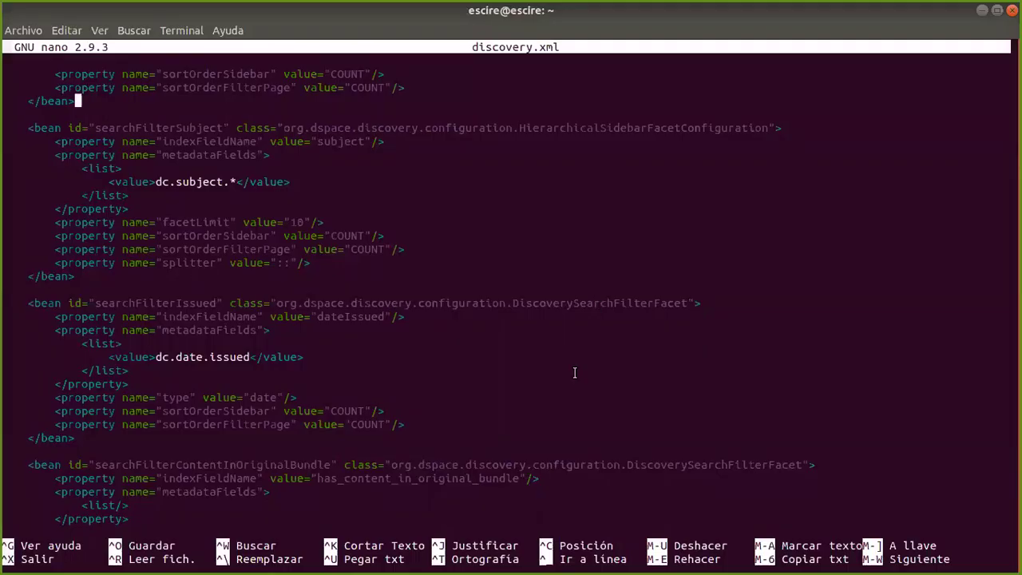
pyautogui.scroll(6, 606, 410)
pyautogui.scroll(-20, 606, 410)
pyautogui.scroll(15, 606, 412)
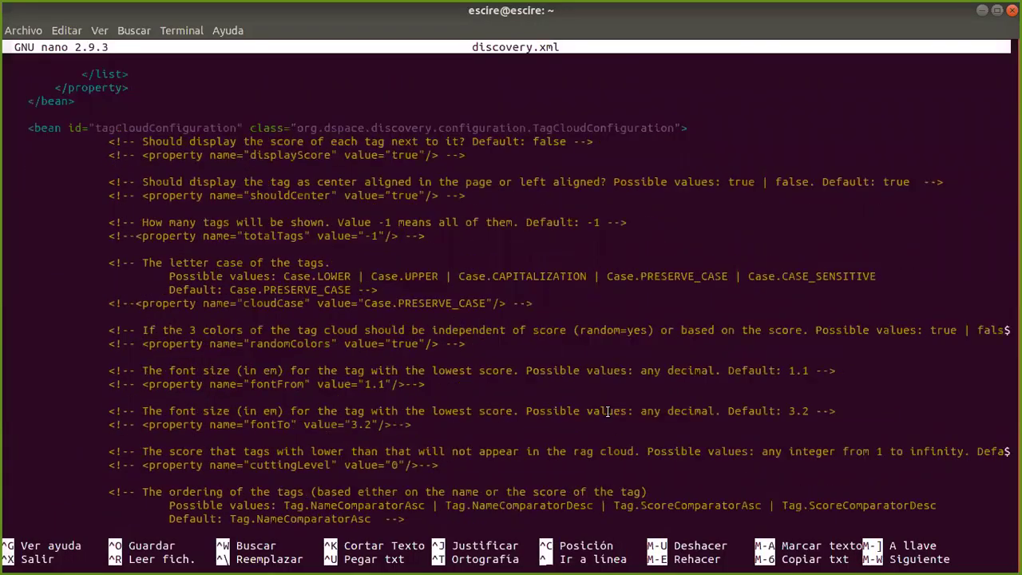
pyautogui.scroll(5, 607, 412)
pyautogui.scroll(-10, 607, 412)
pyautogui.scroll(15, 609, 412)
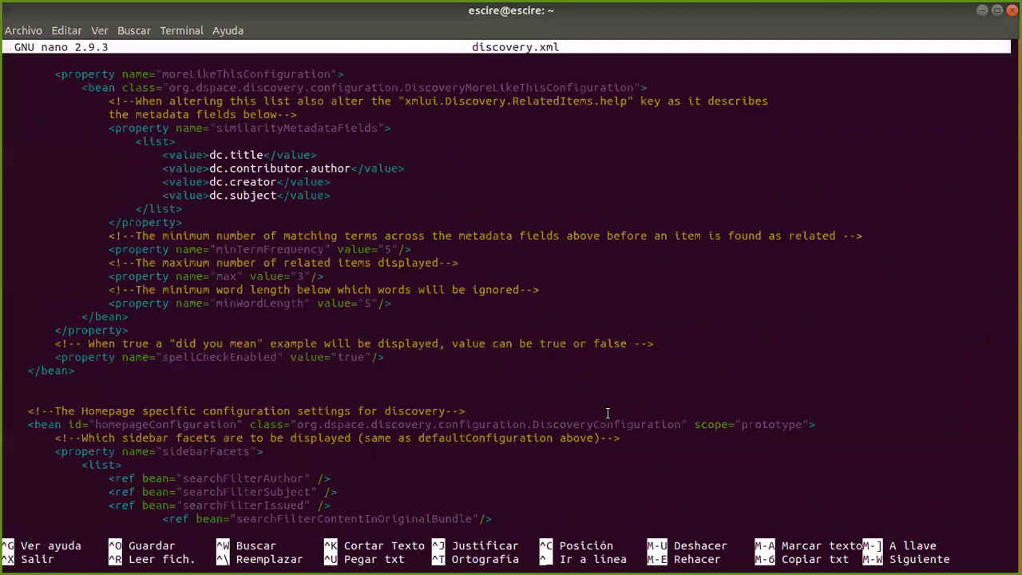
pyautogui.scroll(15, 610, 411)
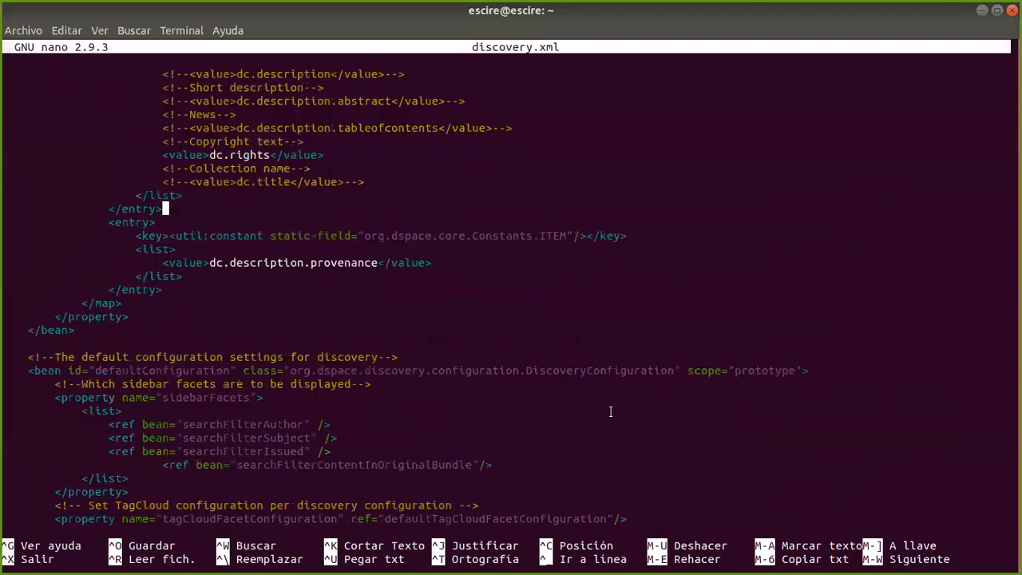
pyautogui.scroll(20, 610, 411)
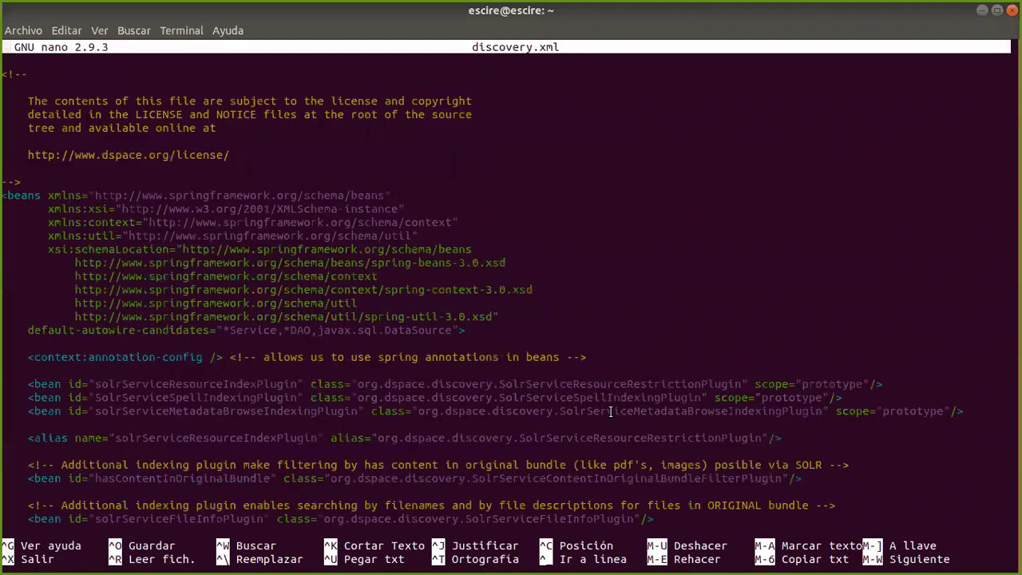
pyautogui.scroll(1, 610, 411)
# Copy the searchFilterIssued reference line from the sidebarFacets list of the defaultConfiguration bean.
pyautogui.scroll(-12, 609, 411)
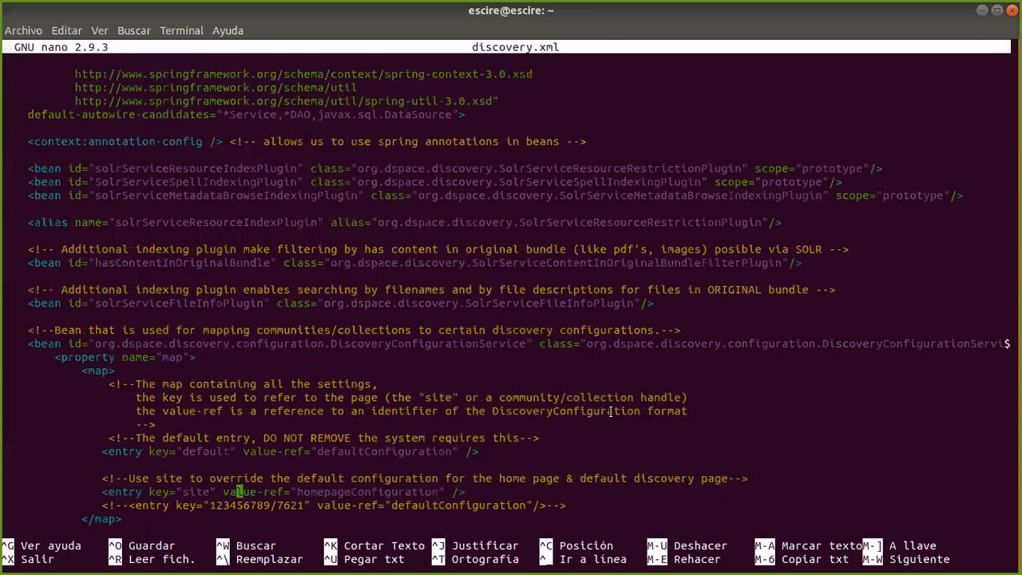
pyautogui.scroll(-5, 610, 411)
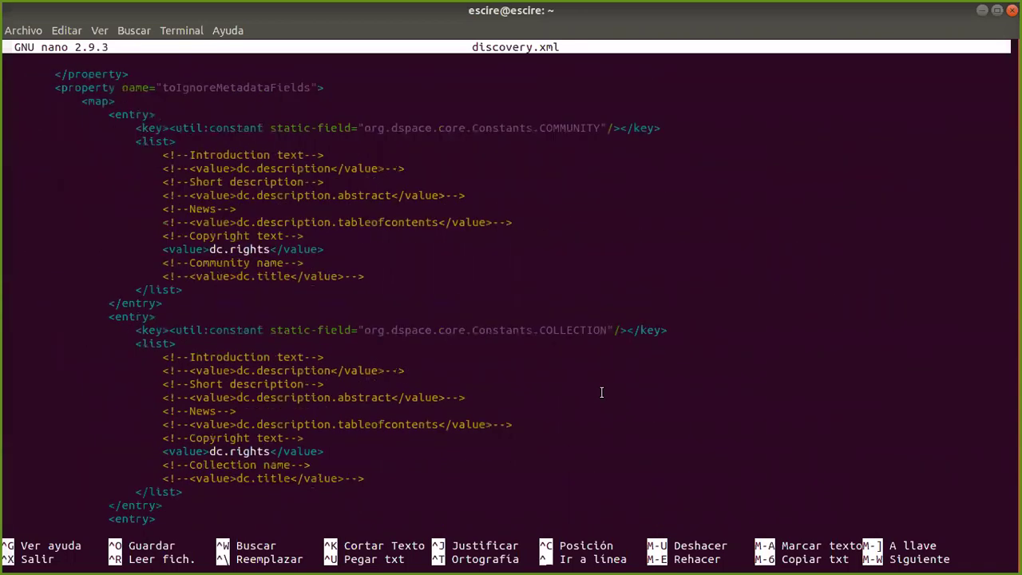
pyautogui.scroll(-6, 601, 391)
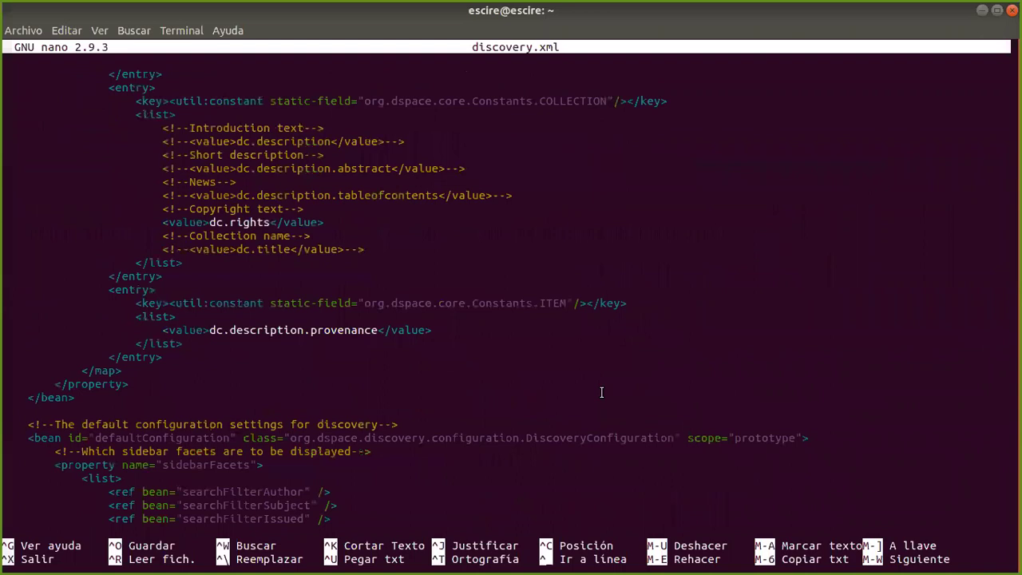
pyautogui.scroll(-6, 601, 392)
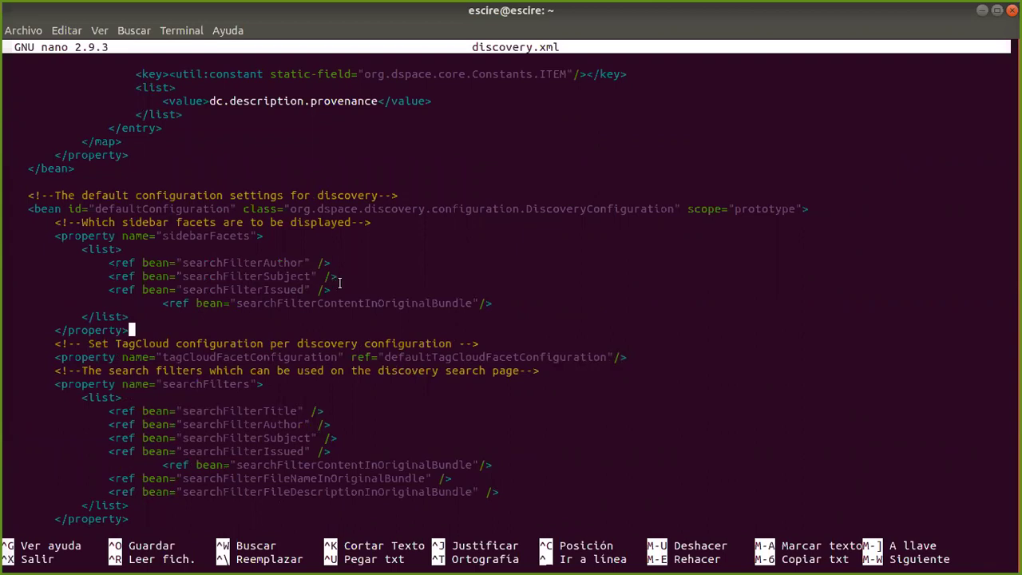
pyautogui.moveTo(339, 282)
pyautogui.mouseDown()
pyautogui.moveTo(84, 289)
pyautogui.moveTo(320, 287)
pyautogui.mouseUp()
pyautogui.click(113, 286)
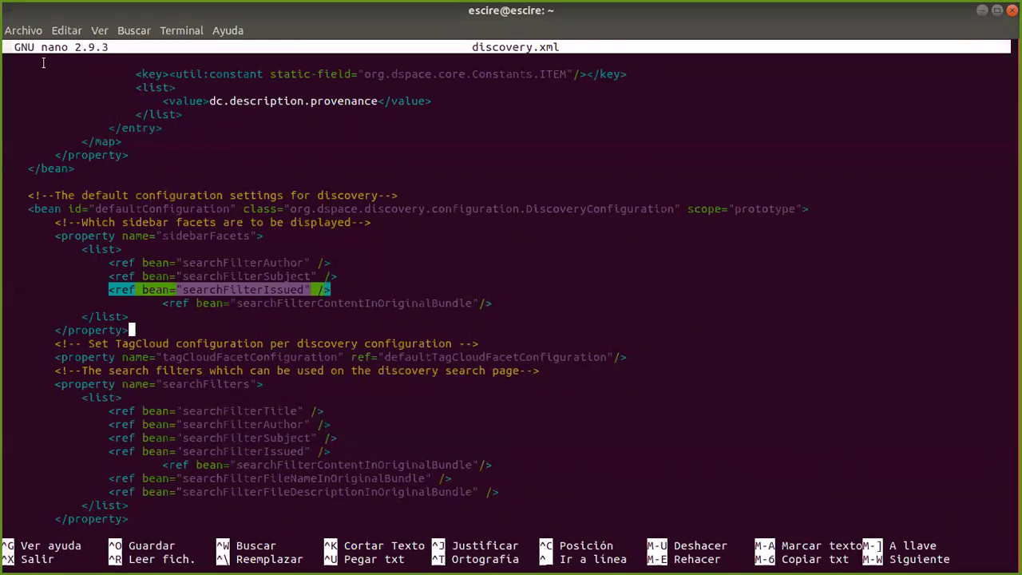
pyautogui.click(66, 30)
pyautogui.click(84, 46)
# Paste the copied reference on a new indented line after searchFilterSubject in the sidebarFacets list.
pyautogui.click(427, 287)
pyautogui.press('Up')
pyautogui.press('Up')
pyautogui.press('Up')
pyautogui.press('Up')
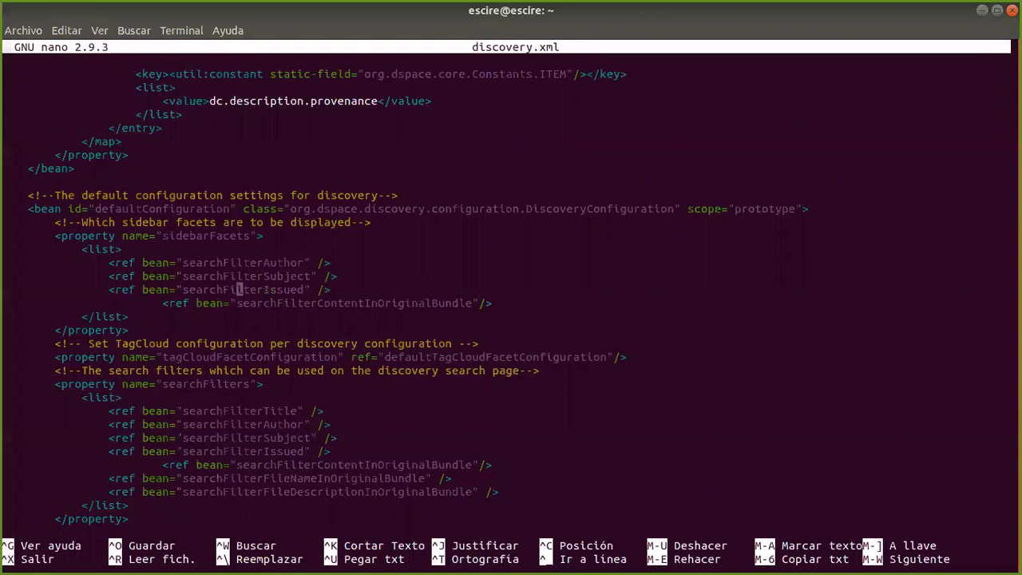
pyautogui.press('Down')
pyautogui.press('Right')
pyautogui.press('Right')
pyautogui.press('Right')
pyautogui.press('Right')
pyautogui.press('Right')
pyautogui.press('Right')
pyautogui.press('Right')
pyautogui.press('Right')
pyautogui.press('Right')
pyautogui.press('Right')
pyautogui.press('Right')
pyautogui.press('Right')
pyautogui.press('Right')
pyautogui.press('Right')
pyautogui.press('Up')
pyautogui.press('Right')
pyautogui.press('Return')
pyautogui.press('Tab')
pyautogui.press('Tab')
pyautogui.hotkey('ctrl', 'shift', 'v')
# Change the pasted reference's bean name to searchFilterType.
pyautogui.press('Left')
pyautogui.press('Left')
pyautogui.press('Left')
pyautogui.press('Left')
pyautogui.press('BackSpace')
pyautogui.press('BackSpace')
pyautogui.press('BackSpace')
pyautogui.press('BackSpace')
pyautogui.press('BackSpace')
pyautogui.press('BackSpace')
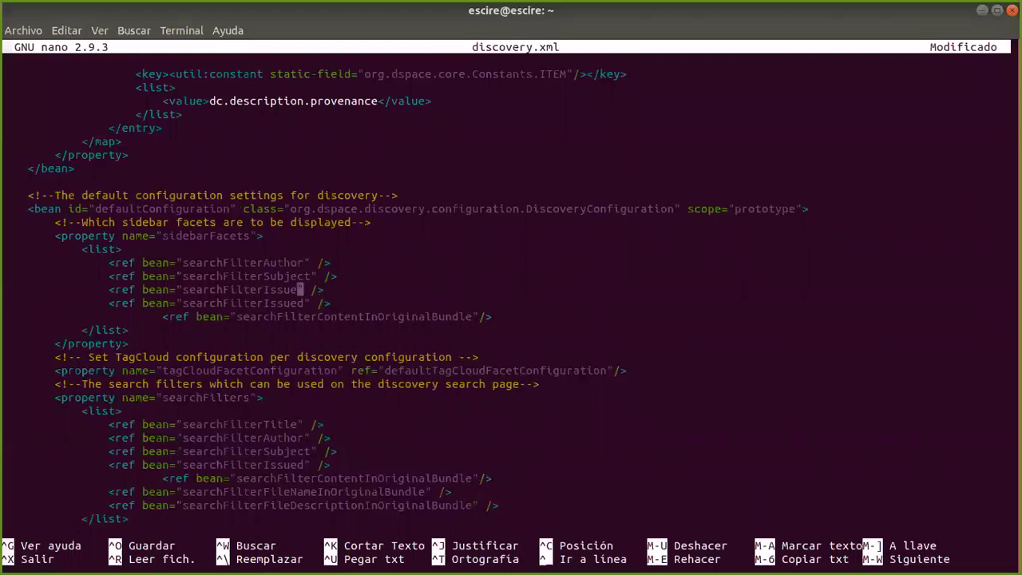
pyautogui.write('Type')
# Add the comment "<!-- Nuevo tipo realizado por el taller dspace 2019 -->" on its own line above the searchFilterType reference.
pyautogui.press('Right')
pyautogui.press('Right')
pyautogui.press('Right')
pyautogui.press('Right')
pyautogui.press('Right')
pyautogui.press('Right')
pyautogui.press('Right')
pyautogui.press('Return')
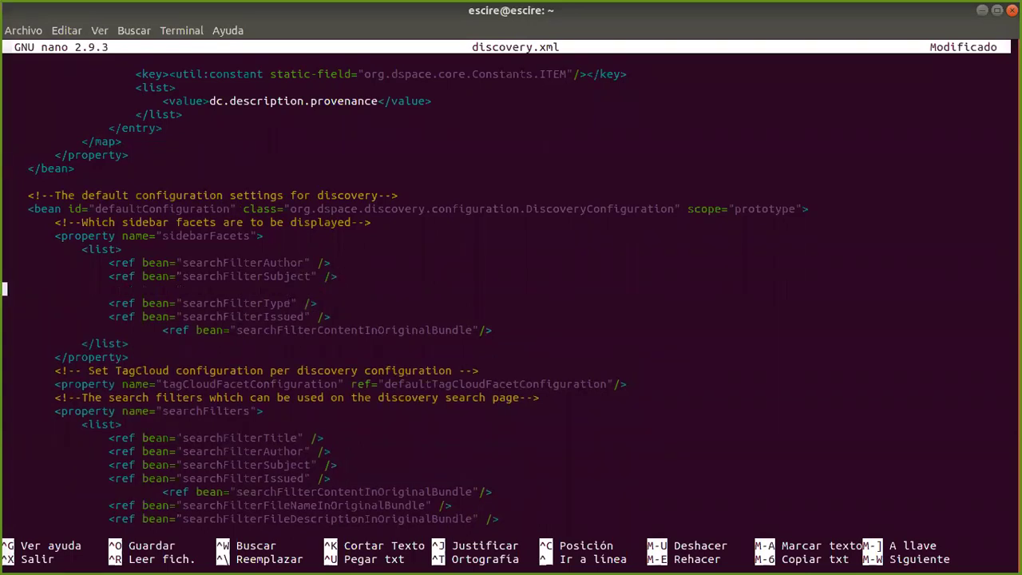
pyautogui.press('Tab')
pyautogui.write('<')
pyautogui.write('r')
pyautogui.press('BackSpace')
pyautogui.write('!-- -->')
pyautogui.press('BackSpace')
pyautogui.write('-->crear')
pyautogui.press('BackSpace')
pyautogui.press('BackSpace')
pyautogui.press('BackSpace')
pyautogui.press('BackSpace')
pyautogui.press('BackSpace')
pyautogui.write('Nuevo tipo echo')
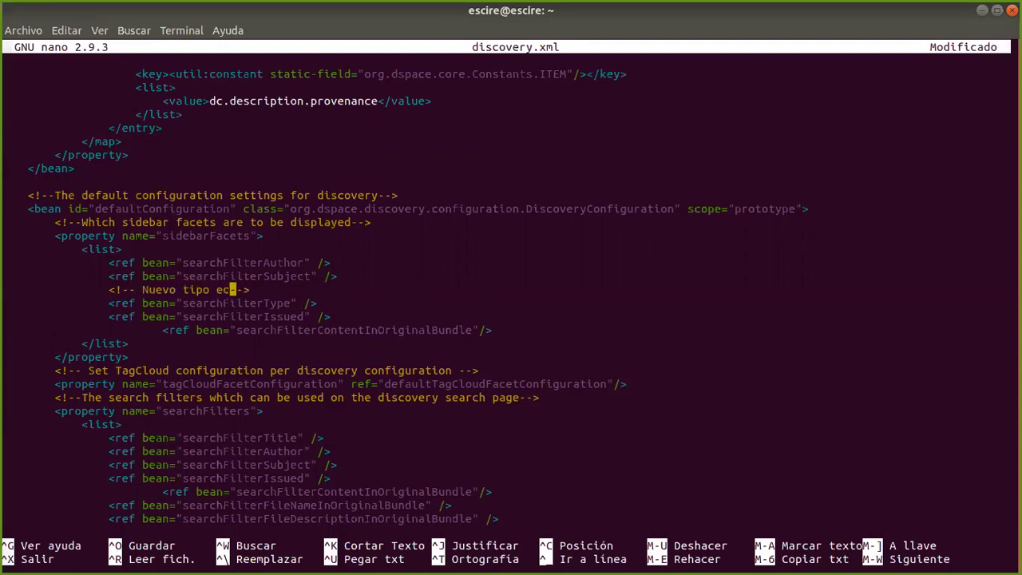
pyautogui.press('BackSpace')
pyautogui.press('BackSpace')
pyautogui.press('BackSpace')
pyautogui.press('BackSpace')
pyautogui.press('BackSpace')
pyautogui.write('reali')
pyautogui.write('zado por ')
pyautogui.write('el t')
pyautogui.write('aller dspace ')
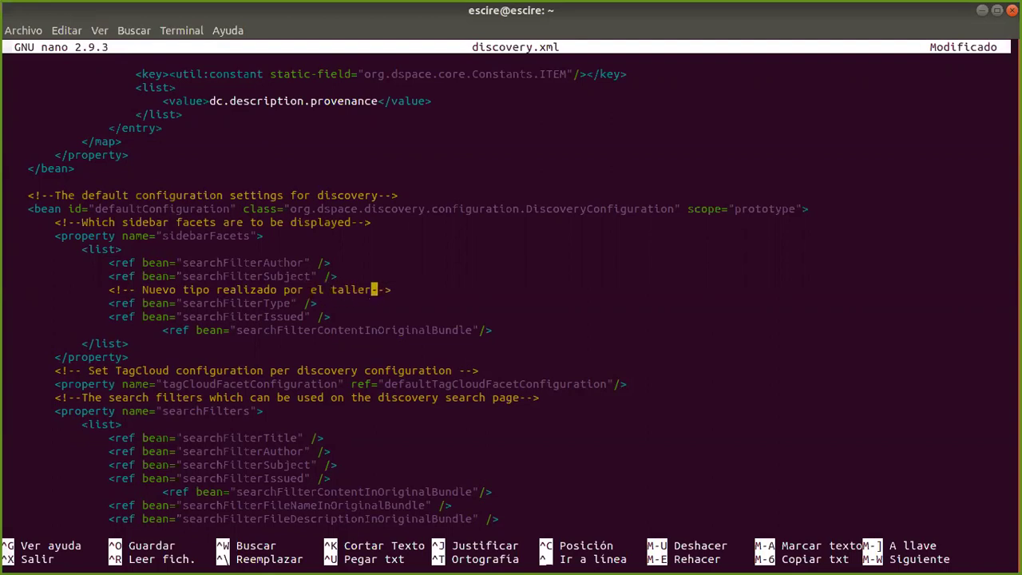
pyautogui.write('2019')
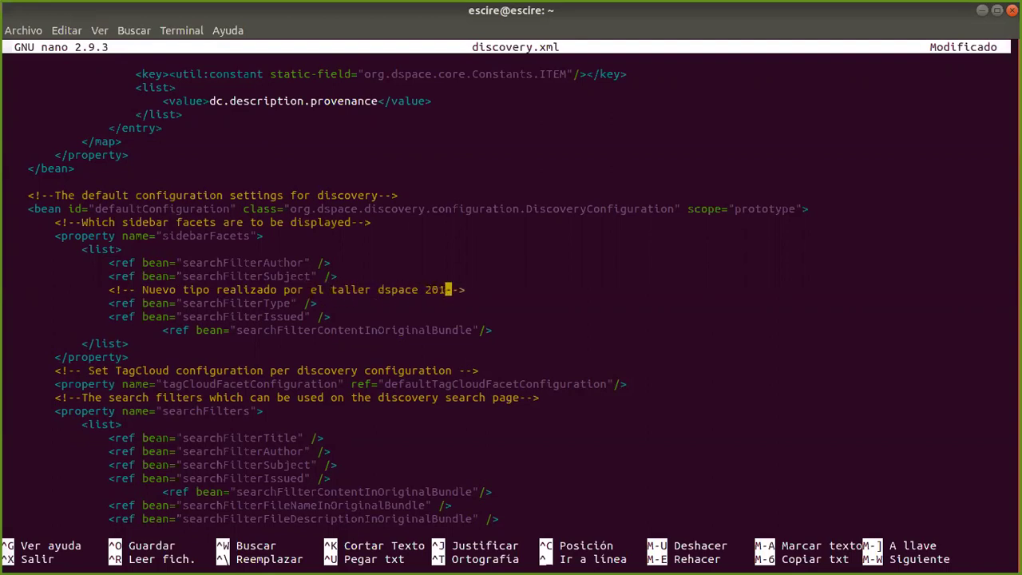
pyautogui.press('Right')
pyautogui.press('Right')
pyautogui.press('Right')
pyautogui.press('Return')
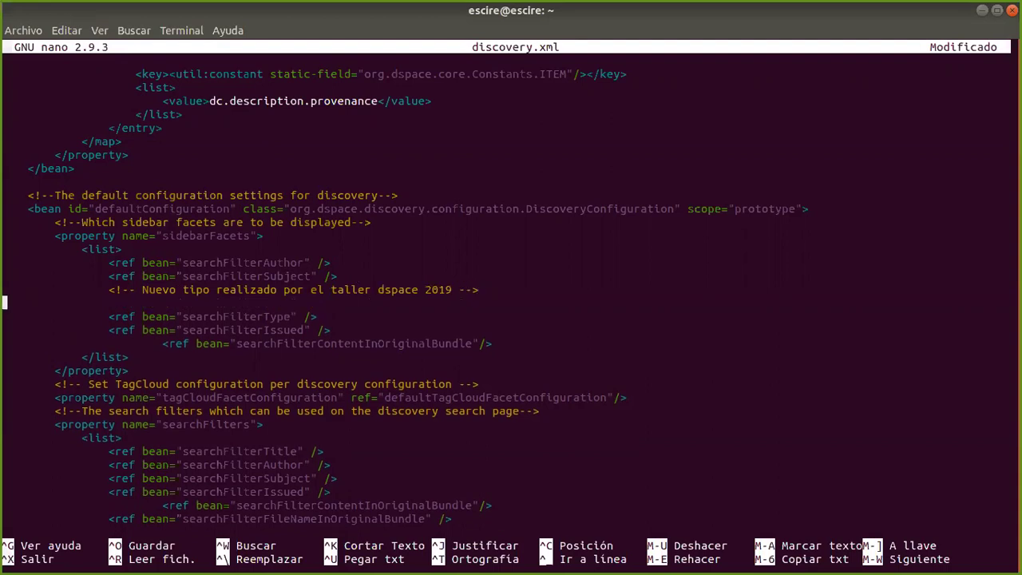
pyautogui.press('BackSpace')
# Add the closing comment "<!-- fin del nuevo tipo-->" on its own line below the searchFilterType reference.
pyautogui.press('Down')
pyautogui.press('Return')
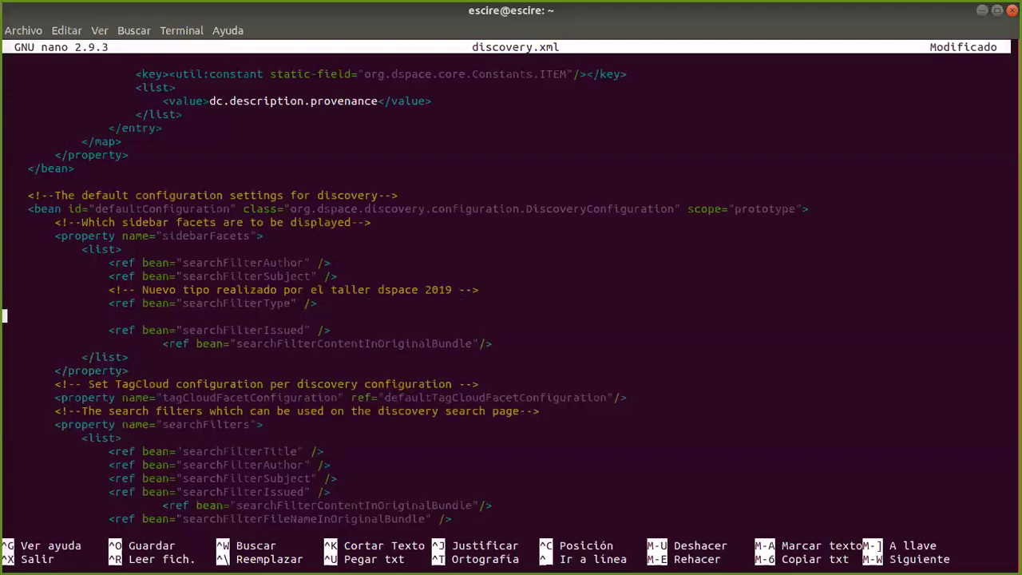
pyautogui.press('Tab')
pyautogui.press('Tab')
pyautogui.write('<>')
pyautogui.press('Left')
pyautogui.write('!----')
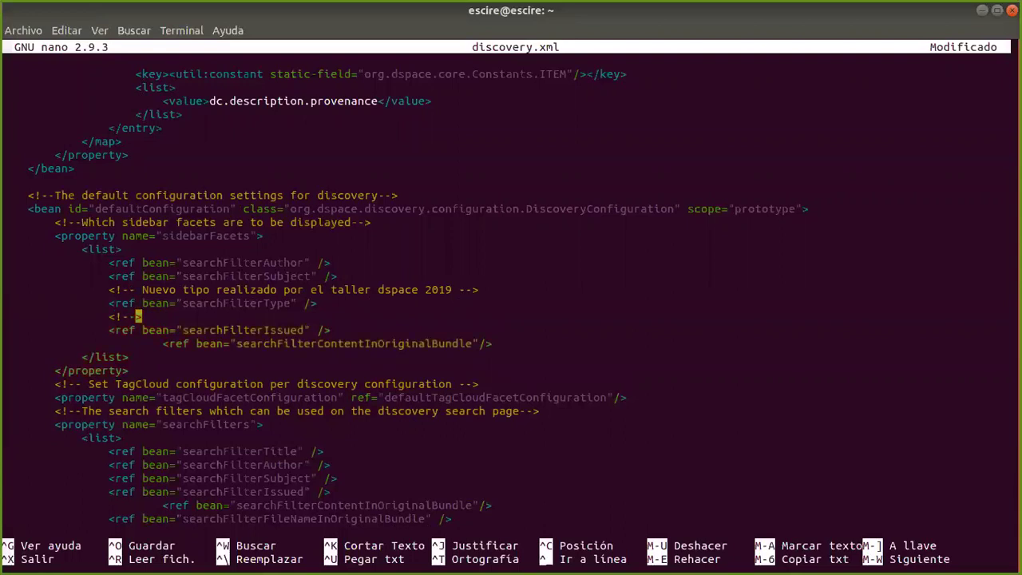
pyautogui.press('Left')
pyautogui.press('Left')
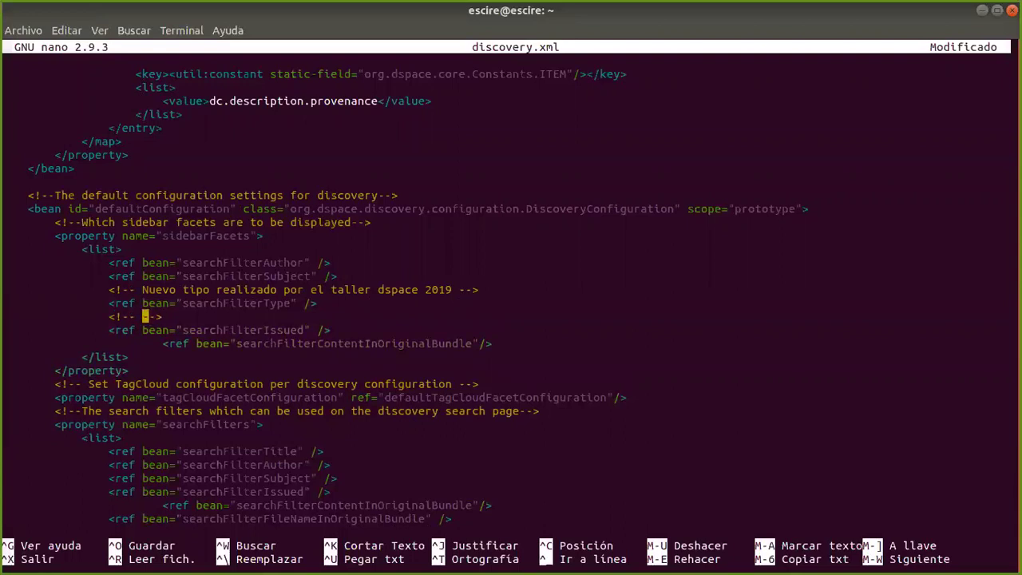
pyautogui.write('fin de')
pyautogui.press('BackSpace')
pyautogui.write('l nuevo tipo')
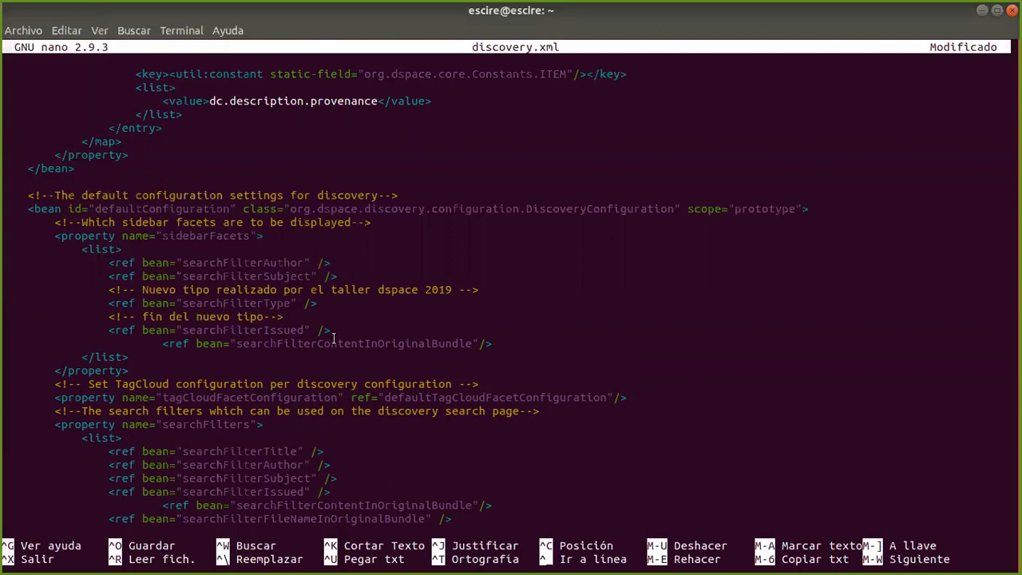
# Copy only the searchFilterType reference line from the sidebarFacets list.
pyautogui.press('Down')
pyautogui.press('Down')
pyautogui.press('Up')
pyautogui.press('Up')
pyautogui.press('Up')
pyautogui.moveTo(109, 302); pyautogui.dragTo(318, 304)
pyautogui.rightClick(317, 302)
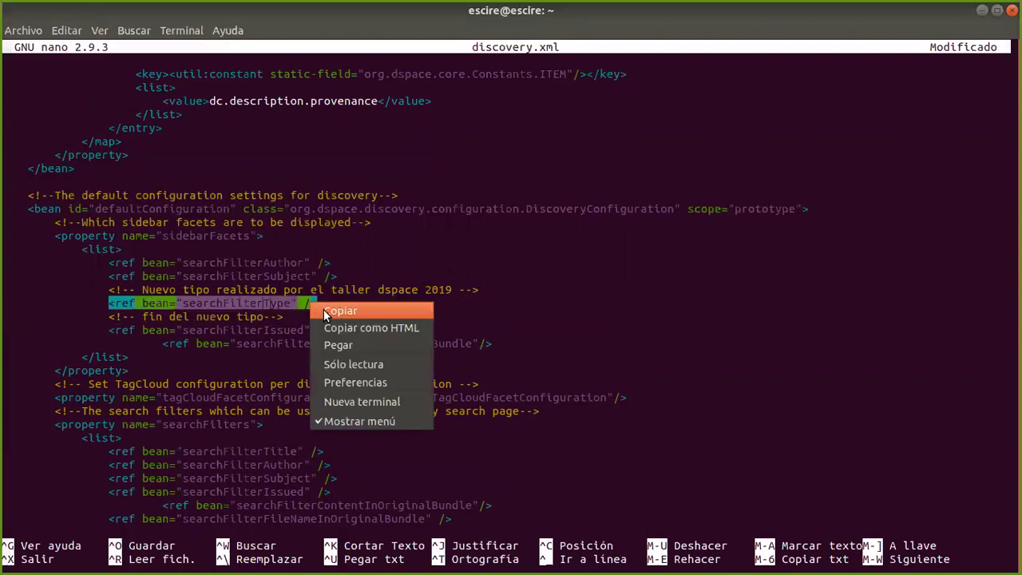
pyautogui.click(331, 312)
pyautogui.click(348, 313)
# Insert an empty line after searchFilterSubject in the searchFilters list of the default configuration.
pyautogui.press('Down')
pyautogui.press('Down')
pyautogui.press('Down')
pyautogui.press('Down')
pyautogui.press('Down')
pyautogui.press('Down')
pyautogui.press('Down')
pyautogui.press('Down')
pyautogui.press('Down')
pyautogui.press('Down')
pyautogui.press('Down')
pyautogui.press('Down')
pyautogui.press('Down')
pyautogui.press('Down')
pyautogui.press('Down')
pyautogui.press('Down')
pyautogui.press('Down')
pyautogui.press('Down')
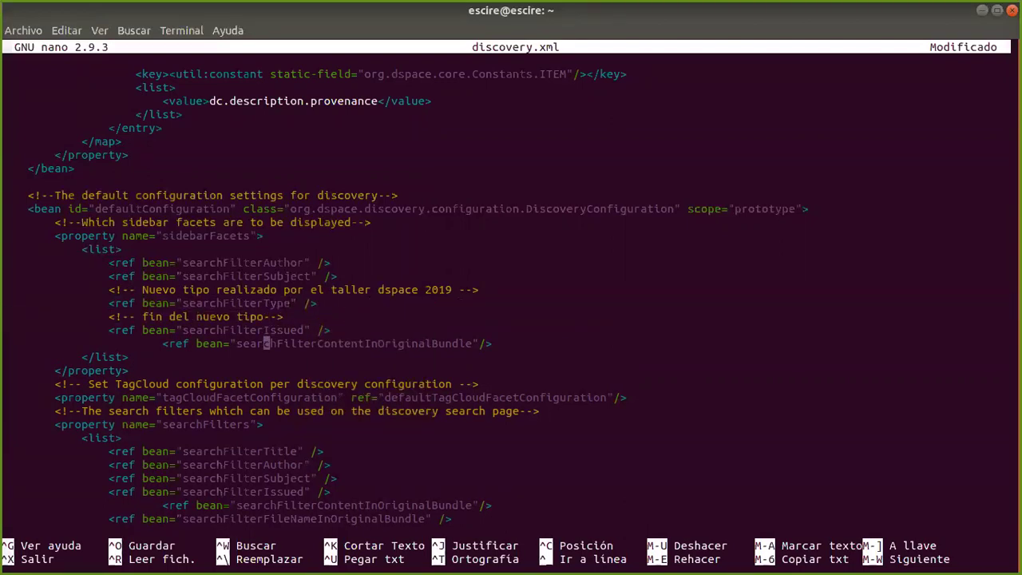
pyautogui.press('Up')
pyautogui.press('Up')
pyautogui.press('Up')
pyautogui.press('Up')
pyautogui.press('Up')
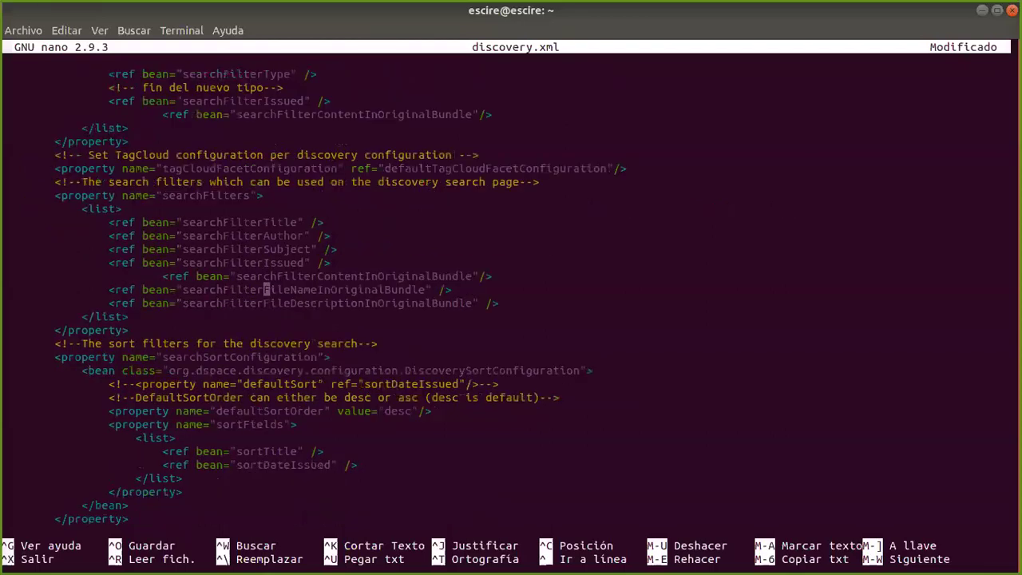
pyautogui.press('Right')
pyautogui.press('Right')
pyautogui.press('Right')
pyautogui.press('Right')
pyautogui.press('Right')
pyautogui.press('Right')
pyautogui.press('Right')
pyautogui.press('Right')
pyautogui.press('Right')
pyautogui.press('Right')
pyautogui.press('Right')
pyautogui.press('Return')
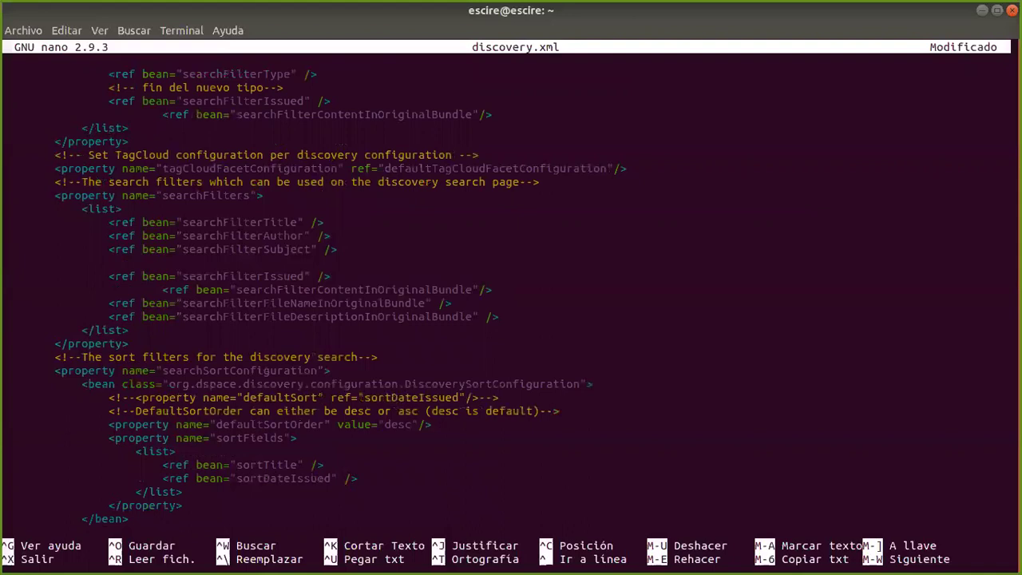
# Copy the searchFilterType reference together with its opening and closing comments from the sidebarFacets list.
pyautogui.press('Up')
pyautogui.press('Up')
pyautogui.press('Up')
pyautogui.press('Up')
pyautogui.press('Up')
pyautogui.press('Up')
pyautogui.press('Up')
pyautogui.press('Up')
pyautogui.press('Up')
pyautogui.press('Up')
pyautogui.press('Up')
pyautogui.press('Up')
pyautogui.press('Up')
pyautogui.press('Up')
pyautogui.press('Up')
pyautogui.press('Up')
pyautogui.moveTo(252, 293); pyautogui.dragTo(110, 302)
pyautogui.click(289, 302)
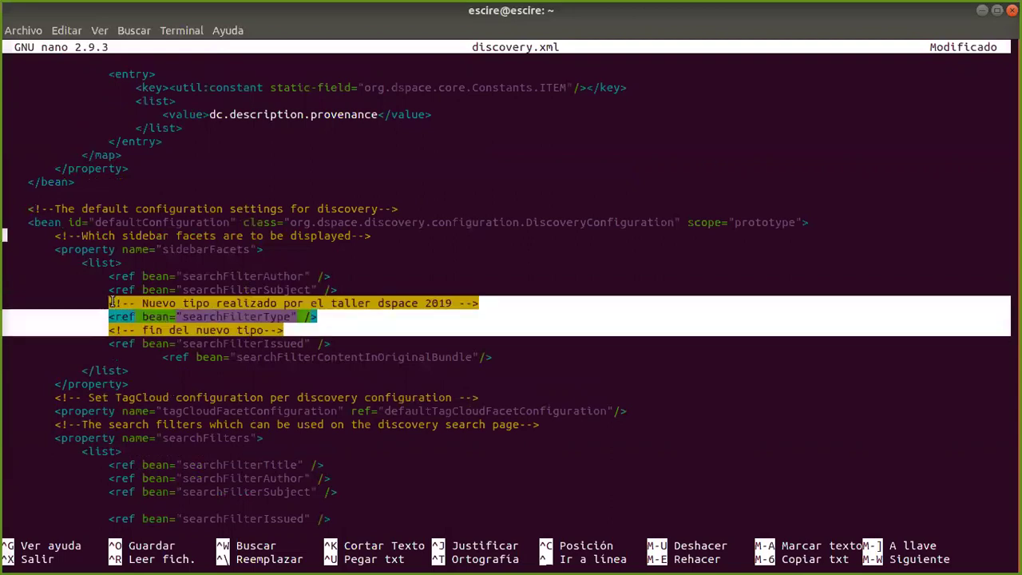
pyautogui.rightClick(112, 302)
pyautogui.click(132, 309)
pyautogui.click(310, 343)
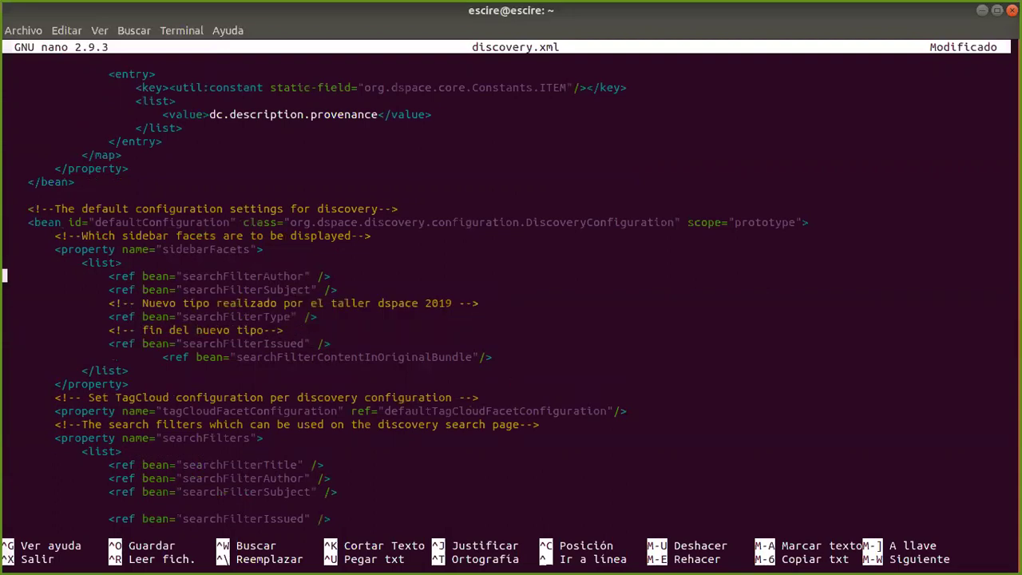
# Paste the commented searchFilterType reference after searchFilterSubject in the default searchFilters list and remove the leftover empty line.
pyautogui.scroll(-6, 4, 447)
pyautogui.press('Tab')
pyautogui.press('Tab')
pyautogui.hotkey('ctrl', 'shift', 'v')
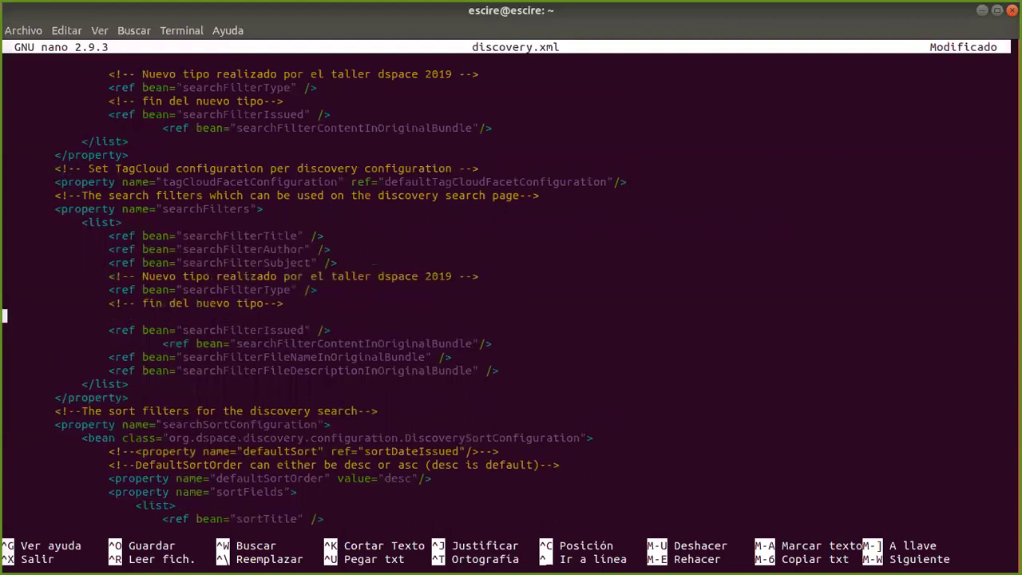
pyautogui.press('BackSpace')
# Examine the searchSortConfiguration block of the default configuration, including its default sort order and sort fields.
pyautogui.press('Down')
pyautogui.press('Down')
pyautogui.press('Down')
pyautogui.press('Down')
pyautogui.press('Down')
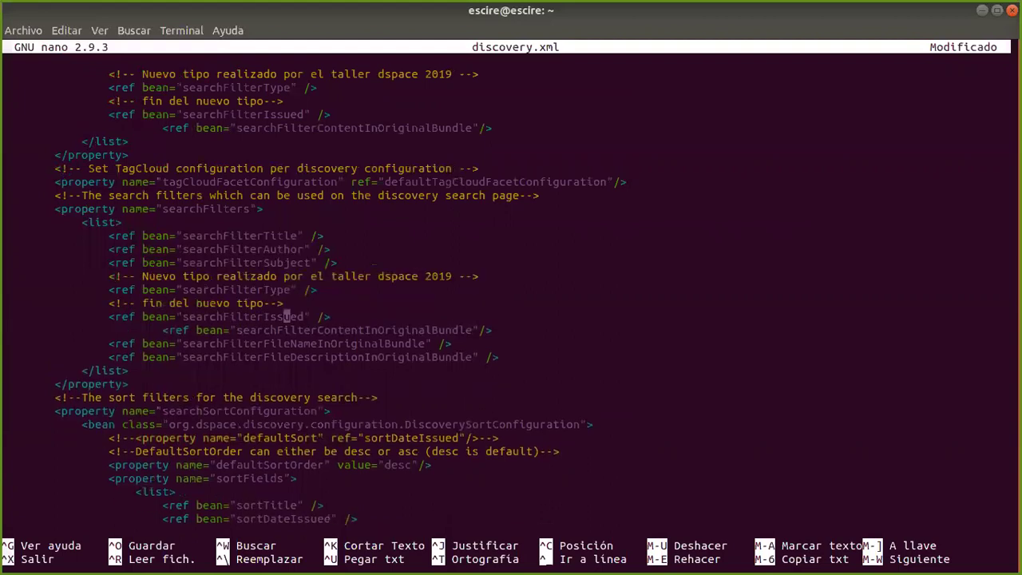
pyautogui.press('Down')
pyautogui.press('Down')
pyautogui.press('Down')
pyautogui.press('Down')
pyautogui.press('Down')
pyautogui.press('Down')
pyautogui.press('Down')
pyautogui.press('Down')
pyautogui.press('Down')
pyautogui.press('Down')
pyautogui.press('Down')
pyautogui.press('Down')
pyautogui.press('Down')
pyautogui.press('Down')
pyautogui.press('Down')
pyautogui.press('Down')
pyautogui.press('Down')
pyautogui.press('Down')
pyautogui.press('Up')
pyautogui.press('Up')
pyautogui.press('Up')
pyautogui.press('Up')
pyautogui.press('Up')
pyautogui.press('Up')
pyautogui.press('Up')
pyautogui.press('Up')
pyautogui.press('Down')
pyautogui.press('Down')
pyautogui.press('Down')
pyautogui.press('Down')
pyautogui.press('Down')
pyautogui.press('Down')
pyautogui.press('Down')
pyautogui.press('Down')
pyautogui.press('Down')
pyautogui.press('Down')
pyautogui.press('Down')
pyautogui.press('Down')
pyautogui.press('Down')
pyautogui.press('Down')
pyautogui.press('Down')
pyautogui.press('Down')
pyautogui.press('Down')
pyautogui.press('Down')
pyautogui.press('Down')
pyautogui.press('Down')
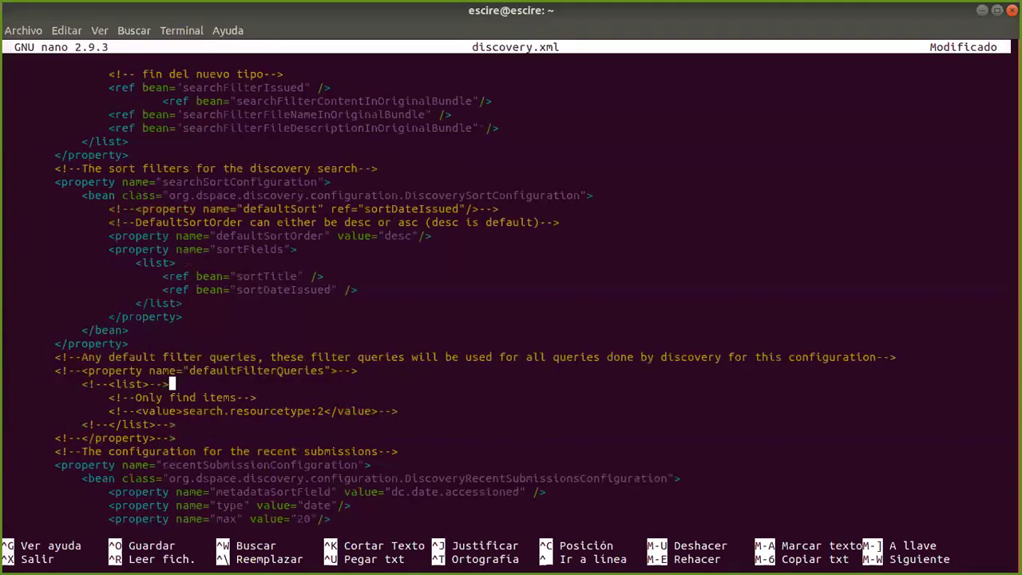
# Review the default filter queries, recent submissions and results-per-page settings of the default configuration.
pyautogui.press('Down')
pyautogui.press('Down')
pyautogui.press('Down')
pyautogui.press('Down')
pyautogui.press('Down')
pyautogui.press('Down')
pyautogui.press('Down')
pyautogui.press('Down')
pyautogui.press('Down')
pyautogui.press('Down')
pyautogui.press('Down')
pyautogui.press('Down')
pyautogui.press('Down')
pyautogui.press('Down')
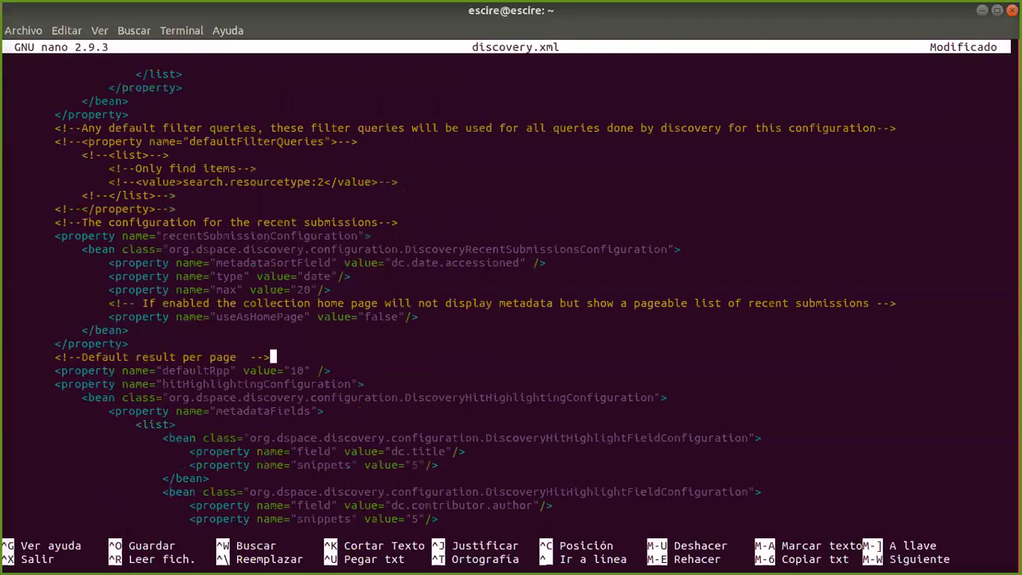
# Review the metadata fields and snippet settings in the hitHighlightingConfiguration block.
pyautogui.press('Down')
pyautogui.press('Down')
pyautogui.press('Down')
pyautogui.press('Down')
pyautogui.press('Down')
pyautogui.press('Down')
pyautogui.press('Down')
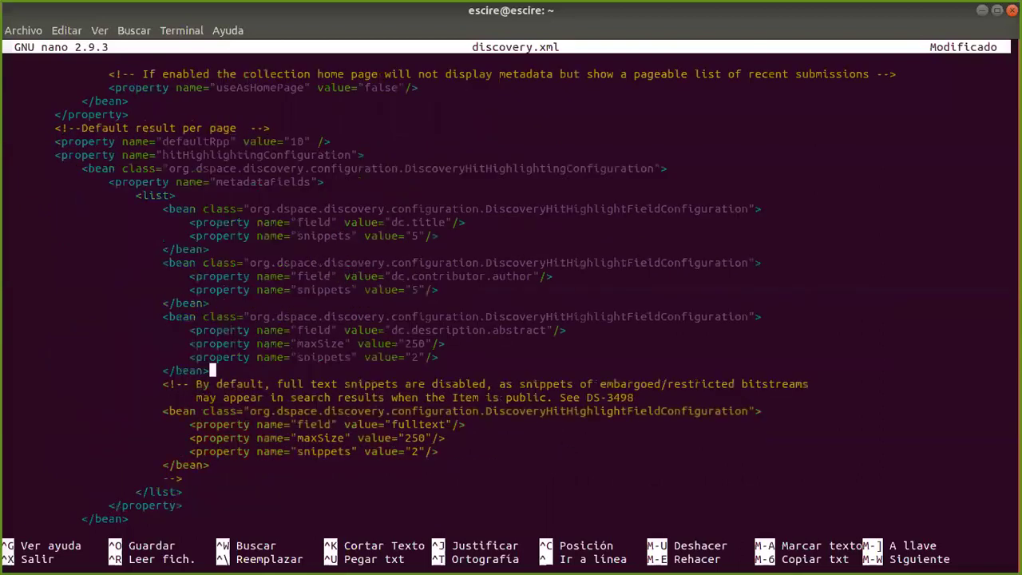
# Examine the moreLikeThisConfiguration block and the metadata fields it uses to find similar items.
pyautogui.press('Down')
pyautogui.press('Down')
pyautogui.press('Down')
pyautogui.press('Down')
pyautogui.press('Down')
pyautogui.press('Down')
pyautogui.press('Down')
pyautogui.press('Down')
pyautogui.press('Down')
pyautogui.press('Down')
pyautogui.press('Down')
pyautogui.press('Down')
pyautogui.press('Down')
pyautogui.press('Down')
pyautogui.press('Down')
pyautogui.press('Down')
pyautogui.press('Down')
pyautogui.press('Down')
pyautogui.press('Down')
pyautogui.press('Down')
pyautogui.press('Down')
pyautogui.press('Down')
pyautogui.press('Down')
pyautogui.press('Down')
pyautogui.press('Down')
pyautogui.press('Down')
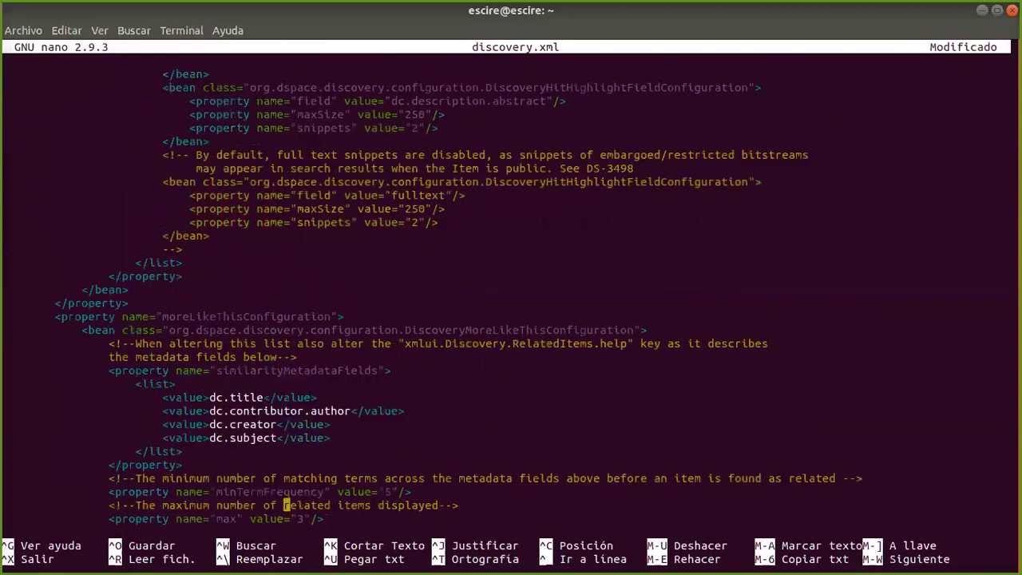
pyautogui.press('Up')
pyautogui.press('Up')
pyautogui.press('Up')
pyautogui.press('Up')
pyautogui.press('Up')
pyautogui.press('Up')
pyautogui.press('Up')
pyautogui.press('Up')
pyautogui.press('Up')
pyautogui.press('Up')
pyautogui.press('Up')
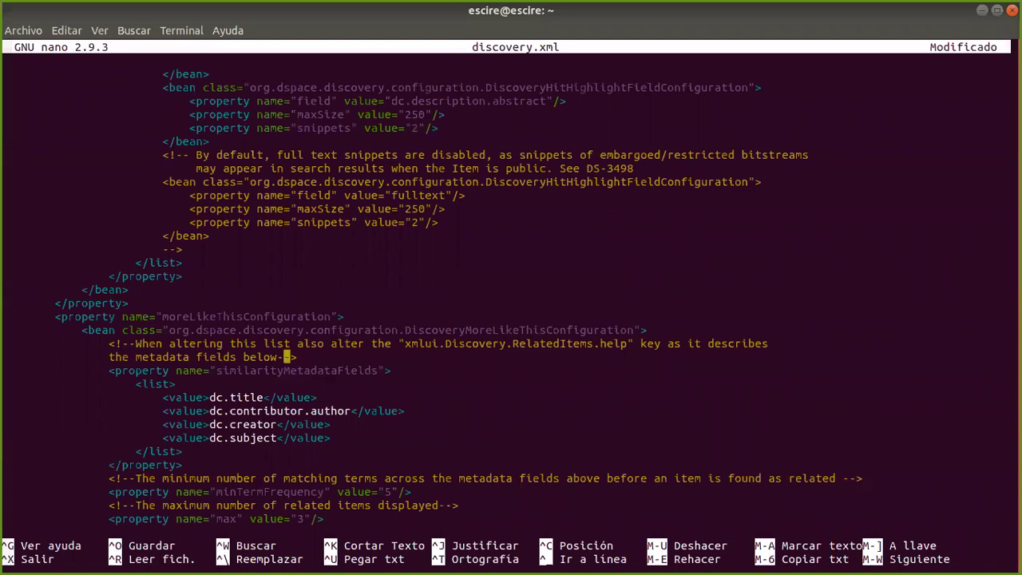
# Review the related-items limits, minimum word length and spell-check setting that close the default configuration.
pyautogui.press('Down')
pyautogui.press('Down')
pyautogui.press('Down')
pyautogui.press('Down')
pyautogui.press('Down')
pyautogui.press('Down')
pyautogui.press('Down')
pyautogui.press('Down')
pyautogui.press('Down')
pyautogui.press('Down')
pyautogui.press('Down')
pyautogui.press('Down')
pyautogui.press('Down')
pyautogui.press('Down')
pyautogui.press('Down')
pyautogui.press('Down')
pyautogui.press('Down')
pyautogui.press('Down')
pyautogui.press('Down')
pyautogui.press('Up')
pyautogui.press('Up')
pyautogui.press('Up')
pyautogui.press('Up')
pyautogui.press('Up')
pyautogui.press('Up')
pyautogui.press('Up')
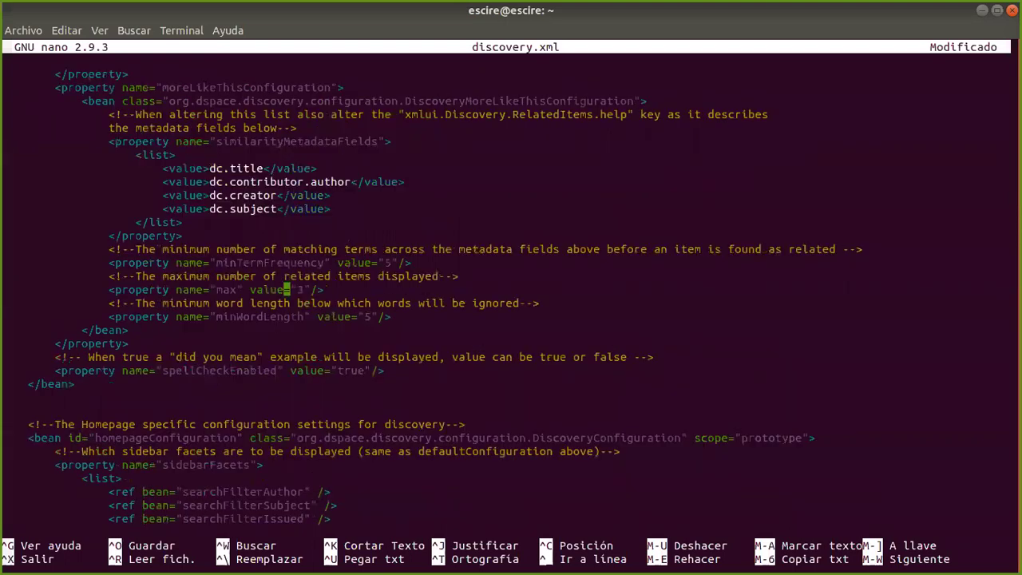
# Insert the searchFilterType reference with its "Nuevo tipo realizado por el taller dspace 2019" and "fin del nuevo tipo" comments after searchFilterSubject in homepageConfiguration's sidebarFacets list.
pyautogui.press('Down')
pyautogui.press('Down')
pyautogui.press('Down')
pyautogui.press('Down')
pyautogui.press('Down')
pyautogui.press('Down')
pyautogui.press('Down')
pyautogui.press('Down')
pyautogui.press('Down')
pyautogui.press('Down')
pyautogui.press('Down')
pyautogui.press('Down')
pyautogui.press('Down')
pyautogui.press('Down')
pyautogui.press('Down')
pyautogui.press('Down')
pyautogui.press('Down')
pyautogui.press('Down')
pyautogui.press('Down')
pyautogui.press('Down')
pyautogui.press('Up')
pyautogui.press('Up')
pyautogui.press('Up')
pyautogui.press('Up')
pyautogui.press('Up')
pyautogui.press('Up')
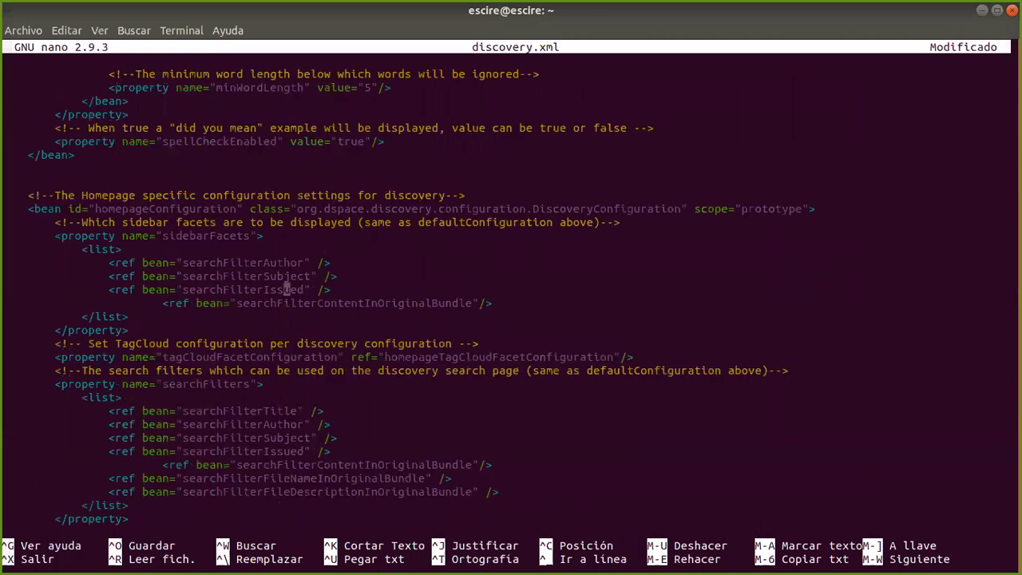
pyautogui.press('Right')
pyautogui.press('Right')
pyautogui.press('Right')
pyautogui.press('Right')
pyautogui.press('Right')
pyautogui.press('Right')
pyautogui.press('Right')
pyautogui.press('Right')
pyautogui.press('Return')
pyautogui.write('<!-- Nuevo tipo realizado por el taller dspace 2019 -->                 <ref bean="searchFilterType" />                 <!-- fin del nuevo tipo-->')
pyautogui.press('Up')
pyautogui.press('Up')
pyautogui.press('Up')
pyautogui.press('Tab')
pyautogui.press('Tab')
pyautogui.press('Down')
pyautogui.press('Down')
pyautogui.press('Down')
pyautogui.press('BackSpace')
# Insert the same commented searchFilterType block after searchFilterSubject in homepageConfiguration's searchFilters list, leaving no blank line before searchFilterIssued.
pyautogui.press('Down')
pyautogui.press('Down')
pyautogui.press('Down')
pyautogui.press('Down')
pyautogui.press('Down')
pyautogui.press('Down')
pyautogui.press('Down')
pyautogui.press('Down')
pyautogui.press('Down')
pyautogui.press('Down')
pyautogui.press('Down')
pyautogui.press('Down')
pyautogui.press('Down')
pyautogui.press('Down')
pyautogui.press('Down')
pyautogui.press('Down')
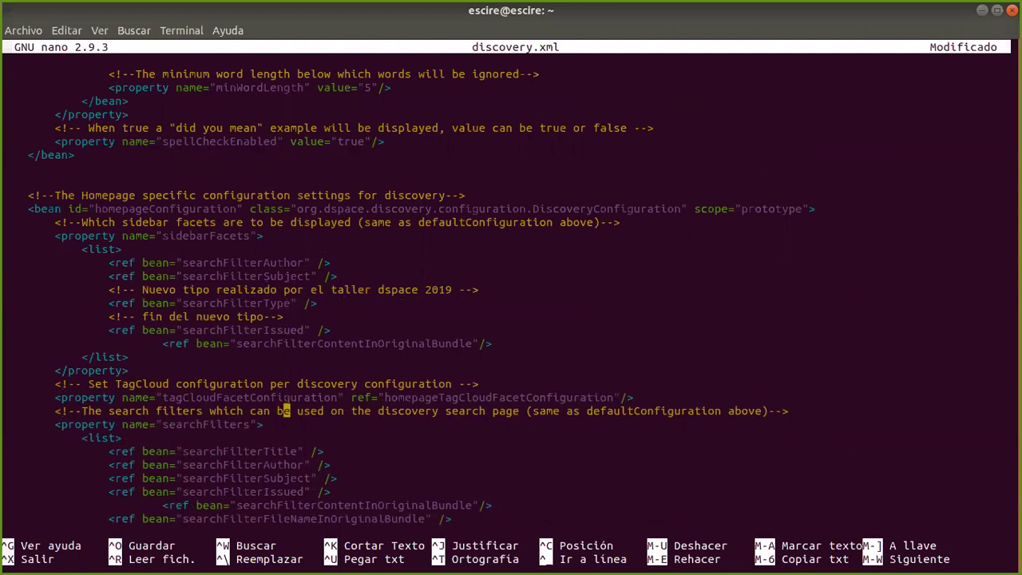
pyautogui.press('Up')
pyautogui.press('Up')
pyautogui.press('Up')
pyautogui.press('Up')
pyautogui.press('Right')
pyautogui.press('Right')
pyautogui.press('Right')
pyautogui.press('Right')
pyautogui.press('Right')
pyautogui.press('Right')
pyautogui.press('Right')
pyautogui.press('Right')
pyautogui.press('Right')
pyautogui.press('Return')
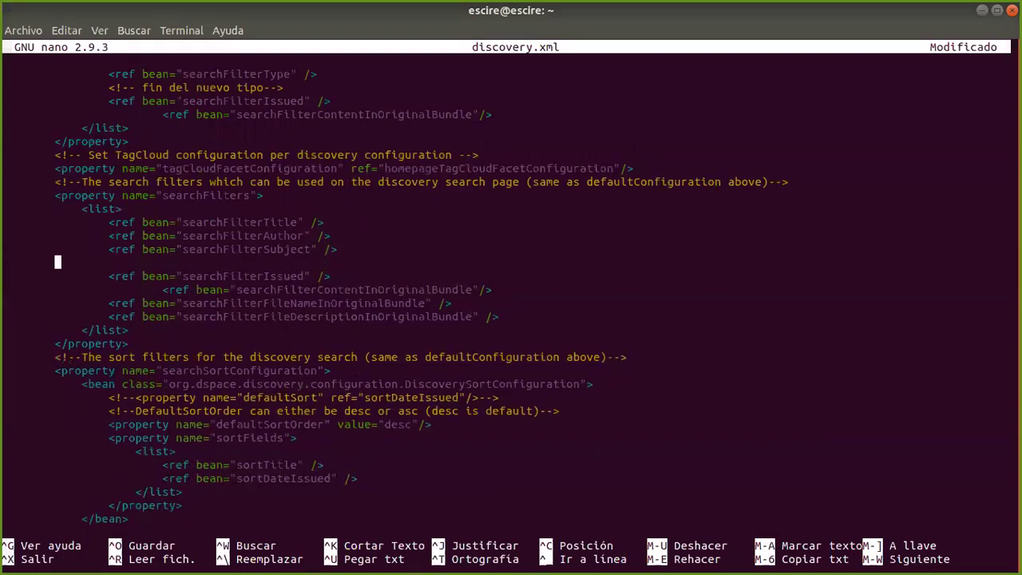
pyautogui.hotkey('ctrl', 'u')
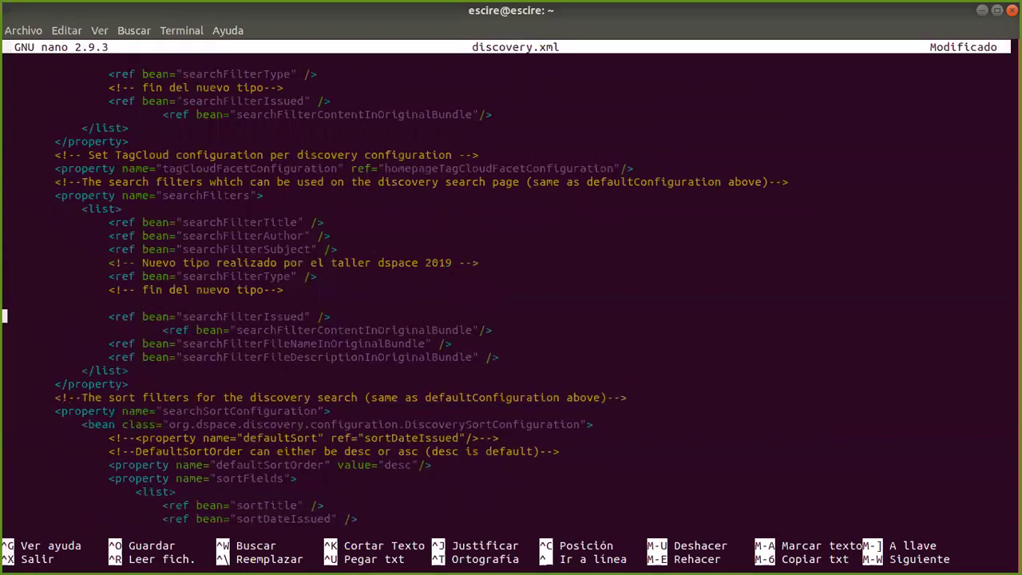
pyautogui.press('Delete')
# Review the homepage configuration's sort filters, default sort order and recent submissions settings.
pyautogui.press('Down')
pyautogui.press('Down')
pyautogui.press('Down')
pyautogui.press('Down')
pyautogui.press('Down')
pyautogui.press('Down')
pyautogui.press('Down')
pyautogui.press('Down')
pyautogui.press('Down')
pyautogui.press('Down')
pyautogui.press('Down')
pyautogui.press('Down')
pyautogui.press('Down')
pyautogui.press('Down')
pyautogui.press('Down')
pyautogui.press('Down')
pyautogui.press('Down')
pyautogui.press('Down')
pyautogui.press('Down')
pyautogui.press('Down')
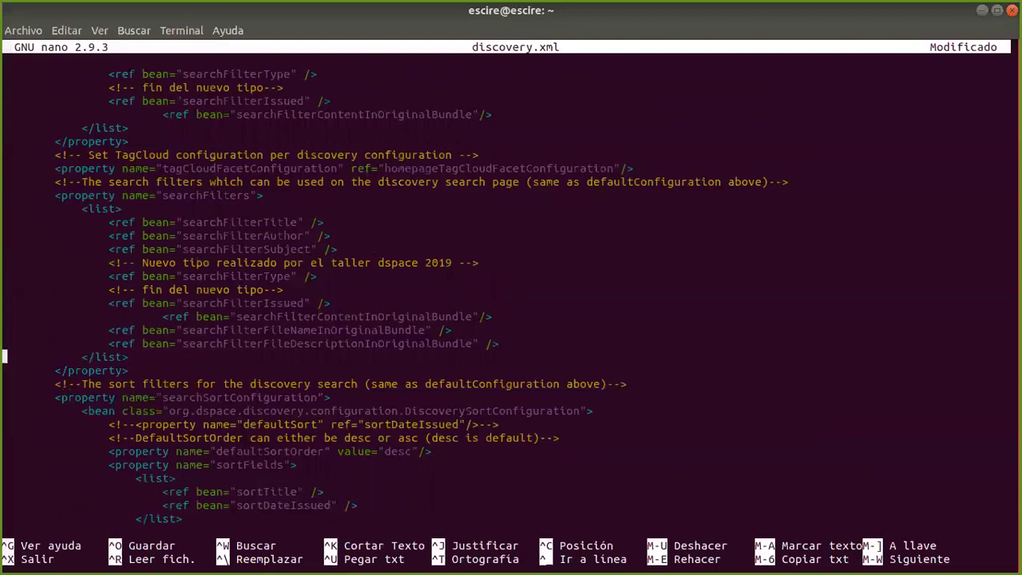
pyautogui.press('Down')
pyautogui.press('Down')
pyautogui.press('Down')
pyautogui.press('Down')
pyautogui.press('Down')
pyautogui.press('Down')
pyautogui.press('Down')
pyautogui.press('Down')
pyautogui.press('Down')
pyautogui.press('Down')
pyautogui.press('Down')
pyautogui.press('Down')
pyautogui.press('Down')
pyautogui.press('Down')
pyautogui.press('Down')
pyautogui.press('Down')
pyautogui.press('Down')
pyautogui.press('Down')
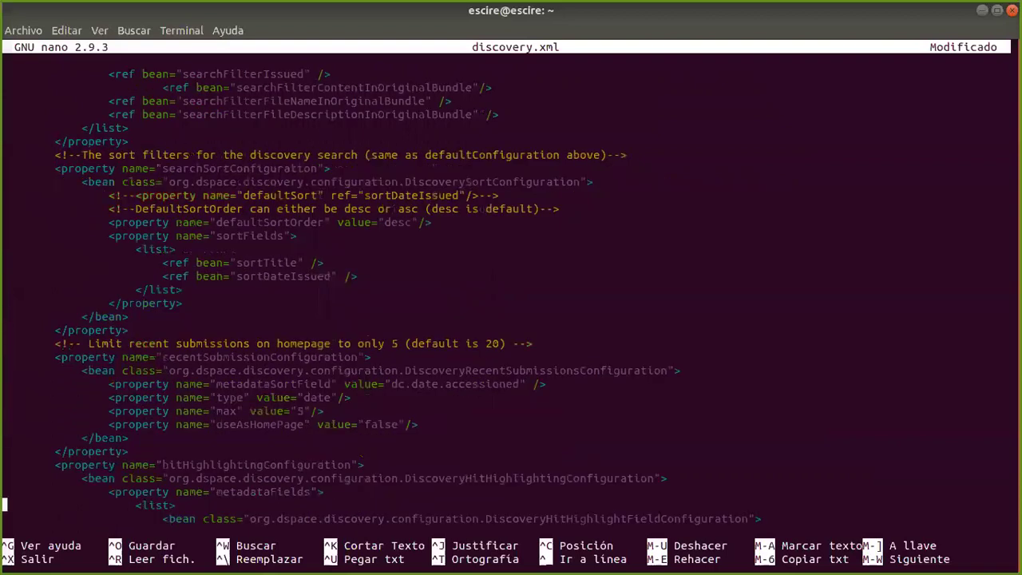
# Review the metadata fields, maximum sizes and snippet settings in the homepage configuration's hit highlighting block.
pyautogui.press('Down')
pyautogui.press('Down')
pyautogui.press('Down')
pyautogui.press('Down')
pyautogui.press('Down')
pyautogui.press('Down')
pyautogui.press('Down')
pyautogui.press('Down')
pyautogui.press('Down')
pyautogui.press('Down')
pyautogui.press('Down')
pyautogui.press('Down')
pyautogui.press('Down')
pyautogui.press('Down')
pyautogui.press('Down')
pyautogui.press('Down')
pyautogui.press('Down')
pyautogui.press('Down')
pyautogui.press('Down')
pyautogui.press('Down')
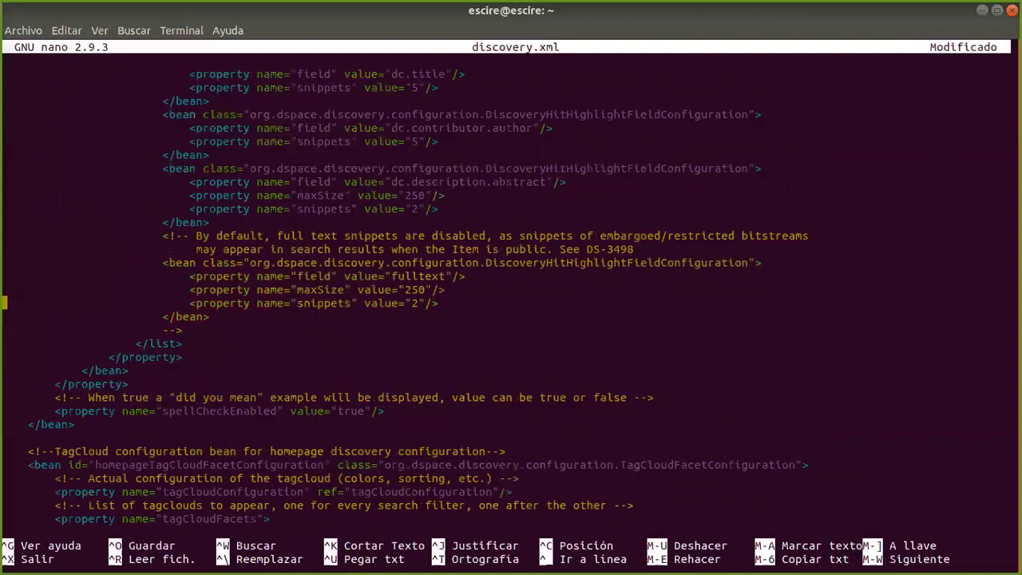
# Examine the tag cloud configuration beans for the homepage and default discovery configurations and their tagCloudFacets lists.
pyautogui.press('Down')
pyautogui.press('Down')
pyautogui.press('Down')
pyautogui.press('Down')
pyautogui.press('Down')
pyautogui.press('Down')
pyautogui.press('Down')
pyautogui.press('Down')
pyautogui.press('Down')
pyautogui.press('Down')
pyautogui.press('Down')
pyautogui.press('Down')
pyautogui.press('Down')
pyautogui.press('Down')
pyautogui.press('Down')
pyautogui.press('Down')
pyautogui.press('Down')
pyautogui.press('Down')
pyautogui.press('Down')
pyautogui.press('Down')
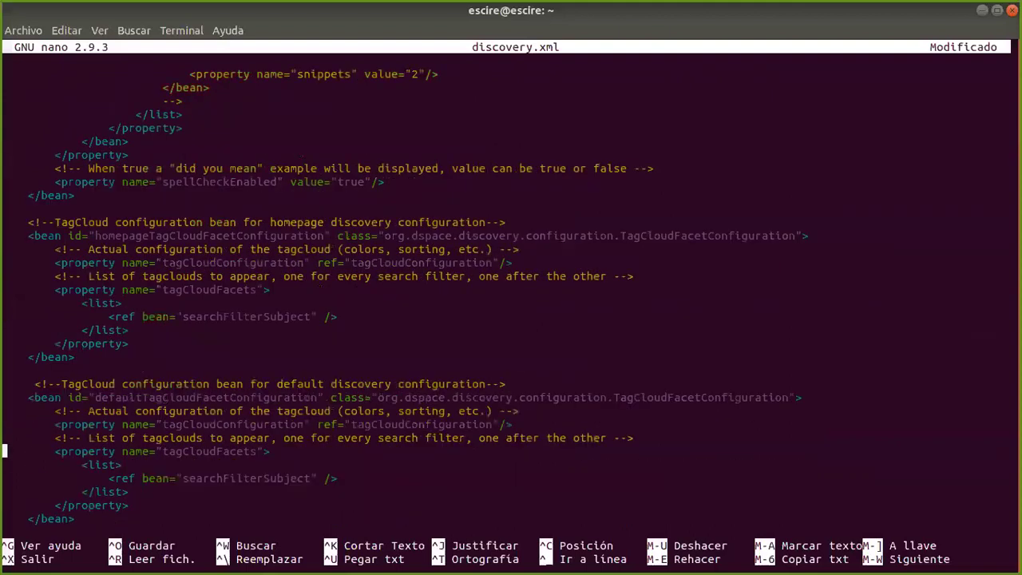
# Examine the tagCloudConfiguration bean's options for score display, centering, tag totals, letter case, colors, font sizes, cutting level and ordering.
pyautogui.press('Down')
pyautogui.press('Down')
pyautogui.press('Down')
pyautogui.press('Down')
pyautogui.press('Down')
pyautogui.press('Down')
pyautogui.press('Down')
pyautogui.press('Down')
pyautogui.press('Down')
pyautogui.press('Down')
pyautogui.press('Down')
pyautogui.press('Down')
pyautogui.press('Down')
pyautogui.press('Down')
pyautogui.press('Down')
pyautogui.press('Down')
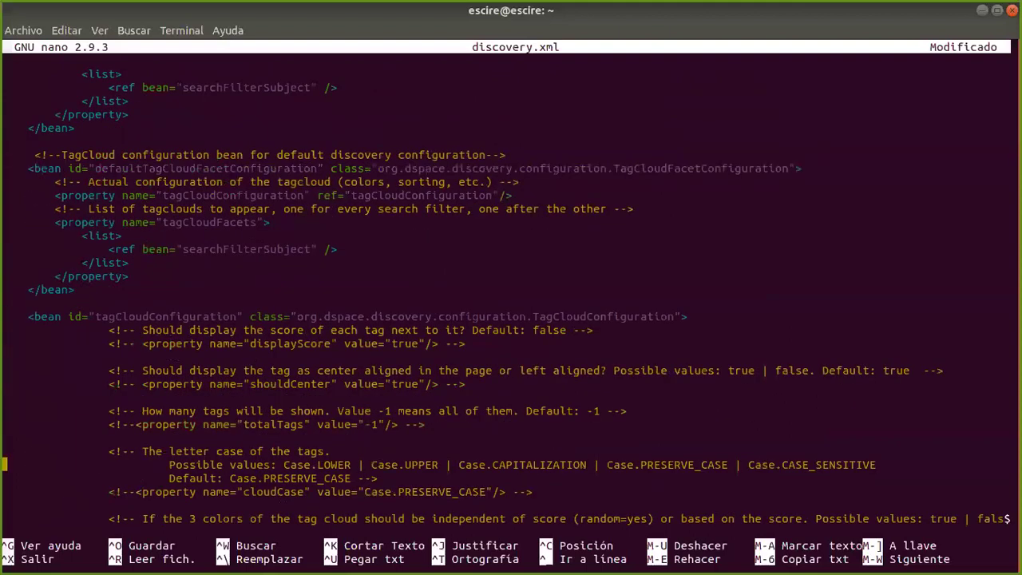
pyautogui.press('Down')
pyautogui.press('Down')
pyautogui.press('Down')
pyautogui.press('Down')
pyautogui.press('Down')
pyautogui.press('Down')
pyautogui.press('Down')
pyautogui.press('Down')
pyautogui.press('Down')
pyautogui.press('Down')
pyautogui.press('Down')
pyautogui.press('Down')
pyautogui.press('Down')
pyautogui.press('Down')
pyautogui.press('Down')
pyautogui.press('Down')
pyautogui.press('Down')
pyautogui.press('Down')
pyautogui.press('Down')
pyautogui.press('Down')
pyautogui.press('Down')
# Review the search filter configuration beans, comparing the index field names, metadata fields and facet settings of the title, author and subject filters.
pyautogui.press('Down')
pyautogui.press('Down')
pyautogui.press('Down')
pyautogui.press('Down')
pyautogui.press('Down')
pyautogui.press('Down')
pyautogui.press('Down')
pyautogui.press('Down')
pyautogui.press('Down')
pyautogui.press('Down')
pyautogui.press('Down')
pyautogui.press('Down')
pyautogui.press('Down')
pyautogui.press('Down')
pyautogui.press('Down')
pyautogui.press('Down')
pyautogui.press('Down')
pyautogui.press('Down')
pyautogui.press('Down')
pyautogui.press('Down')
pyautogui.press('Down')
pyautogui.press('Down')
pyautogui.press('Down')
pyautogui.press('Down')
pyautogui.press('Down')
pyautogui.press('Down')
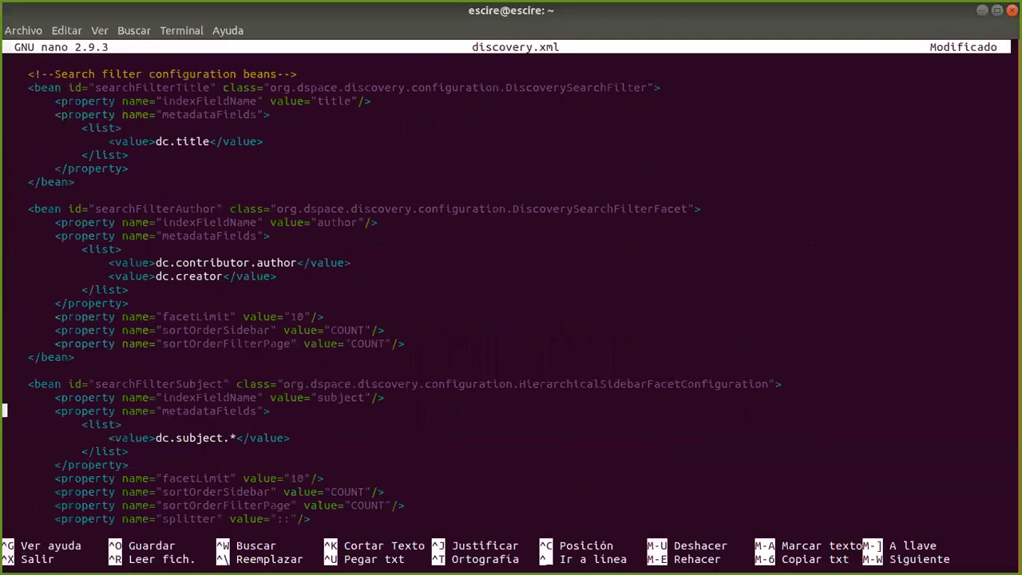
pyautogui.press('Down')
pyautogui.press('Down')
pyautogui.press('Down')
pyautogui.press('Down')
pyautogui.press('Down')
pyautogui.press('Down')
pyautogui.press('Down')
pyautogui.press('Down')
pyautogui.press('Down')
pyautogui.press('Down')
pyautogui.press('Down')
pyautogui.press('Down')
pyautogui.press('Down')
pyautogui.press('Down')
pyautogui.press('Down')
pyautogui.press('Down')
pyautogui.press('Down')
pyautogui.press('Down')
pyautogui.press('Down')
pyautogui.press('Down')
pyautogui.press('Up')
pyautogui.press('Up')
pyautogui.press('Up')
pyautogui.press('Up')
pyautogui.press('Up')
pyautogui.press('Up')
pyautogui.press('Up')
pyautogui.press('Up')
pyautogui.press('Up')
pyautogui.press('Up')
pyautogui.press('Up')
pyautogui.press('Up')
pyautogui.press('Up')
pyautogui.press('Up')
pyautogui.press('Up')
pyautogui.press('Up')
pyautogui.press('Up')
pyautogui.press('Up')
pyautogui.press('Up')
pyautogui.press('Up')
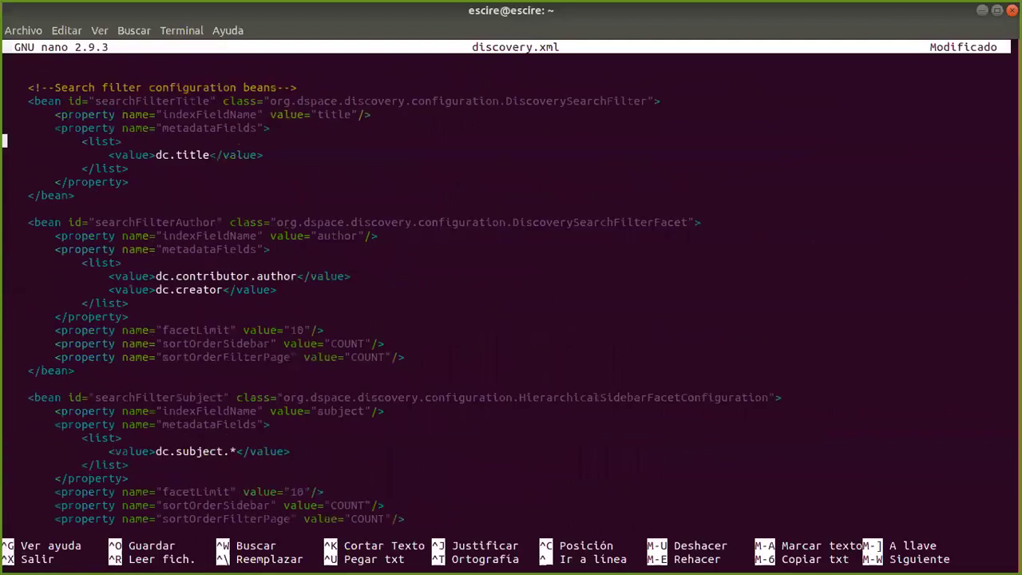
pyautogui.press('Up')
pyautogui.press('Up')
pyautogui.press('Up')
pyautogui.press('Up')
pyautogui.press('Up')
pyautogui.press('Up')
pyautogui.press('Up')
pyautogui.press('Down')
pyautogui.press('Down')
pyautogui.press('Down')
pyautogui.press('Down')
pyautogui.press('Down')
pyautogui.press('Down')
pyautogui.press('Down')
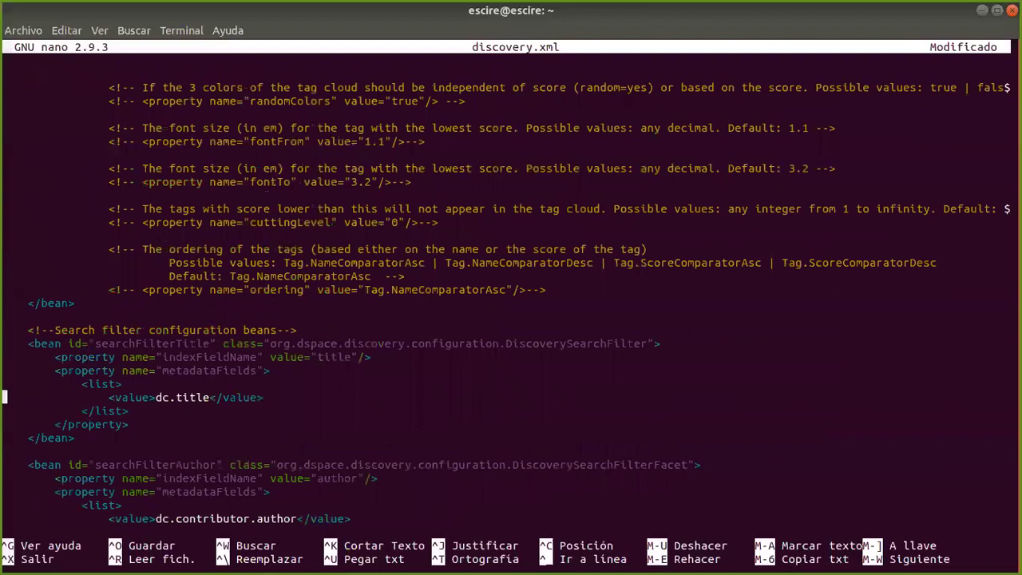
# Insert the "Nuevo tipo realizado por el taller dspace 2019" commented block with the searchFilterType reference between the searchFilterSubject and searchFilterIssued bean definitions.
pyautogui.press('Down')
pyautogui.press('Down')
pyautogui.press('Down')
pyautogui.press('Down')
pyautogui.press('Down')
pyautogui.press('Down')
pyautogui.press('Down')
pyautogui.press('Down')
pyautogui.press('Down')
pyautogui.press('Down')
pyautogui.press('Down')
pyautogui.press('Down')
pyautogui.press('Down')
pyautogui.press('Down')
pyautogui.press('Down')
pyautogui.press('Down')
pyautogui.press('Down')
pyautogui.press('Down')
pyautogui.press('Up')
pyautogui.press('Down')
pyautogui.press('Down')
pyautogui.press('Down')
pyautogui.press('Down')
pyautogui.press('Down')
pyautogui.press('Down')
pyautogui.press('Down')
pyautogui.press('Down')
pyautogui.press('Down')
pyautogui.press('Down')
pyautogui.press('Down')
pyautogui.press('Down')
pyautogui.press('Down')
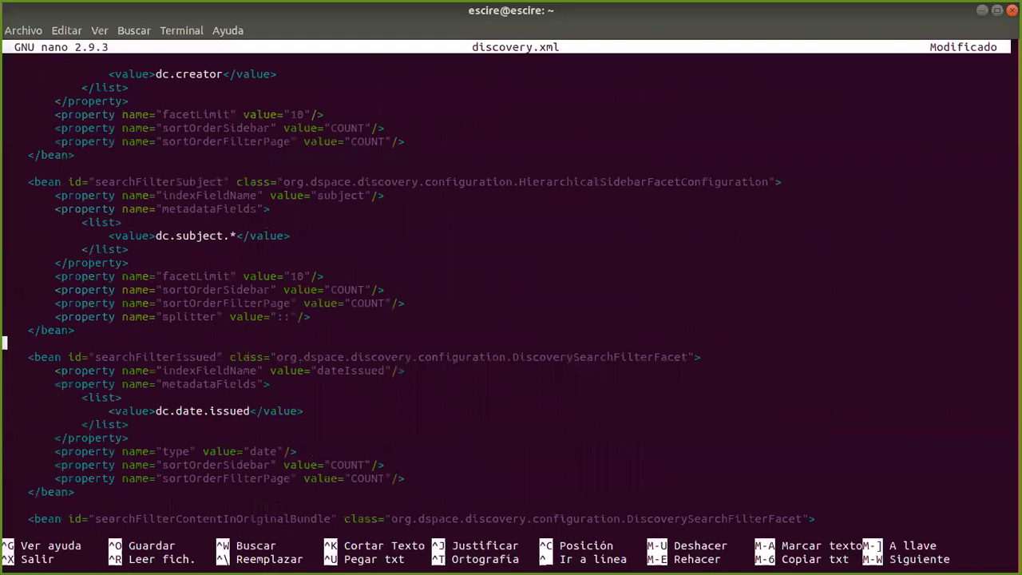
pyautogui.press('Return')
pyautogui.press('Return')
pyautogui.press('Up')
pyautogui.write('<!-- Nuevo tipo realizado por el taller dspace 2019 --> \t\t<ref bean="searchFilterType" /> \t\t<!-- fin del nuevo tipo-->')
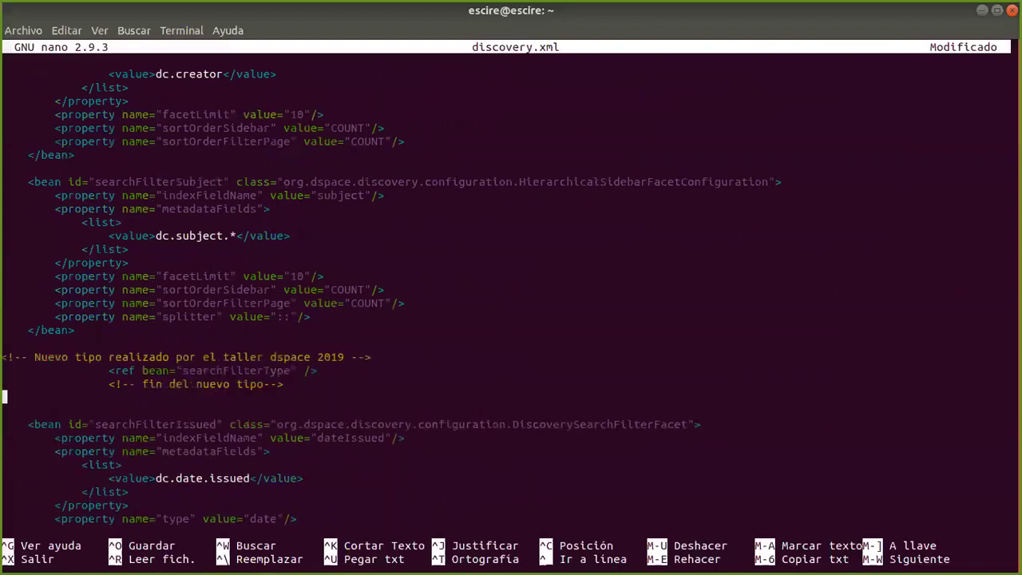
# Remove the indentation before the "fin del nuevo tipo" comment so it starts at the beginning of its line.
pyautogui.press('Up')
pyautogui.press('Right')
pyautogui.press('Right')
pyautogui.press('Right')
pyautogui.press('Right')
pyautogui.press('Right')
pyautogui.press('Right')
pyautogui.press('Right')
pyautogui.press('Right')
pyautogui.press('Right')
pyautogui.press('Right')
pyautogui.press('Right')
pyautogui.press('Right')
pyautogui.press('Right')
pyautogui.press('Right')
pyautogui.press('Right')
pyautogui.press('Right')
pyautogui.press('BackSpace')
pyautogui.press('BackSpace')
pyautogui.press('BackSpace')
pyautogui.press('BackSpace')
pyautogui.press('BackSpace')
pyautogui.press('BackSpace')
pyautogui.press('BackSpace')
pyautogui.press('BackSpace')
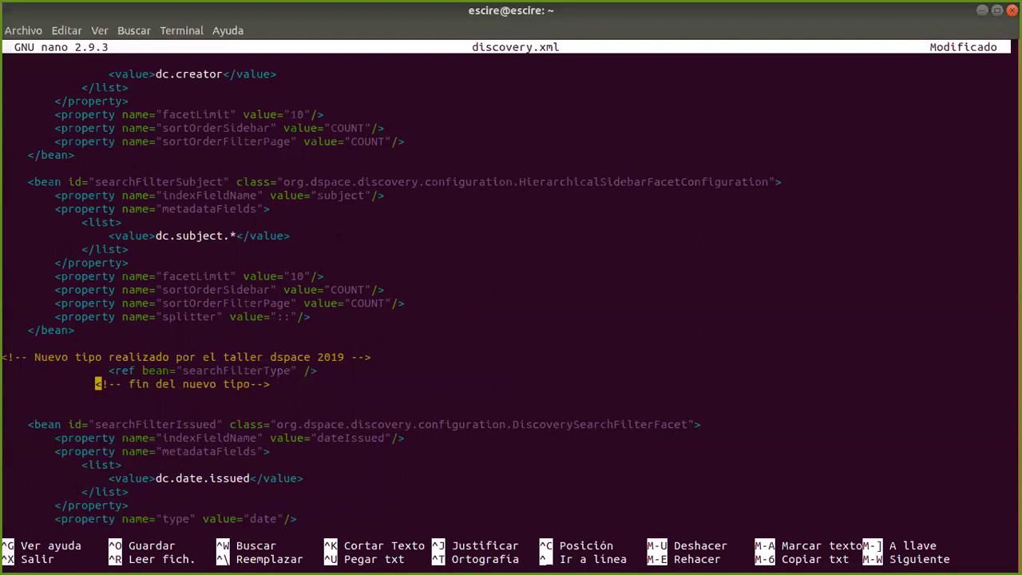
pyautogui.press('BackSpace')
pyautogui.press('BackSpace')
pyautogui.press('BackSpace')
pyautogui.press('BackSpace')
pyautogui.press('BackSpace')
pyautogui.press('BackSpace')
pyautogui.press('BackSpace')
pyautogui.press('BackSpace')
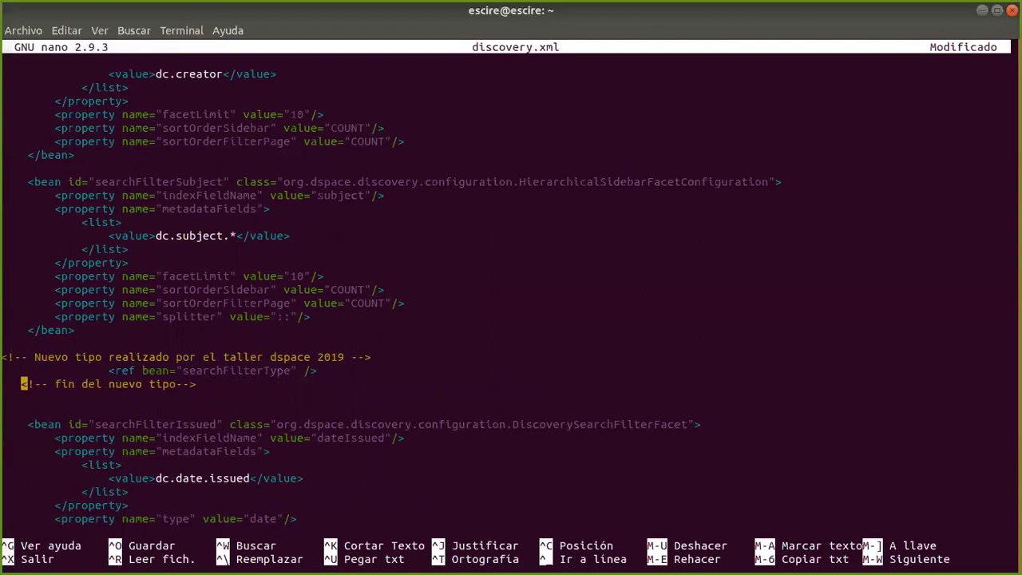
# Copy the whole searchFilterSubject bean definition and paste it between the "Nuevo tipo realizado por el taller dspace 2019" comment and the searchFilterType reference.
pyautogui.press('Up')
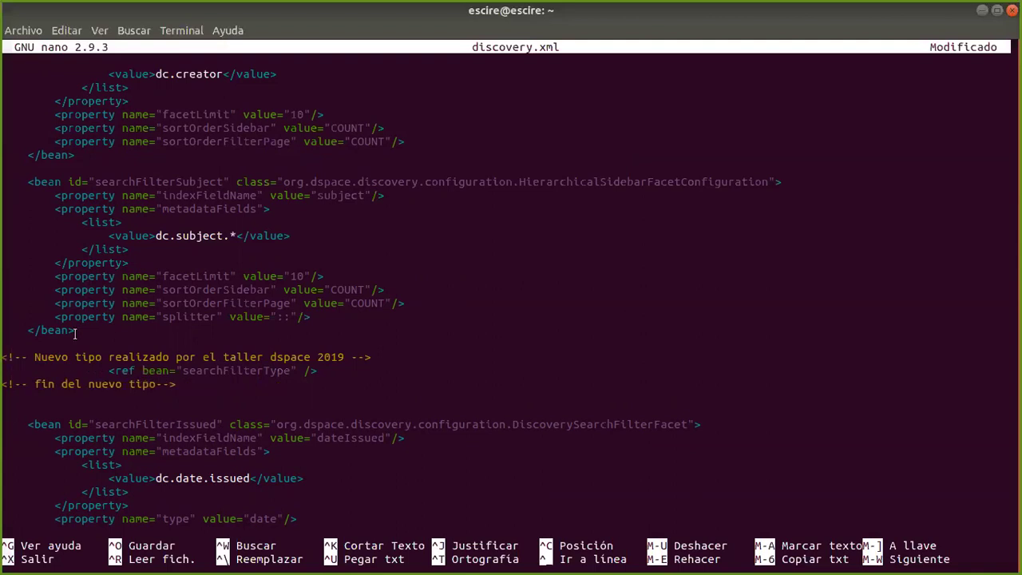
pyautogui.moveTo(75, 332); pyautogui.dragTo(27, 182)
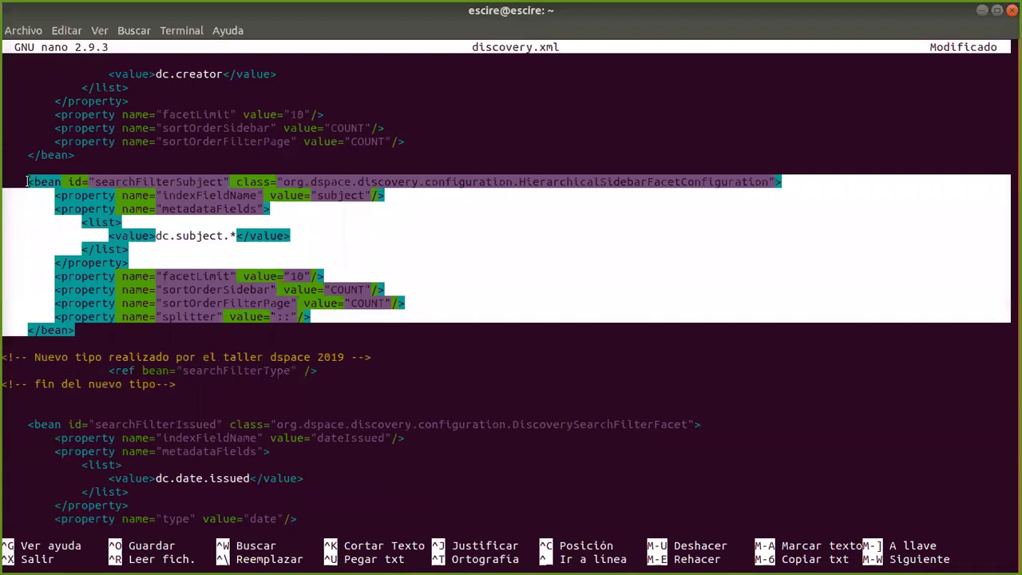
pyautogui.rightClick(27, 182)
pyautogui.click(48, 189)
pyautogui.click(313, 368)
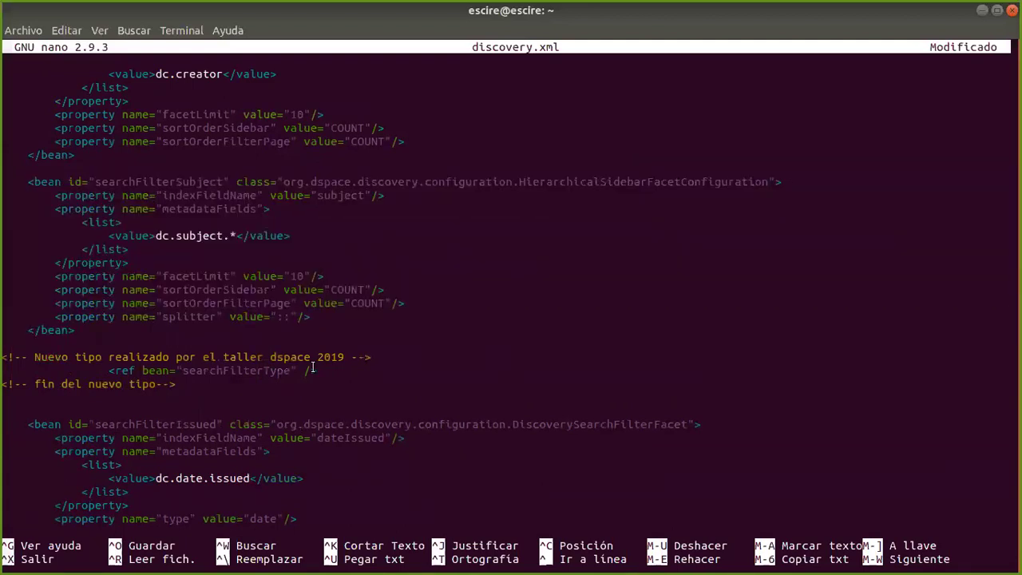
pyautogui.press('Down')
pyautogui.press('Down')
pyautogui.press('Return')
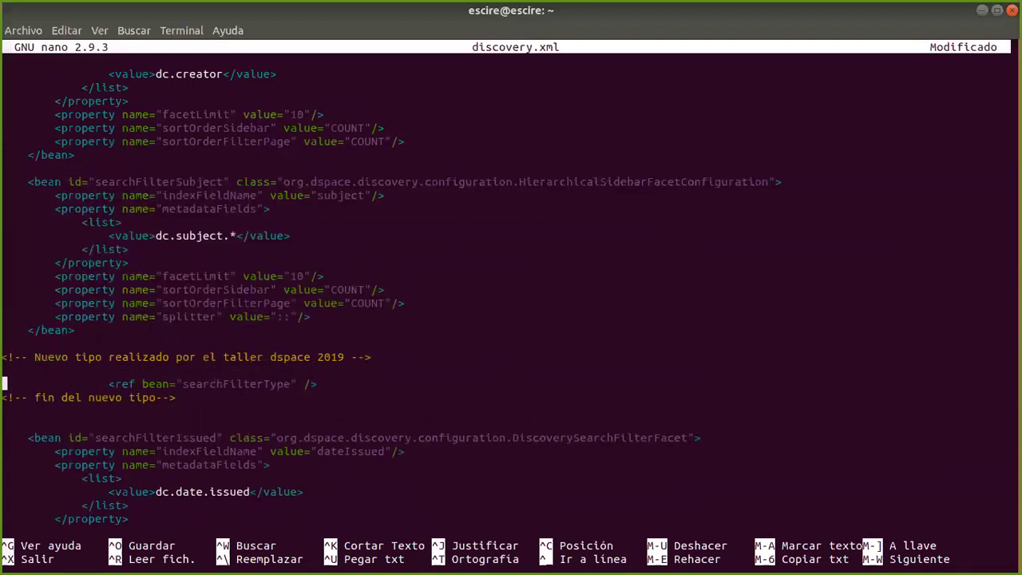
pyautogui.press('Up')
pyautogui.press('Tab')
pyautogui.hotkey('ctrl', 'shift', 'v')
# Correct the indentation of the pasted bean's opening line to match the other bean definitions.
pyautogui.press('Up')
pyautogui.press('Up')
pyautogui.press('Up')
pyautogui.press('Up')
pyautogui.press('Up')
pyautogui.press('Up')
pyautogui.press('Up')
pyautogui.press('Up')
pyautogui.press('Up')
pyautogui.press('Up')
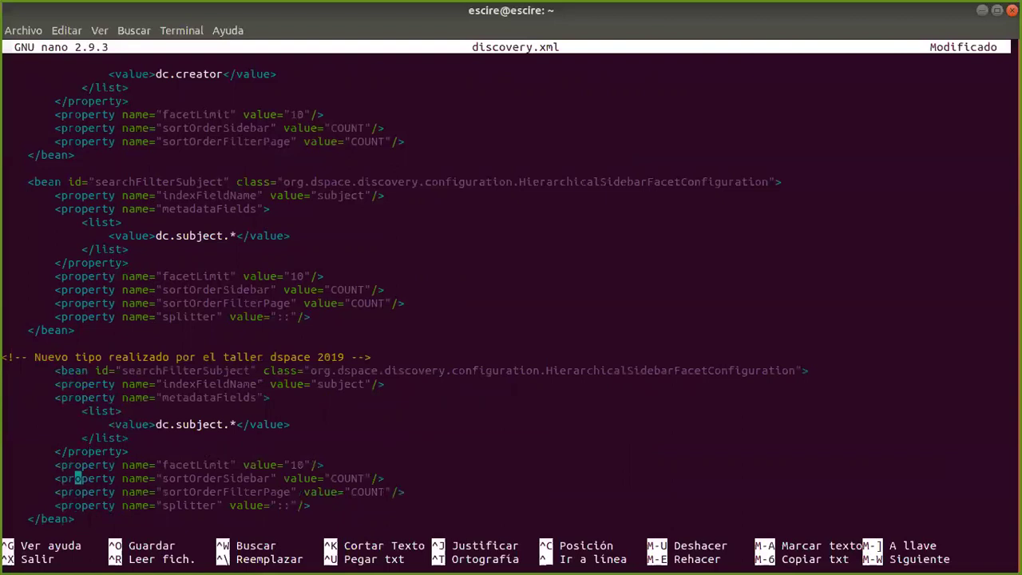
pyautogui.press('Up')
pyautogui.press('Left')
pyautogui.press('Left')
pyautogui.press('Left')
pyautogui.press('BackSpace')
pyautogui.press('BackSpace')
pyautogui.press('BackSpace')
pyautogui.press('BackSpace')
pyautogui.press('BackSpace')
pyautogui.press('BackSpace')
pyautogui.press('BackSpace')
pyautogui.press('BackSpace')
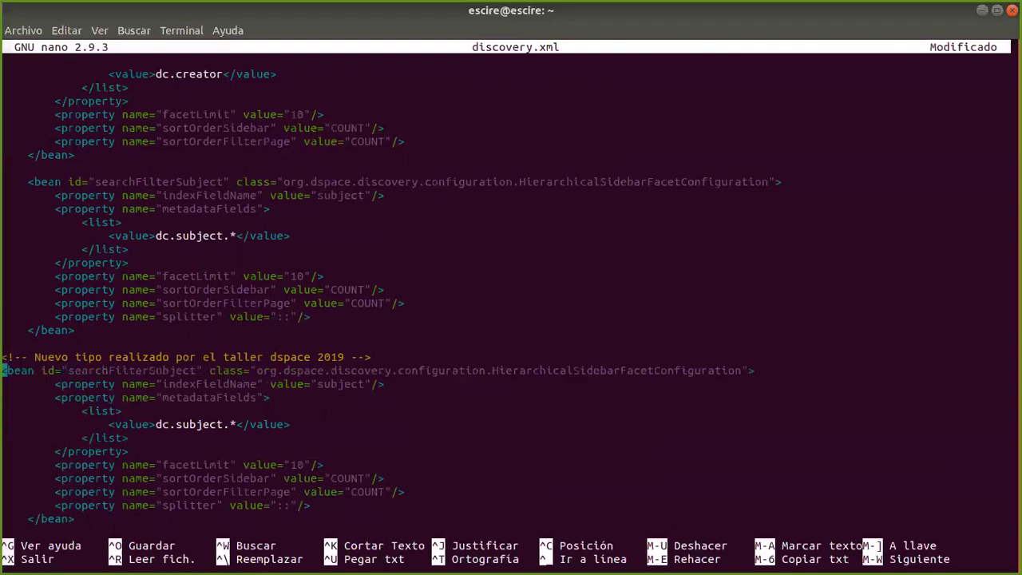
# Copy the name searchFilterType from the ref line below the pasted bean.
pyautogui.press('Down')
pyautogui.press('Down')
pyautogui.press('Down')
pyautogui.press('Down')
pyautogui.press('Down')
pyautogui.press('Down')
pyautogui.press('Down')
pyautogui.press('Down')
pyautogui.press('Down')
pyautogui.press('Down')
pyautogui.press('Down')
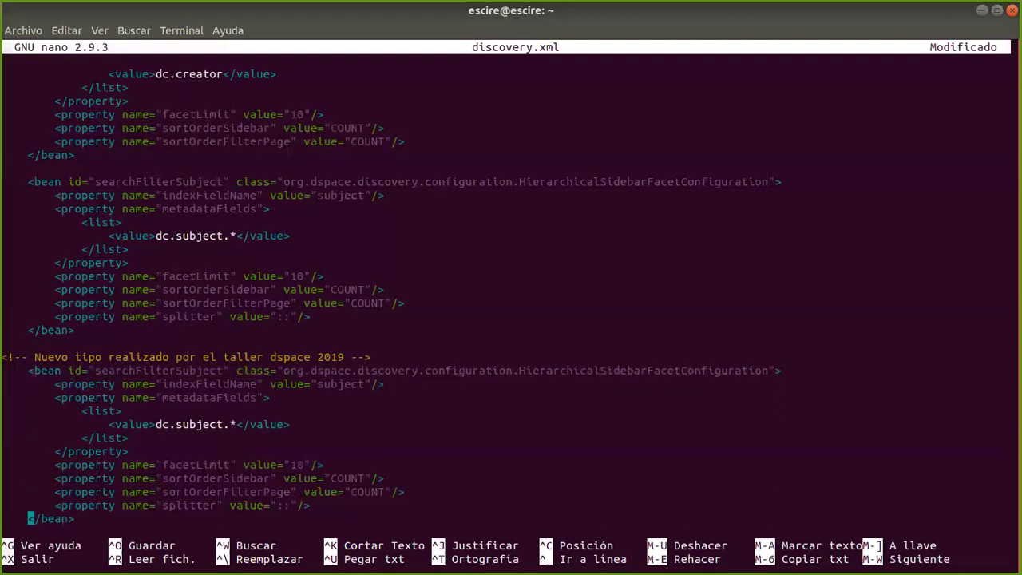
pyautogui.press('Down')
pyautogui.press('Down')
pyautogui.press('Down')
pyautogui.press('Down')
pyautogui.press('Down')
pyautogui.press('Up')
pyautogui.press('Up')
pyautogui.press('Up')
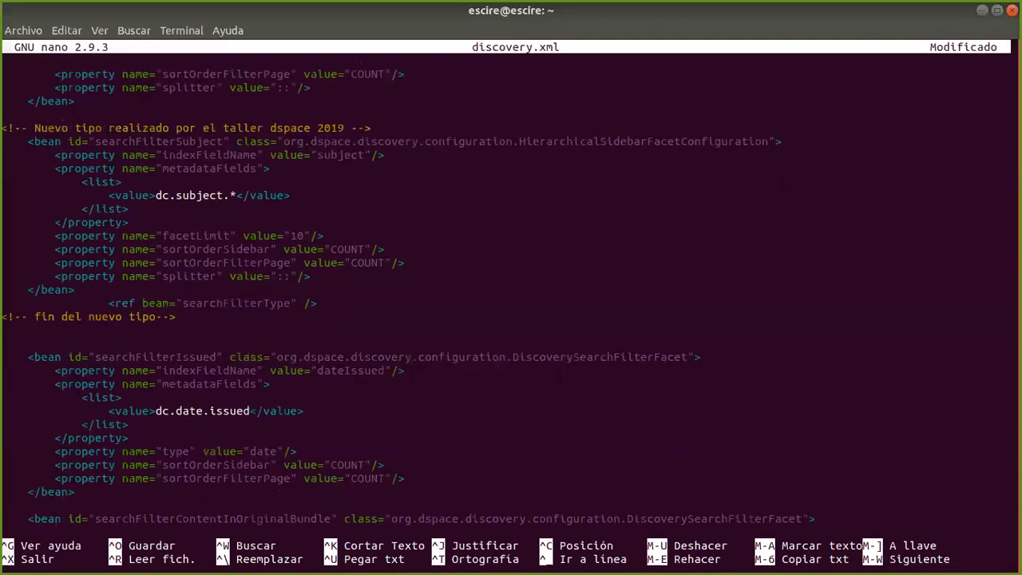
pyautogui.press('Left')
pyautogui.press('Left')
pyautogui.press('Left')
pyautogui.press('Left')
pyautogui.press('Left')
pyautogui.press('Left')
pyautogui.press('Left')
pyautogui.press('Left')
pyautogui.press('Left')
pyautogui.hotkey('shift', 'Left')
pyautogui.hotkey('shift', 'Left')
pyautogui.hotkey('shift', 'Left')
pyautogui.hotkey('shift', 'Left')
pyautogui.hotkey('shift', 'Left')
pyautogui.hotkey('shift', 'Left')
pyautogui.hotkey('shift', 'Left')
pyautogui.hotkey('shift', 'Left')
pyautogui.hotkey('shift', 'Left')
pyautogui.hotkey('shift', 'Left')
pyautogui.hotkey('shift', 'Left')
pyautogui.hotkey('shift', 'Left')
pyautogui.hotkey('shift', 'Left')
pyautogui.hotkey('shift', 'Left')
pyautogui.hotkey('shift', 'Left')
pyautogui.hotkey('shift', 'Left')
pyautogui.hotkey('shift', 'Left')
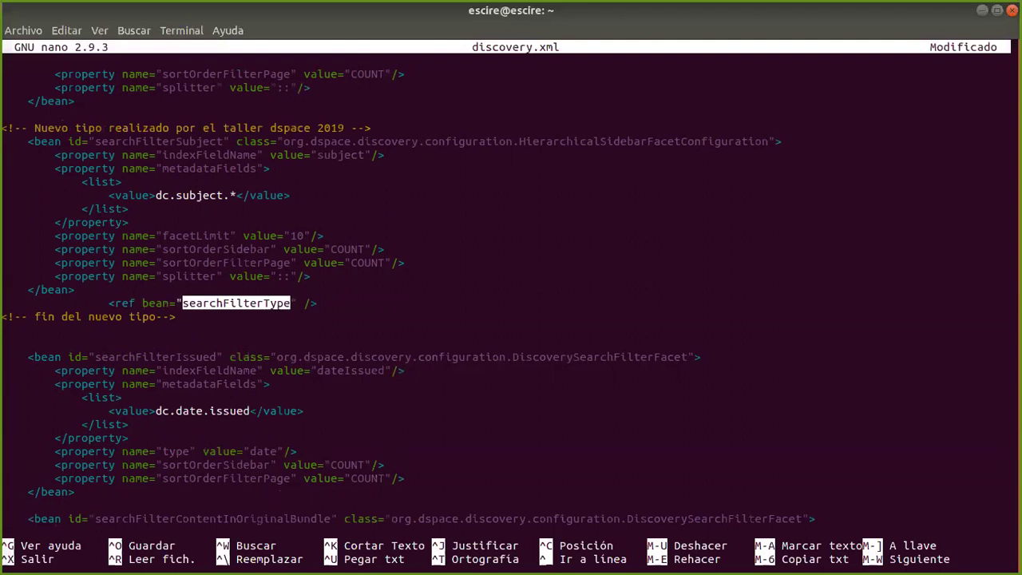
pyautogui.rightClick(278, 309)
pyautogui.click(267, 292)
pyautogui.press('Right')
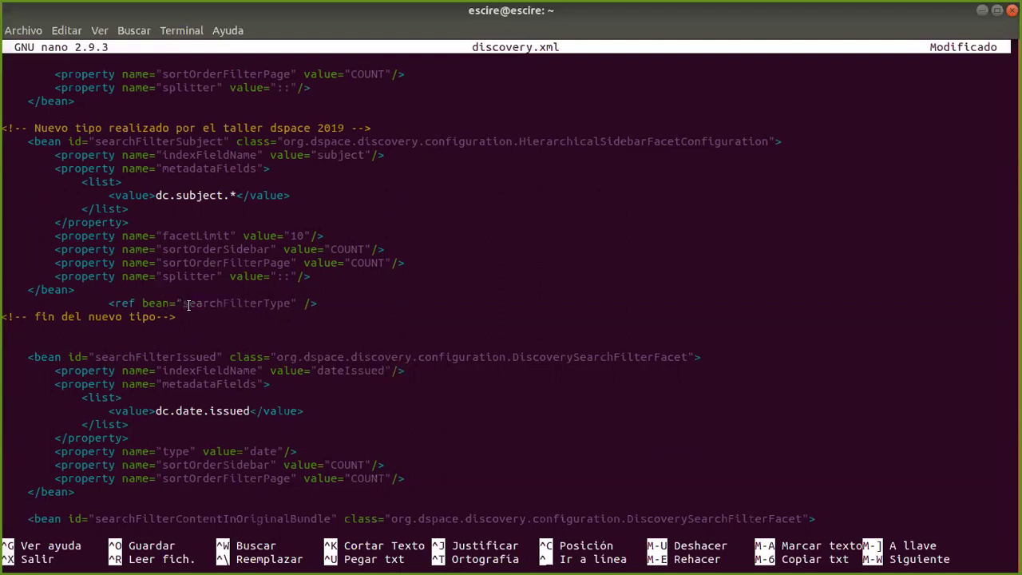
# Change the pasted bean's id to searchFilterType.
pyautogui.press('Up')
pyautogui.press('Up')
pyautogui.press('Up')
pyautogui.press('Up')
pyautogui.press('Up')
pyautogui.press('Up')
pyautogui.press('Up')
pyautogui.press('Up')
pyautogui.press('Up')
pyautogui.press('Up')
pyautogui.press('Up')
pyautogui.press('Up')
pyautogui.press('Right')
pyautogui.press('Right')
pyautogui.press('Right')
pyautogui.press('Right')
pyautogui.press('Right')
pyautogui.press('Right')
pyautogui.press('BackSpace')
pyautogui.press('BackSpace')
pyautogui.press('BackSpace')
pyautogui.press('BackSpace')
pyautogui.press('BackSpace')
pyautogui.press('BackSpace')
pyautogui.press('BackSpace')
pyautogui.write('Type')
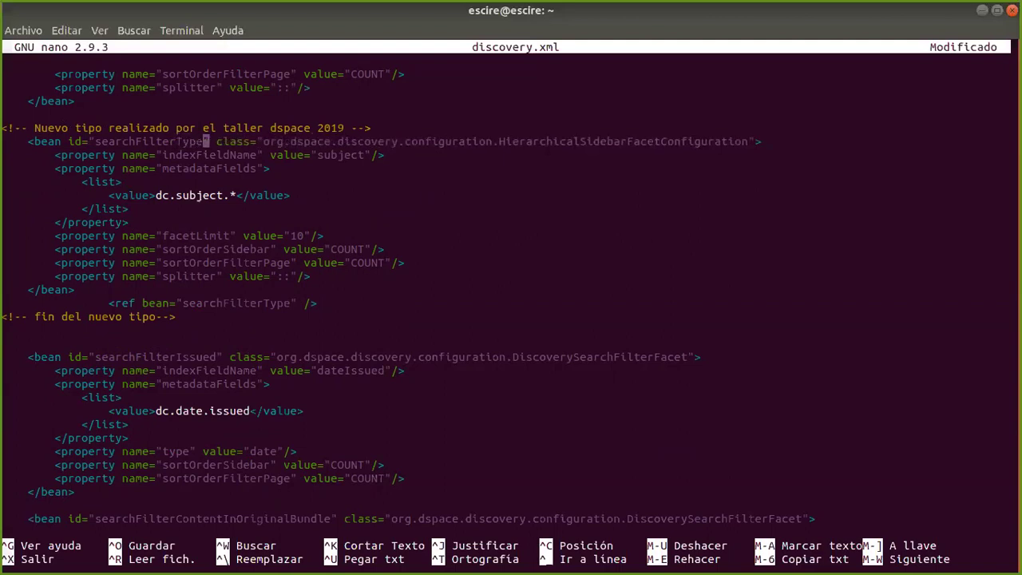
# Set the indexFieldName value of the searchFilterType bean to type.
pyautogui.click(206, 155)
pyautogui.press('Right')
pyautogui.press('Right')
pyautogui.press('Right')
pyautogui.press('Right')
pyautogui.press('Right')
pyautogui.press('Right')
pyautogui.press('Right')
pyautogui.press('Right')
pyautogui.press('Right')
pyautogui.press('Right')
pyautogui.press('Right')
pyautogui.press('Right')
pyautogui.press('Right')
pyautogui.press('Right')
pyautogui.press('Right')
pyautogui.press('Right')
pyautogui.press('Right')
pyautogui.press('Right')
pyautogui.press('Right')
pyautogui.press('Right')
pyautogui.press('BackSpace')
pyautogui.press('BackSpace')
pyautogui.press('BackSpace')
pyautogui.press('BackSpace')
pyautogui.press('BackSpace')
pyautogui.press('BackSpace')
pyautogui.press('BackSpace')
pyautogui.write('type')
# Delete the whole splitter property line from the searchFilterType bean.
pyautogui.press('Down')
pyautogui.press('Down')
pyautogui.press('Down')
pyautogui.press('Down')
pyautogui.press('Down')
pyautogui.press('Down')
pyautogui.press('Down')
pyautogui.press('Down')
pyautogui.press('Down')
pyautogui.press('BackSpace')
pyautogui.press('BackSpace')
pyautogui.press('BackSpace')
pyautogui.press('BackSpace')
pyautogui.press('BackSpace')
pyautogui.press('BackSpace')
pyautogui.press('BackSpace')
pyautogui.press('BackSpace')
pyautogui.press('BackSpace')
pyautogui.press('BackSpace')
pyautogui.press('BackSpace')
pyautogui.press('BackSpace')
pyautogui.press('BackSpace')
pyautogui.press('BackSpace')
pyautogui.press('BackSpace')
pyautogui.press('BackSpace')
pyautogui.press('BackSpace')
pyautogui.press('BackSpace')
pyautogui.press('BackSpace')
pyautogui.press('BackSpace')
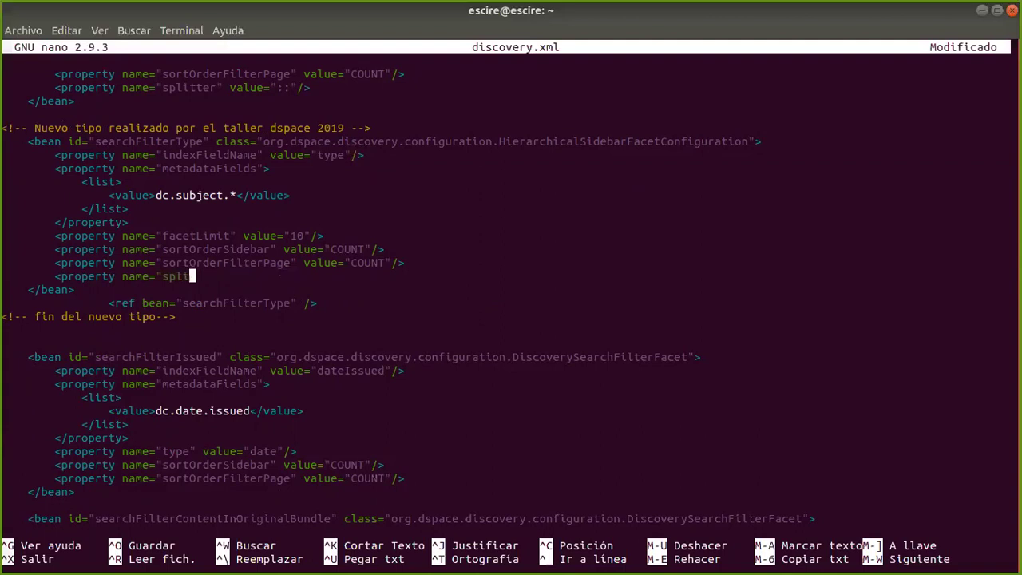
pyautogui.press('BackSpace')
pyautogui.press('BackSpace')
pyautogui.press('BackSpace')
pyautogui.press('BackSpace')
pyautogui.press('BackSpace')
pyautogui.press('BackSpace')
pyautogui.press('BackSpace')
pyautogui.press('BackSpace')
pyautogui.press('BackSpace')
pyautogui.press('BackSpace')
pyautogui.press('BackSpace')
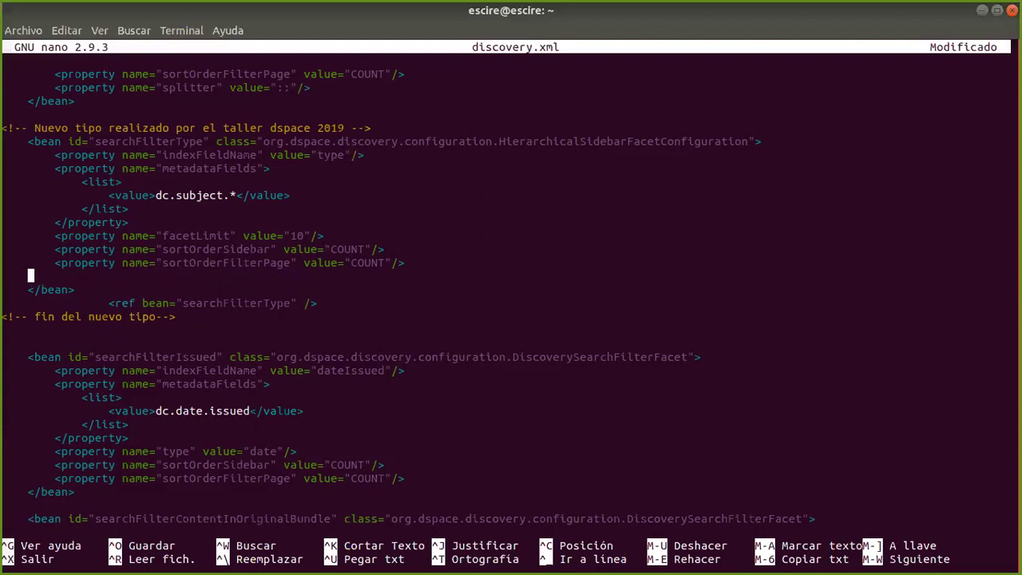
pyautogui.press('BackSpace')
# Delete the leftover searchFilterType ref line between the new bean's closing tag and the "fin del nuevo tipo" comment.
pyautogui.press('Down')
pyautogui.press('Down')
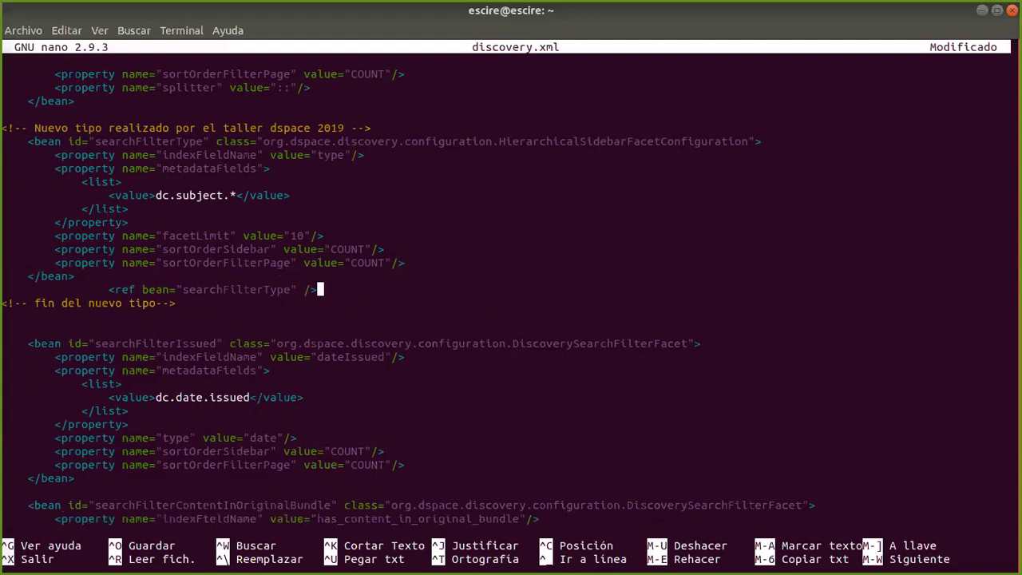
pyautogui.press('BackSpace')
pyautogui.press('BackSpace')
pyautogui.press('BackSpace')
pyautogui.press('BackSpace')
pyautogui.press('BackSpace')
pyautogui.press('BackSpace')
pyautogui.press('BackSpace')
pyautogui.press('BackSpace')
pyautogui.press('BackSpace')
pyautogui.press('BackSpace')
pyautogui.press('BackSpace')
pyautogui.press('BackSpace')
pyautogui.press('BackSpace')
pyautogui.press('BackSpace')
pyautogui.press('BackSpace')
pyautogui.press('BackSpace')
pyautogui.press('BackSpace')
pyautogui.press('BackSpace')
pyautogui.press('BackSpace')
pyautogui.press('BackSpace')
pyautogui.press('BackSpace')
pyautogui.press('BackSpace')
pyautogui.press('BackSpace')
pyautogui.press('BackSpace')
pyautogui.press('BackSpace')
pyautogui.press('BackSpace')
pyautogui.press('BackSpace')
pyautogui.press('BackSpace')
pyautogui.press('BackSpace')
pyautogui.press('BackSpace')
pyautogui.press('BackSpace')
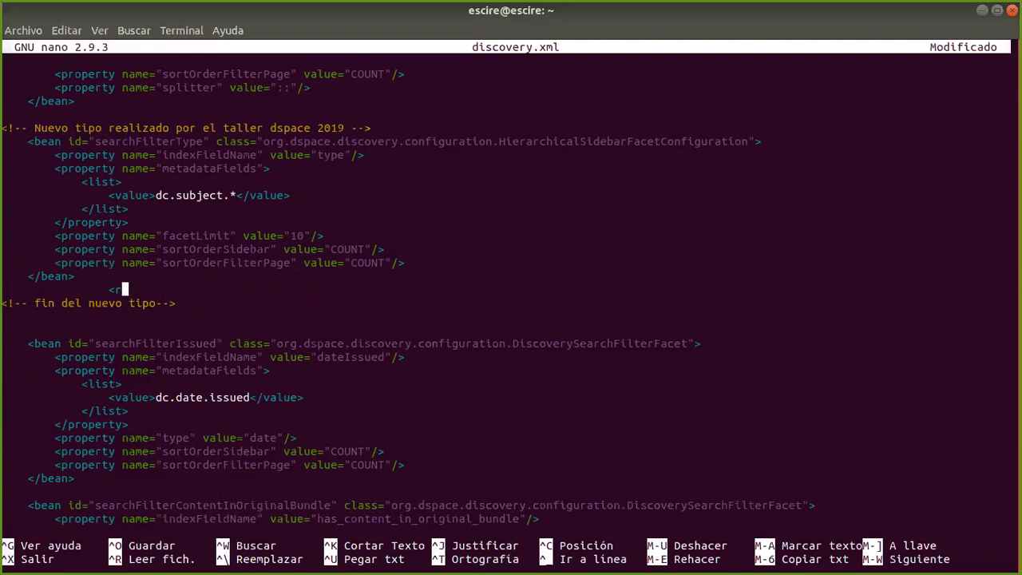
# Remove subject.* from the metadataFields value of the searchFilterType bean, keeping the dc. prefix.
pyautogui.press('Up')
pyautogui.press('Up')
pyautogui.press('Up')
pyautogui.press('Up')
pyautogui.press('Up')
pyautogui.press('Up')
pyautogui.press('Up')
pyautogui.press('Right')
pyautogui.press('Right')
pyautogui.press('Right')
pyautogui.press('Right')
pyautogui.press('Right')
pyautogui.press('Right')
pyautogui.press('Right')
pyautogui.press('Right')
pyautogui.press('Right')
pyautogui.press('Right')
pyautogui.press('Right')
pyautogui.press('Right')
pyautogui.press('Right')
pyautogui.press('Right')
pyautogui.press('Right')
pyautogui.press('Right')
pyautogui.press('Right')
pyautogui.press('Right')
pyautogui.press('Right')
pyautogui.press('BackSpace')
pyautogui.press('BackSpace')
pyautogui.press('BackSpace')
pyautogui.press('BackSpace')
pyautogui.press('BackSpace')
pyautogui.press('BackSpace')
pyautogui.press('BackSpace')
pyautogui.press('BackSpace')
pyautogui.press('BackSpace')
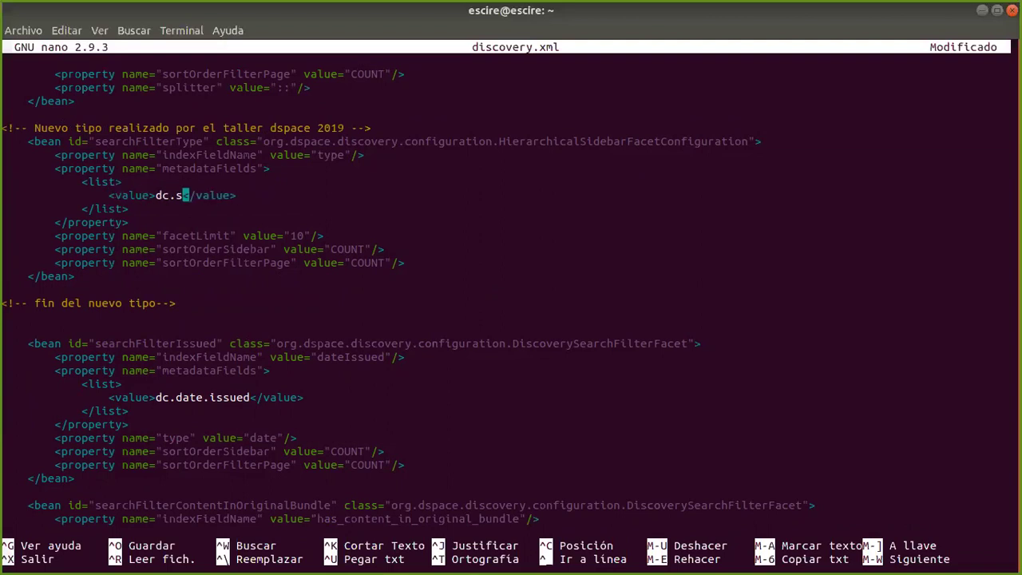
# Switch to Chromium and examine the full metadata record of the "Vocabulario controlado" item for the name of its type field.
pyautogui.hotkey('alt', 'Tab')
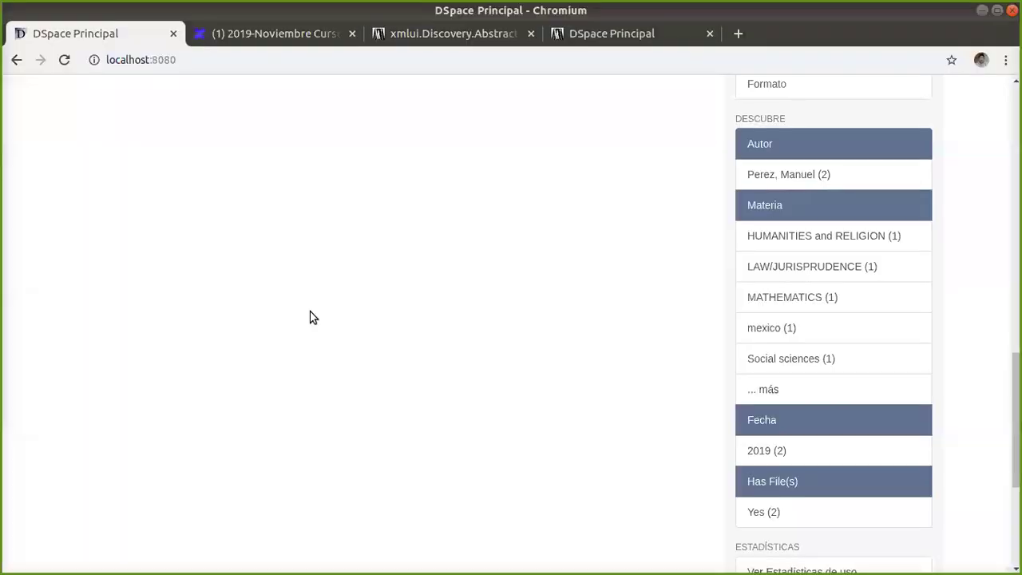
pyautogui.scroll(15, 309, 317)
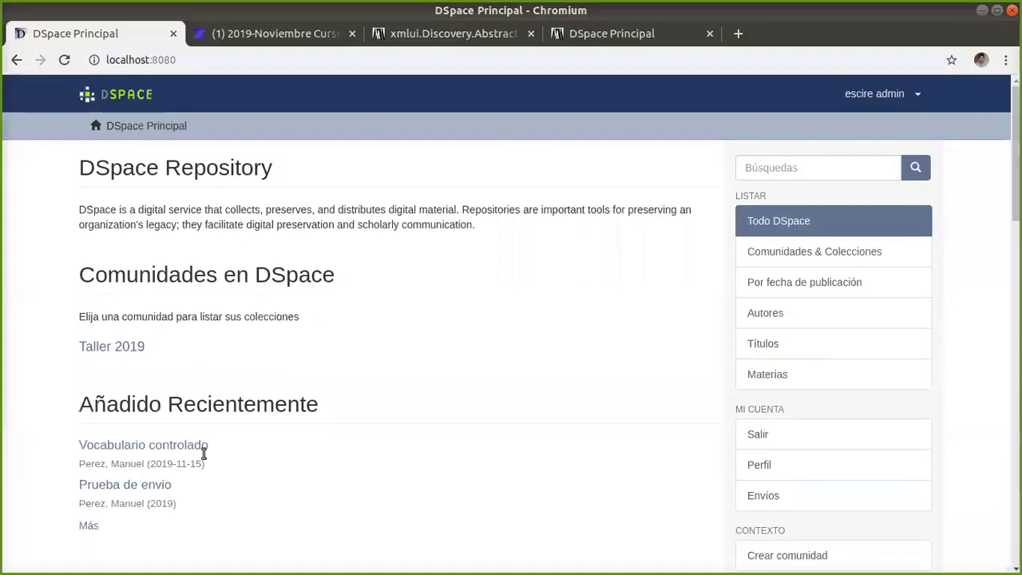
pyautogui.click(171, 445)
pyautogui.scroll(-2, 289, 319)
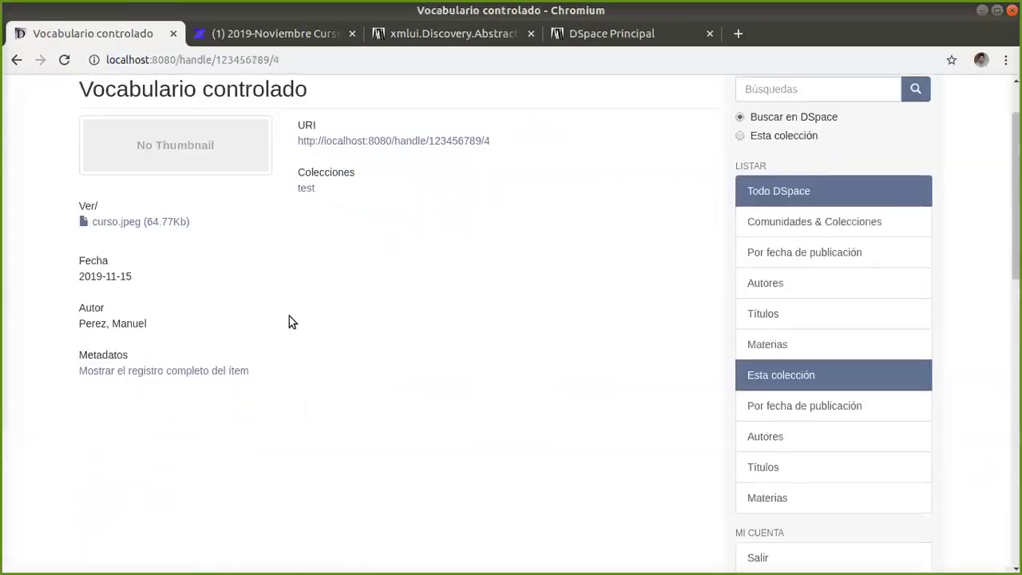
pyautogui.click(162, 369)
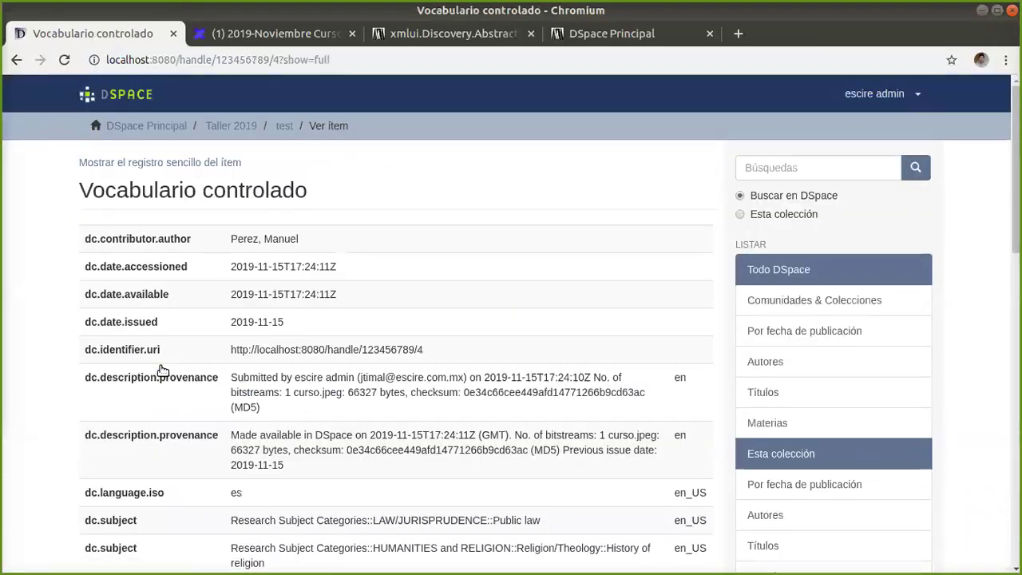
pyautogui.scroll(-5, 162, 370)
pyautogui.moveTo(123, 475); pyautogui.dragTo(101, 475)
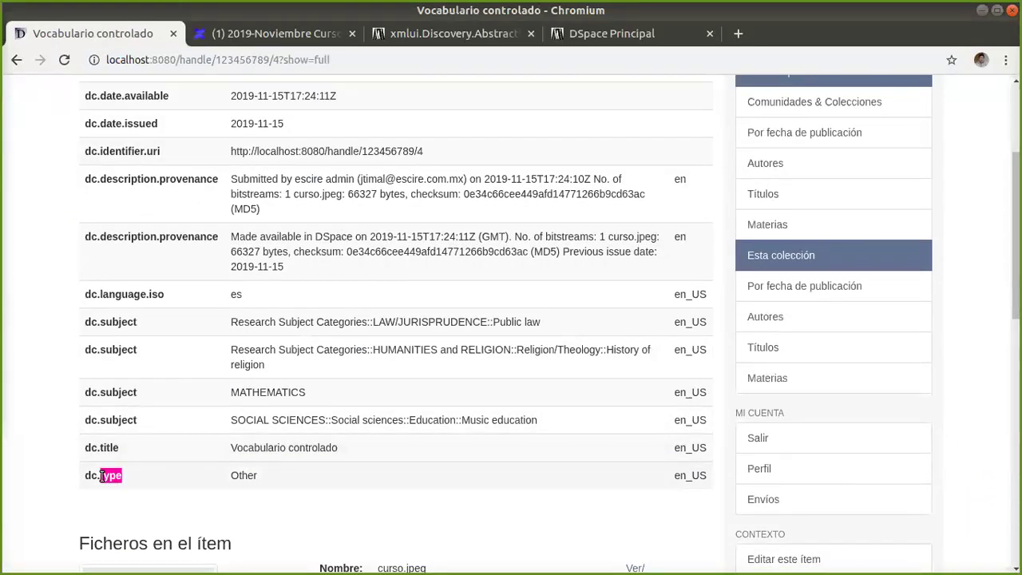
# Return to the terminal, complete the bean's metadata field as dc.type, then save discovery.xml and exit the editor.
pyautogui.hotkey('alt', 'Tab')
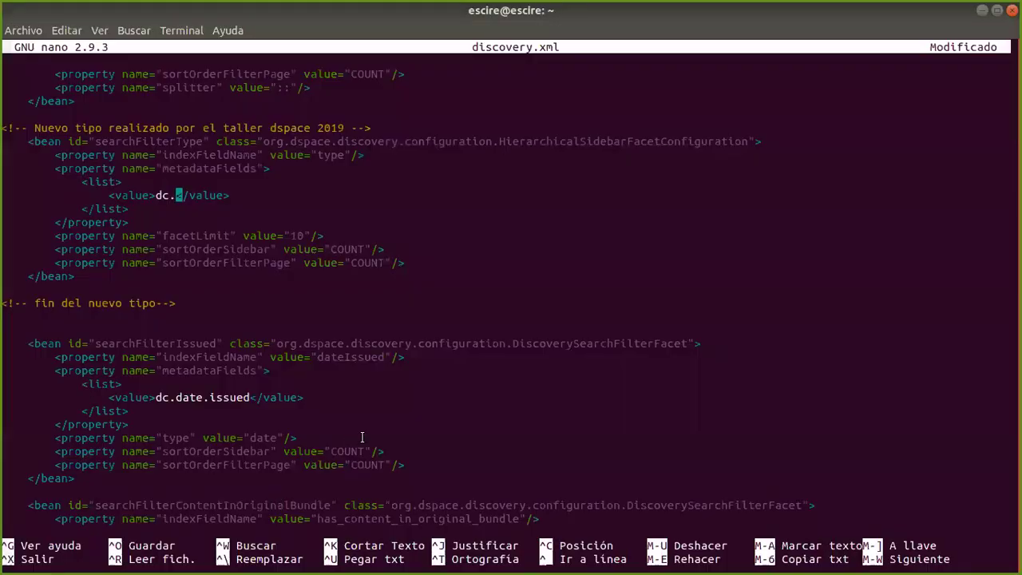
pyautogui.write('type')
pyautogui.hotkey('ctrl', 'x')
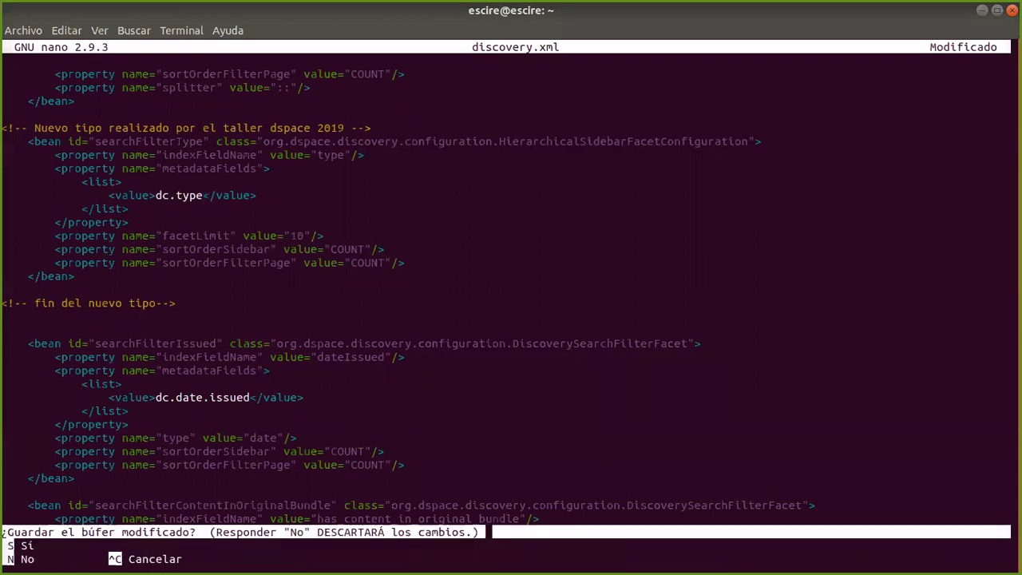
pyautogui.press('s')
pyautogui.press('BackSpace')
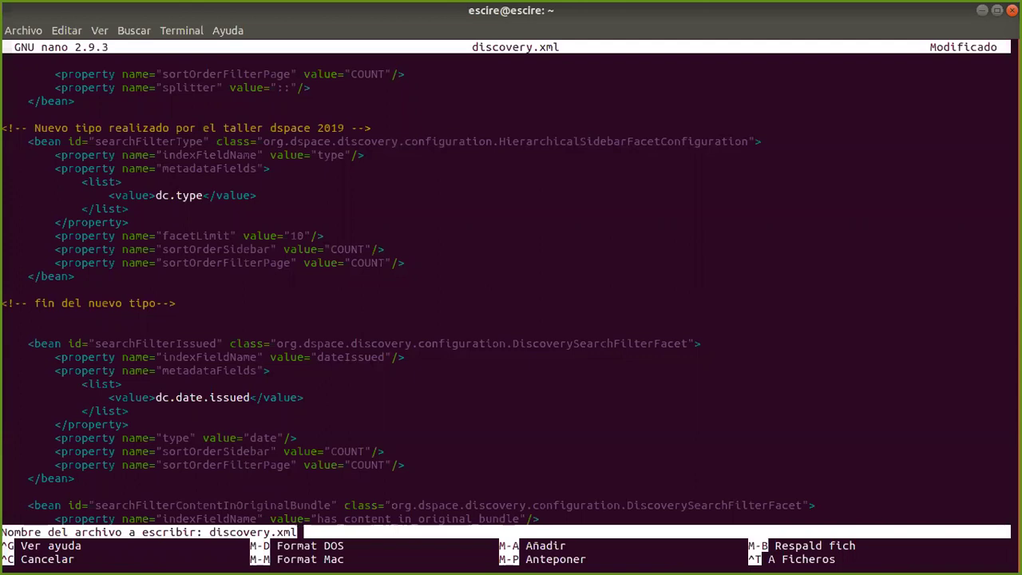
pyautogui.press('Return')
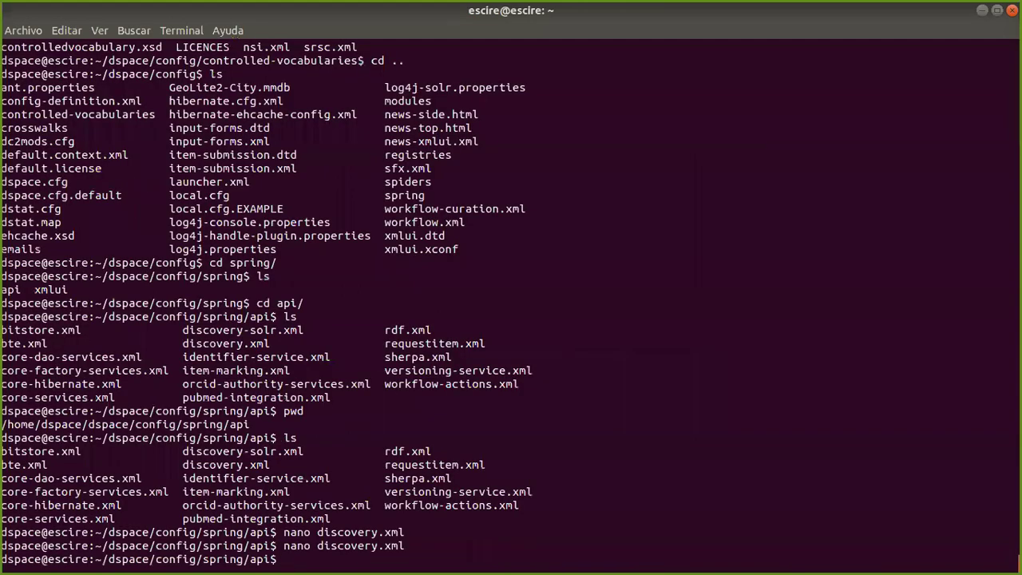
# Go up three directory levels from config/spring/api to the dspace folder and list its contents.
pyautogui.write('cd ..')
pyautogui.press('Return')
pyautogui.write('cd ..')
pyautogui.press('Return')
pyautogui.write('cd ..')
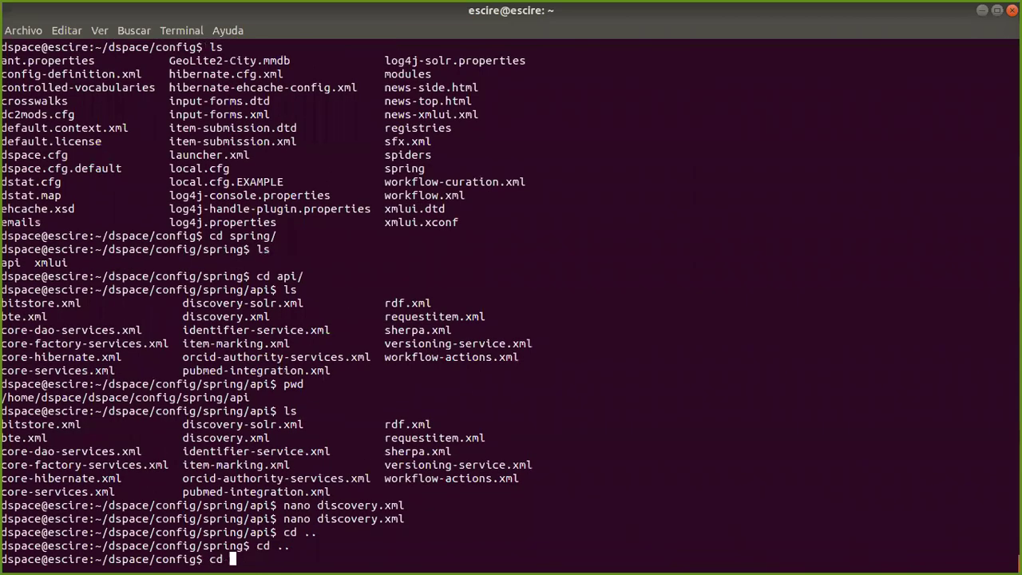
pyautogui.press('Return')
pyautogui.write('ls')
pyautogui.press('Return')
# Go up from the config folder to the dspace account's home directory and list its contents.
pyautogui.write('cd')
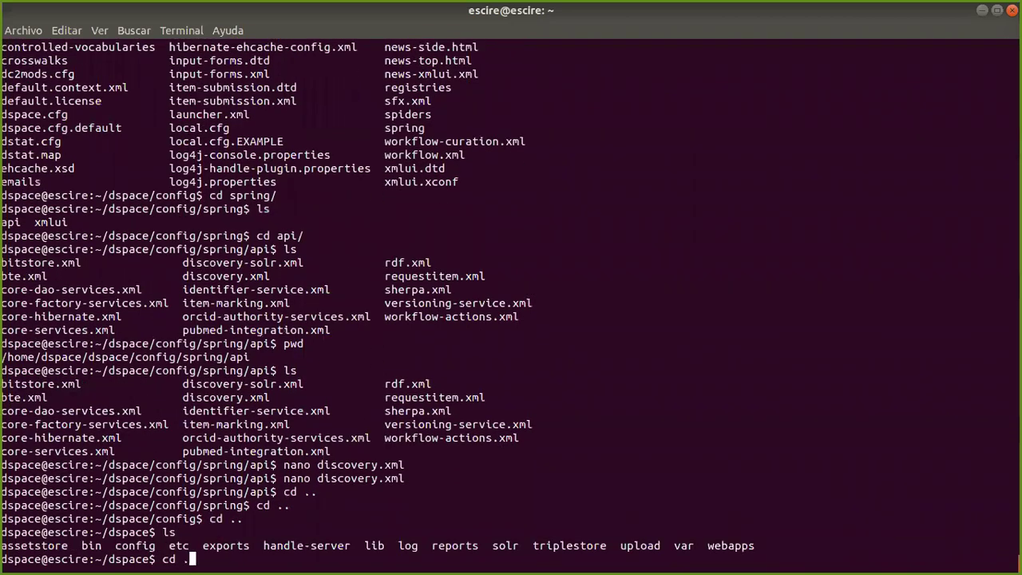
pyautogui.write(' ..')
pyautogui.press('Return')
pyautogui.write('ls')
pyautogui.press('Return')
# Shut down Tomcat with tomcat/bin/shutdown.sh and check for remaining processes using ps -ef | grep tomcat.
pyautogui.write('tomcat/bin/shu')
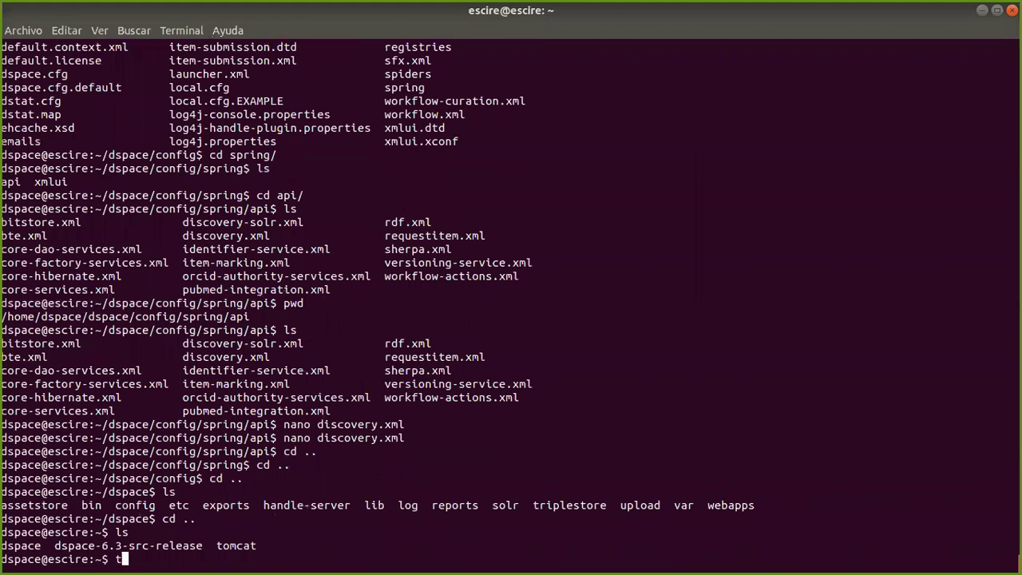
pyautogui.press('Tab')
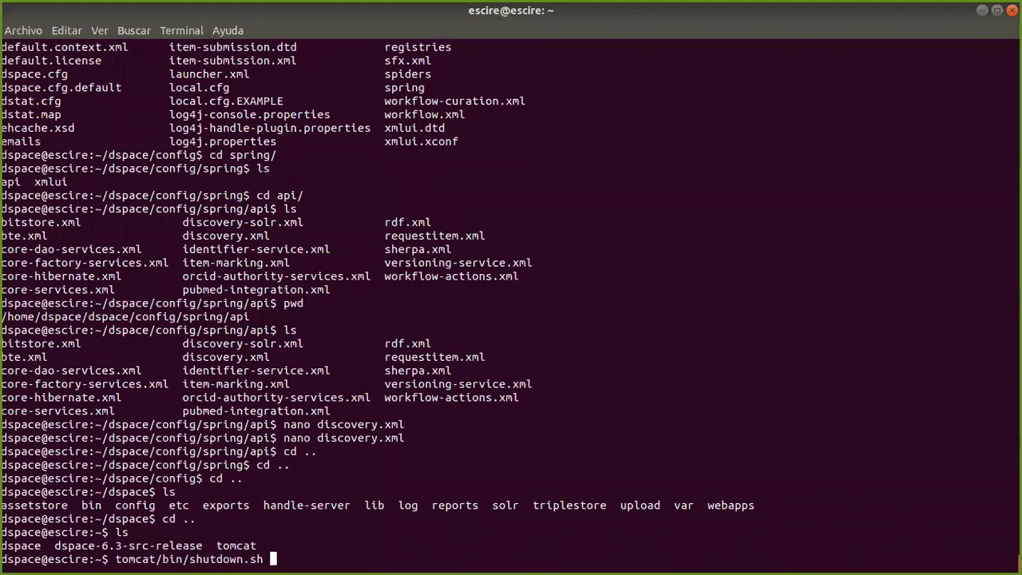
pyautogui.press('Return')
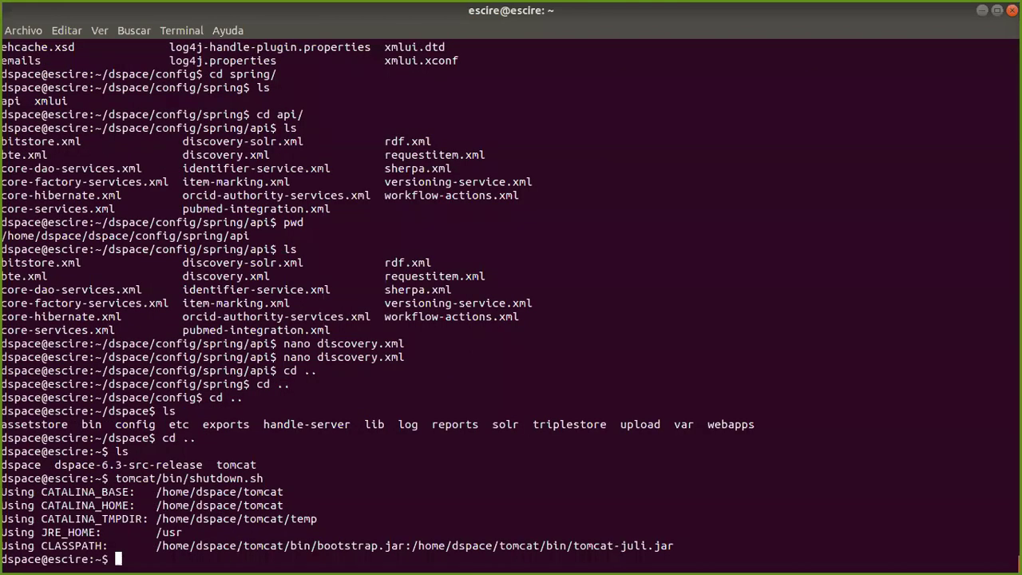
pyautogui.write('ps -ef °')
pyautogui.press('BackSpace')
pyautogui.write('| grep tomcat')
pyautogui.press('Return')
# Start Tomcat again by running tomcat/bin/startup.sh.
pyautogui.press('Up')
pyautogui.press('Up')
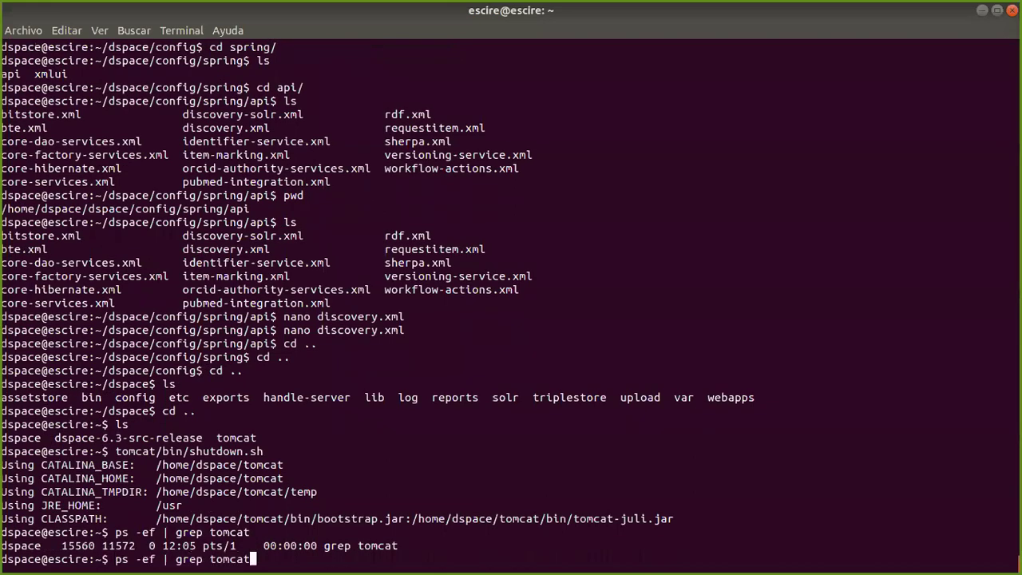
pyautogui.press('BackSpace')
pyautogui.press('BackSpace')
pyautogui.press('BackSpace')
pyautogui.press('BackSpace')
pyautogui.press('BackSpace')
pyautogui.press('BackSpace')
pyautogui.press('BackSpace')
pyautogui.press('BackSpace')
pyautogui.press('BackSpace')
pyautogui.press('BackSpace')
pyautogui.press('BackSpace')
pyautogui.write('startup.sh')
pyautogui.press('Return')
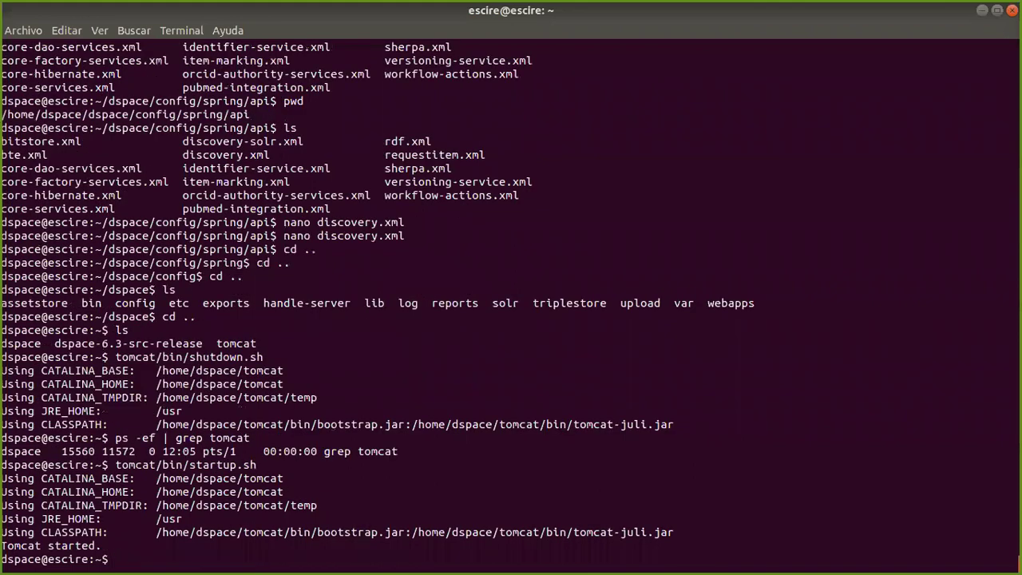
# List the home directory, enter the dspace folder and list its contents.
pyautogui.write('ls')
pyautogui.press('Return')
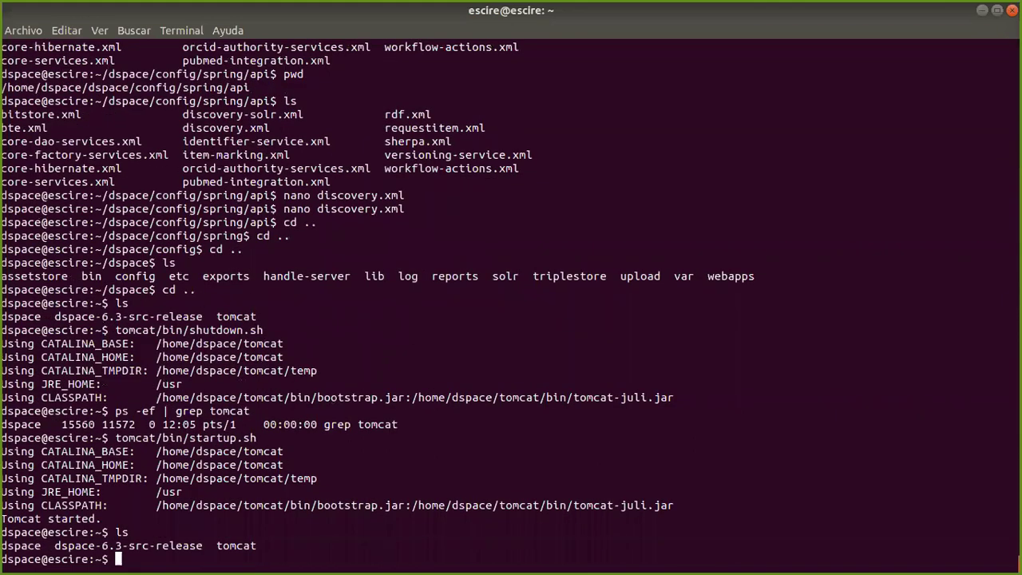
pyautogui.write('cd dspace')
pyautogui.press('Return')
pyautogui.write('ls')
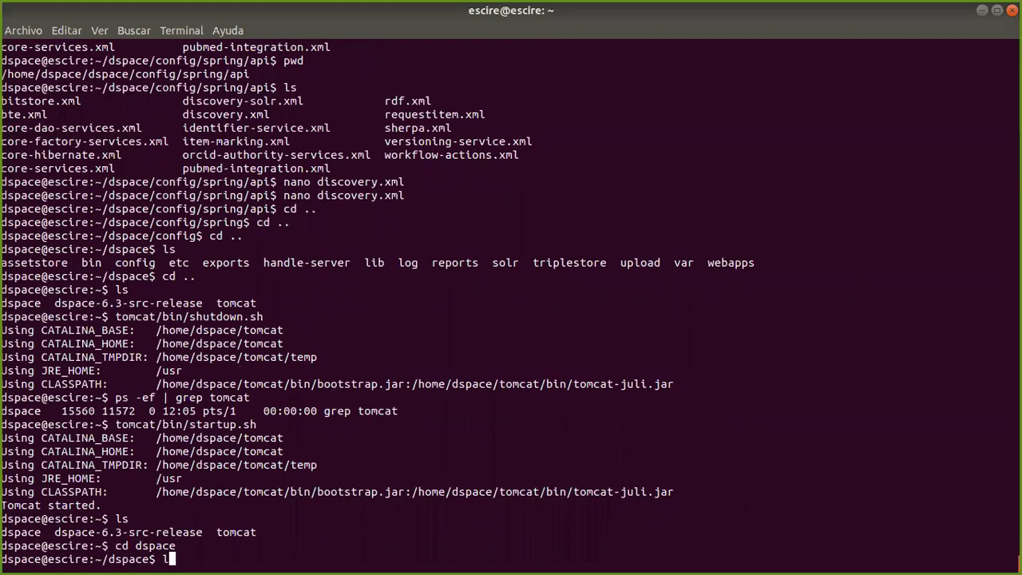
pyautogui.press('Return')
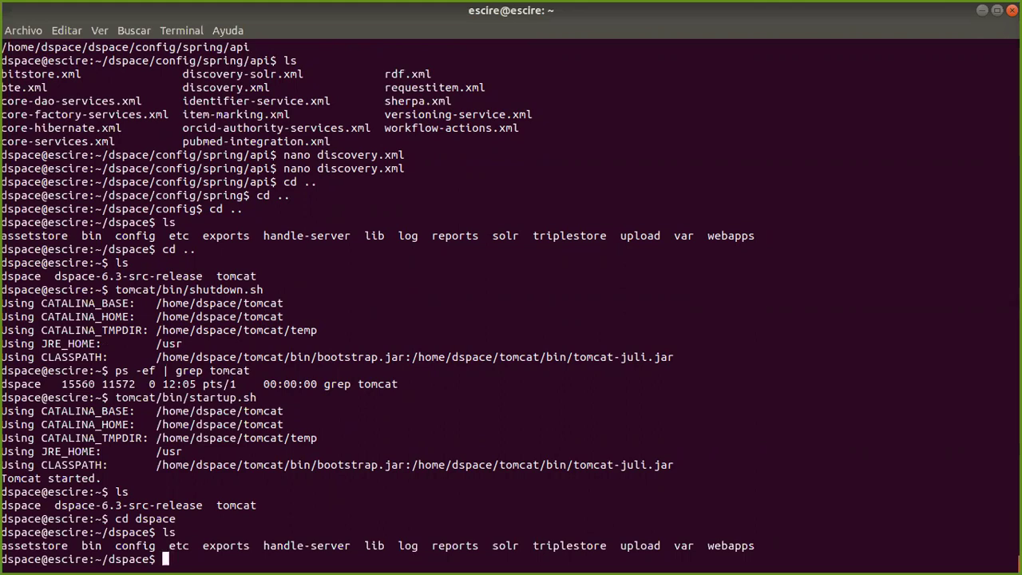
# Try to open the bin folder with the plain command bin and list the contents.
pyautogui.write('bin')
pyautogui.press('Return')
pyautogui.write('ls')
pyautogui.press('Return')
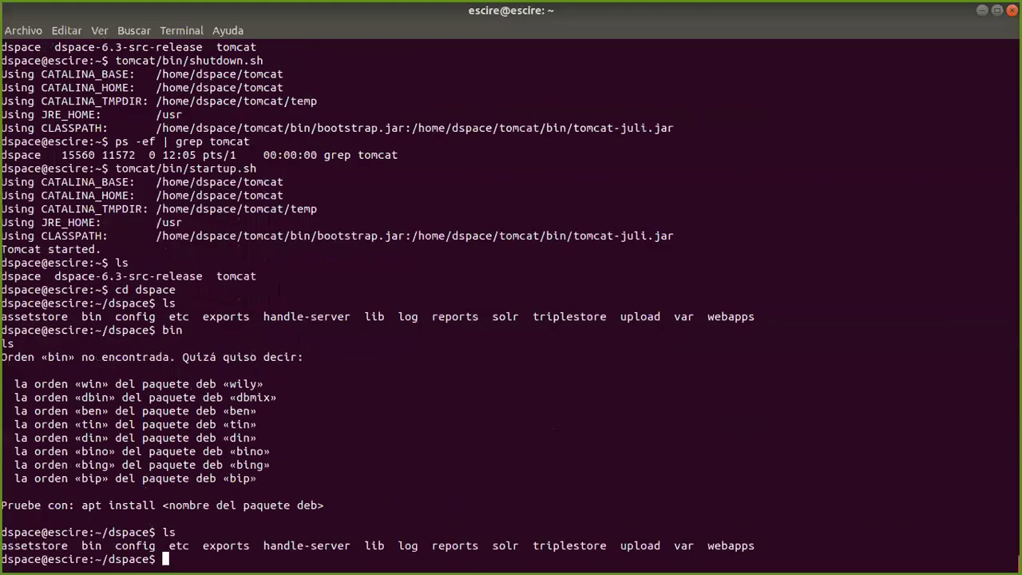
# Enter the bin folder, list its files and print the working directory path.
pyautogui.write('cd bin/')
pyautogui.press('Return')
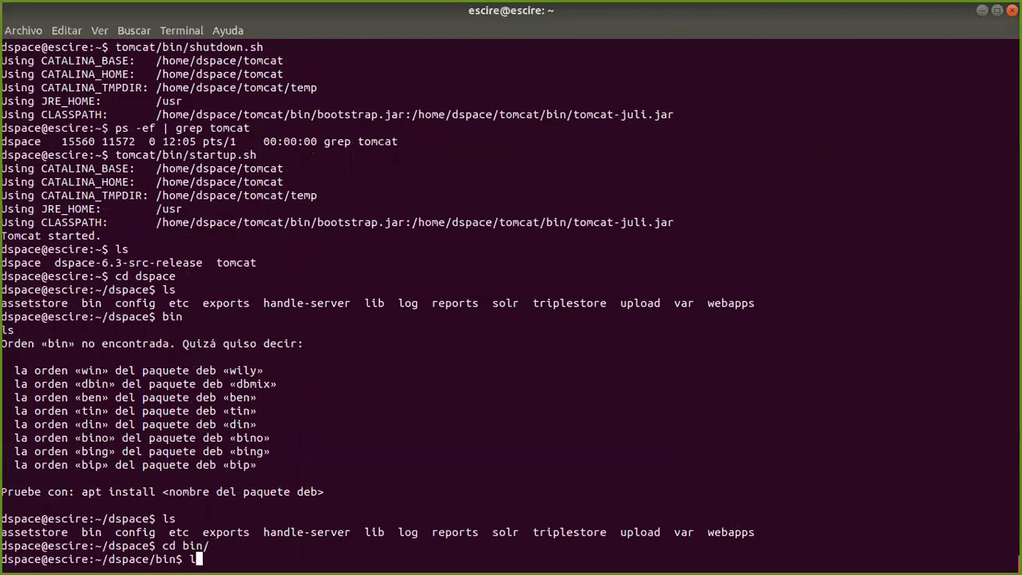
pyautogui.write('ls')
pyautogui.press('Return')
pyautogui.write('pwd')
pyautogui.press('Return')
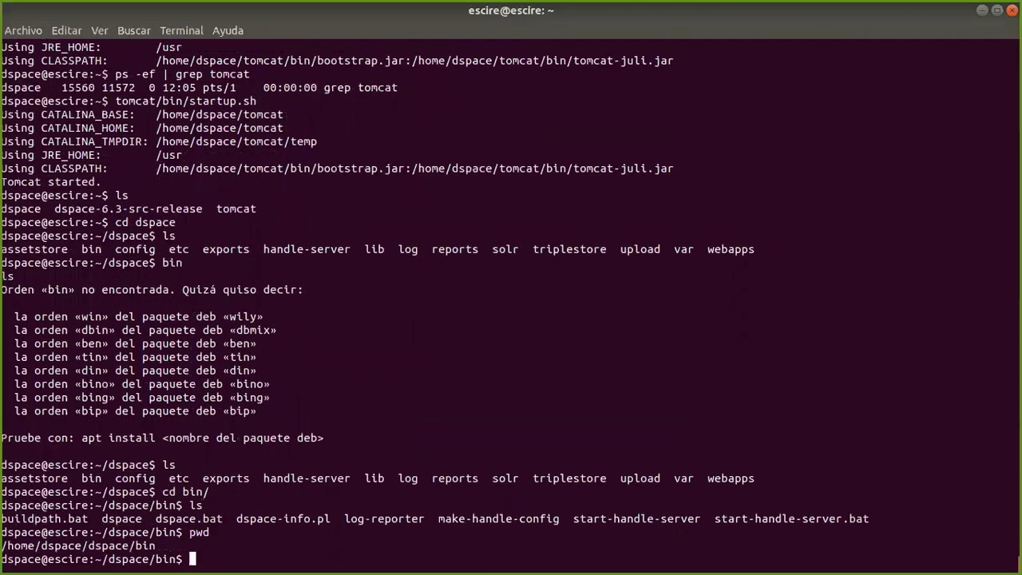
# Point out the bin path and the dspace file, and try to run dspace by its bare name.
pyautogui.moveTo(35, 545); pyautogui.dragTo(150, 546)
pyautogui.click(162, 543)
pyautogui.moveTo(103, 518); pyautogui.dragTo(144, 518)
pyautogui.click(369, 561)
pyautogui.write('dspace')
pyautogui.press('Return')
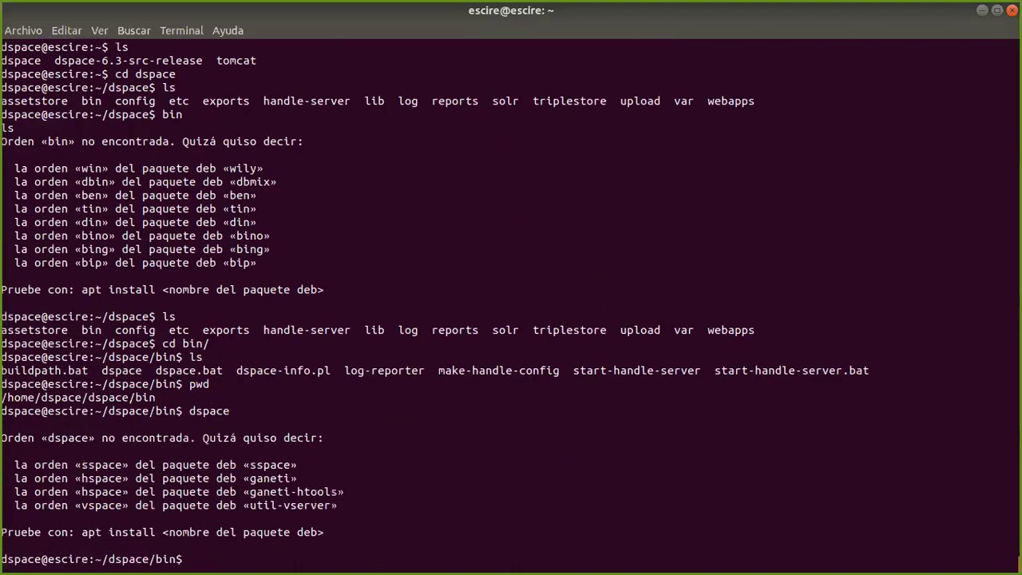
# Run the dspace script from the current folder as ./dspace.
pyautogui.press('Up')
pyautogui.press('Left')
pyautogui.press('Left')
pyautogui.press('Left')
pyautogui.press('Left')
pyautogui.press('Left')
pyautogui.press('Left')
pyautogui.write('./')
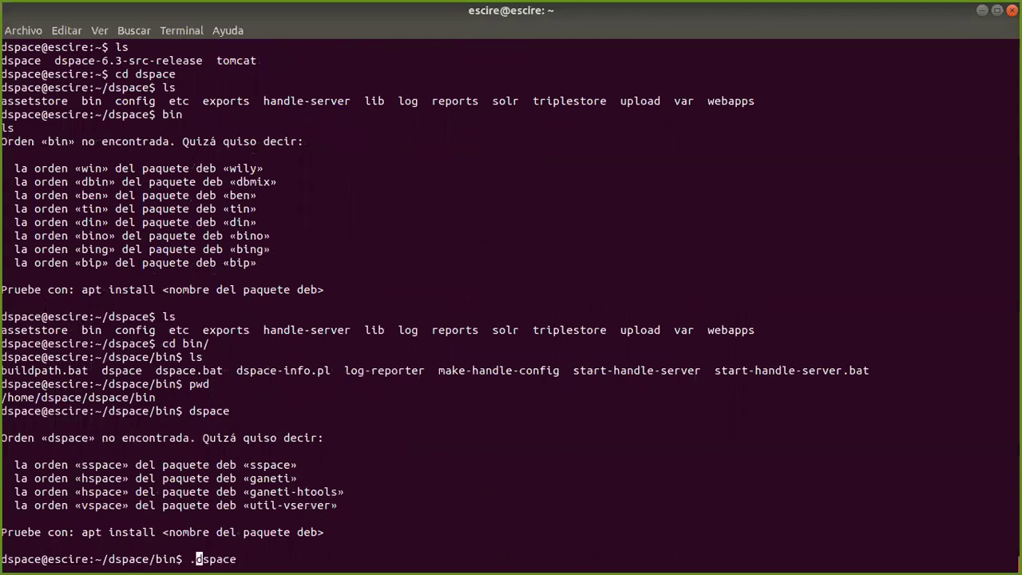
pyautogui.press('Return')
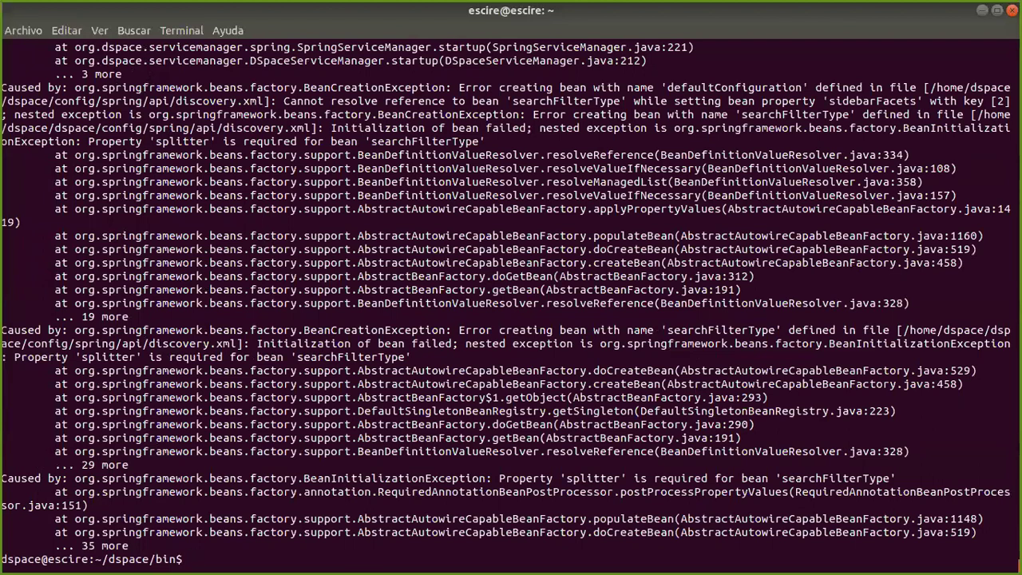
# Run ./dspace again and examine the last "Caused by" line for the property the searchFilterType bean requires.
pyautogui.write('./dspace')
pyautogui.press('Return')
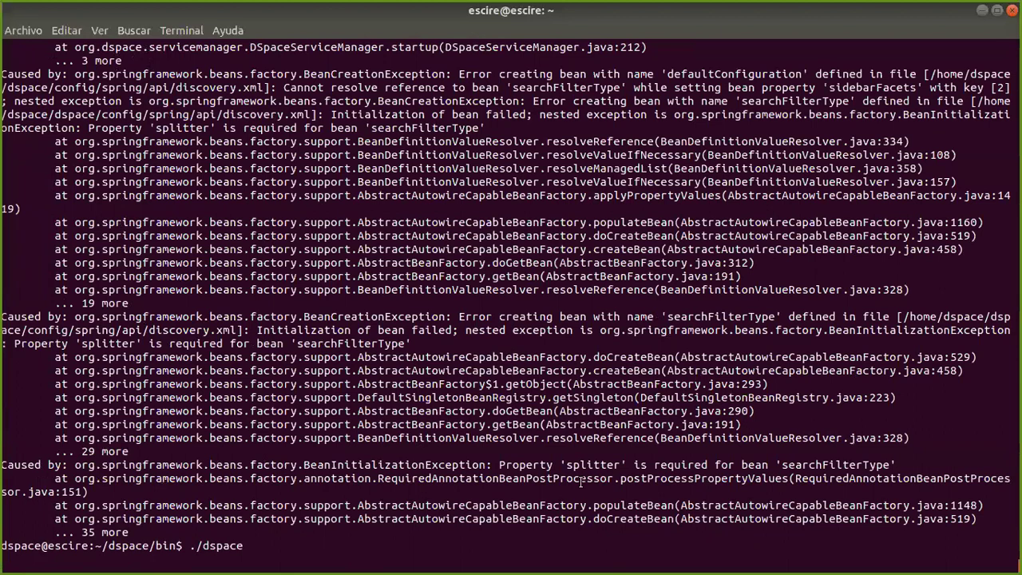
pyautogui.moveTo(565, 465); pyautogui.dragTo(1010, 479)
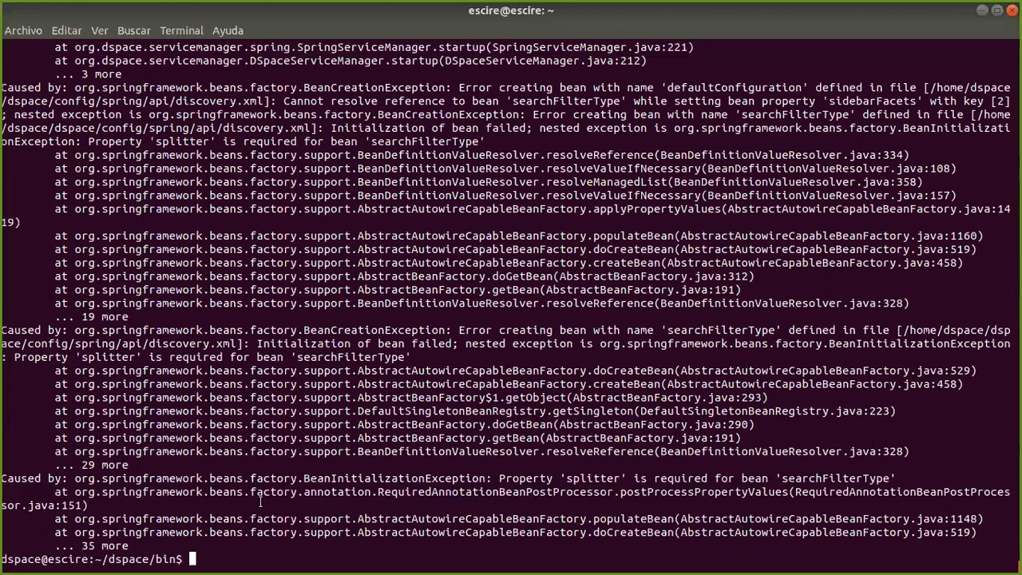
pyautogui.write('./dspace')
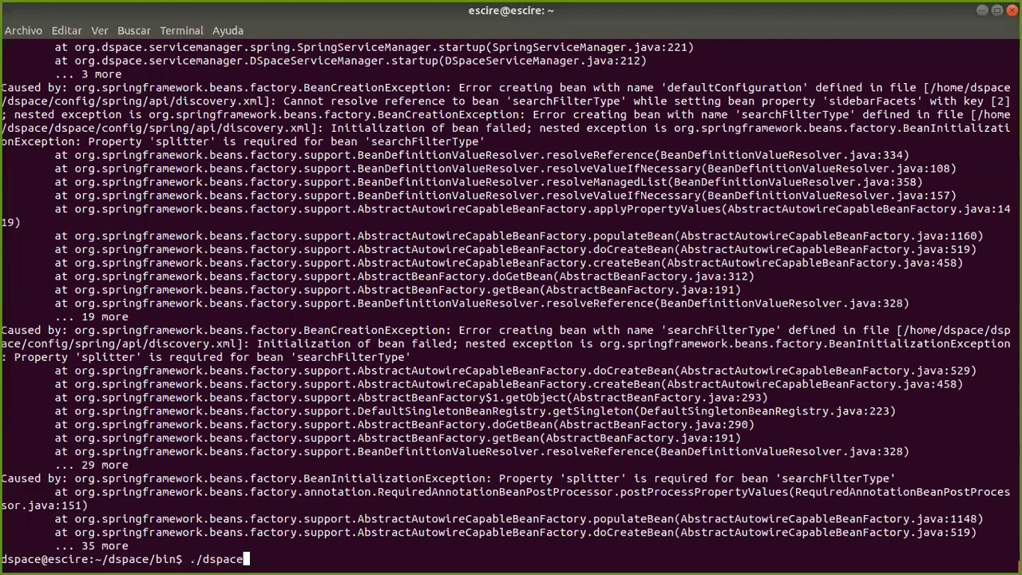
pyautogui.press('Up')
pyautogui.press('Up')
pyautogui.press('Up')
pyautogui.press('Up')
pyautogui.press('Up')
pyautogui.press('Up')
pyautogui.press('Down')
pyautogui.press('Up')
pyautogui.press('Down')
pyautogui.press('Down')
pyautogui.press('Down')
pyautogui.press('Down')
pyautogui.press('Down')
# Go up to the dspace folder and stop Tomcat with ../tomcat/bin/shutdown.sh.
pyautogui.write('cd ..')
pyautogui.press('Return')
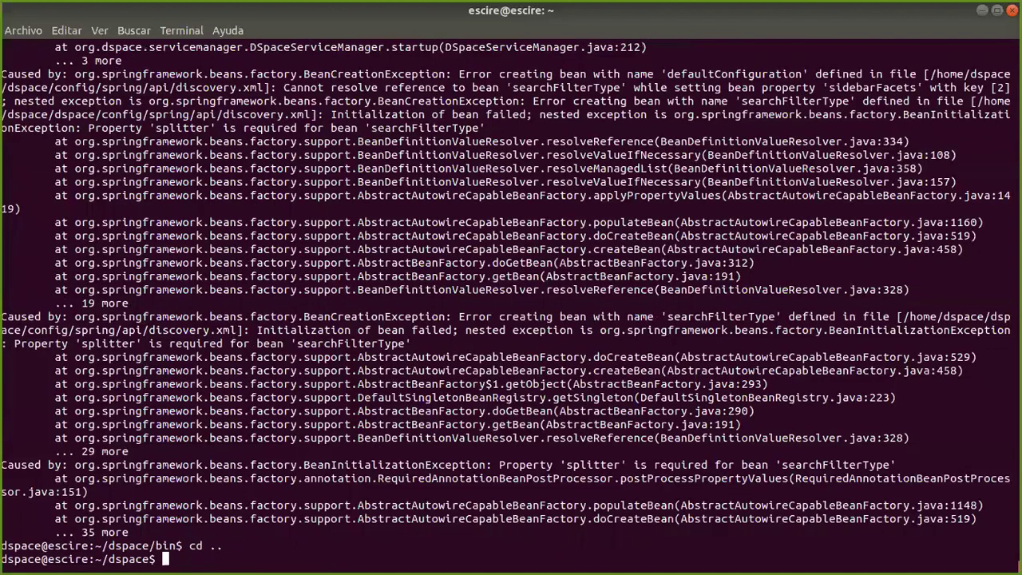
pyautogui.write('sudo ../tomcat/')
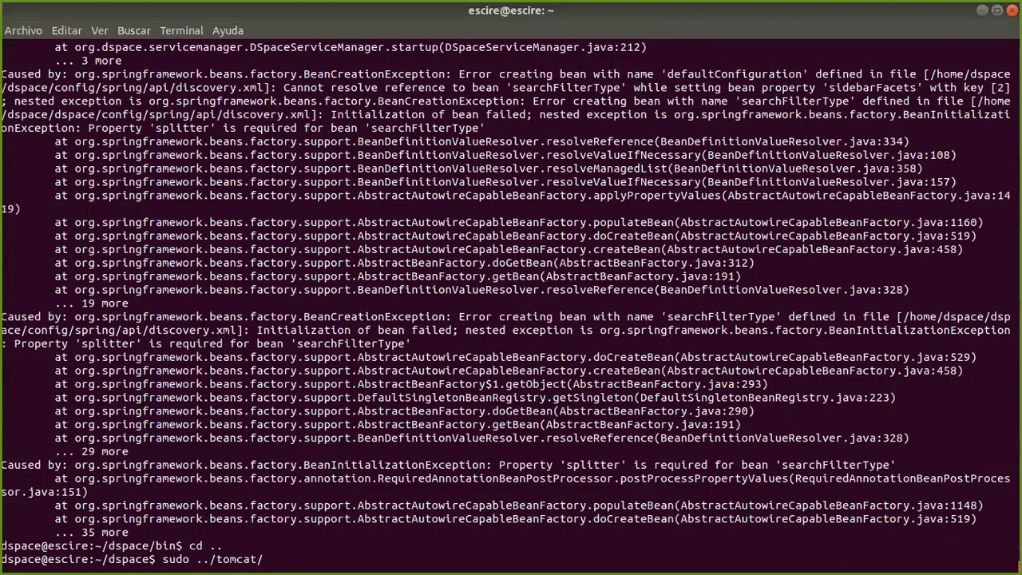
pyautogui.press('BackSpace')
pyautogui.press('BackSpace')
pyautogui.press('BackSpace')
pyautogui.press('BackSpace')
pyautogui.press('BackSpace')
pyautogui.press('BackSpace')
pyautogui.press('BackSpace')
pyautogui.press('BackSpace')
pyautogui.press('BackSpace')
pyautogui.press('BackSpace')
pyautogui.press('BackSpace')
pyautogui.press('BackSpace')
pyautogui.press('BackSpace')
pyautogui.press('BackSpace')
pyautogui.press('BackSpace')
pyautogui.write('../tomcat/bin/shutdown.sh')
pyautogui.press('Return')
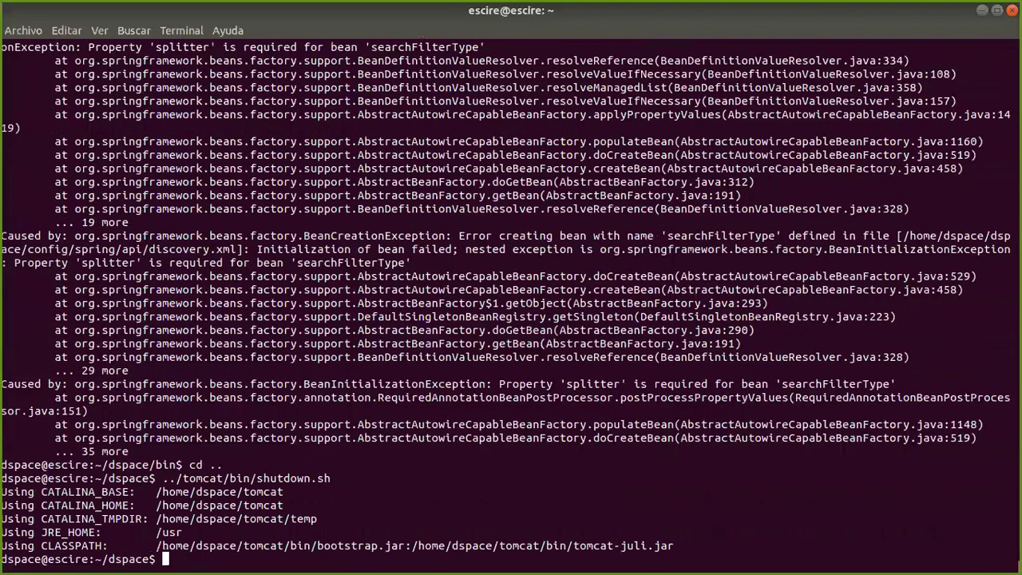
# Open config/spring/api/discovery.xml in nano.
pyautogui.write('nano dsp')
pyautogui.press('BackSpace')
pyautogui.press('BackSpace')
pyautogui.press('BackSpace')
pyautogui.write('c')
pyautogui.press('Tab')
pyautogui.write('spr')
pyautogui.press('Tab')
pyautogui.write('a')
pyautogui.press('Tab')
pyautogui.write('d')
pyautogui.press('Tab')
pyautogui.write('.')
pyautogui.press('Tab')
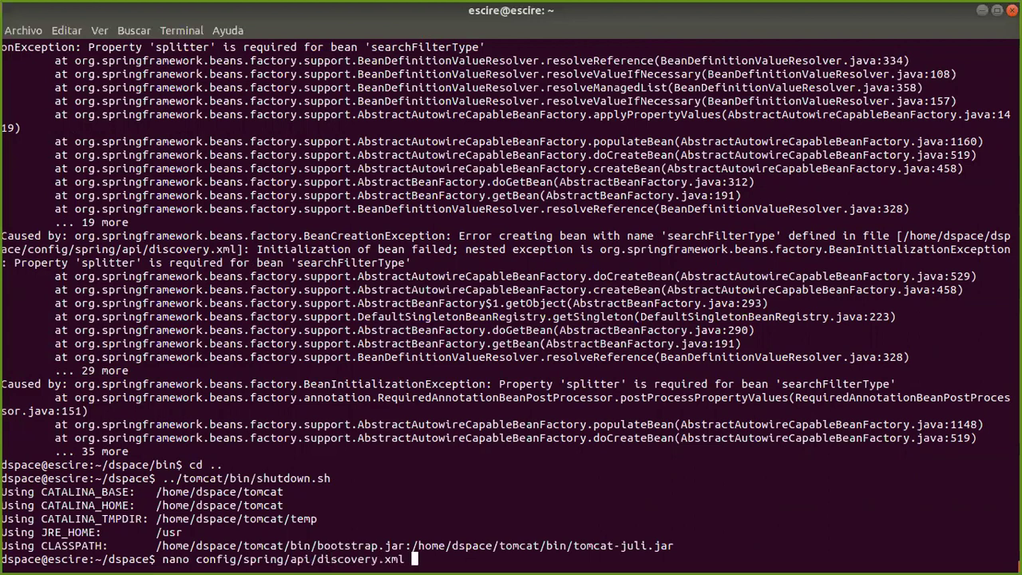
pyautogui.press('Return')
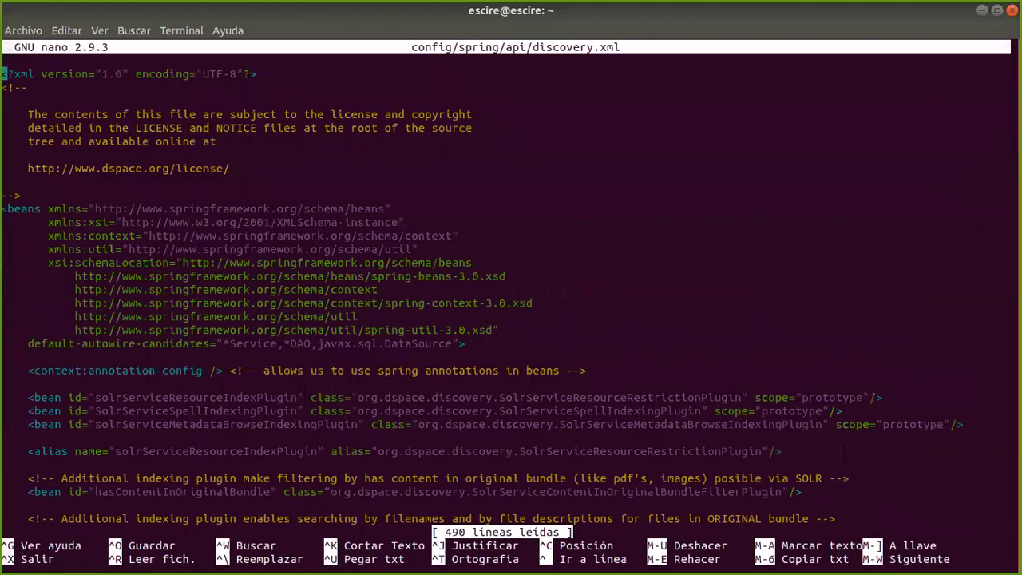
# Search discovery.xml for dc.type and examine the searchFilterType bean's properties and its class name.
pyautogui.hotkey('ctrl', 'w')
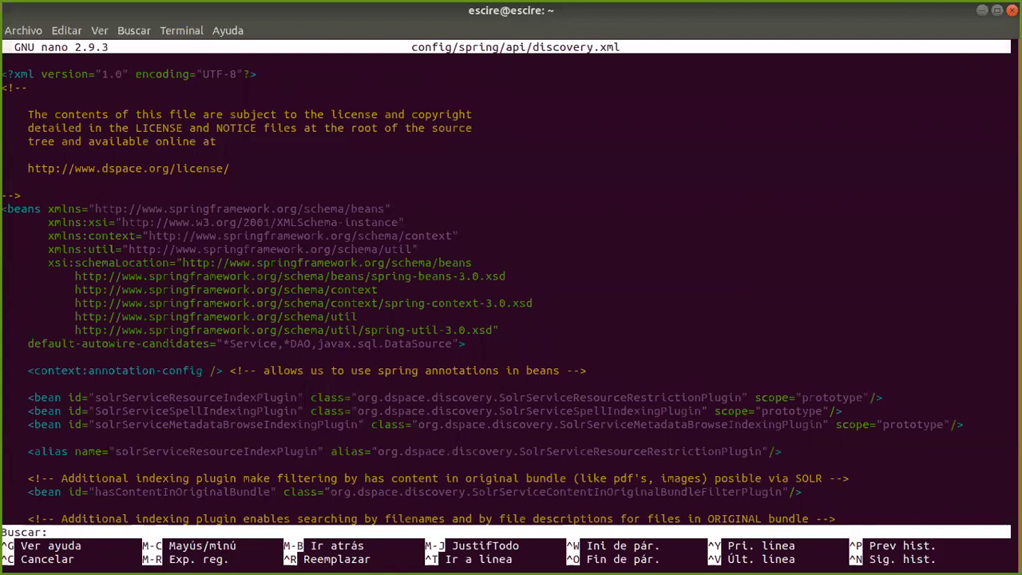
pyautogui.write('dc.type')
pyautogui.press('Return')
pyautogui.press('Down')
pyautogui.press('Down')
pyautogui.press('Down')
pyautogui.press('Down')
pyautogui.press('Down')
pyautogui.press('Down')
pyautogui.press('Down')
pyautogui.press('Down')
pyautogui.press('Up')
pyautogui.press('Up')
pyautogui.press('Up')
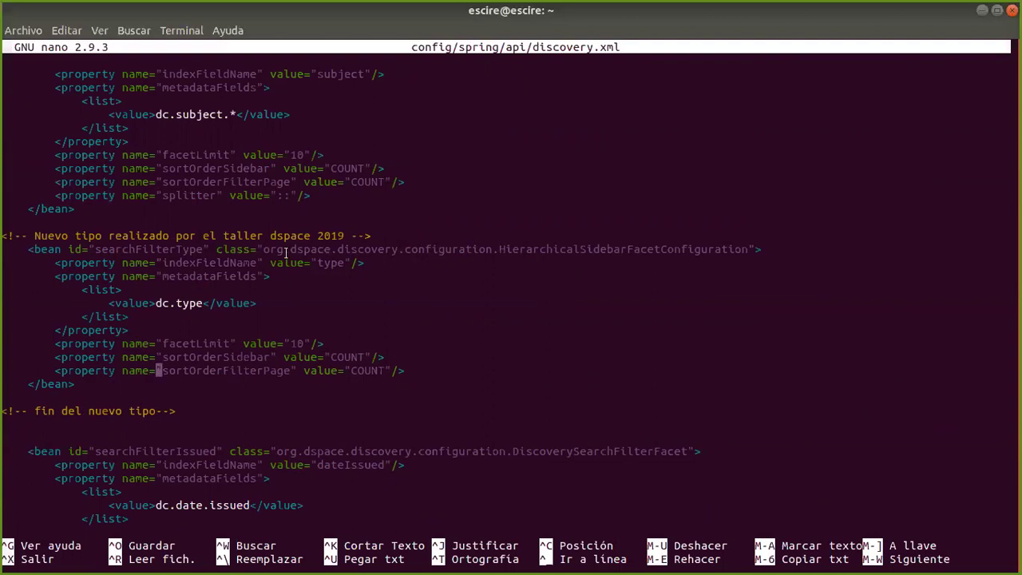
pyautogui.moveTo(278, 250); pyautogui.dragTo(742, 245)
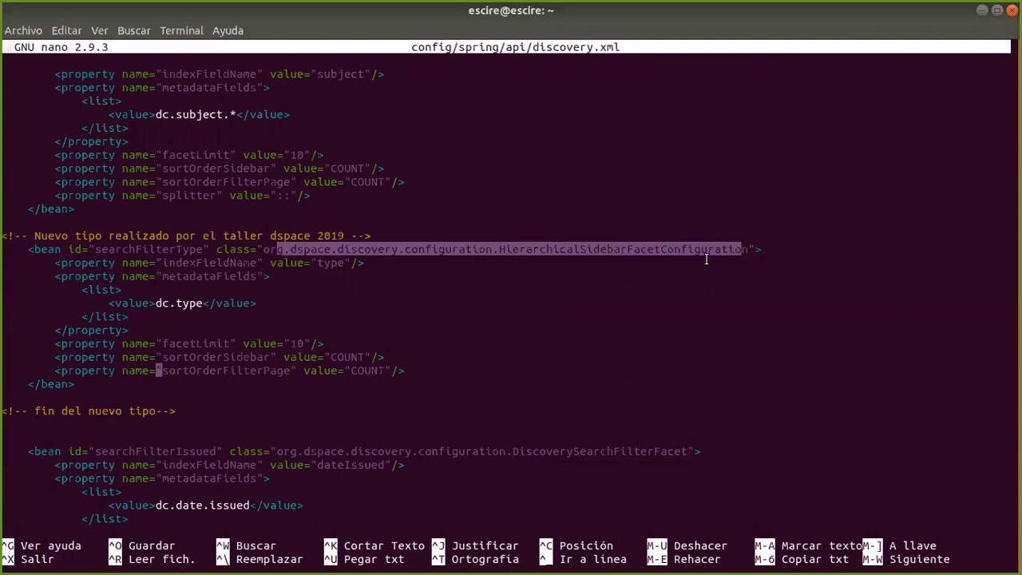
pyautogui.click(394, 276)
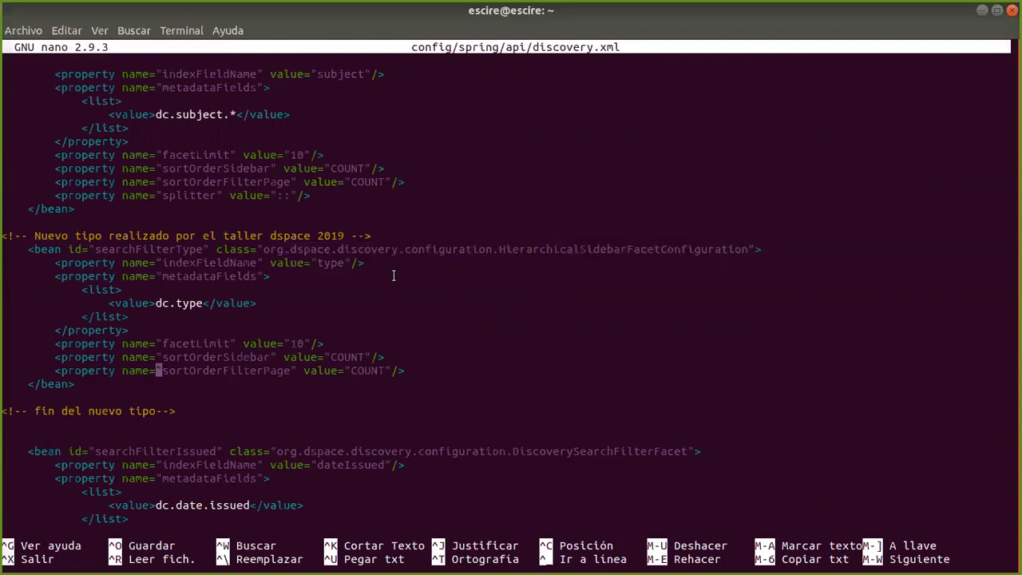
# Copy the splitter property line with value "::" from the subject bean above searchFilterType.
pyautogui.press('Up')
pyautogui.press('Up')
pyautogui.press('Up')
pyautogui.press('Up')
pyautogui.press('Up')
pyautogui.press('Up')
pyautogui.press('Up')
pyautogui.press('Up')
pyautogui.press('Up')
pyautogui.press('Up')
pyautogui.press('Up')
pyautogui.press('Up')
pyautogui.press('Up')
pyautogui.hotkey('ctrl', 'Left')
pyautogui.hotkey('ctrl', 'Left')
pyautogui.press('Left')
pyautogui.moveTo(62, 195); pyautogui.dragTo(156, 196)
pyautogui.click(58, 196)
pyautogui.click(313, 194)
pyautogui.moveTo(313, 194); pyautogui.dragTo(58, 195)
pyautogui.rightClick(58, 195)
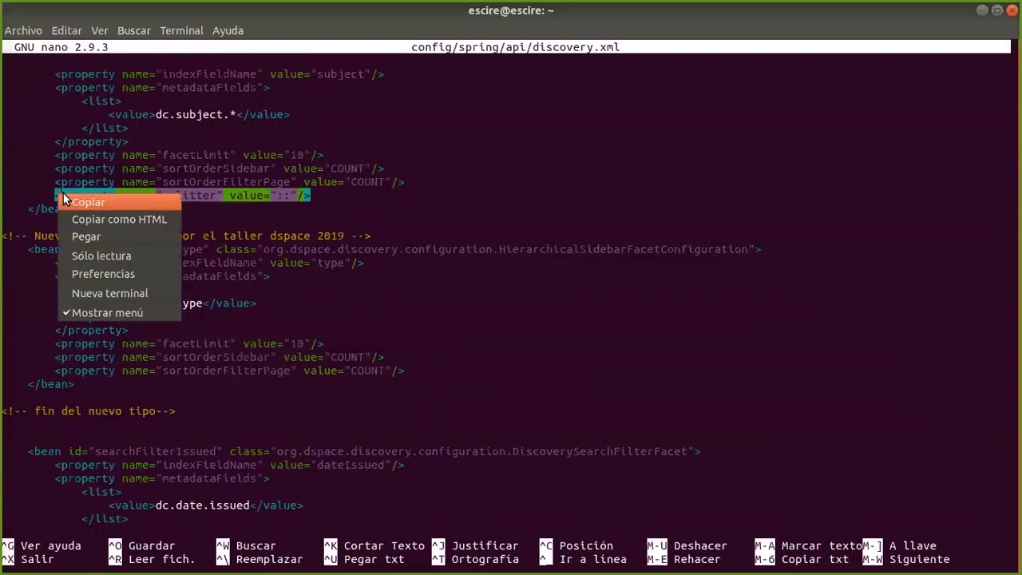
pyautogui.click(76, 199)
# Paste the splitter property on a new line below sortOrderFilterPage in the searchFilterType bean.
pyautogui.click(215, 222)
pyautogui.press('Down')
pyautogui.press('Down')
pyautogui.press('Down')
pyautogui.press('Down')
pyautogui.press('Down')
pyautogui.press('Down')
pyautogui.press('Down')
pyautogui.press('Down')
pyautogui.press('Down')
pyautogui.press('Down')
pyautogui.press('Down')
pyautogui.press('Down')
pyautogui.press('Down')
pyautogui.press('Left')
pyautogui.press('Left')
pyautogui.press('Left')
pyautogui.press('Down')
pyautogui.press('Left')
pyautogui.press('Left')
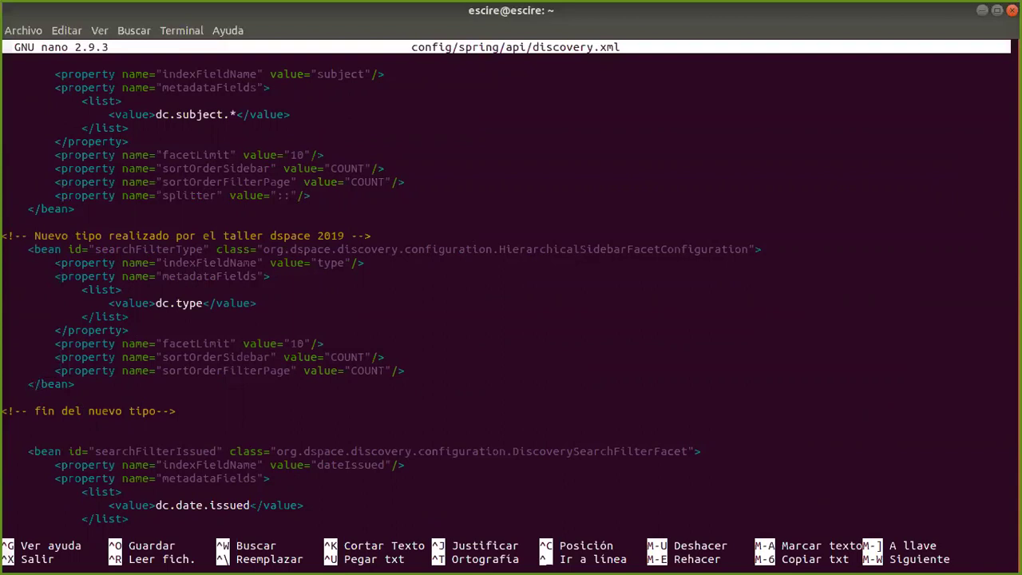
pyautogui.press('Return')
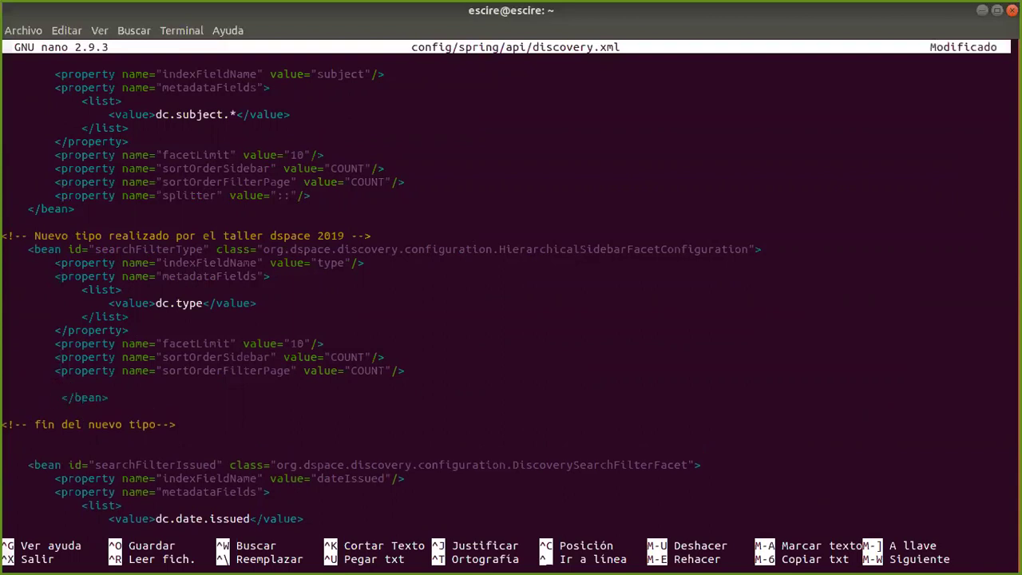
pyautogui.hotkey('ctrl', 'u')
# Clean up the extra whitespace around the pasted splitter line and realign the closing bean tag with its opening tag.
pyautogui.press('Left')
pyautogui.press('Down')
pyautogui.press('BackSpace')
pyautogui.press('BackSpace')
pyautogui.press('BackSpace')
pyautogui.press('BackSpace')
pyautogui.press('BackSpace')
pyautogui.press('BackSpace')
pyautogui.press('BackSpace')
pyautogui.press('BackSpace')
pyautogui.press('Left')
pyautogui.press('Left')
pyautogui.press('Left')
pyautogui.press('Left')
pyautogui.press('Left')
pyautogui.press('Left')
pyautogui.press('Left')
pyautogui.press('BackSpace')
pyautogui.press('BackSpace')
pyautogui.press('BackSpace')
pyautogui.press('BackSpace')
pyautogui.press('BackSpace')
pyautogui.press('BackSpace')
pyautogui.press('BackSpace')
pyautogui.press('BackSpace')
pyautogui.press('BackSpace')
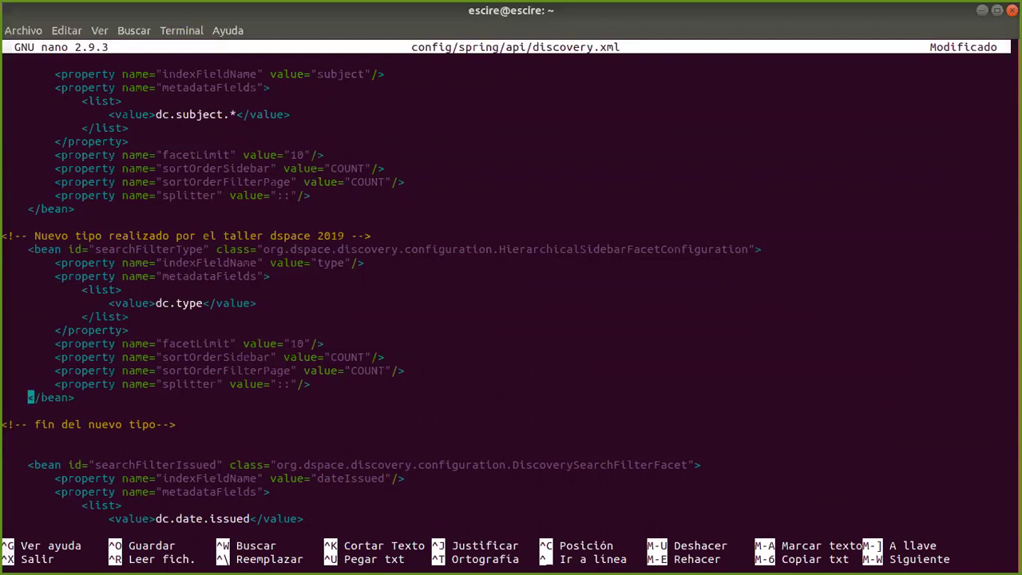
# Save the changes to config/spring/api/discovery.xml and exit nano.
pyautogui.hotkey('ctrl', 'x')
pyautogui.press('y')
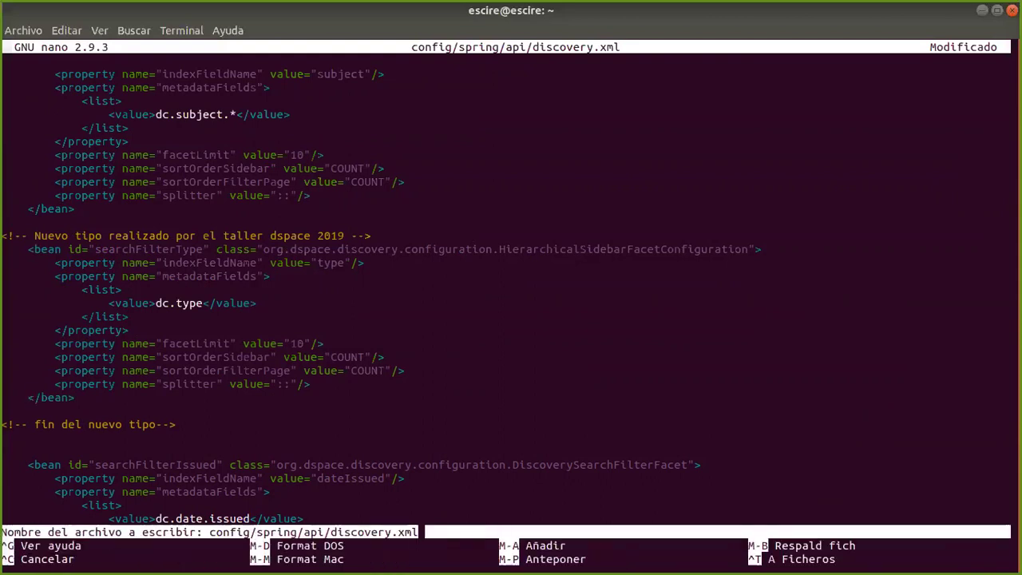
pyautogui.press('Return')
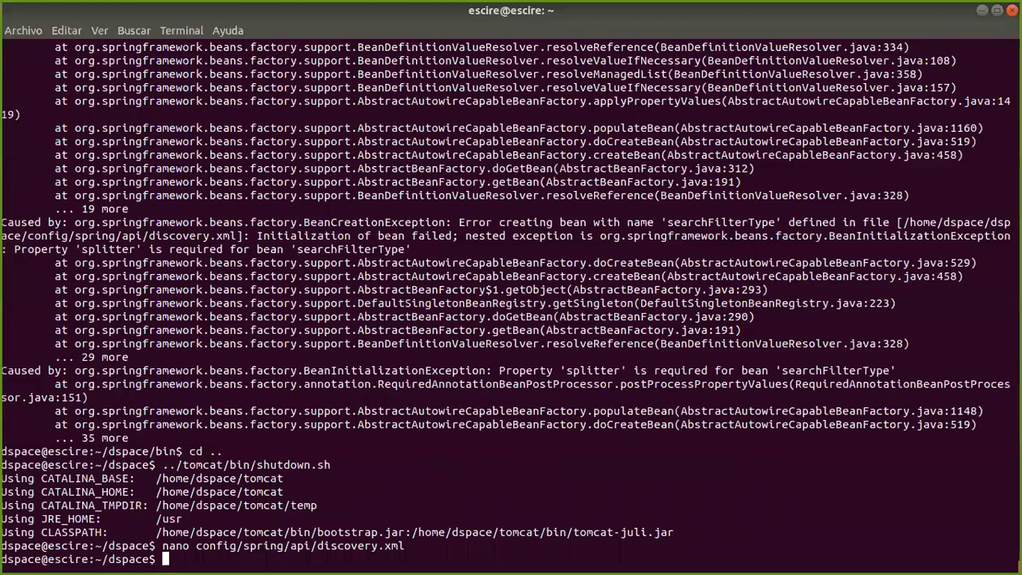
# Start Tomcat with ../tomcat/bin/startup.sh.
pyautogui.press('Up')
pyautogui.press('Up')
pyautogui.press('BackSpace')
pyautogui.press('BackSpace')
pyautogui.press('BackSpace')
pyautogui.press('BackSpace')
pyautogui.press('BackSpace')
pyautogui.press('BackSpace')
pyautogui.press('BackSpace')
pyautogui.press('BackSpace')
pyautogui.press('BackSpace')
pyautogui.press('BackSpace')
pyautogui.write('tartup.sh')
pyautogui.press('Return')
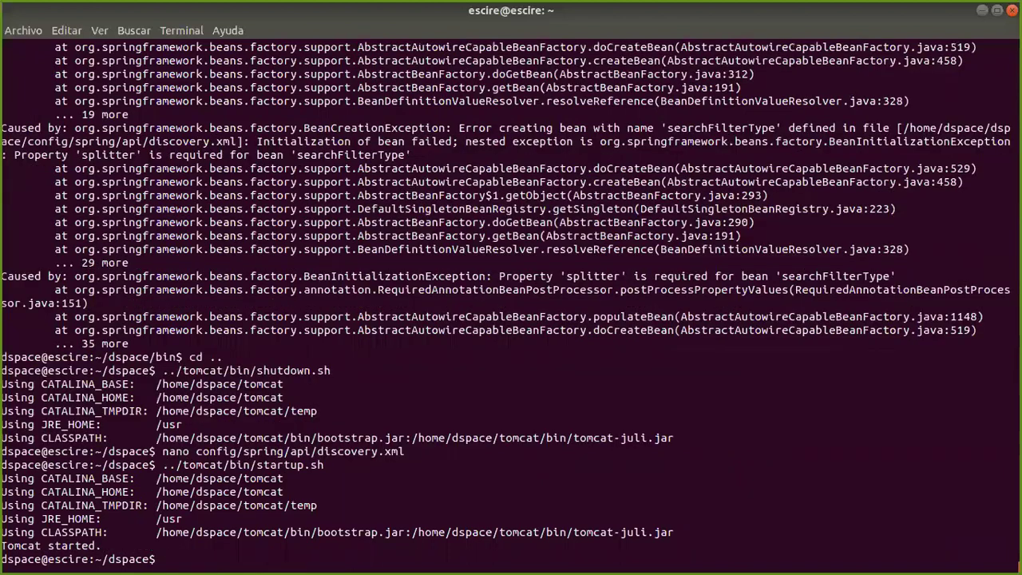
# Check the working directory with pwd, change into bin and list its contents.
pyautogui.write('pwd')
pyautogui.press('Return')
pyautogui.press('Up')
pyautogui.press('Up')
pyautogui.press('Up')
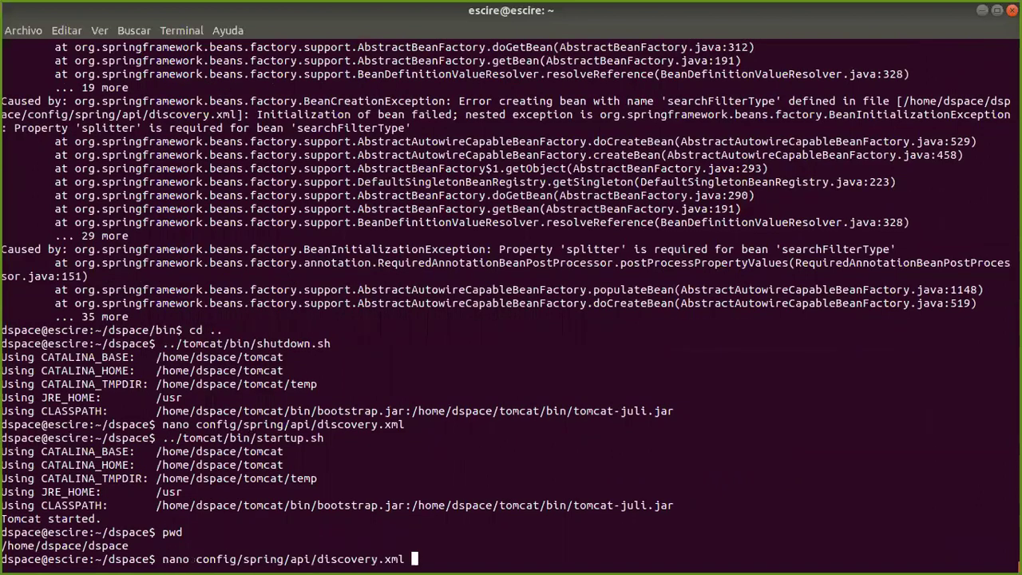
pyautogui.press('Down')
pyautogui.press('Down')
pyautogui.press('Down')
pyautogui.write('cd cl')
pyautogui.press('BackSpace')
pyautogui.press('BackSpace')
pyautogui.write('bi')
pyautogui.press('Tab')
pyautogui.press('Return')
pyautogui.write('ls')
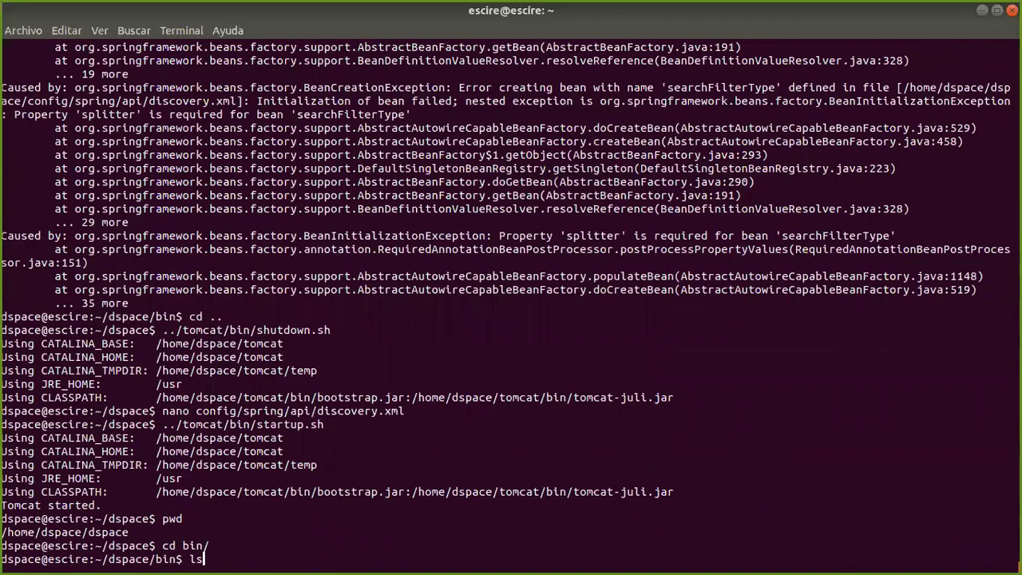
pyautogui.press('Return')
# Run ./dspace from the bin folder without arguments to list its available commands.
pyautogui.write('./sap')
pyautogui.press('BackSpace')
pyautogui.press('BackSpace')
pyautogui.press('BackSpace')
pyautogui.write('dspace')
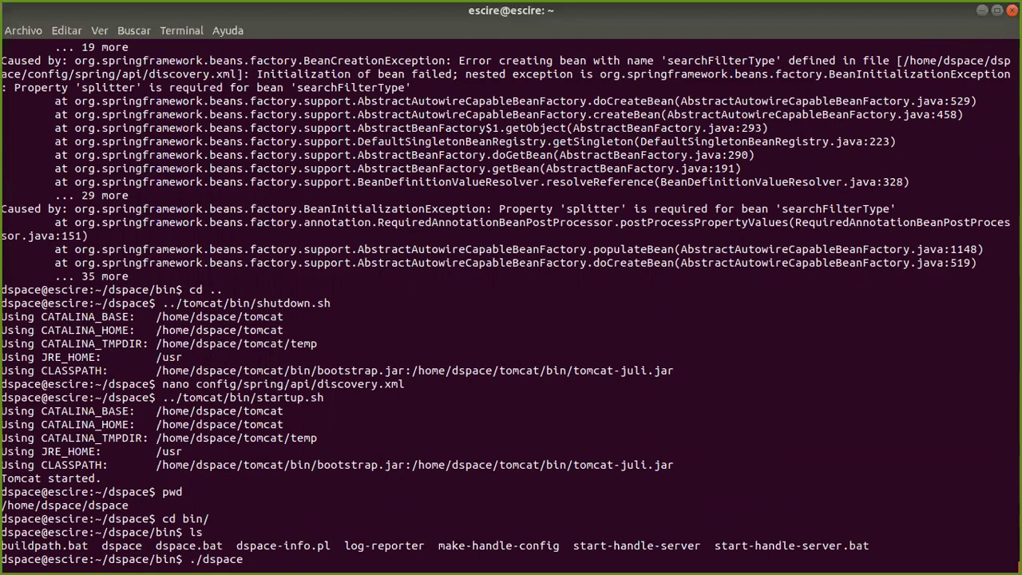
pyautogui.press('Return')
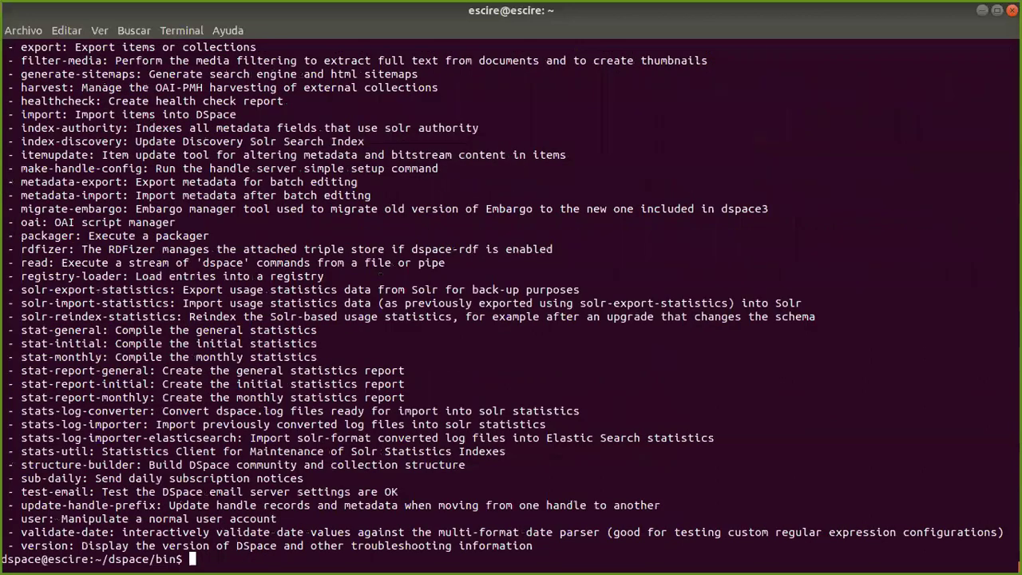
# Recall ./dspace at the prompt and examine the command list for index-discovery and its description.
pyautogui.press('Up')
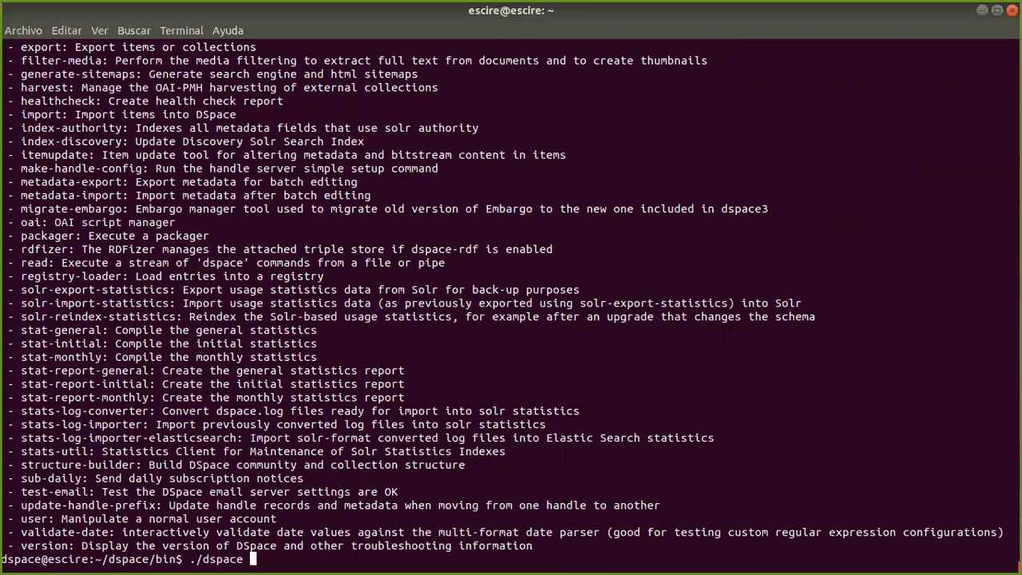
pyautogui.scroll(5, 229, 275)
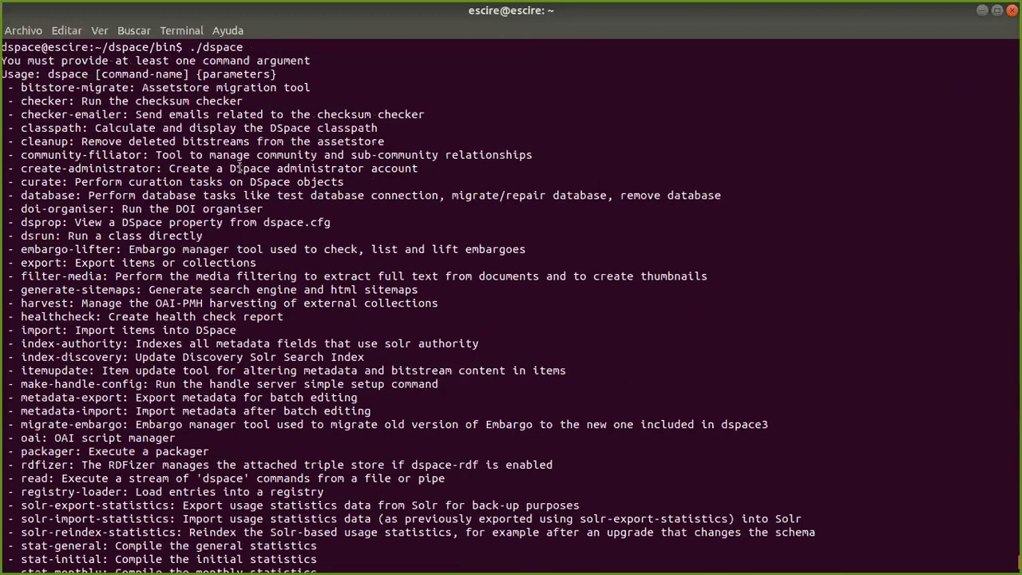
pyautogui.scroll(-5, 75, 251)
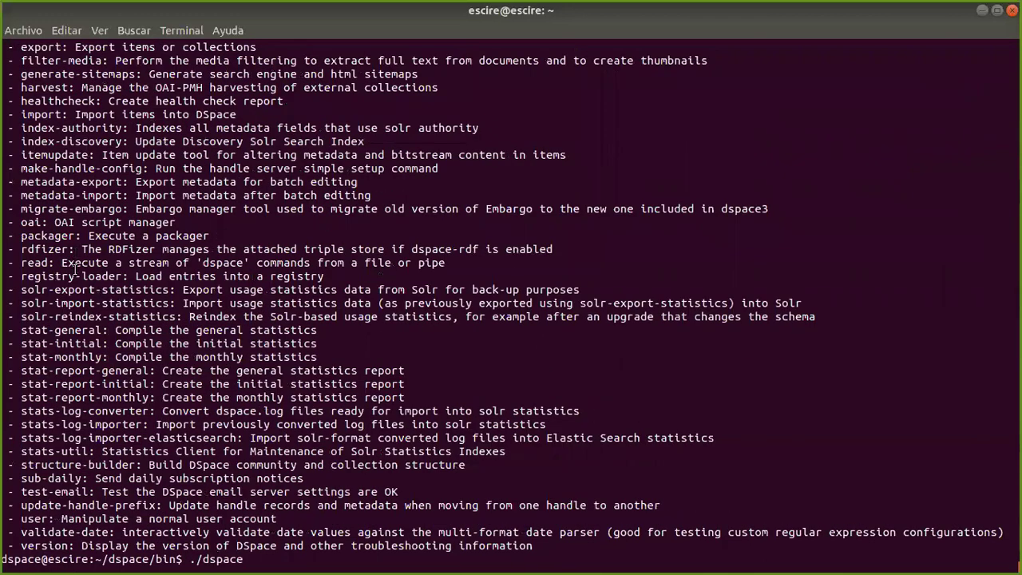
pyautogui.moveTo(22, 141); pyautogui.dragTo(123, 141)
pyautogui.rightClick(117, 142)
pyautogui.click(132, 148)
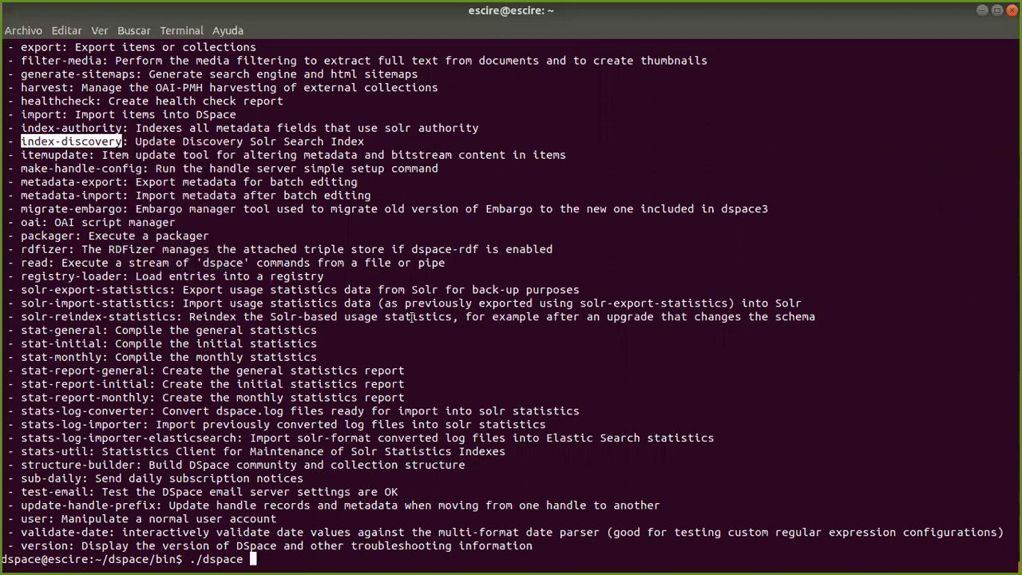
pyautogui.moveTo(136, 141); pyautogui.dragTo(364, 141)
pyautogui.click(445, 438)
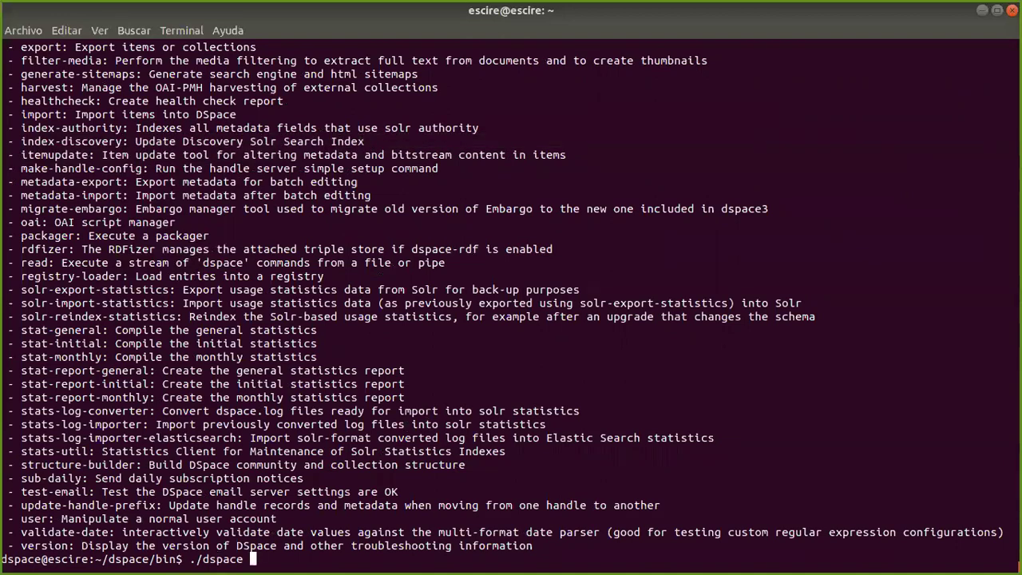
# Switch to Chromium and load the DSpace home page at localhost:8080.
pyautogui.hotkey('alt', 'Tab')
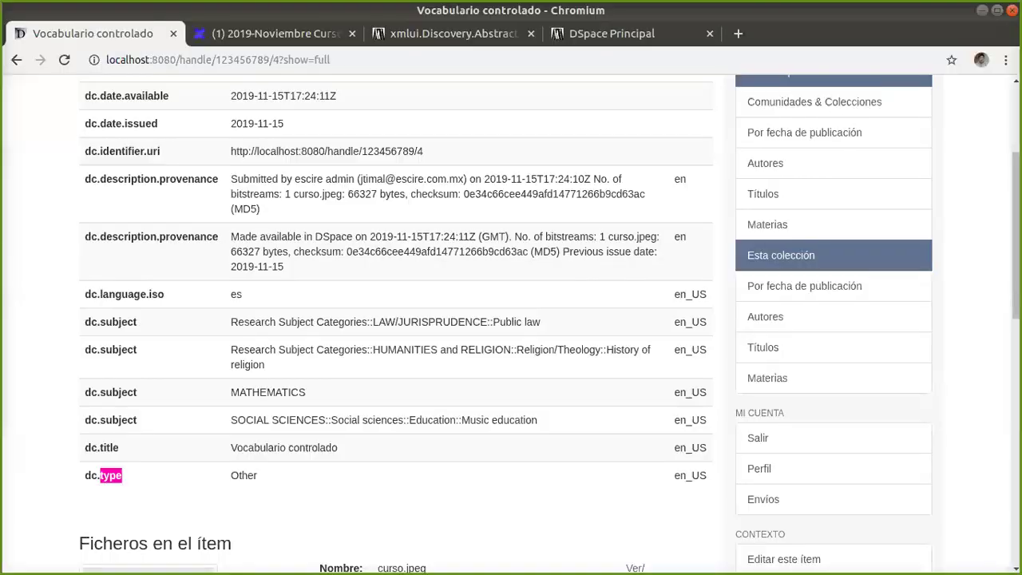
pyautogui.scroll(4, 183, 101)
pyautogui.click(151, 124)
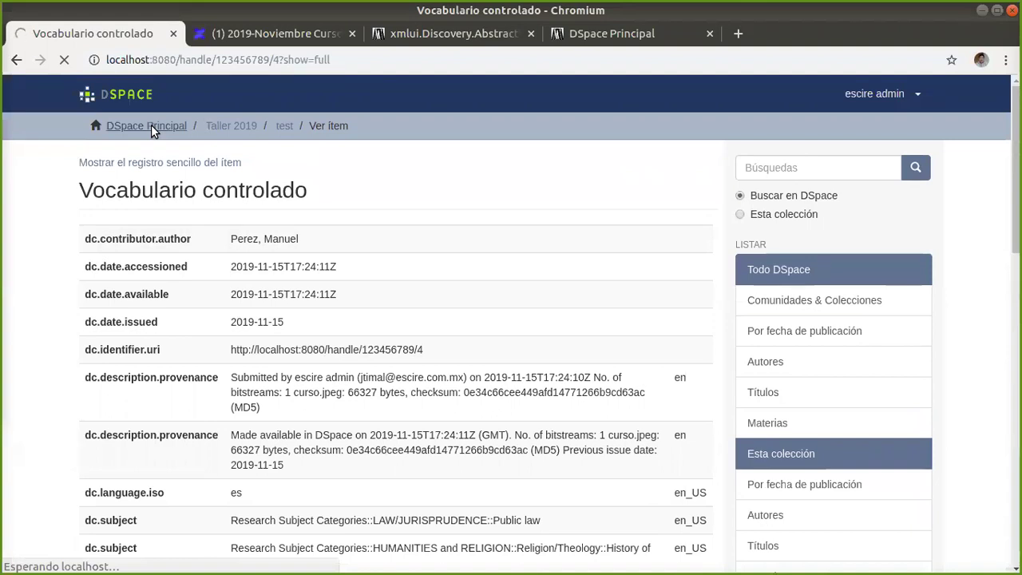
pyautogui.moveTo(187, 60); pyautogui.dragTo(428, 57)
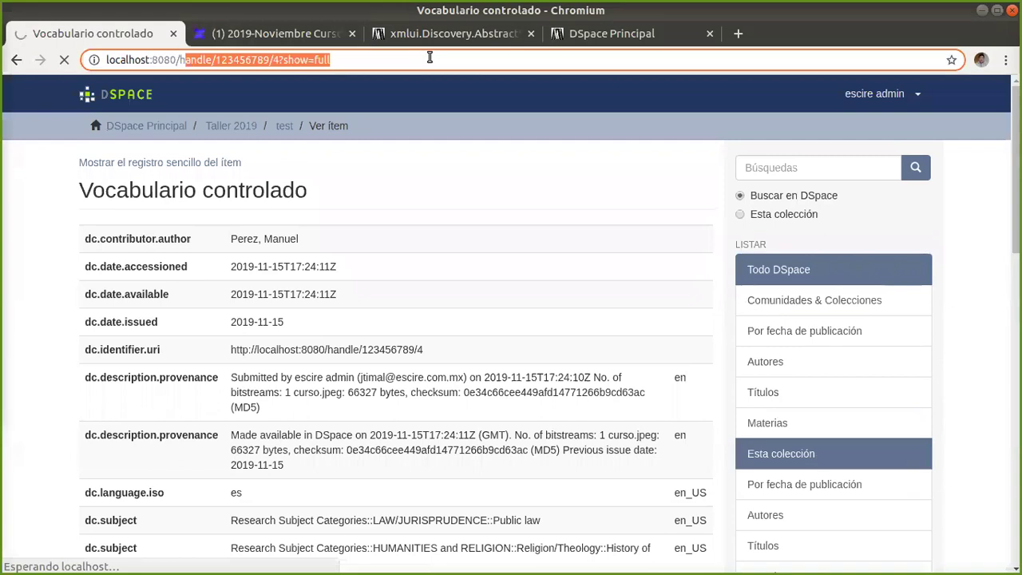
pyautogui.press('BackSpace')
pyautogui.press('Return')
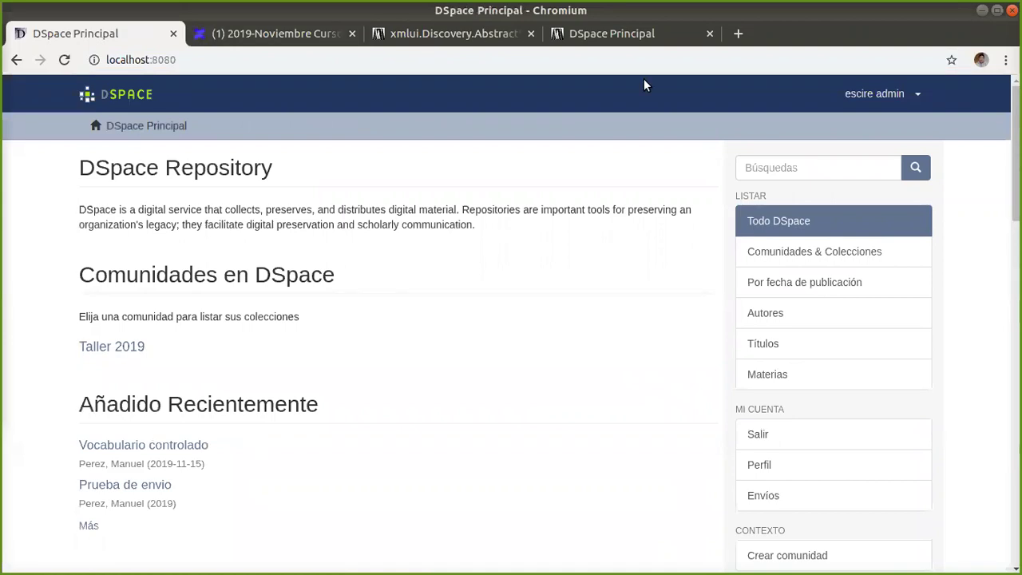
# Examine the facets under Descubre on the DSpace home page and return to the terminal.
pyautogui.scroll(-8, 857, 415)
pyautogui.scroll(-5, 857, 415)
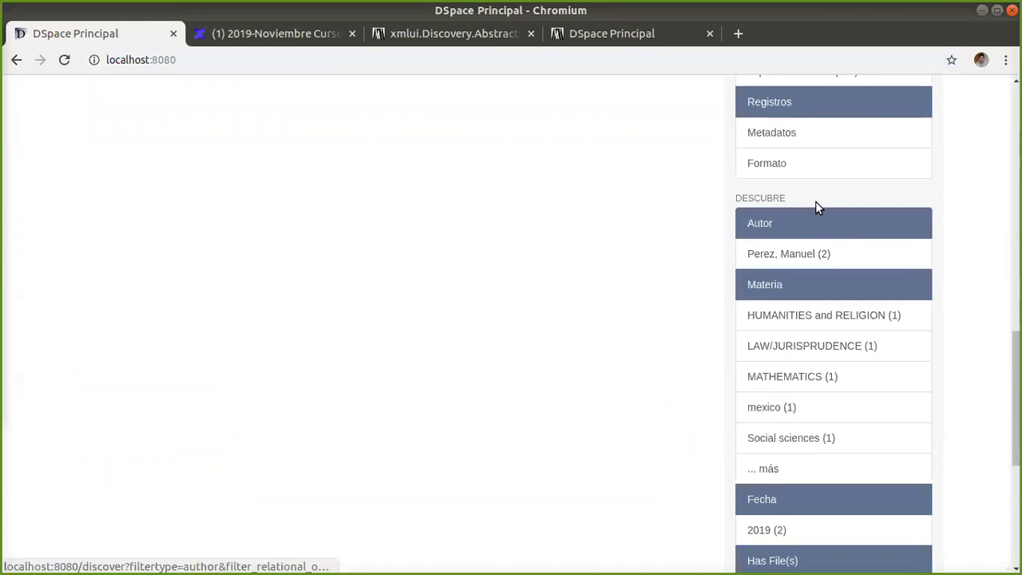
pyautogui.scroll(-3, 806, 415)
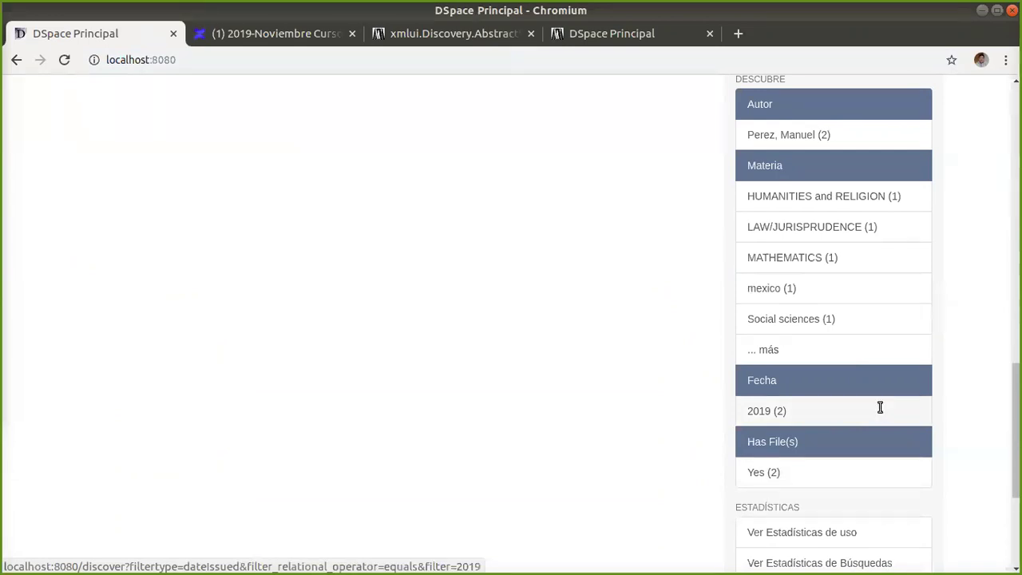
pyautogui.hotkey('alt', 'Tab')
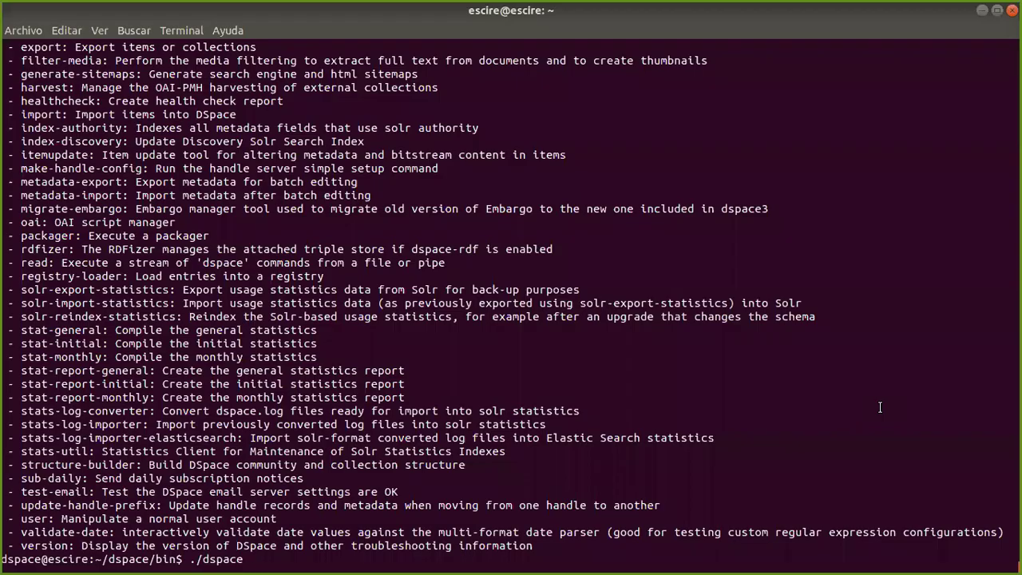
pyautogui.hotkey('ctrl', 'shift', 'v')
pyautogui.press('BackSpace')
pyautogui.press('BackSpace')
pyautogui.press('BackSpace')
pyautogui.press('BackSpace')
pyautogui.press('BackSpace')
pyautogui.press('BackSpace')
pyautogui.press('BackSpace')
pyautogui.press('BackSpace')
pyautogui.press('BackSpace')
pyautogui.press('BackSpace')
pyautogui.press('BackSpace')
pyautogui.press('BackSpace')
pyautogui.press('BackSpace')
pyautogui.press('BackSpace')
pyautogui.press('BackSpace')
pyautogui.press('BackSpace')
pyautogui.press('BackSpace')
pyautogui.press('BackSpace')
pyautogui.press('BackSpace')
pyautogui.press('BackSpace')
# Display the index-discovery options by running ./dspace index-discovery -h.
pyautogui.write('in')
pyautogui.write('des')
pyautogui.write('x-discovery')
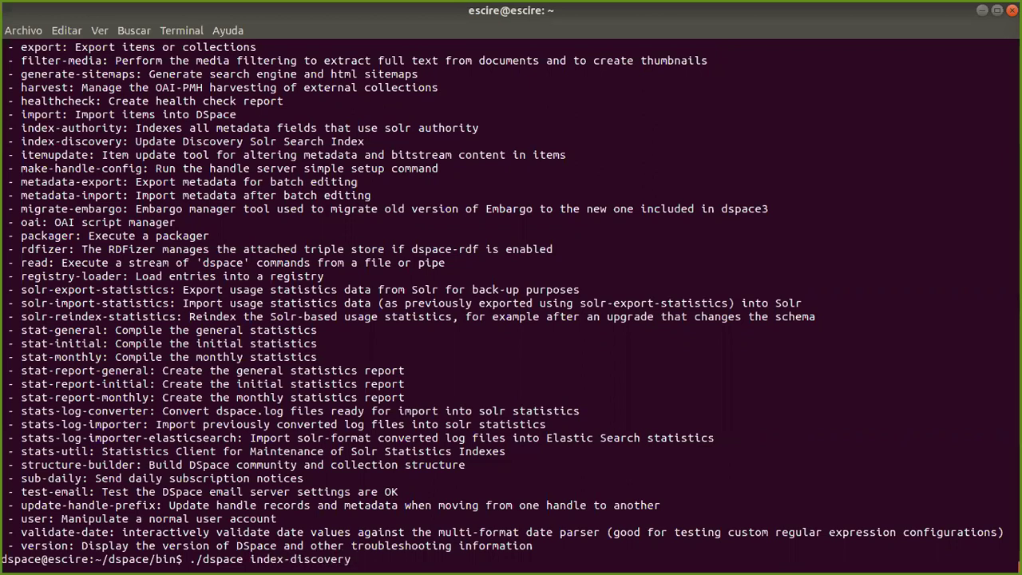
pyautogui.write(' -h')
pyautogui.press('Return')
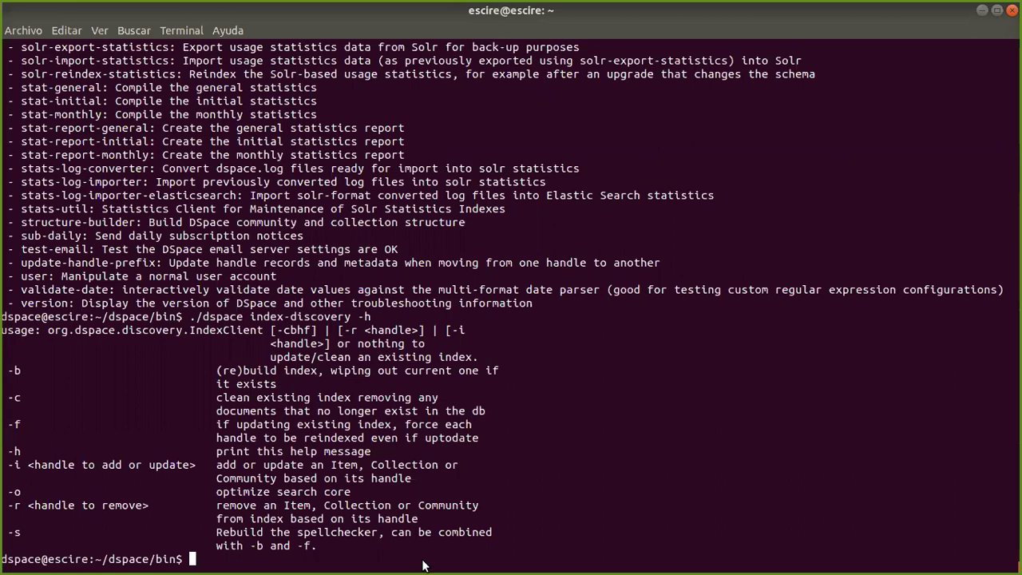
# Review the option that rebuilds the spellchecker and force a Discovery reindex by running ./dspace index-discovery -f.
pyautogui.moveTo(217, 532); pyautogui.dragTo(371, 545)
pyautogui.click(363, 546)
pyautogui.moveTo(253, 546); pyautogui.dragTo(265, 546)
pyautogui.click(298, 548)
pyautogui.press('Up')
pyautogui.press('BackSpace')
pyautogui.write('f')
pyautogui.press('Return')
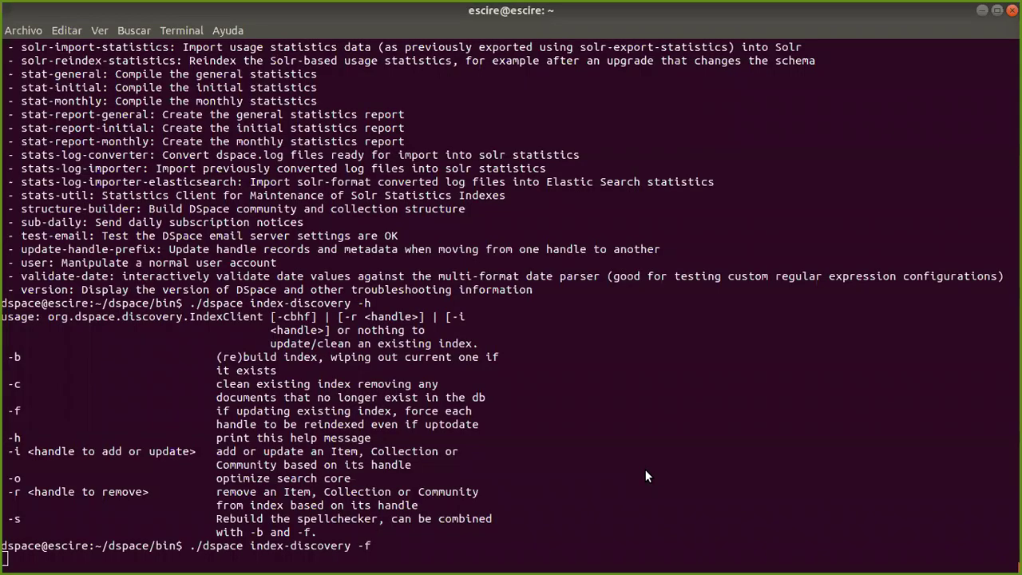
# Switch to Chromium, reload the DSpace home page during the reindex, and look for the type facet under Descubre.
pyautogui.hotkey('alt', 'Tab')
pyautogui.press('F5')
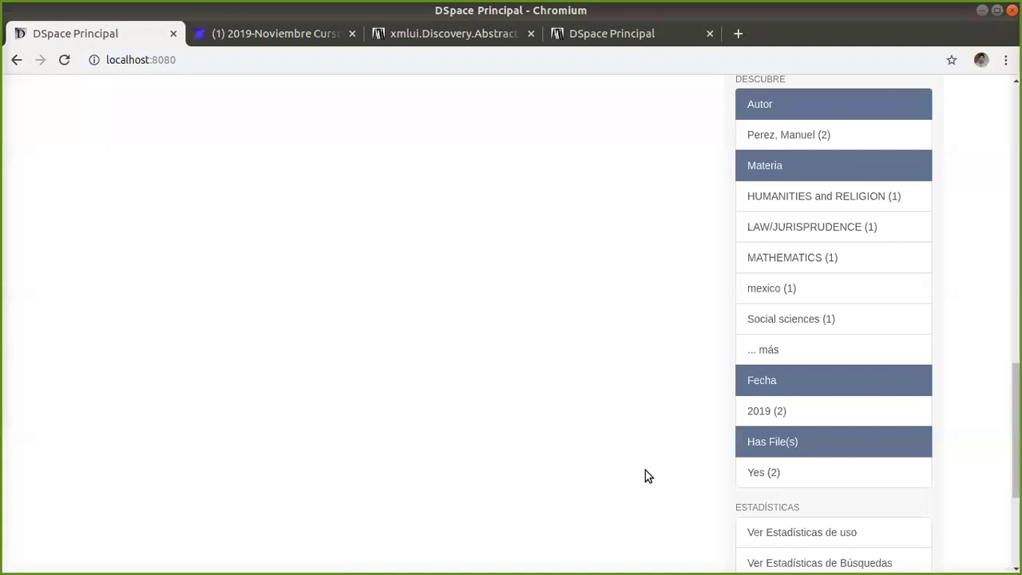
pyautogui.hotkey('alt', 'Tab')
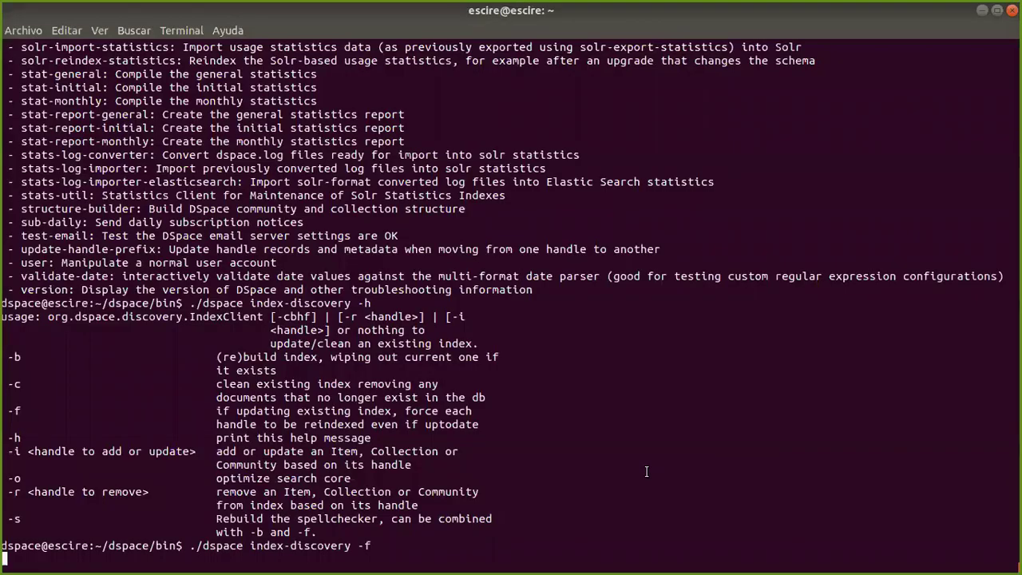
pyautogui.hotkey('alt', 'Tab')
pyautogui.press('F5')
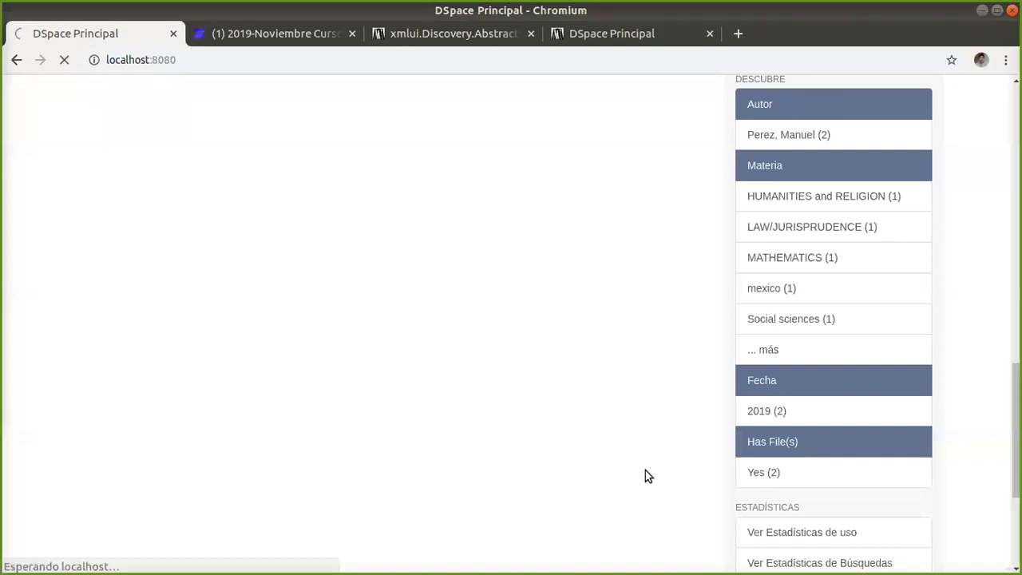
pyautogui.scroll(5, 617, 335)
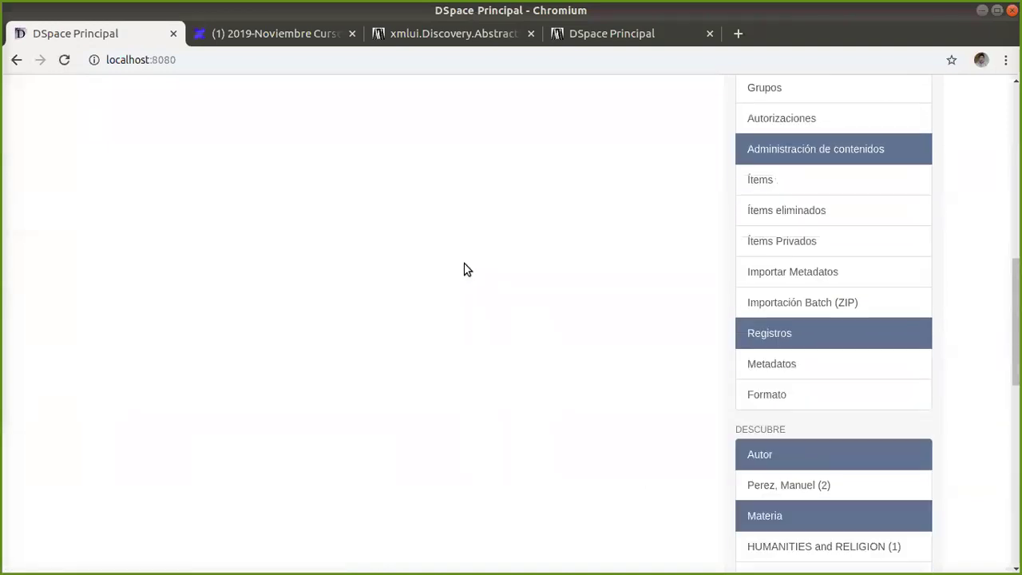
pyautogui.scroll(6, 455, 291)
pyautogui.scroll(-6, 559, 391)
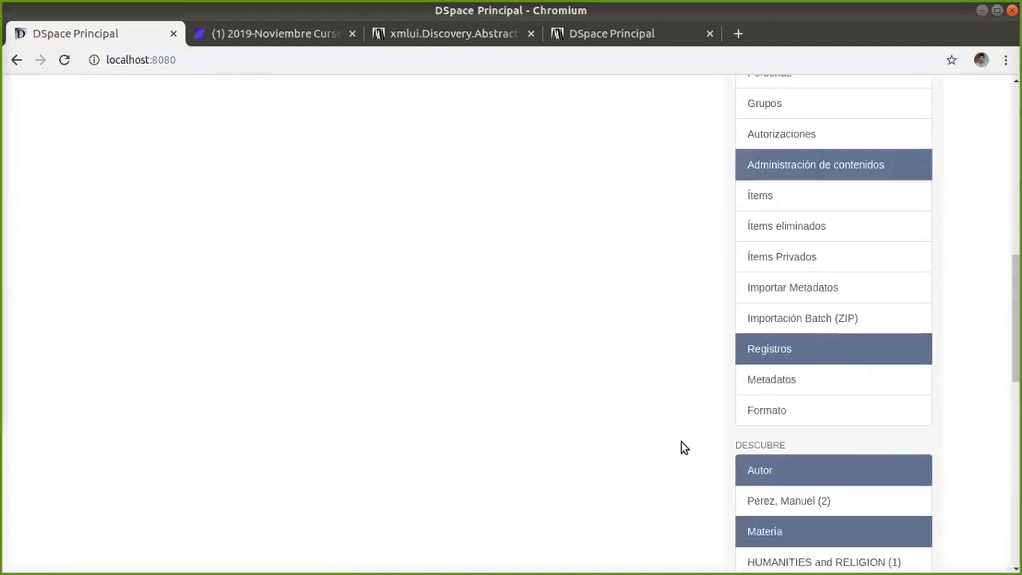
pyautogui.scroll(-5, 681, 447)
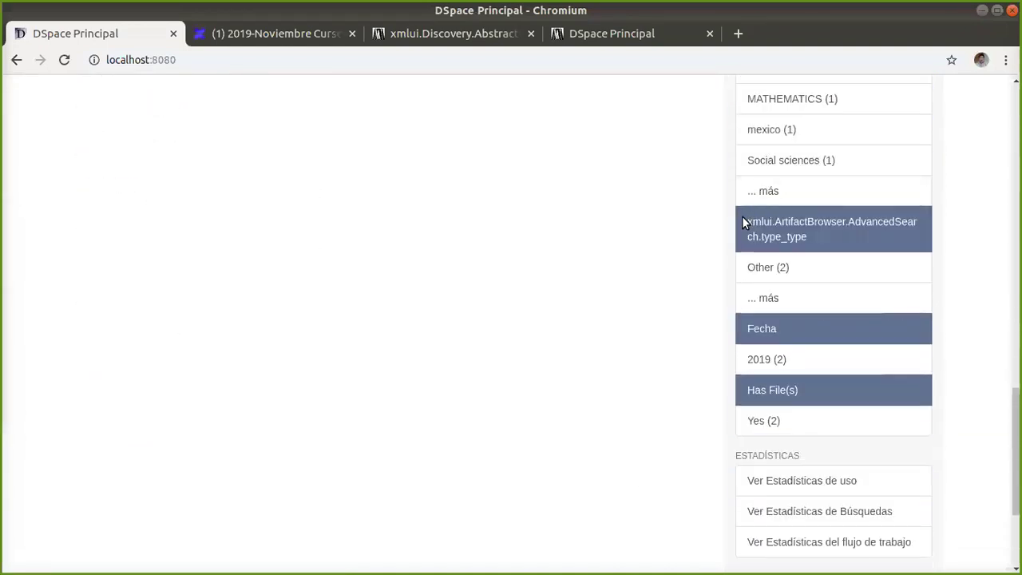
# Check the reindex command in the terminal and examine the heading of the type facet on the home page.
pyautogui.moveTo(742, 216); pyautogui.dragTo(805, 236)
pyautogui.hotkey('alt', 'Tab')
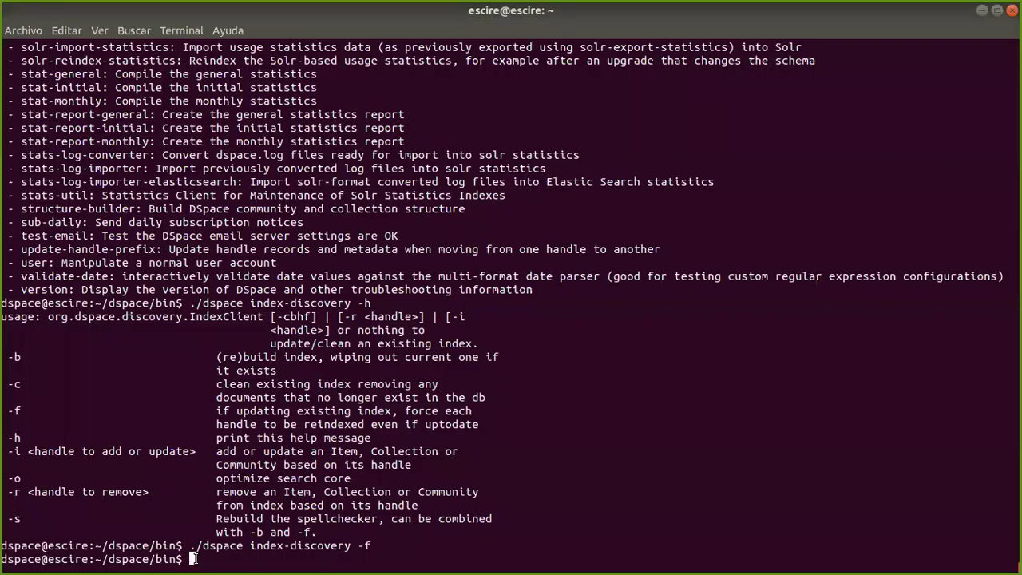
pyautogui.hotkey('alt', 'Tab')
pyautogui.moveTo(813, 235); pyautogui.dragTo(767, 225)
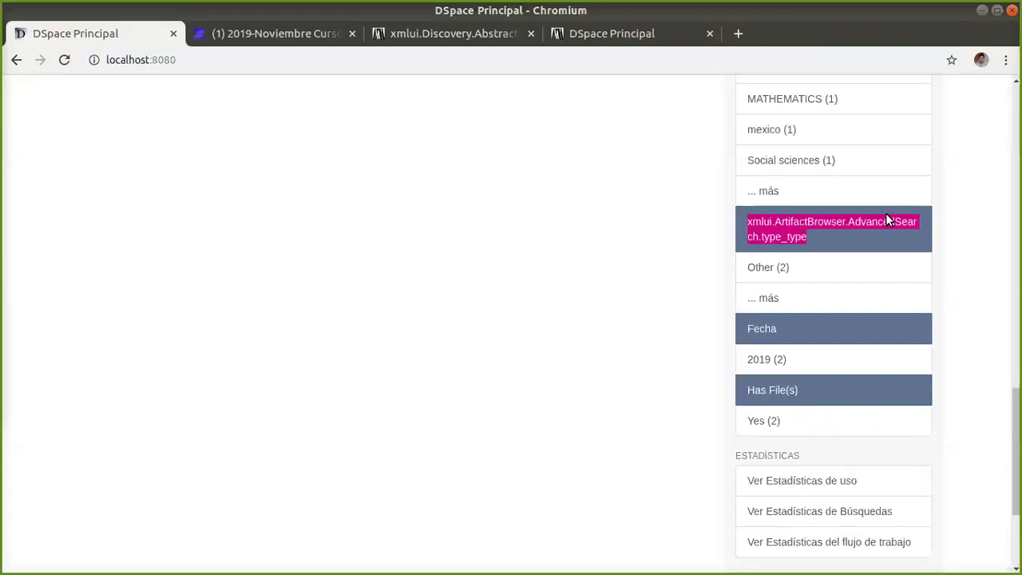
pyautogui.click(772, 231)
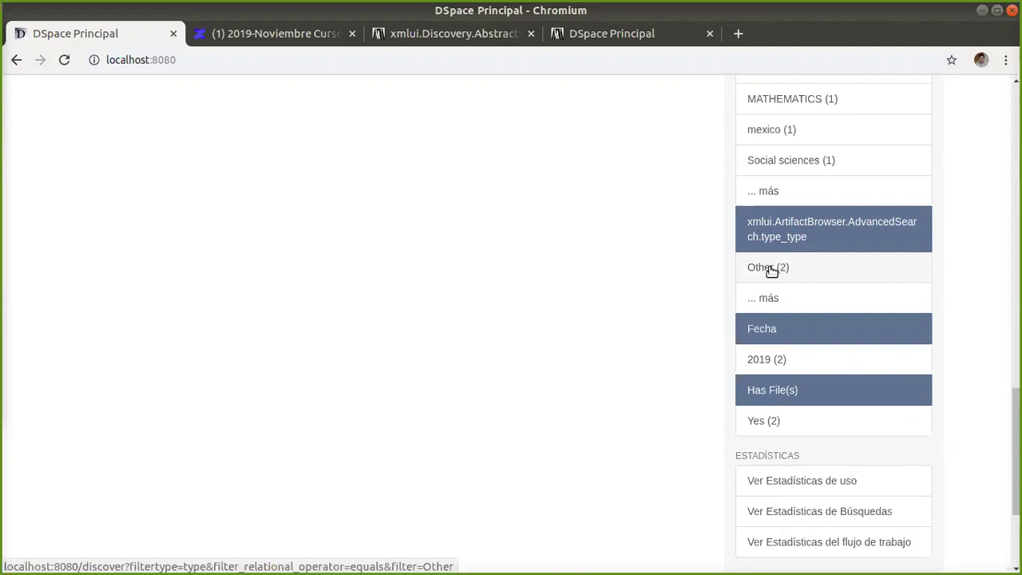
# Open the full metadata record of the item Prueba de envio and examine its dc.type value.
pyautogui.scroll(15, 119, 184)
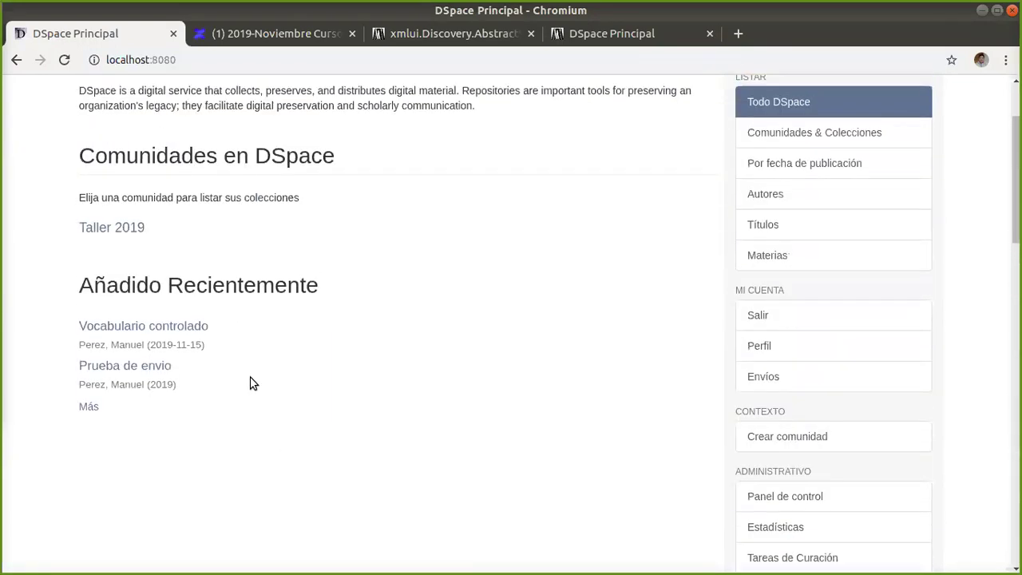
pyautogui.click(143, 369)
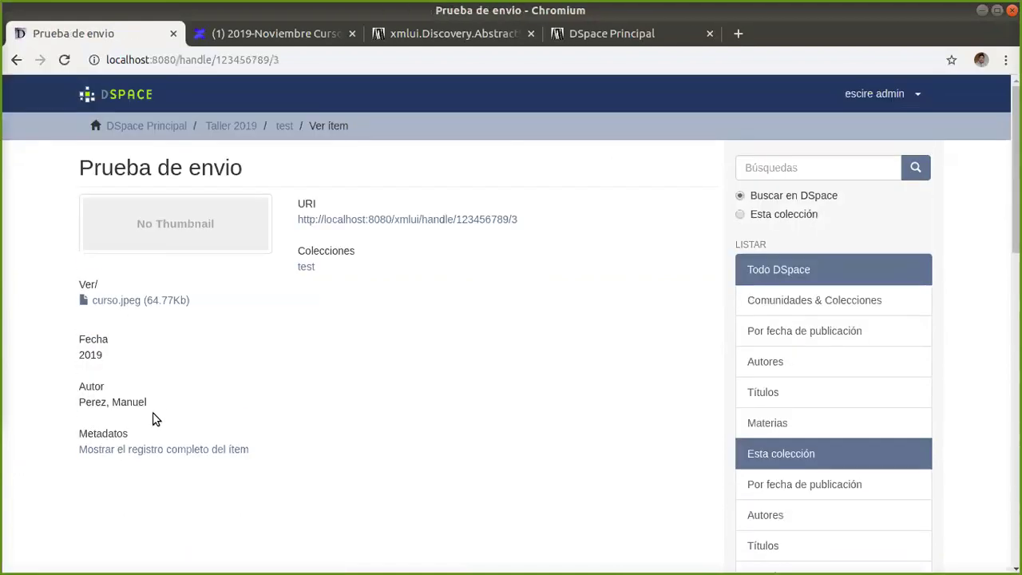
pyautogui.click(156, 448)
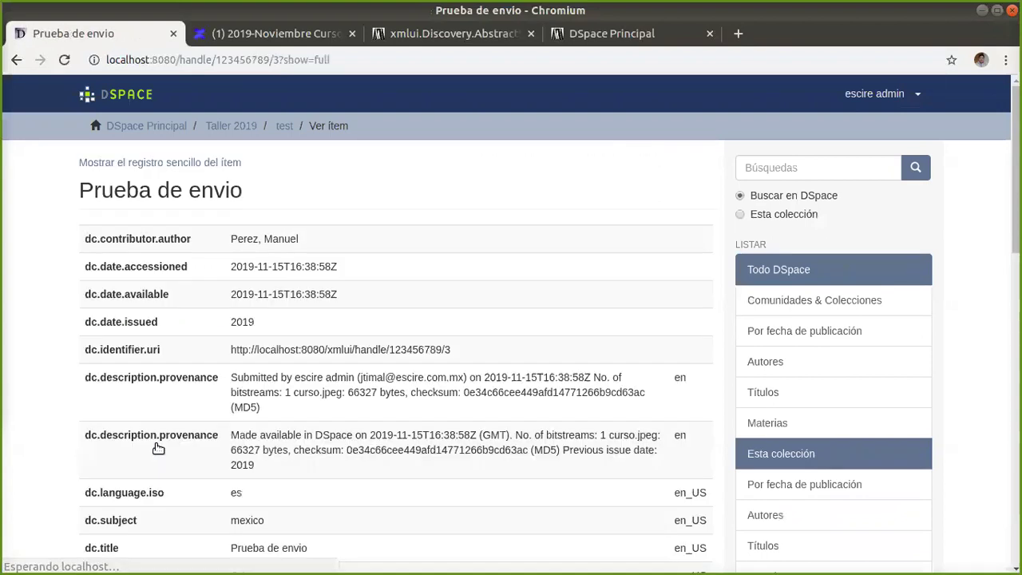
pyautogui.scroll(-5, 155, 447)
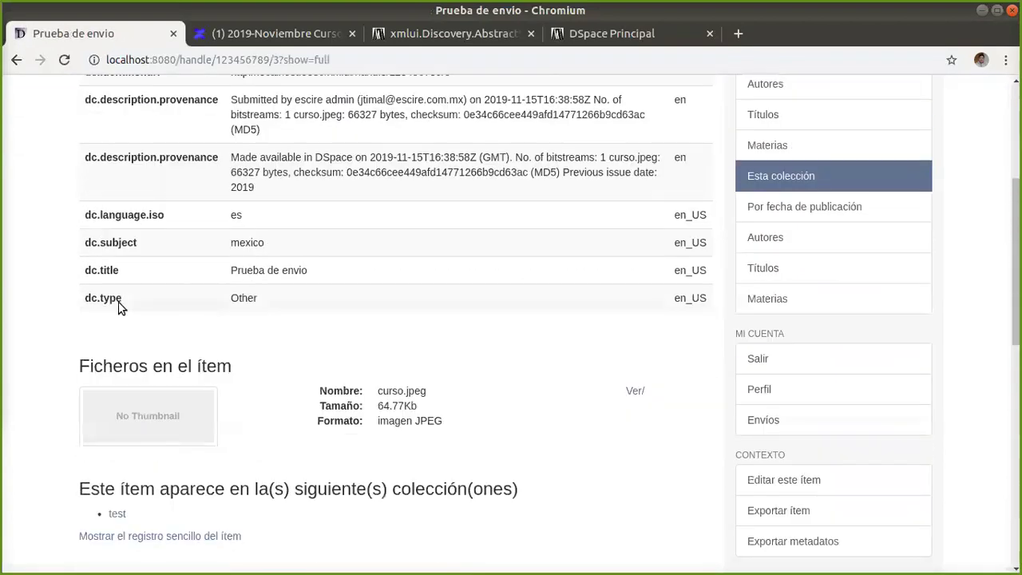
pyautogui.doubleClick(236, 298)
pyautogui.click(277, 310)
pyautogui.scroll(3, 4, 295)
pyautogui.scroll(3, 4, 296)
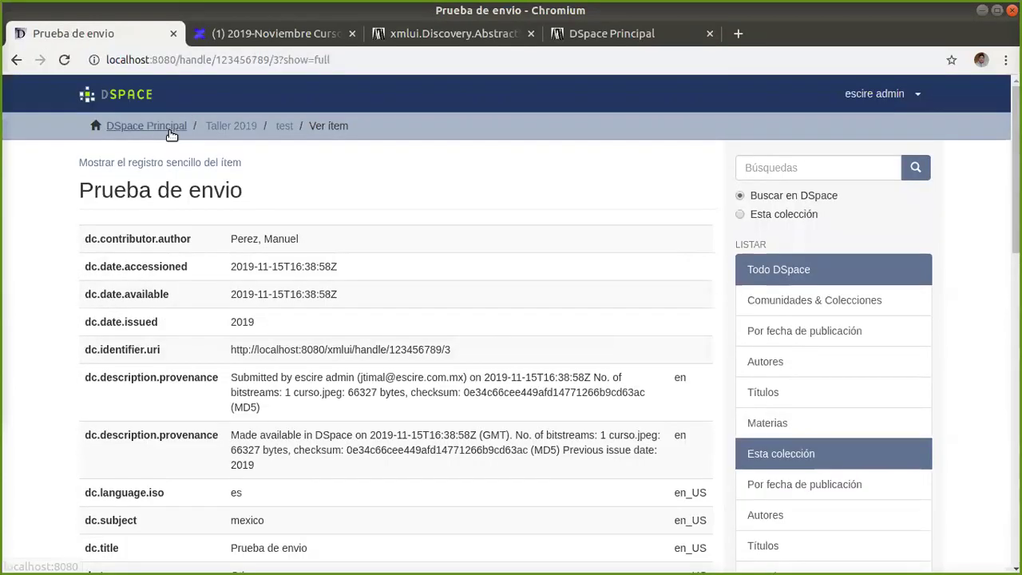
# Return to the DSpace home page, filter by Other in the type facet, and examine the filter in the page address.
pyautogui.click(171, 129)
pyautogui.scroll(-4, 738, 383)
pyautogui.scroll(-12, 738, 384)
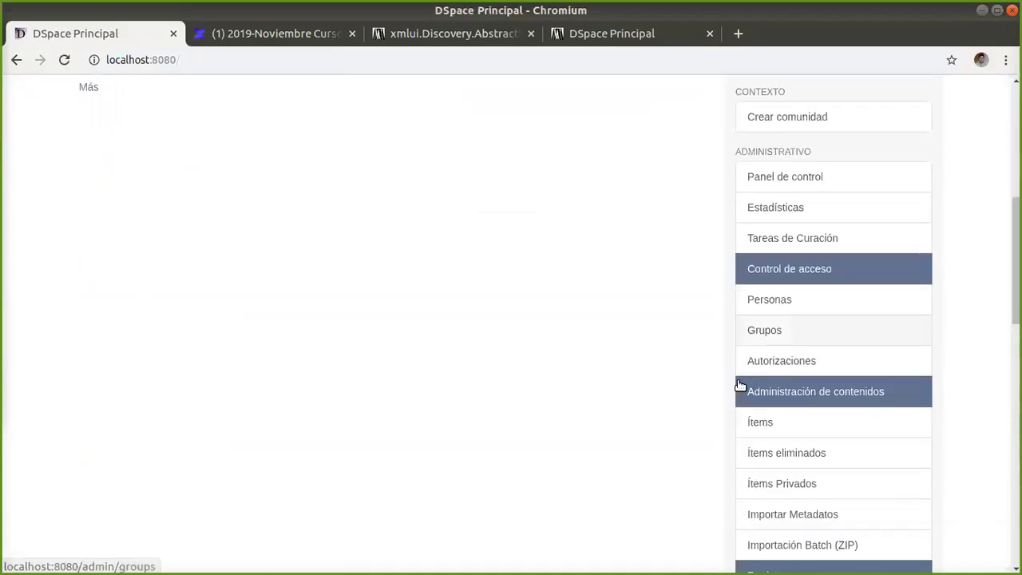
pyautogui.scroll(-2, 740, 386)
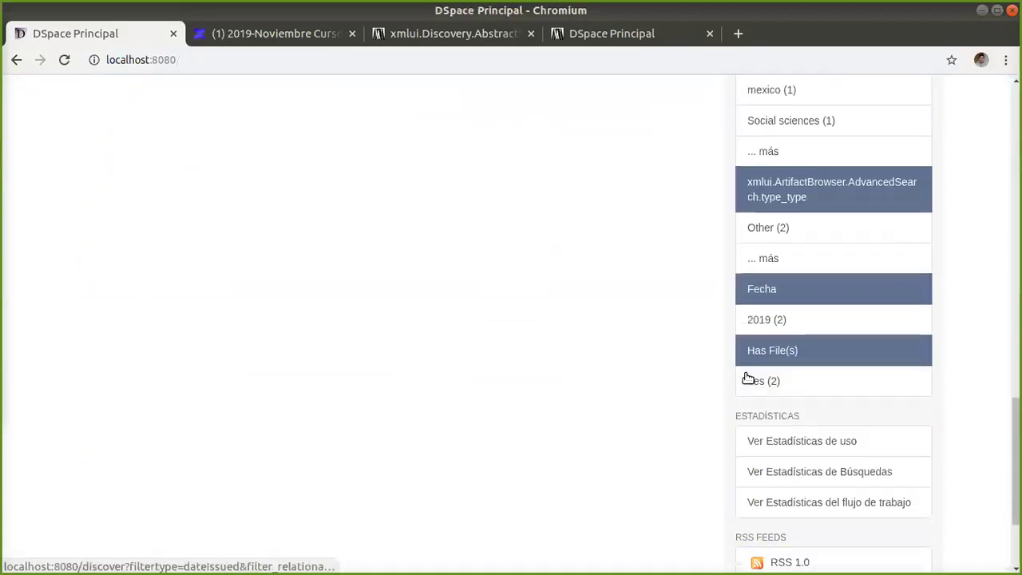
pyautogui.click(769, 229)
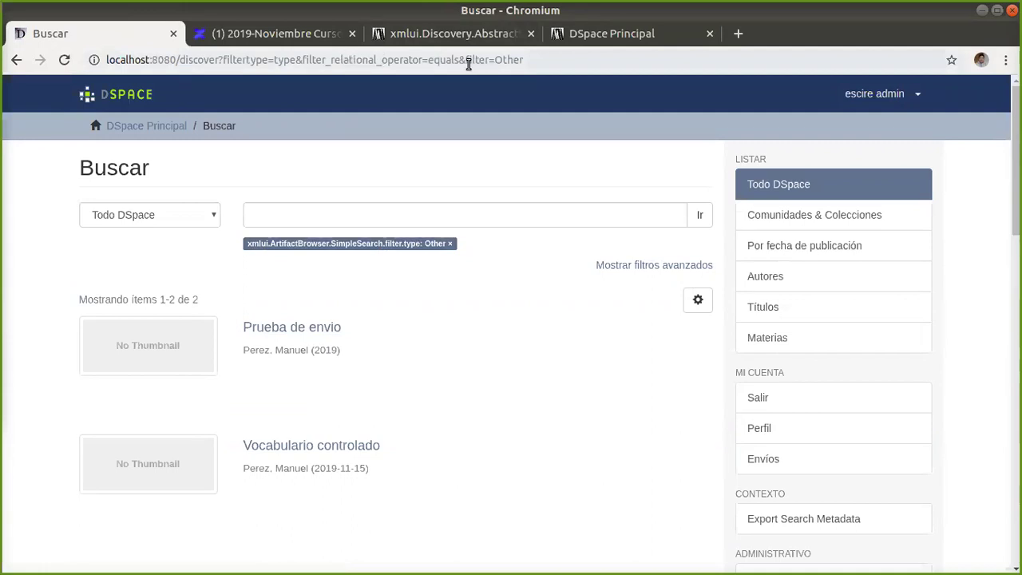
pyautogui.moveTo(466, 60); pyautogui.dragTo(520, 60)
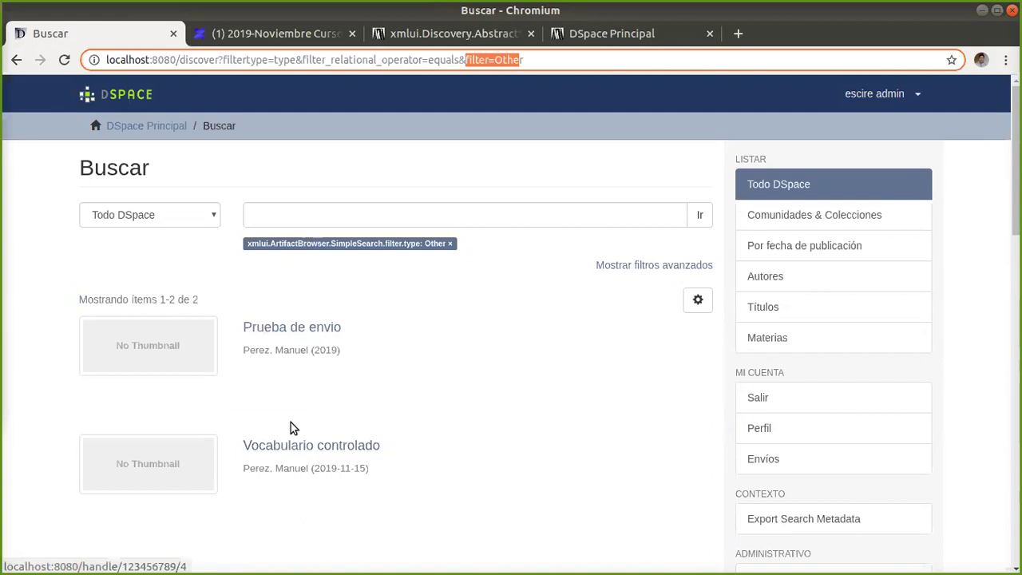
# Examine the search scopes, show the advanced filters, and examine the fields available for filtering.
pyautogui.click(211, 216)
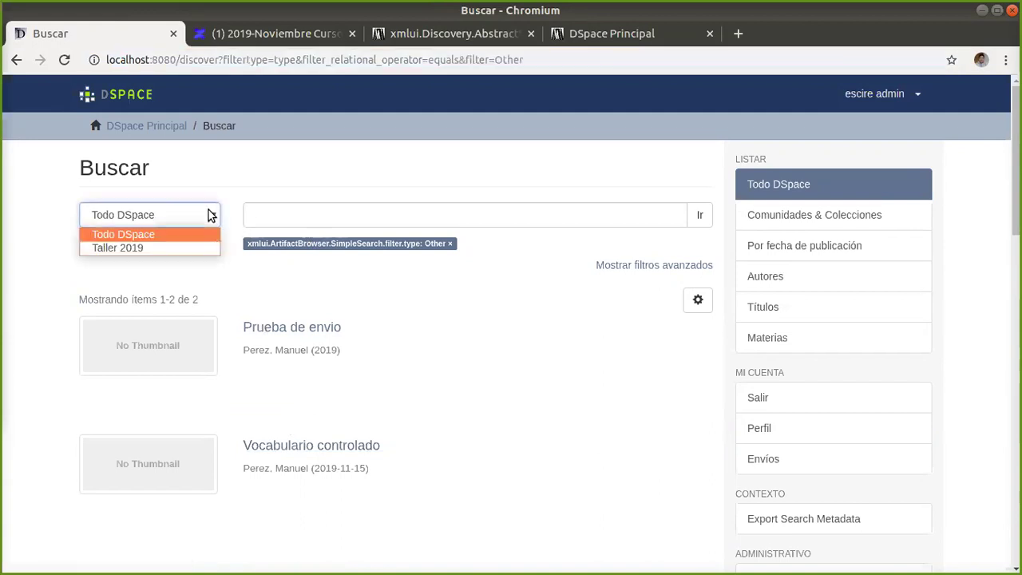
pyautogui.click(211, 216)
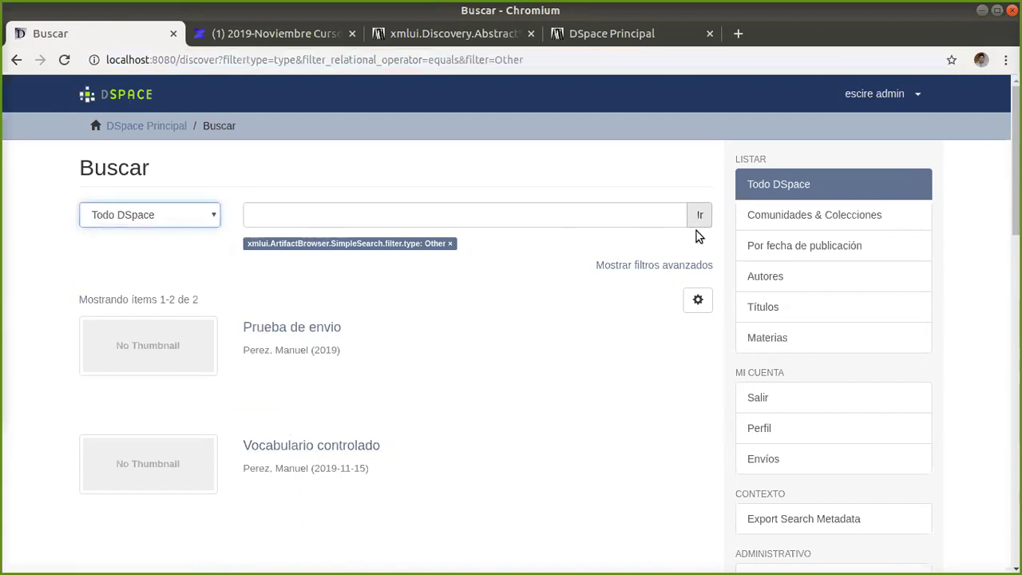
pyautogui.click(690, 264)
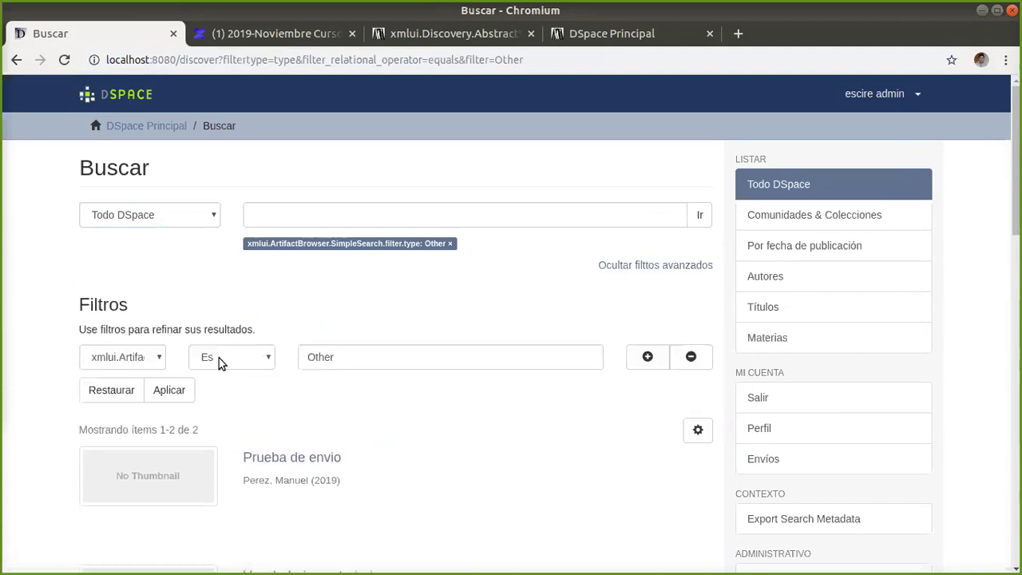
pyautogui.click(160, 346)
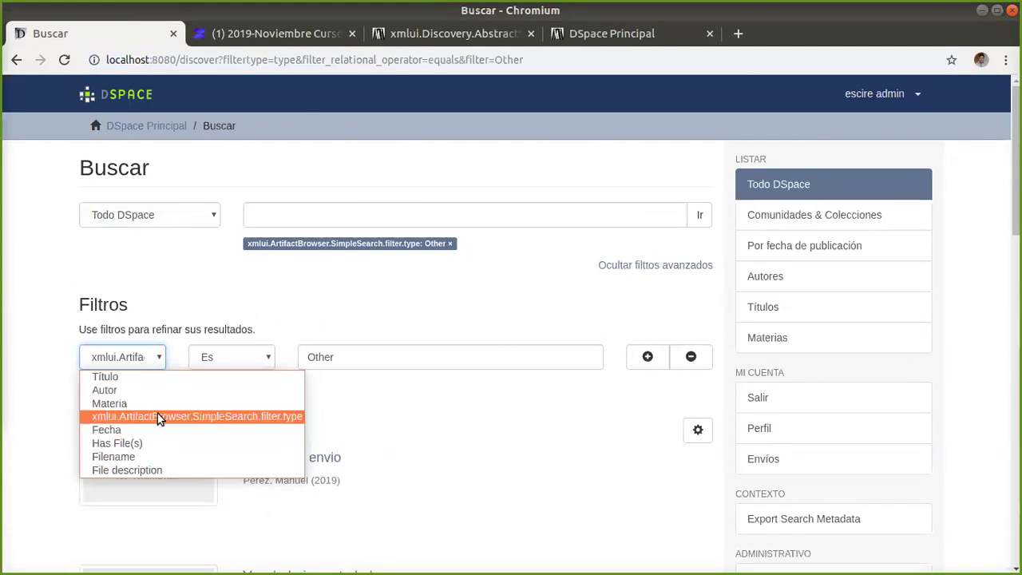
pyautogui.click(219, 268)
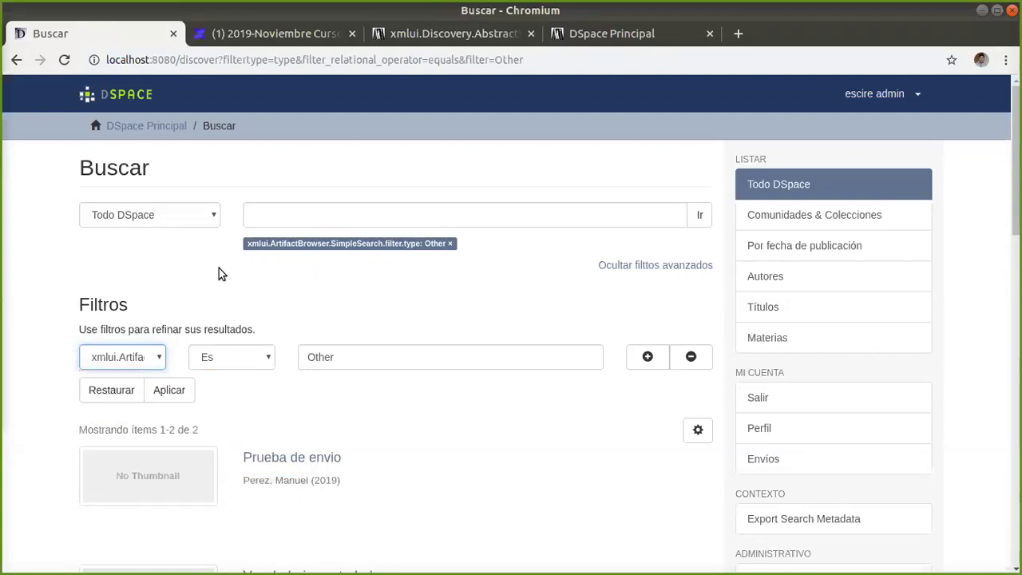
# Go to the DSpace home page, switch to the presentation, and advance from the Discovery slide to Multilingüismo.
pyautogui.click(177, 126)
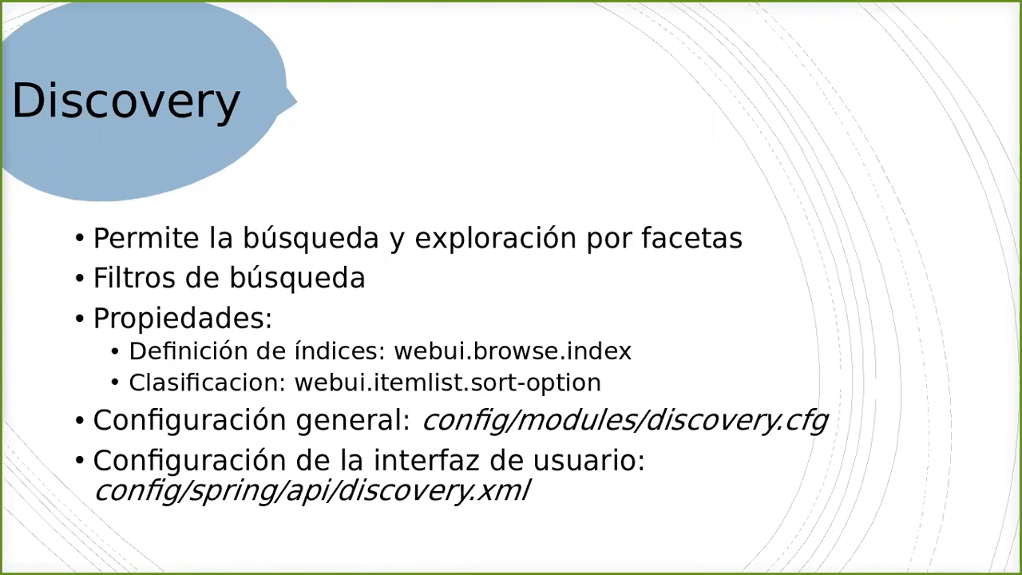
pyautogui.press('Right')
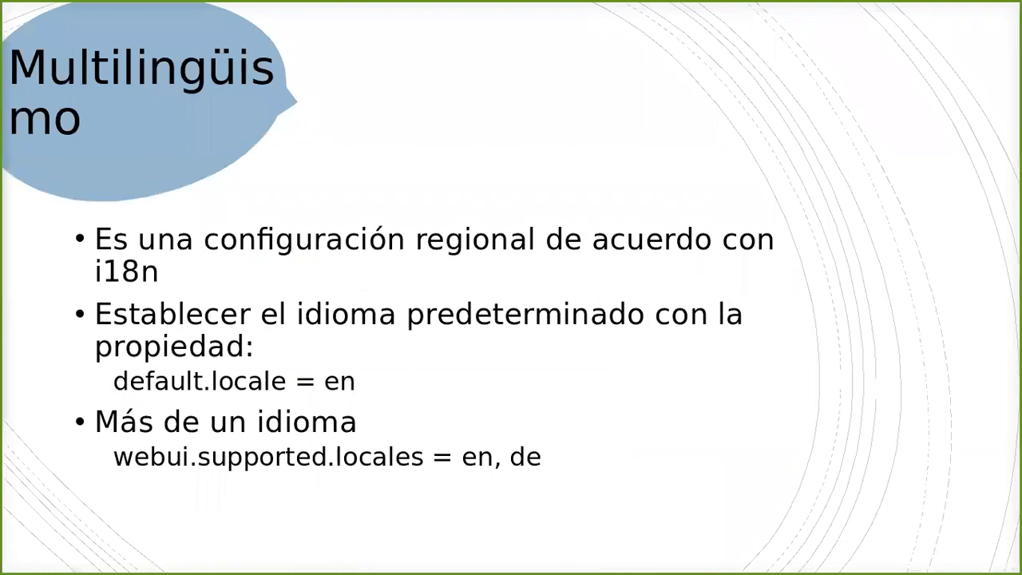